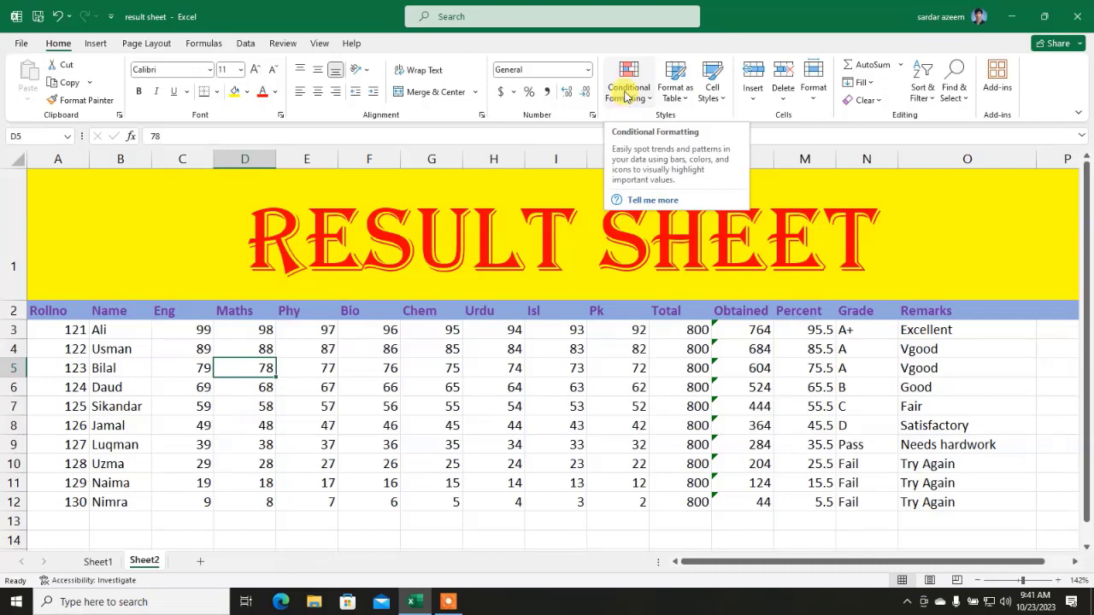
Step: Select the ten students' subject marks block from C3 to J12
left_click(177, 328)
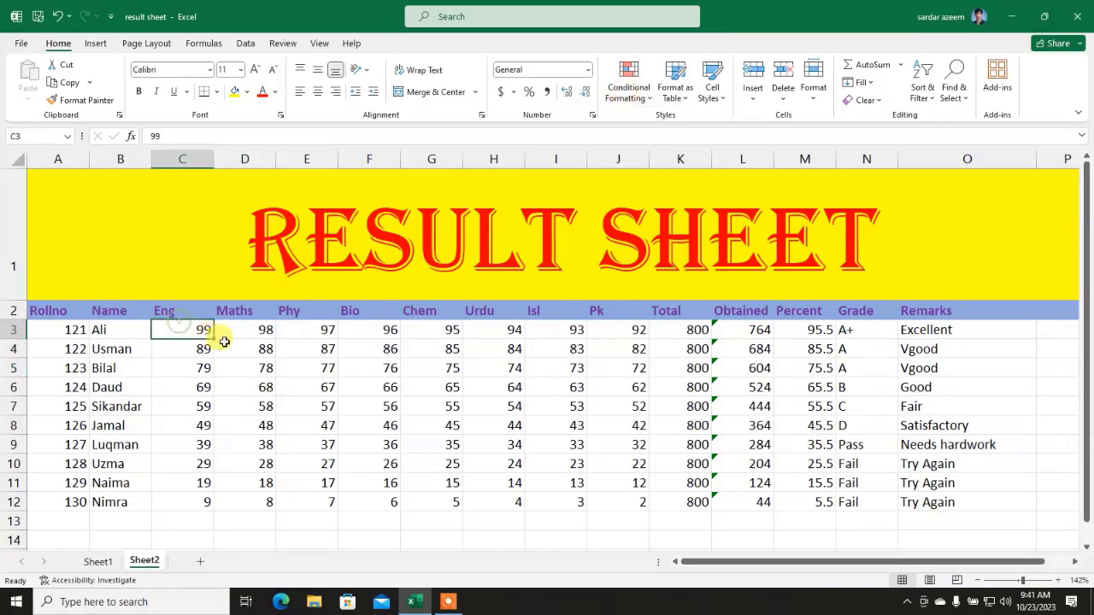
left_click_drag(224, 341, 601, 493)
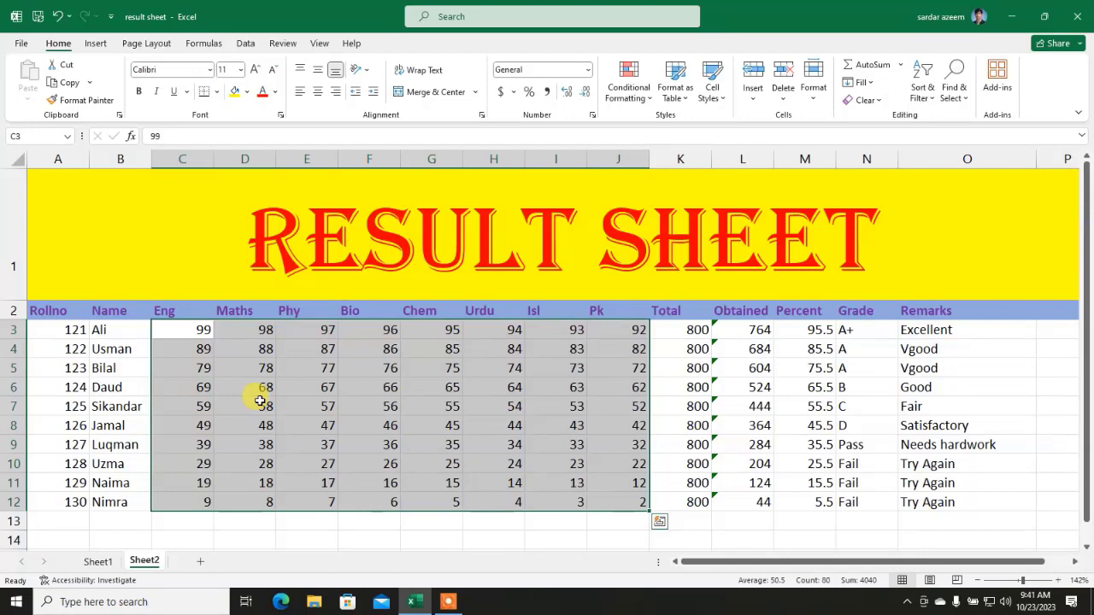
Step: Add a Greater Than 90 rule using Green Fill with Dark Green Text to the marks
left_click(620, 89)
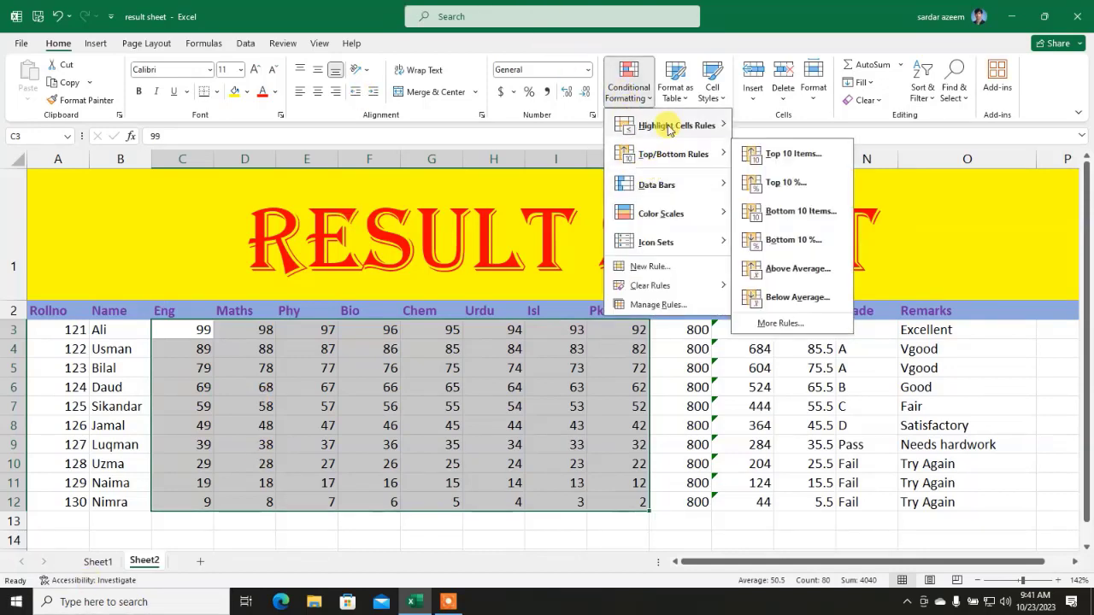
mouse_move(669, 128)
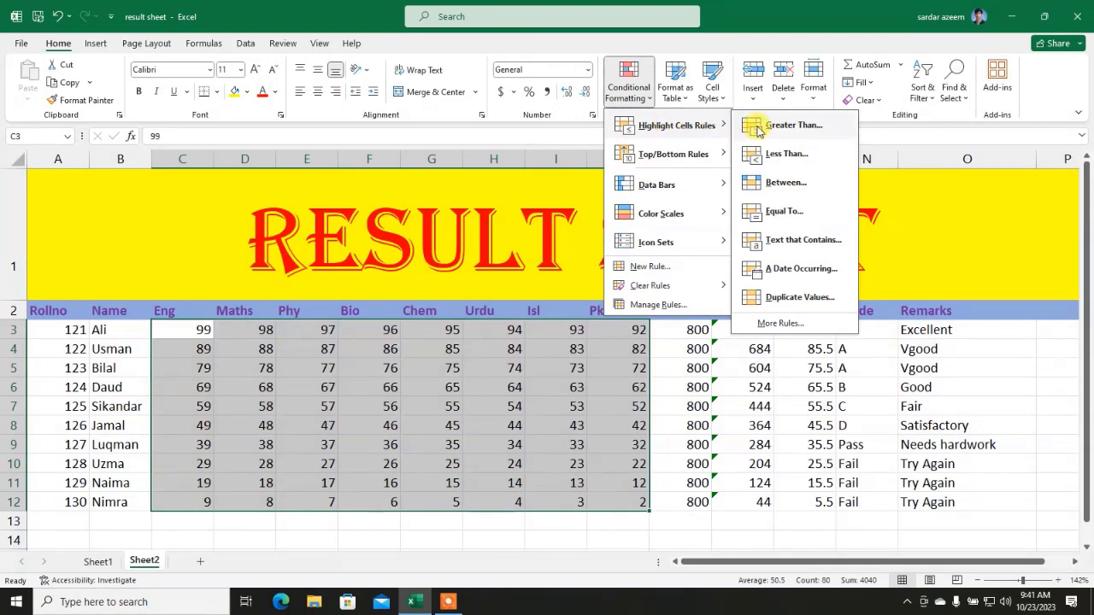
left_click(758, 128)
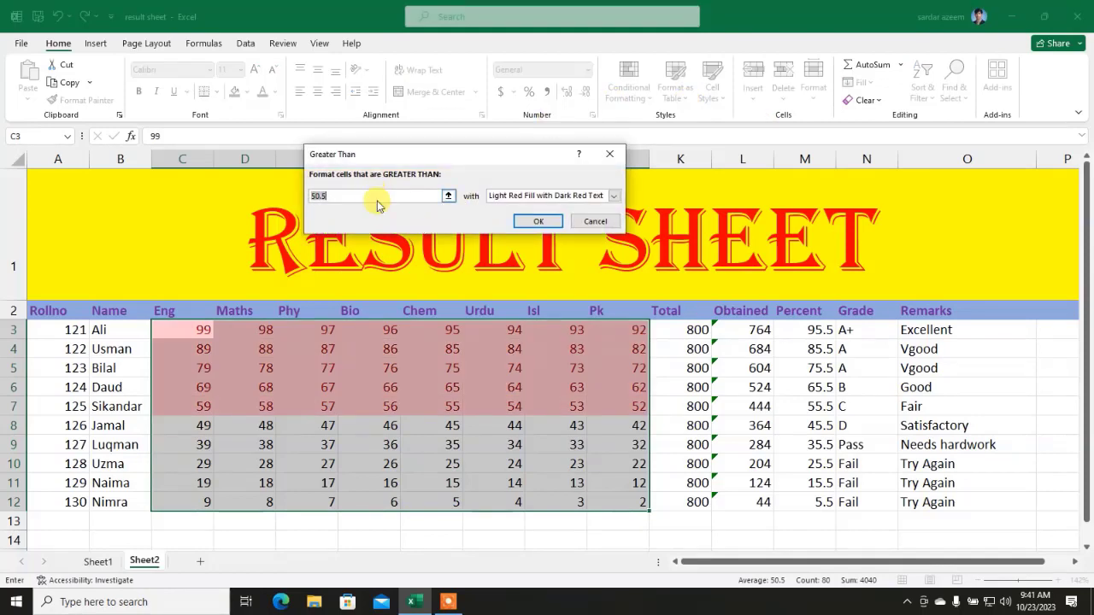
type("90")
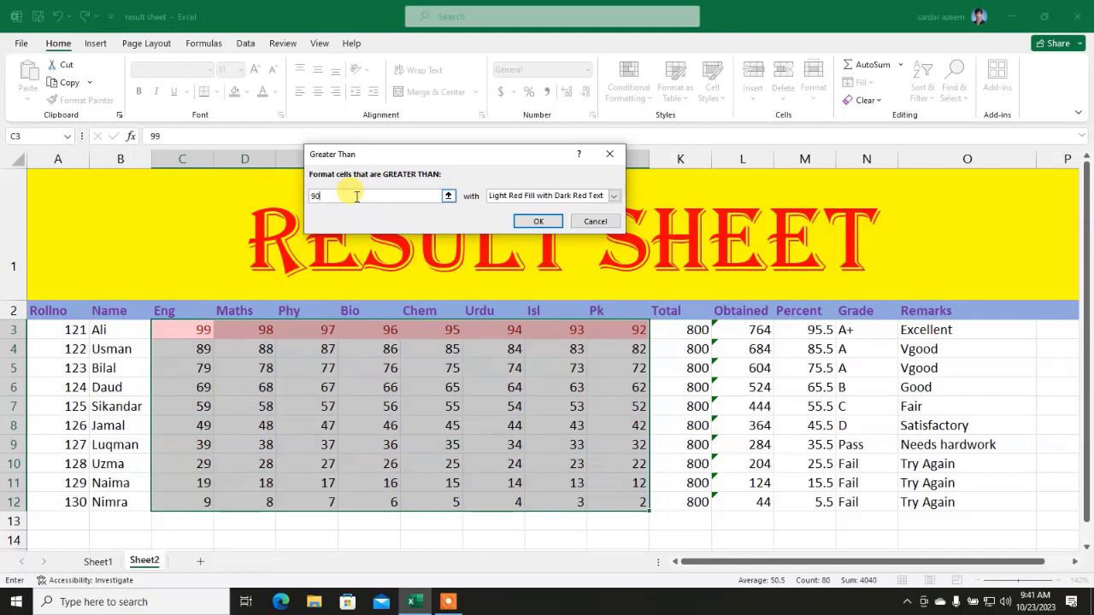
left_click(612, 197)
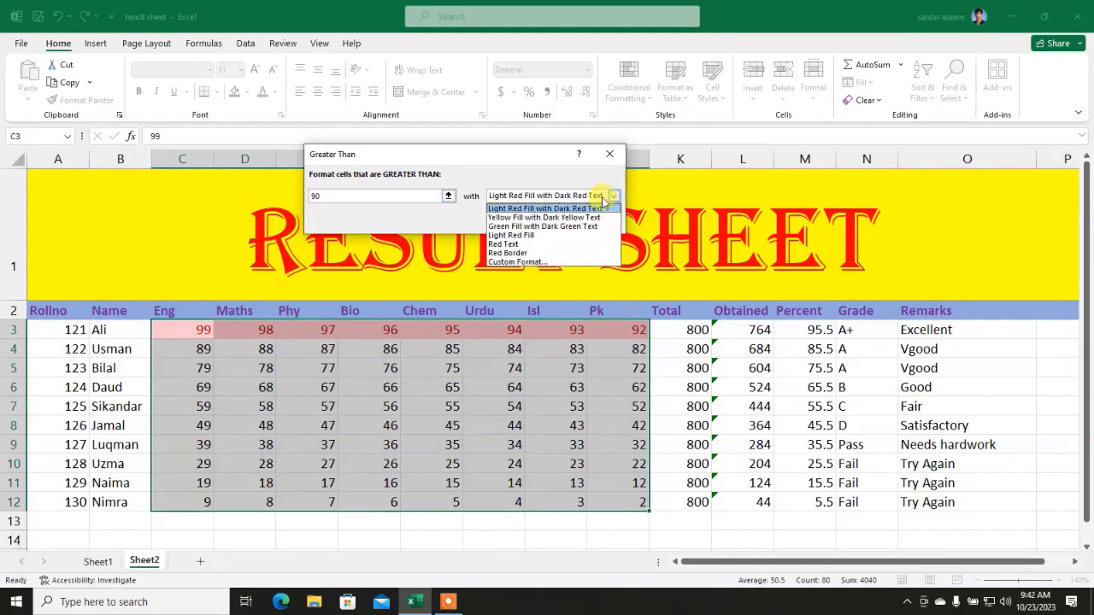
left_click(544, 227)
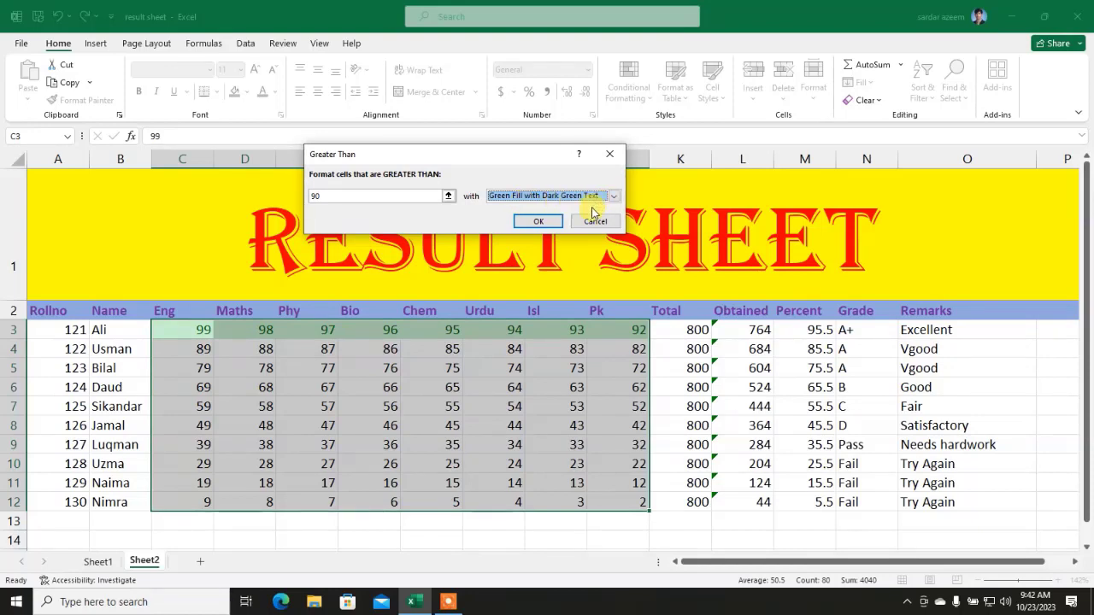
left_click(537, 224)
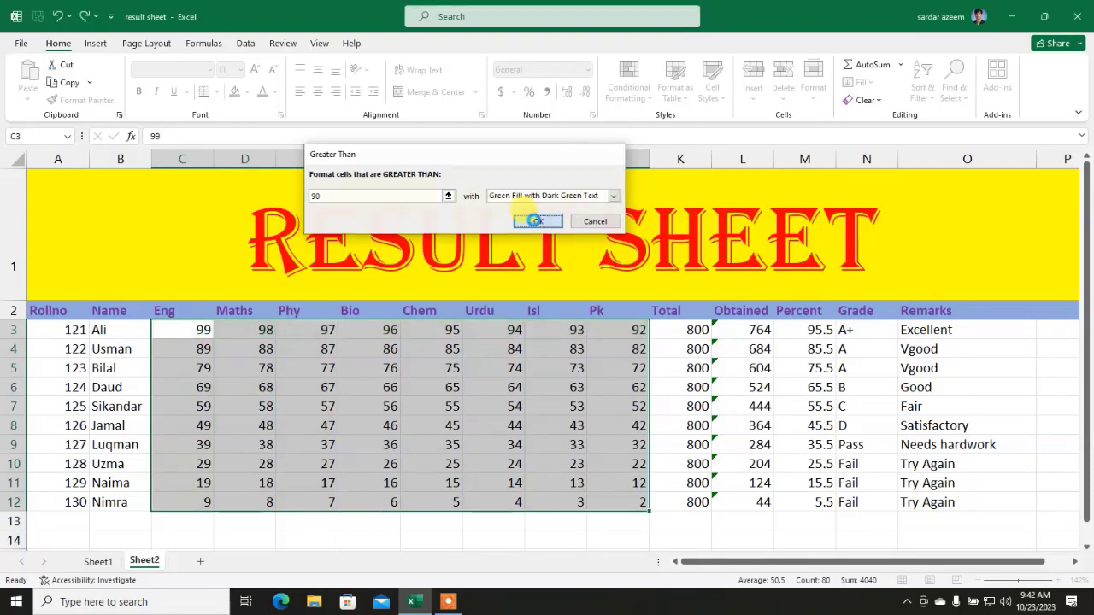
Step: Deselect to view Ali's green-highlighted marks, then reselect the range C3:J12
left_click(496, 369)
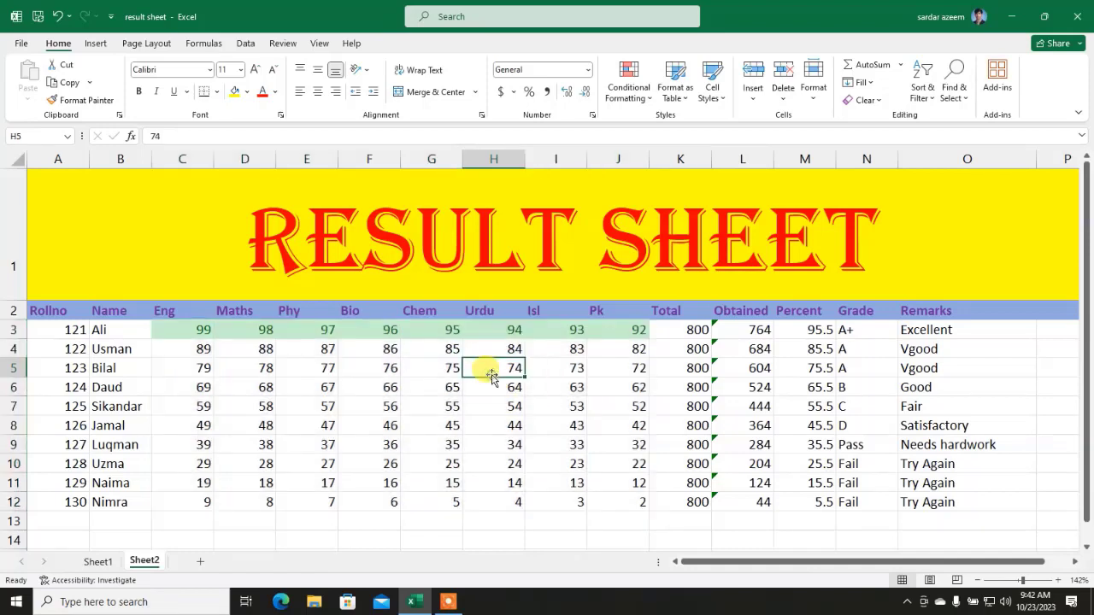
left_click_drag(601, 331, 199, 334)
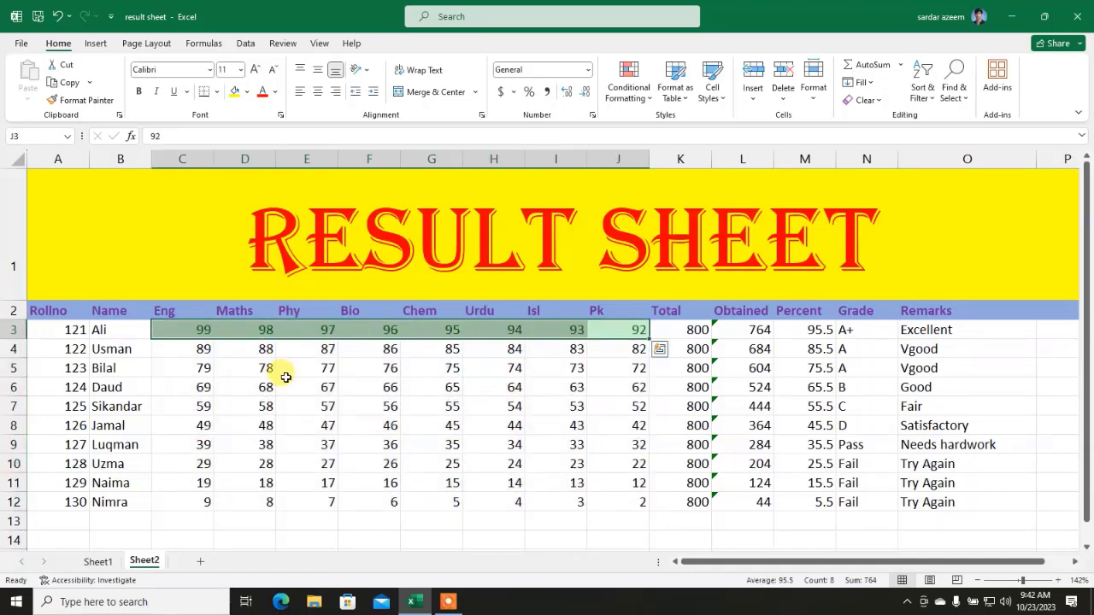
left_click(286, 382)
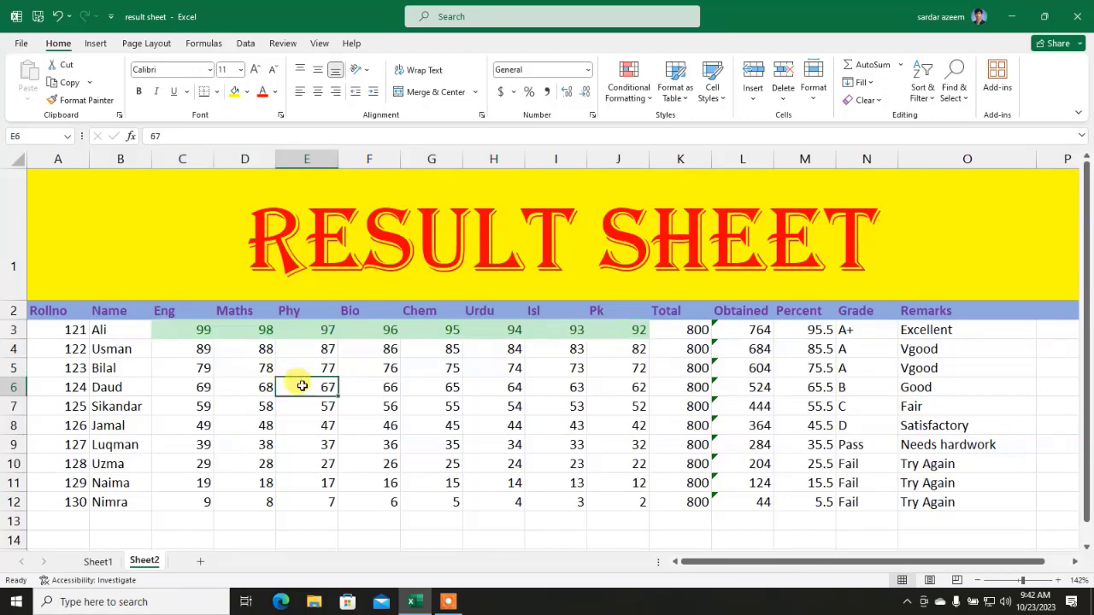
left_click_drag(195, 336, 612, 499)
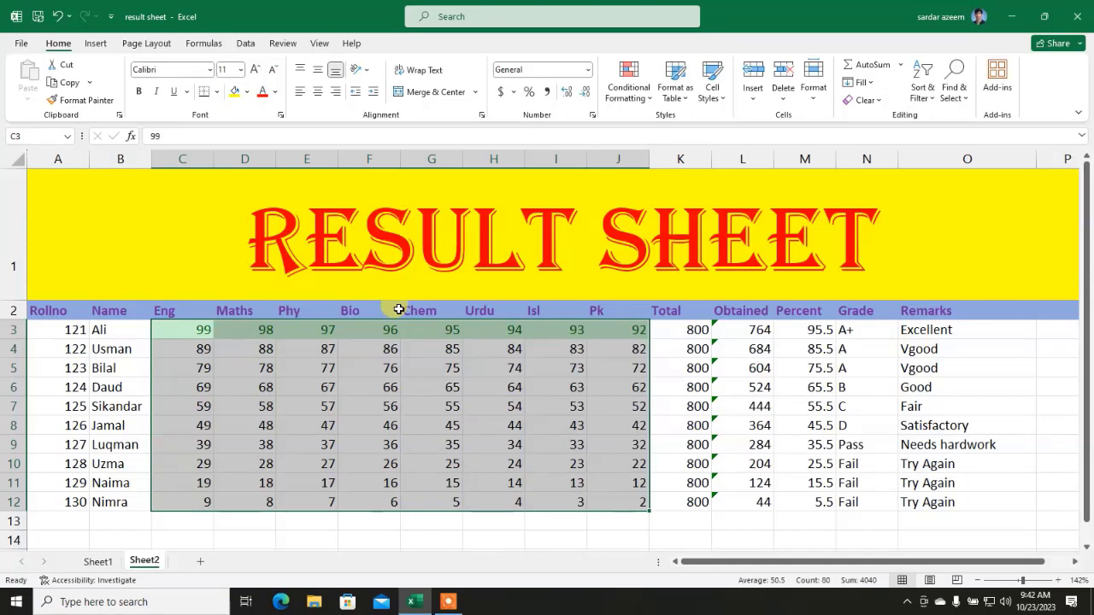
Step: Create a Between rule from 33 to 90 and choose Custom Format for it
left_click(630, 93)
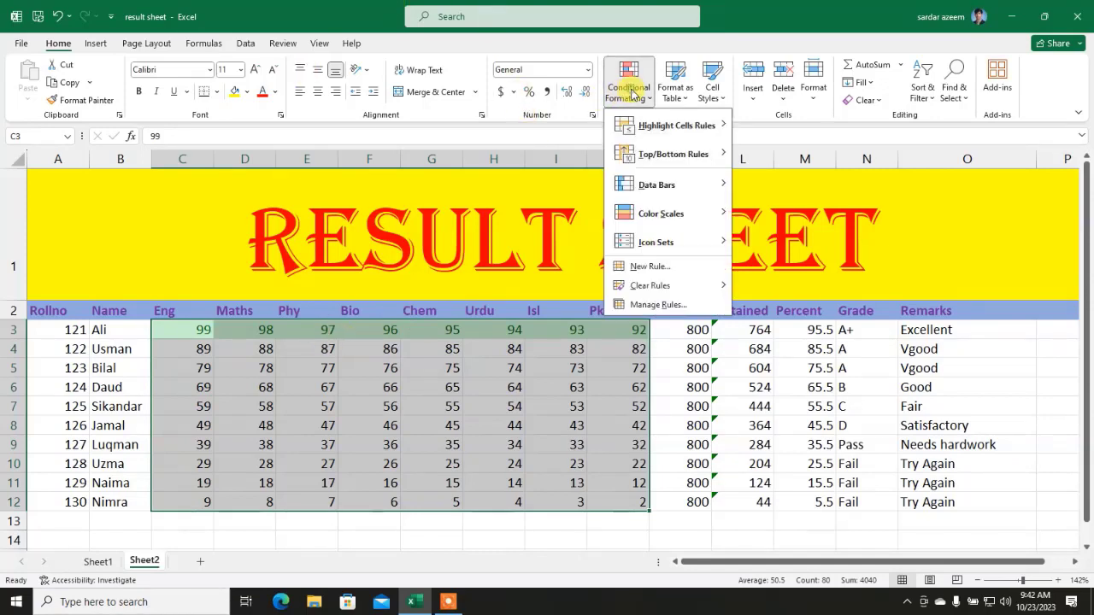
mouse_move(657, 128)
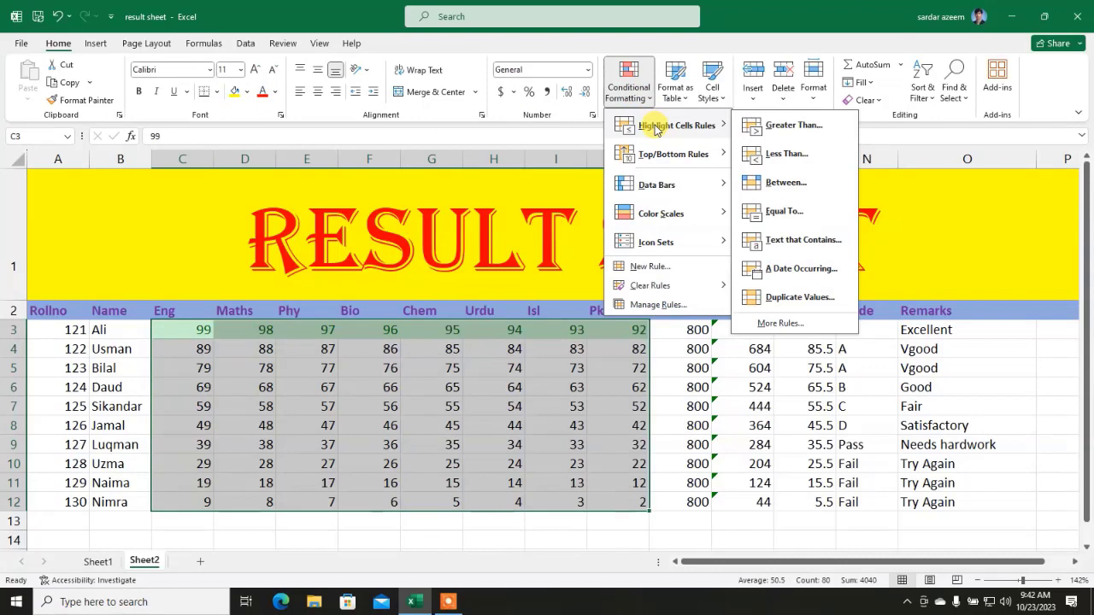
left_click(746, 183)
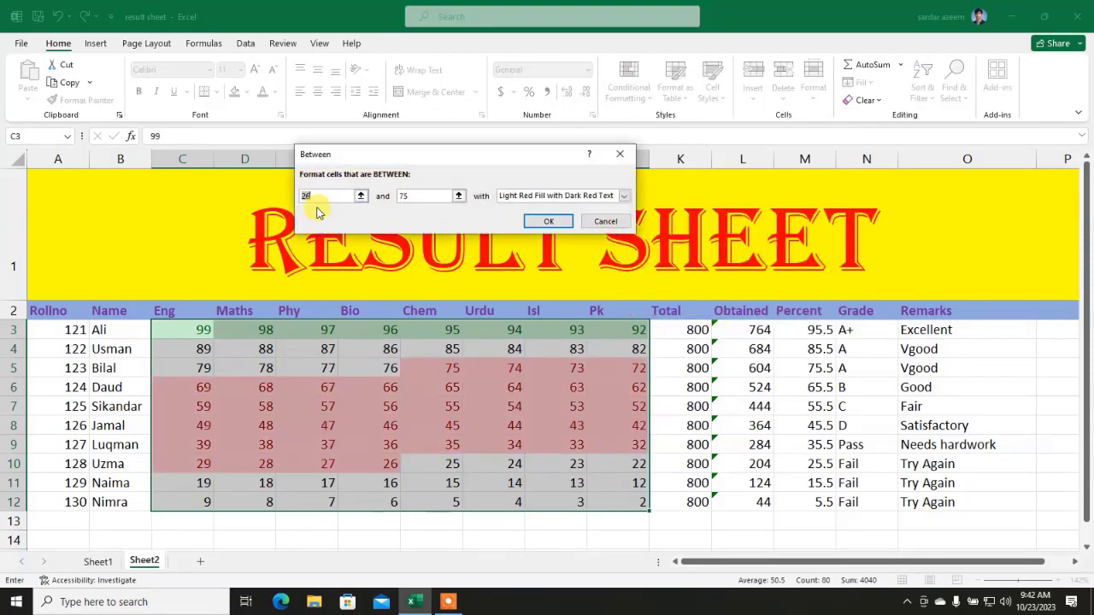
type("33")
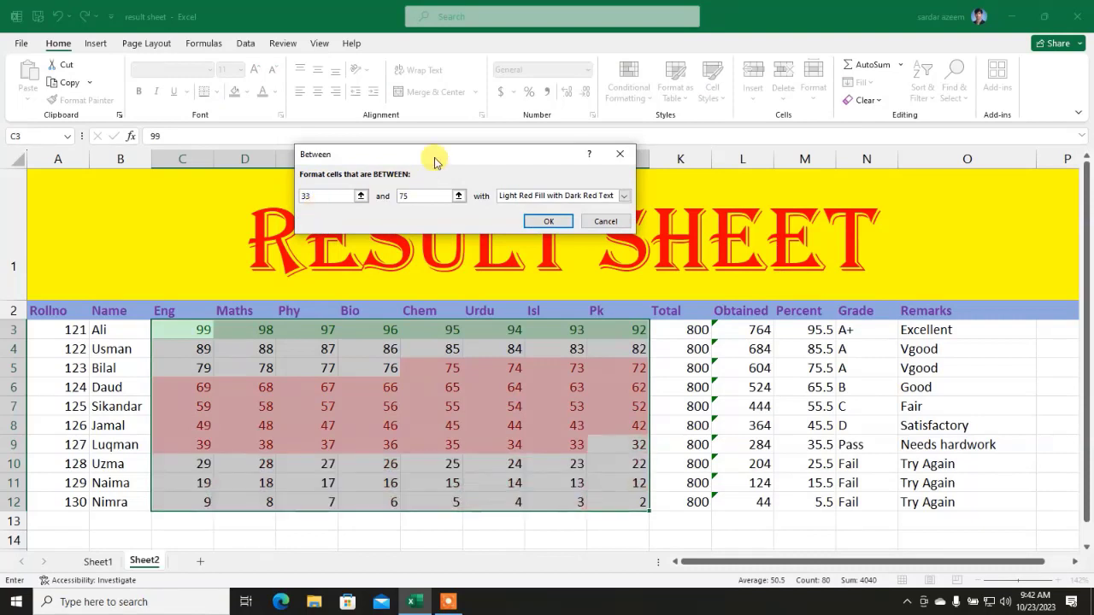
key("Tab")
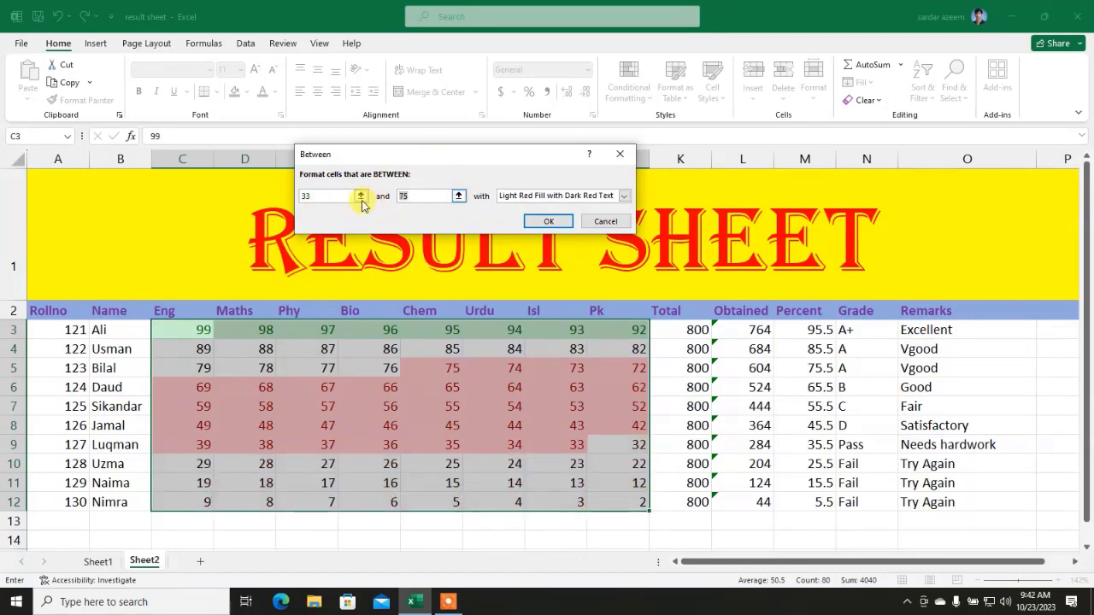
type("90")
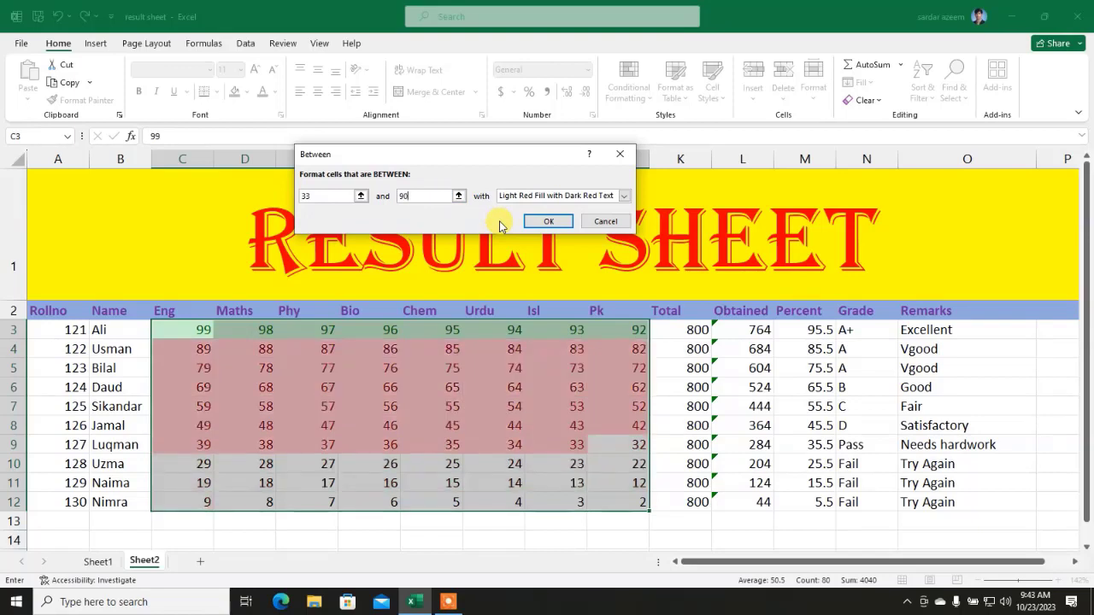
left_click(548, 197)
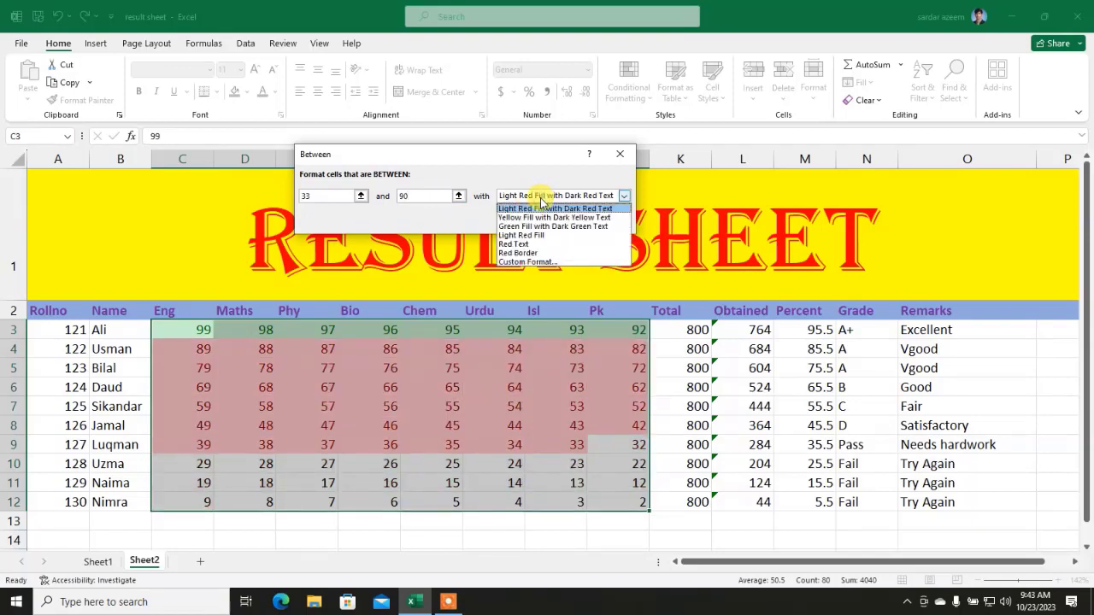
left_click(527, 262)
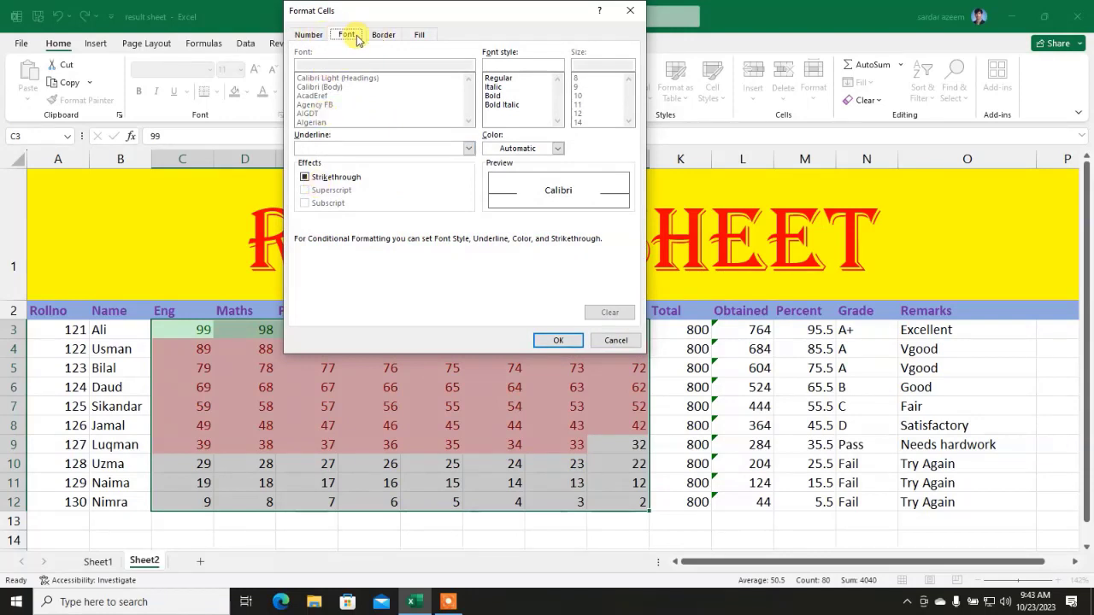
Step: Format the Between rule with a dark blue outline border and dark blue fill, and apply it
left_click(383, 36)
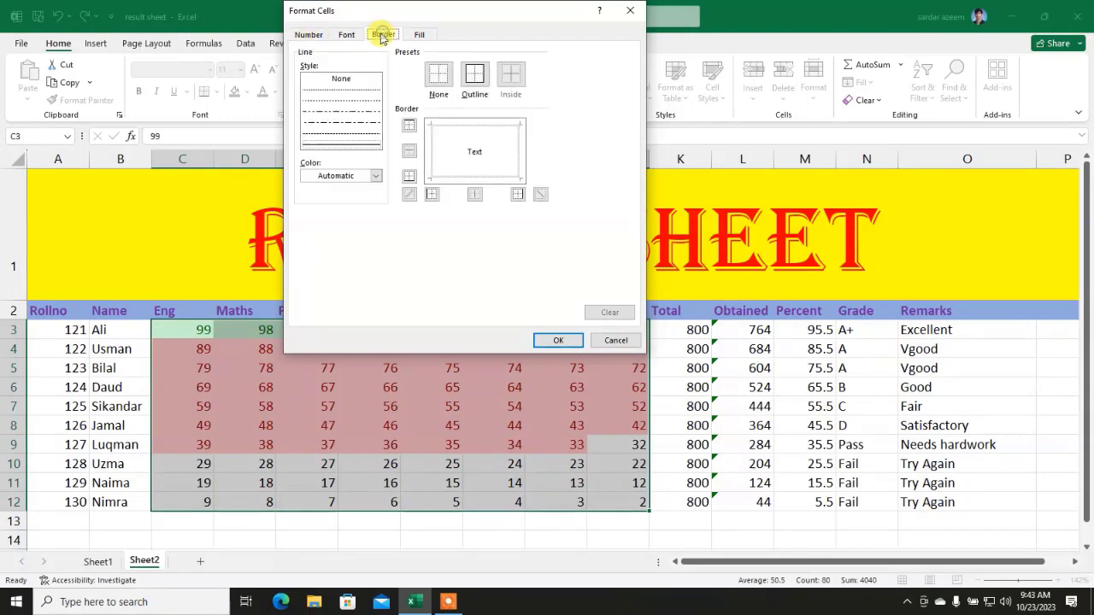
left_click(478, 78)
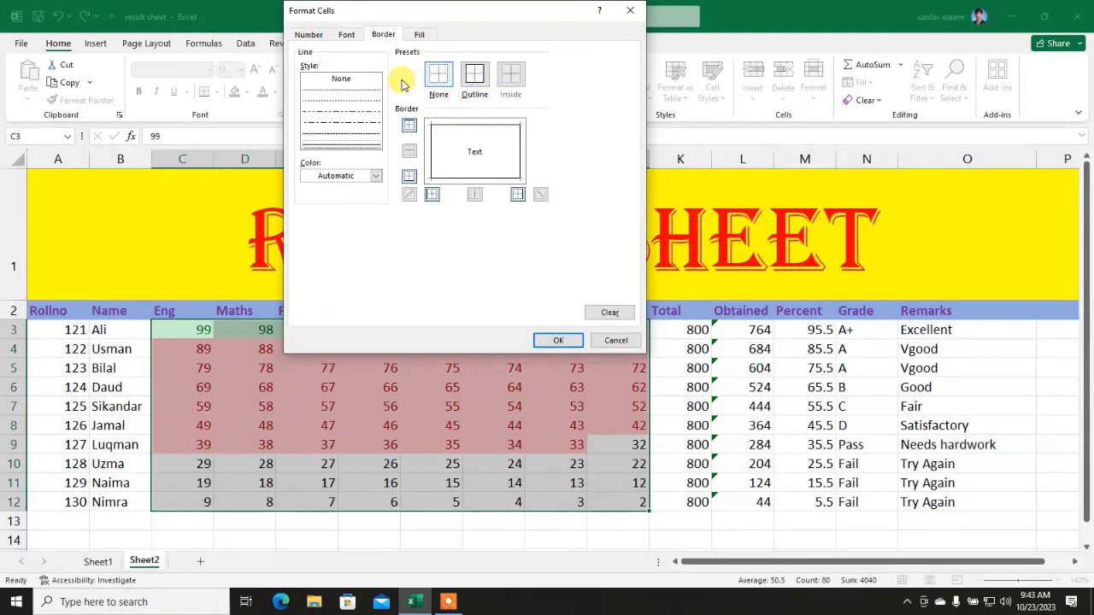
left_click(374, 176)
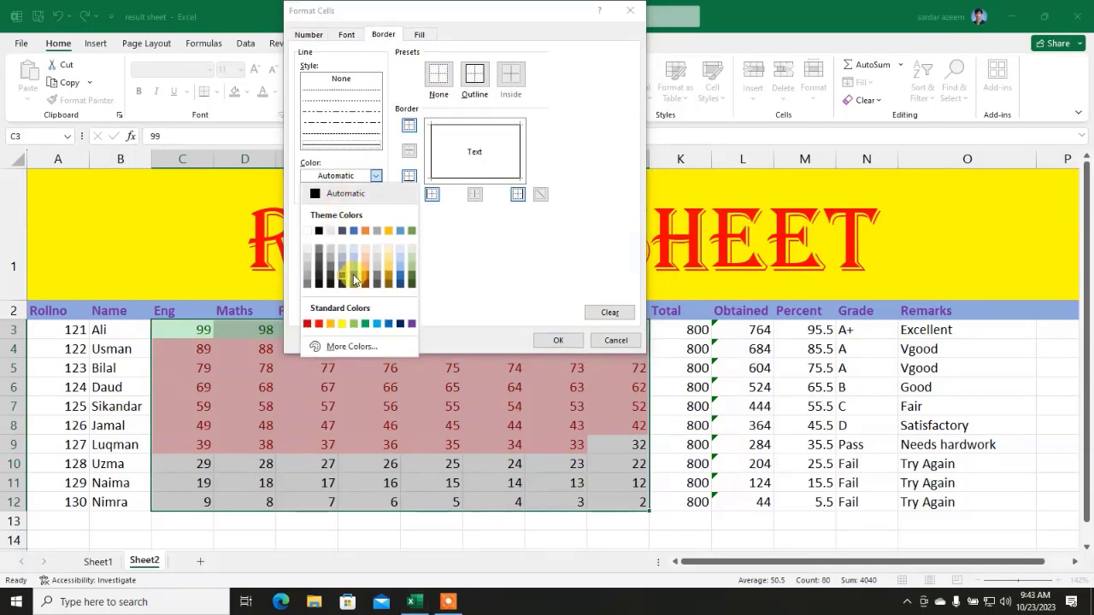
left_click(354, 280)
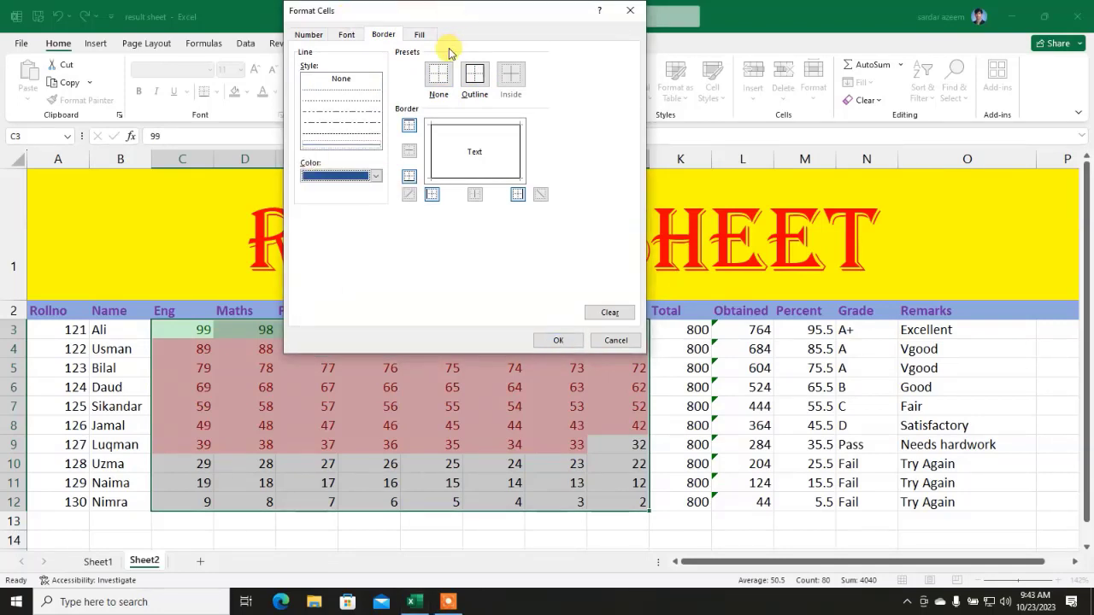
left_click(420, 36)
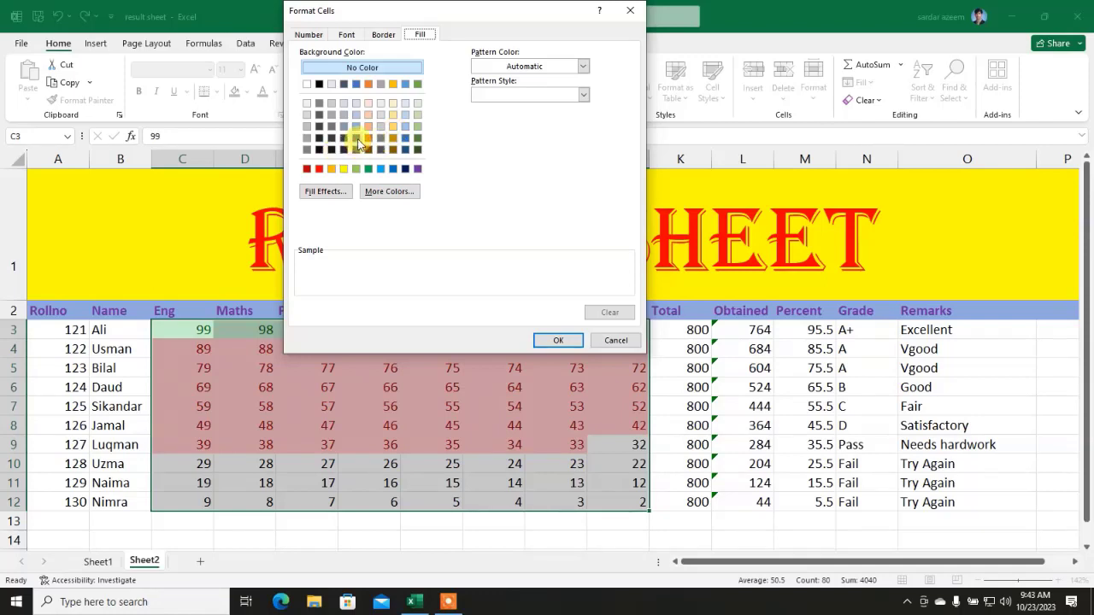
left_click(355, 139)
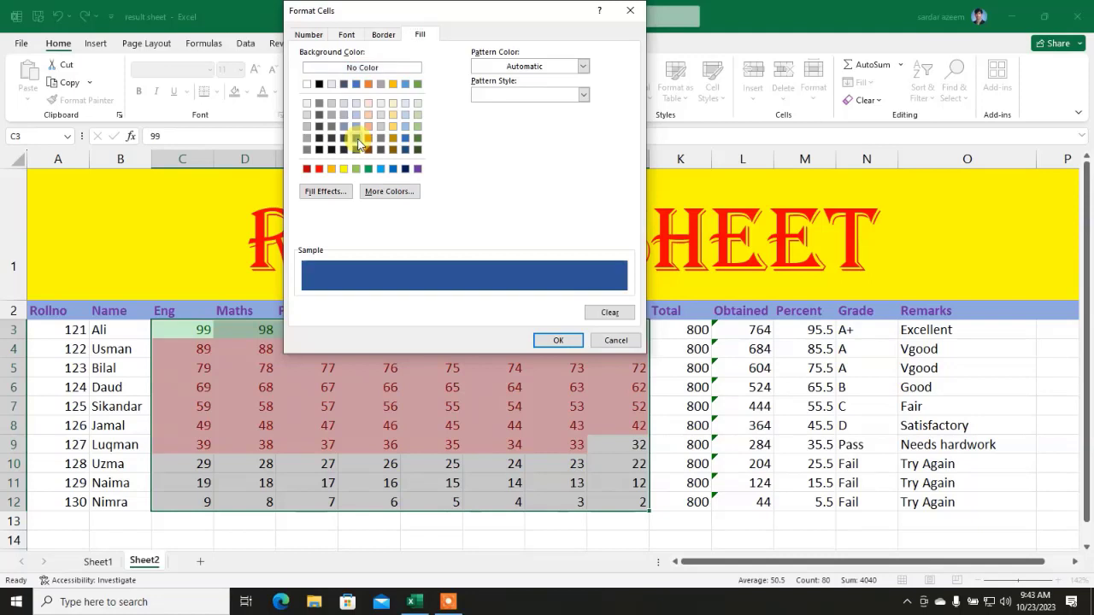
left_click(561, 340)
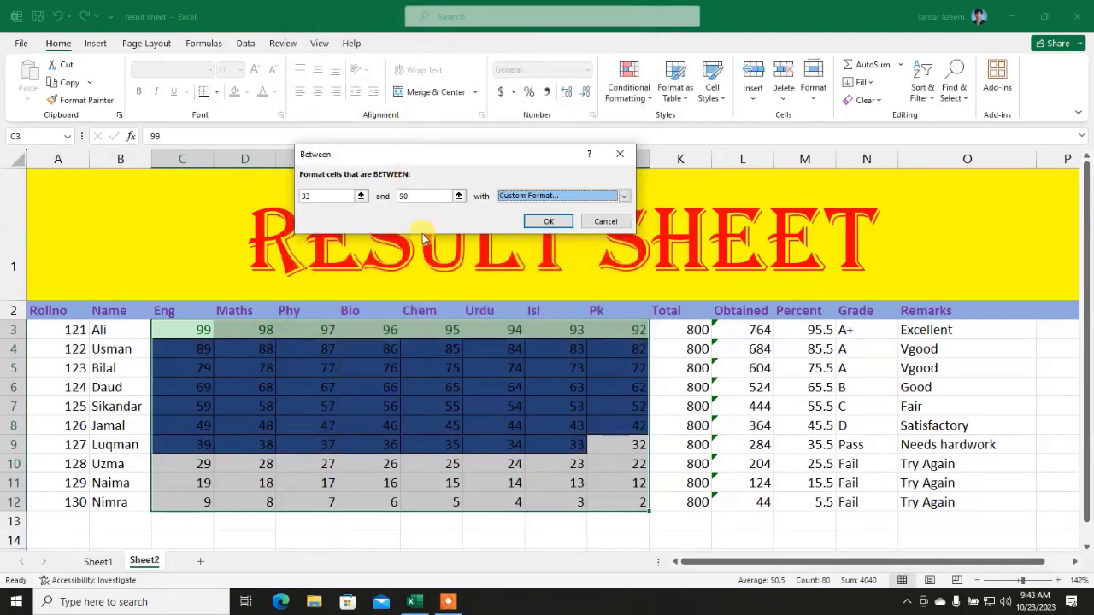
left_click(532, 221)
Step: Check marks in E5 and J9, then drag from J12 back to C3
left_click(515, 435)
left_click(323, 385)
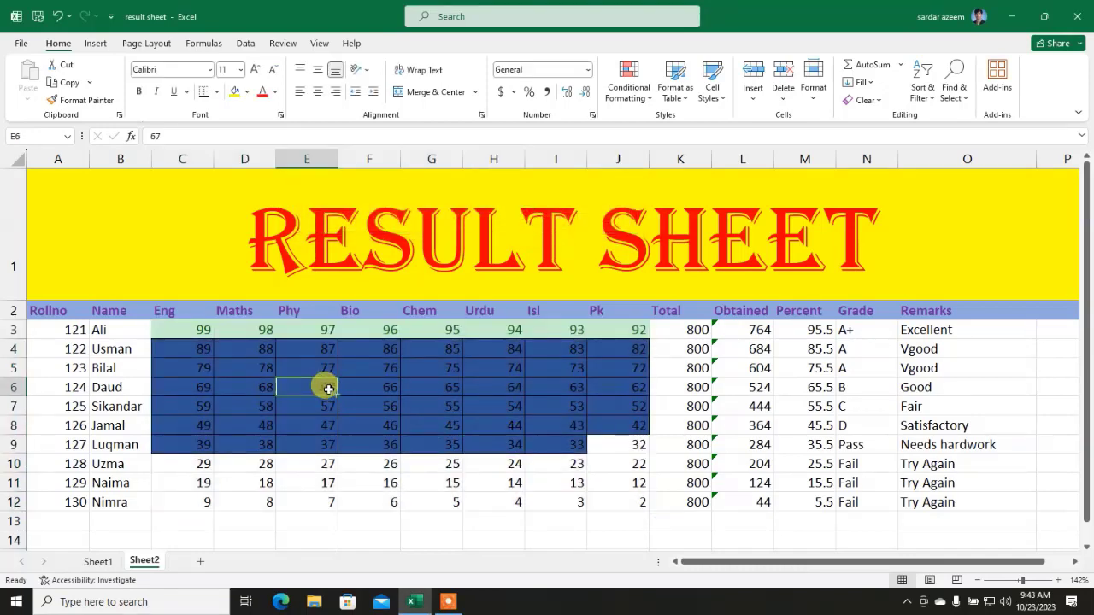
left_click_drag(176, 333, 598, 336)
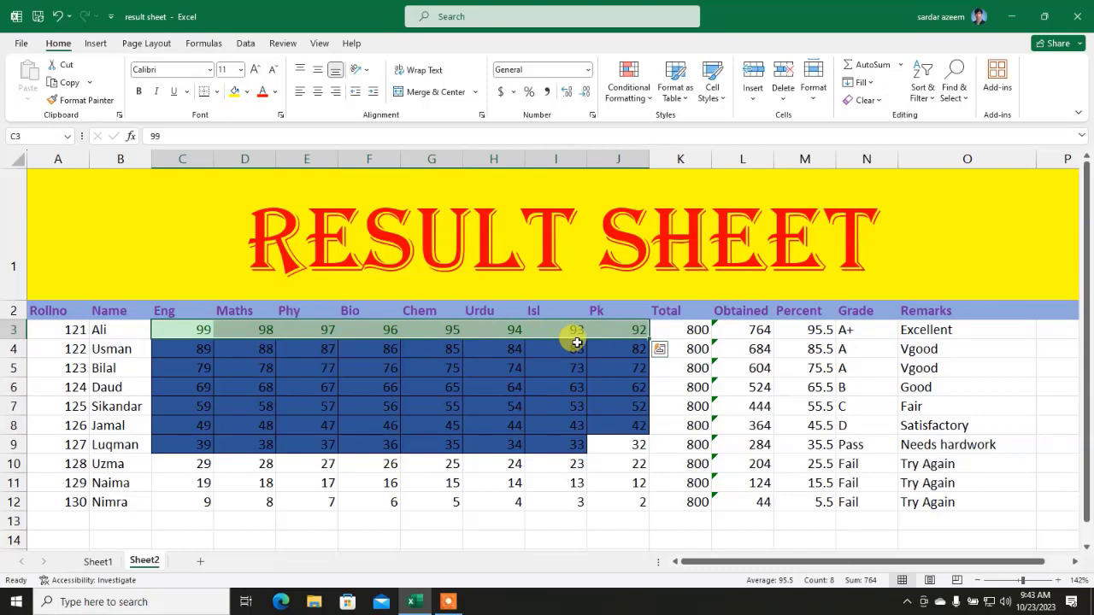
left_click(546, 440)
left_click(309, 371)
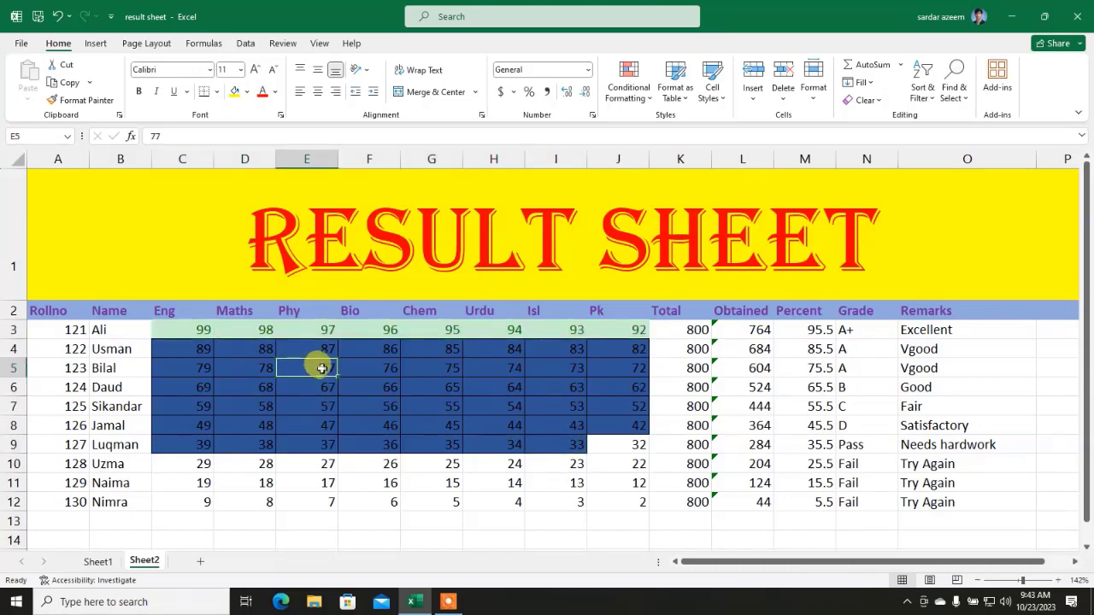
left_click(615, 504)
left_click(629, 445)
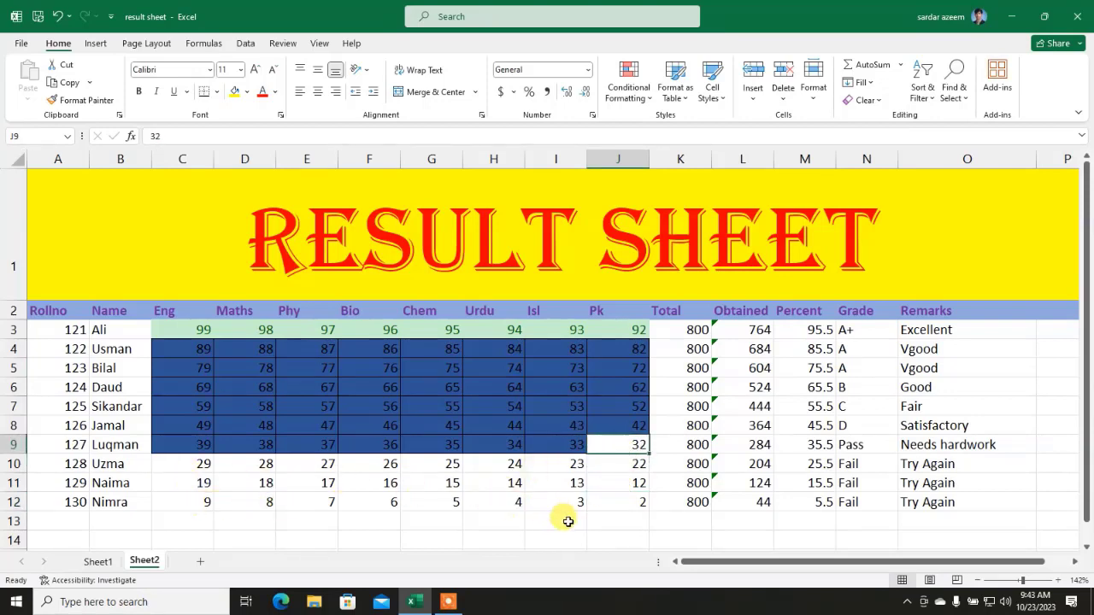
left_click_drag(628, 505, 172, 325)
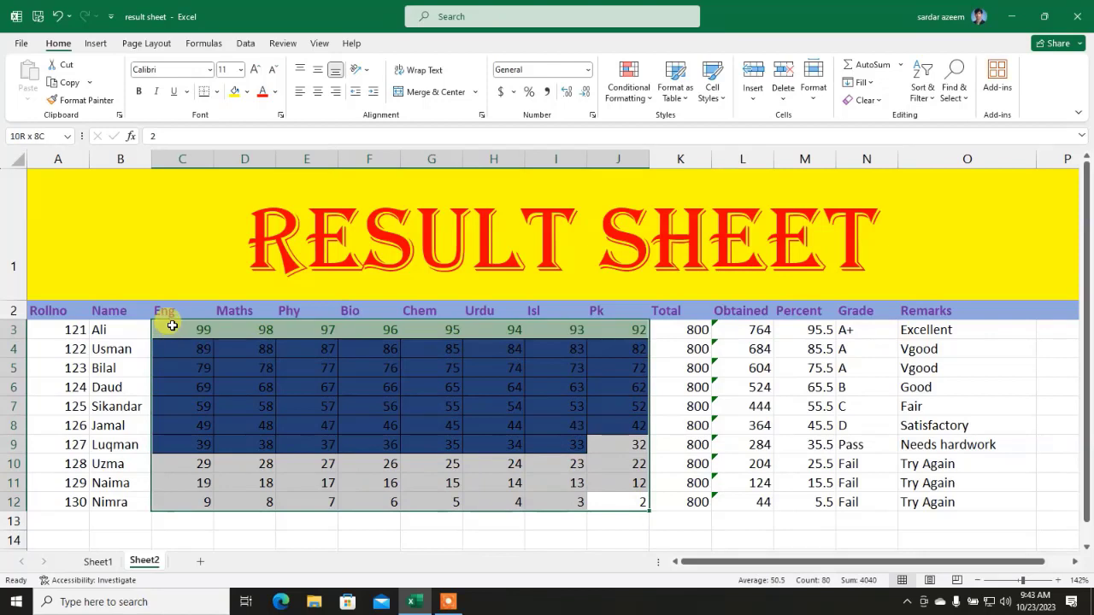
Step: Add a Less Than 33 rule using Light Red Fill with Dark Red Text
left_click(631, 86)
mouse_move(654, 135)
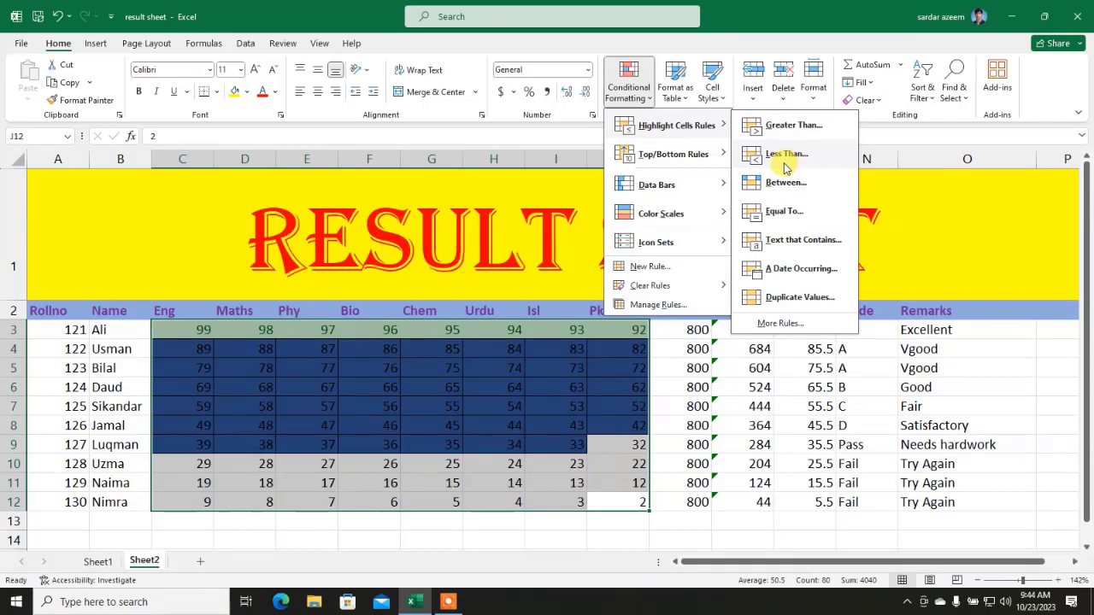
left_click(784, 160)
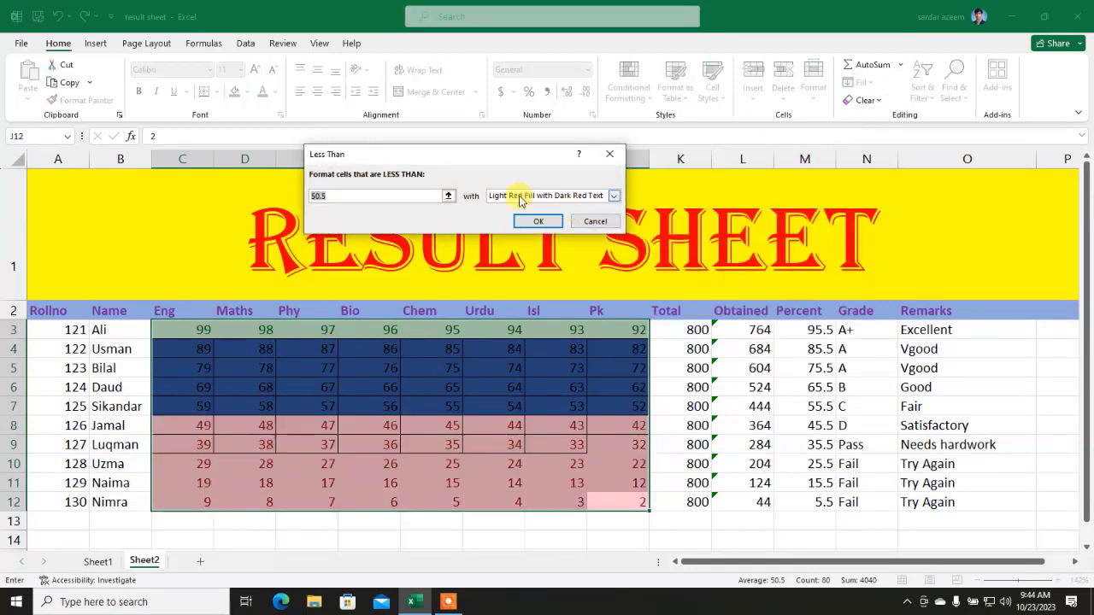
type("33")
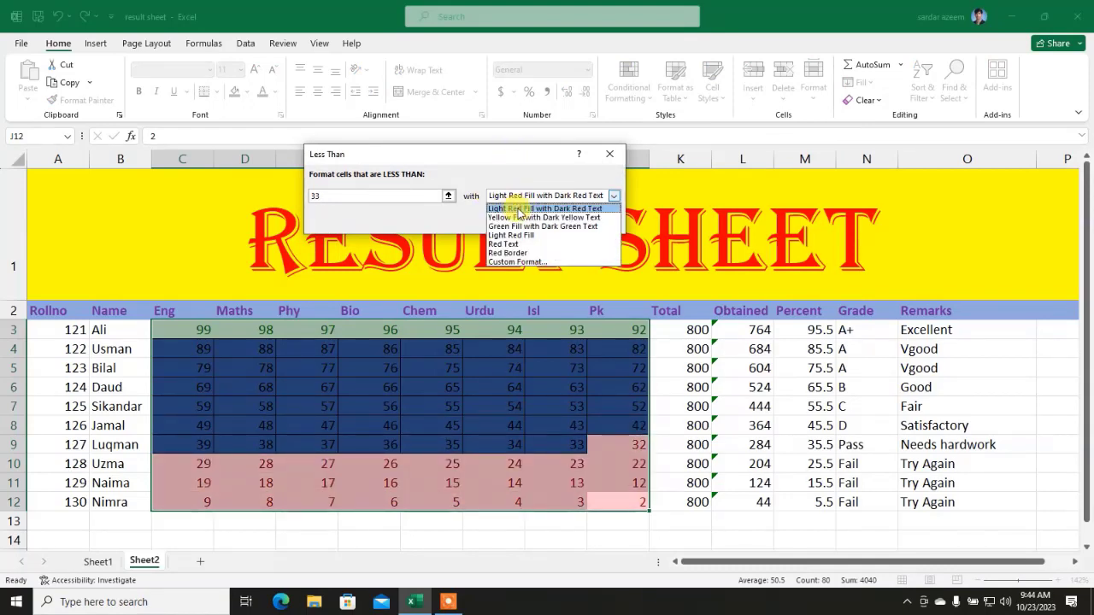
left_click(518, 210)
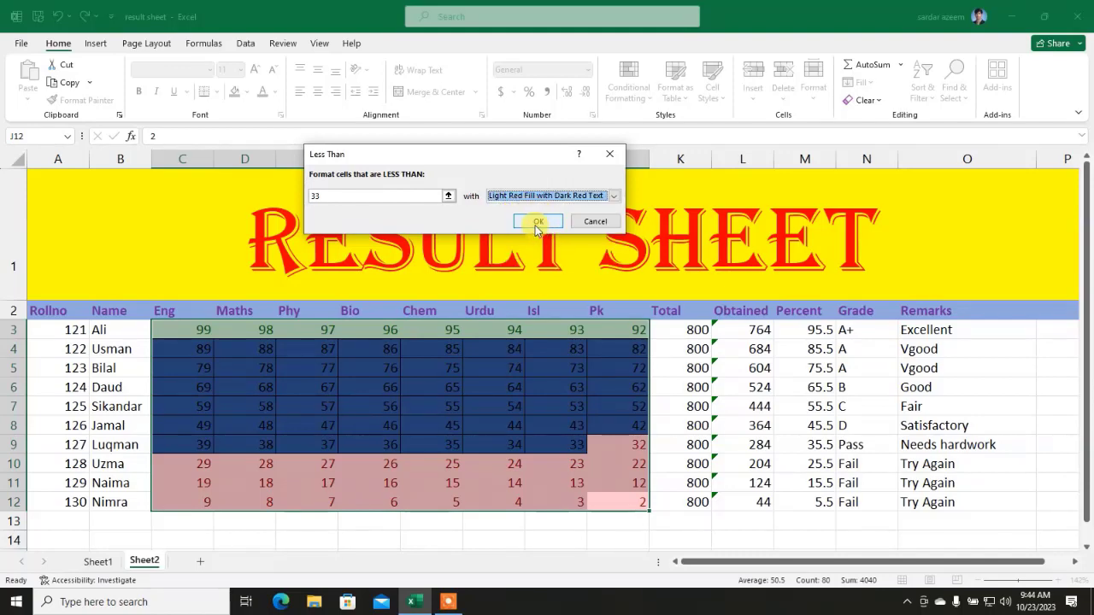
left_click(537, 221)
left_click(513, 403)
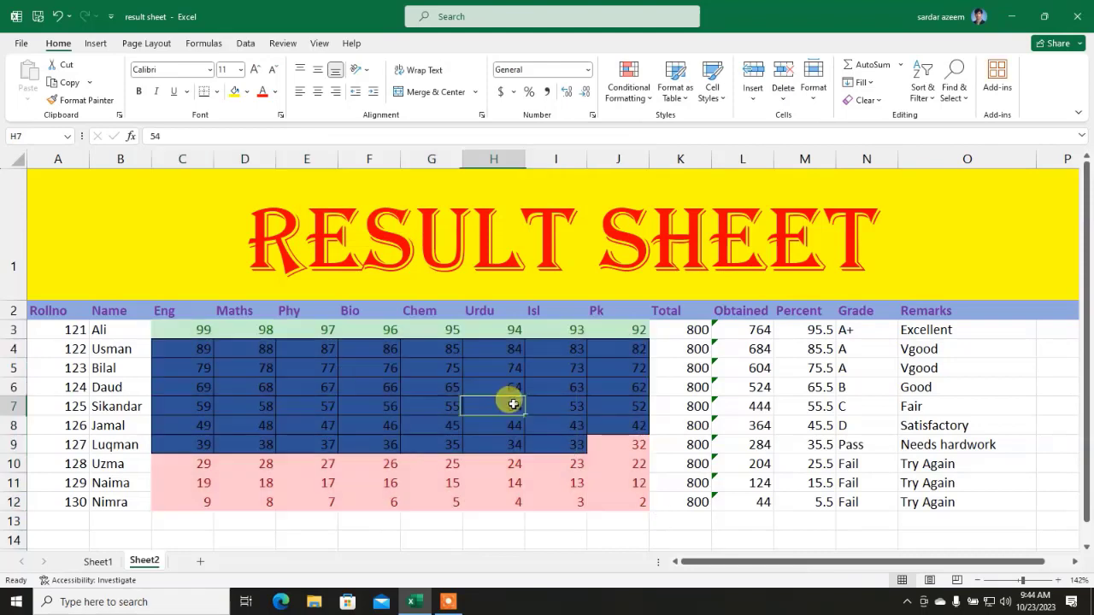
left_click(382, 524)
left_click(373, 481)
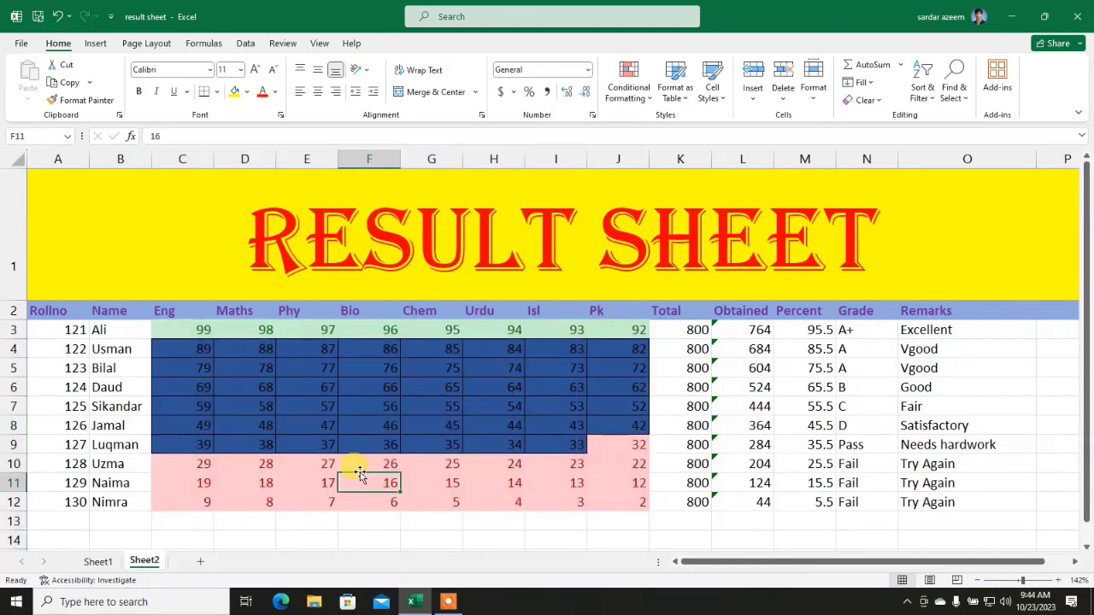
left_click(423, 413)
left_click(424, 368)
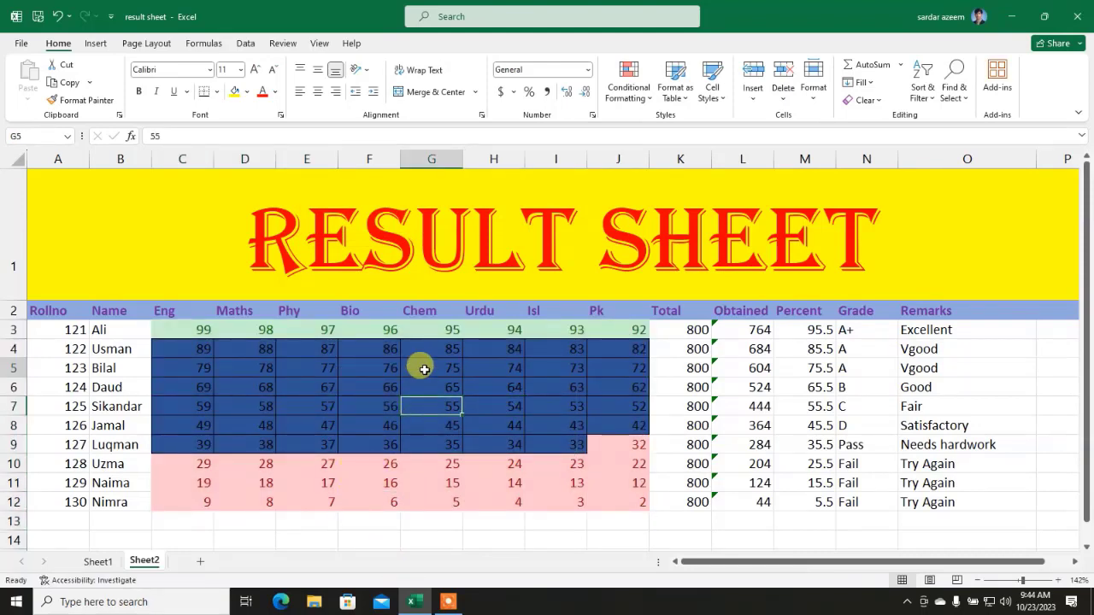
left_click(499, 327)
left_click_drag(603, 329, 180, 332)
left_click(366, 459)
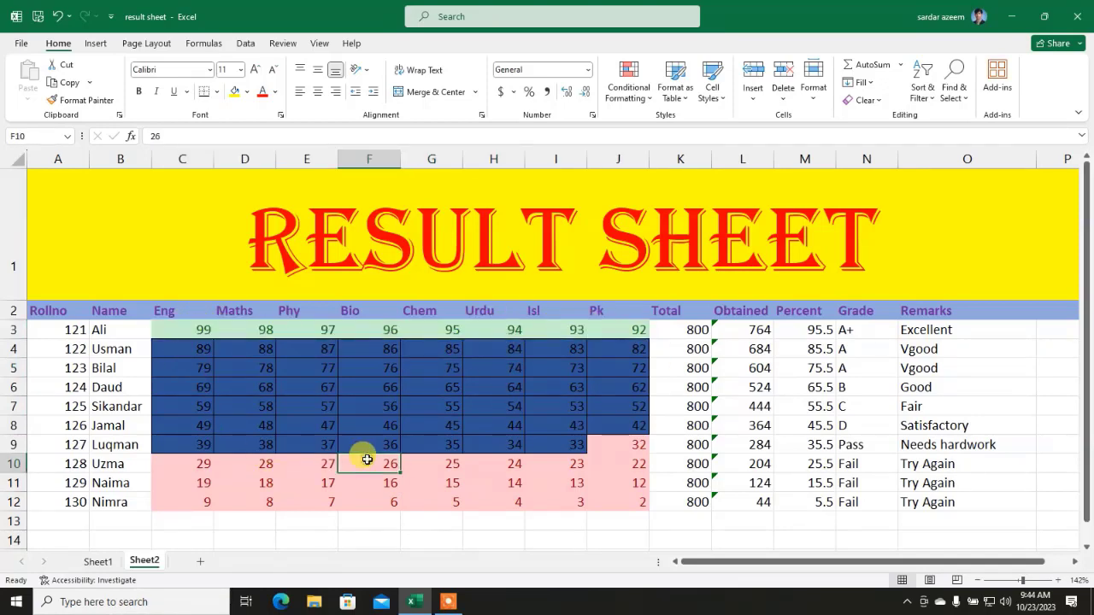
left_click(622, 502)
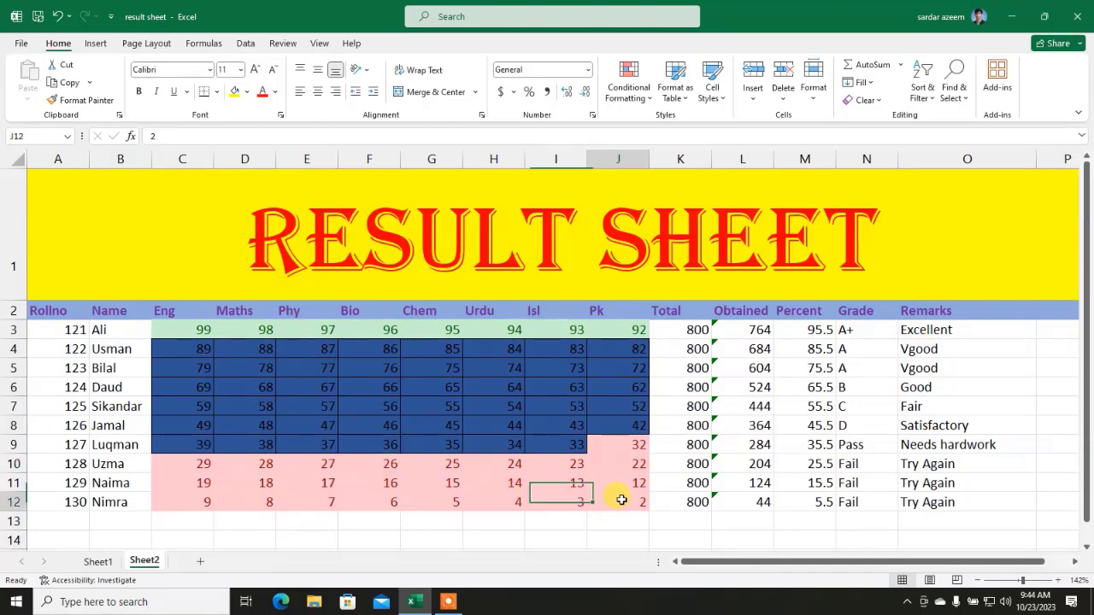
Step: Select C3:J12 and apply Clear Formats to remove all three colour bands
left_click_drag(177, 330, 612, 495)
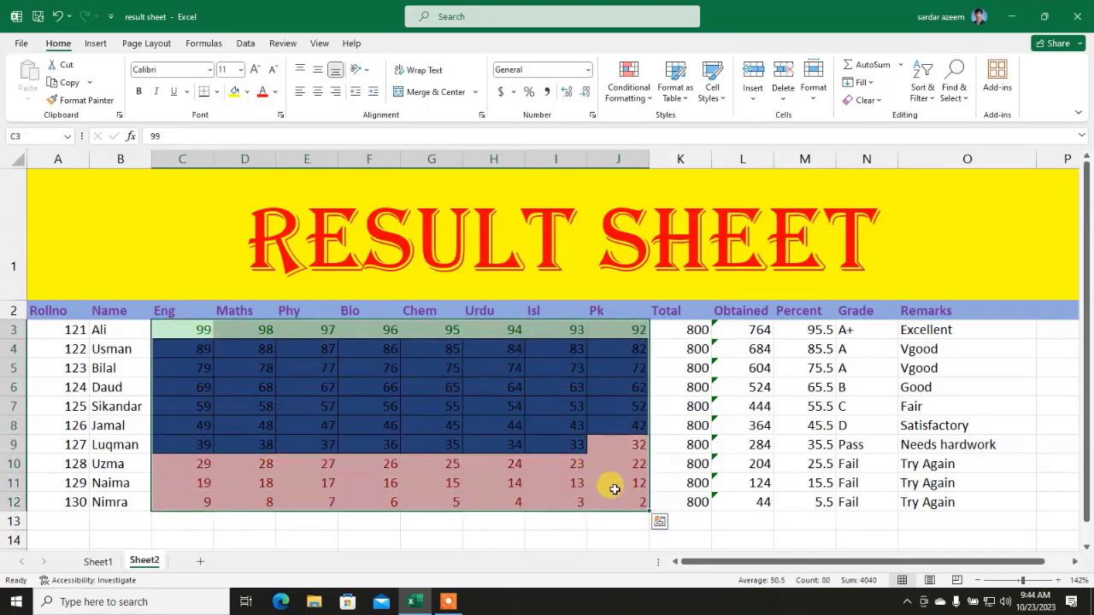
left_click(875, 106)
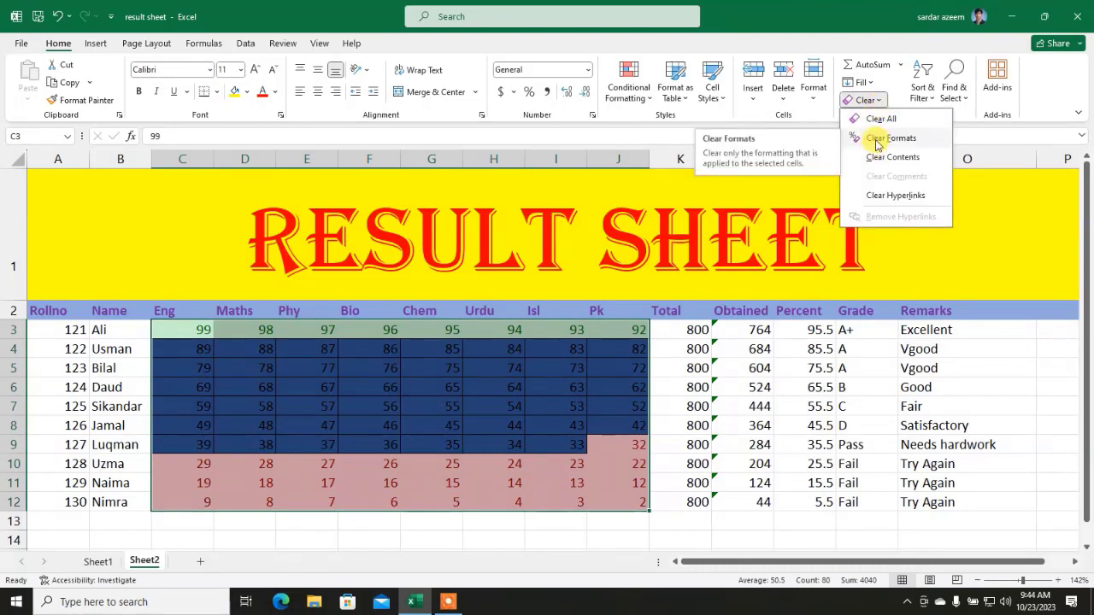
left_click(878, 141)
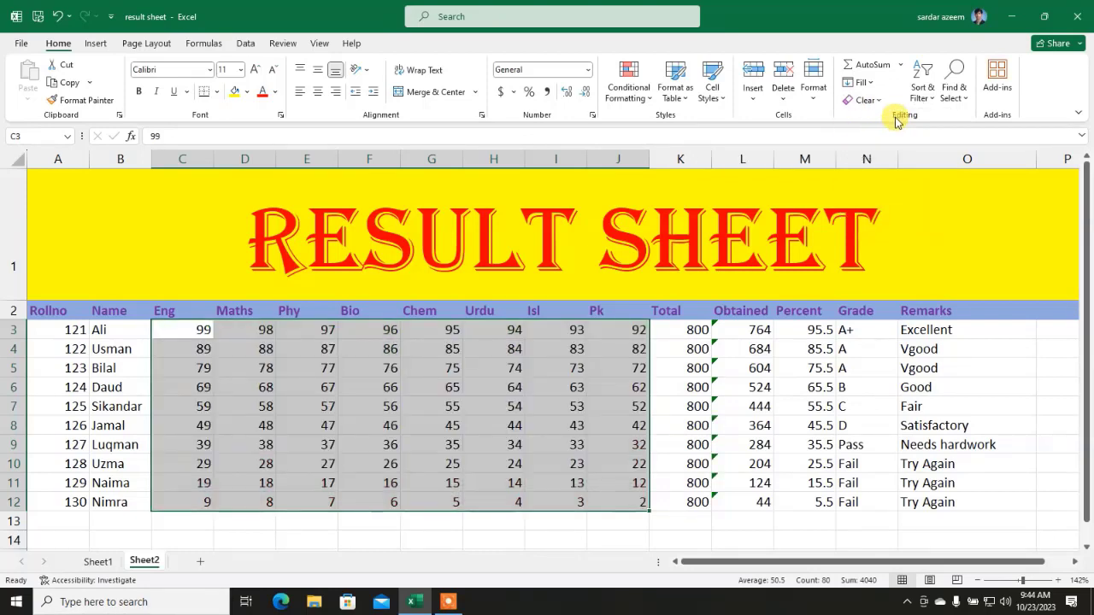
Step: Apply pink Gradient Fill data bars to the marks, then deselect to view them
left_click(615, 104)
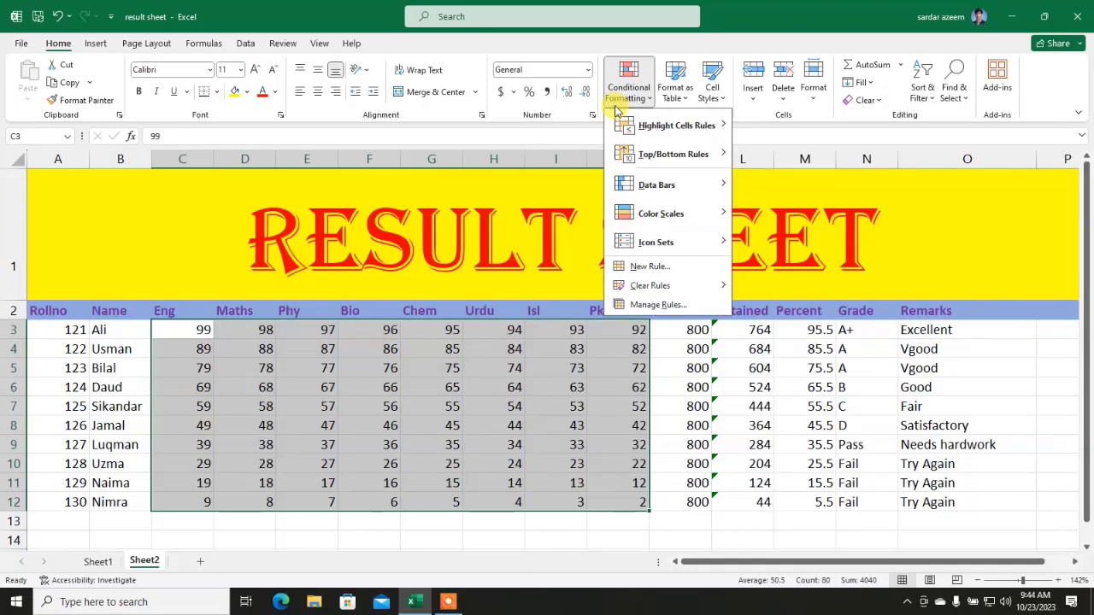
mouse_move(640, 134)
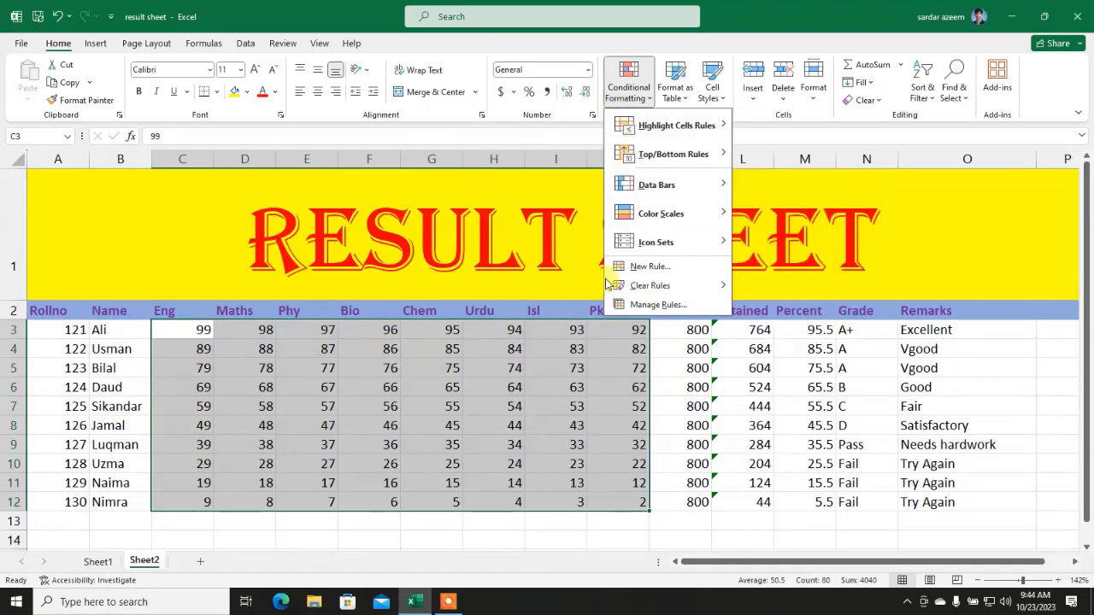
mouse_move(685, 193)
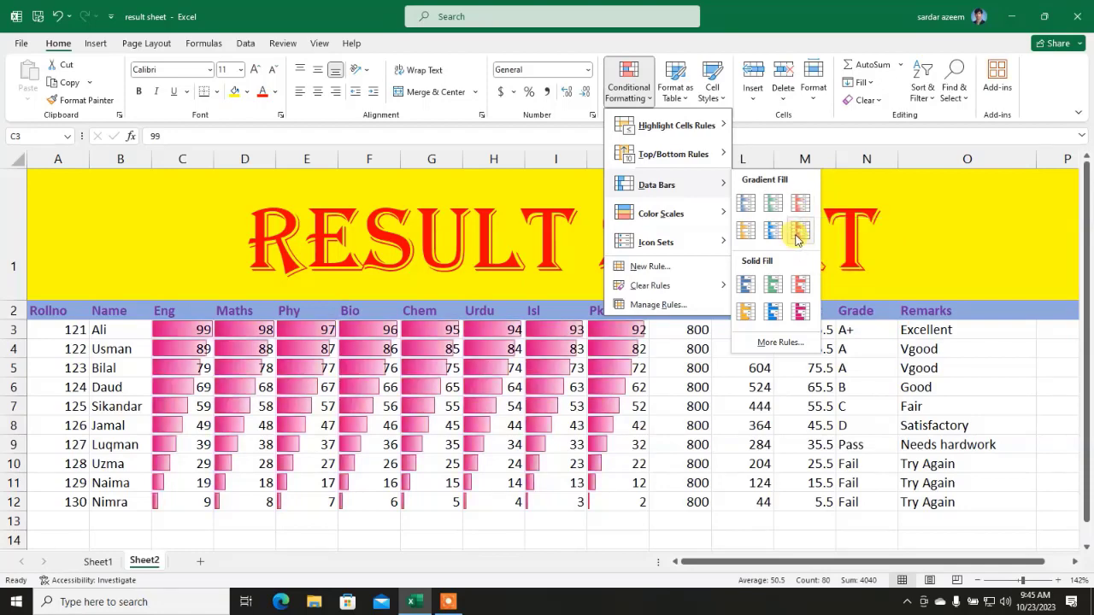
left_click(794, 232)
left_click(321, 445)
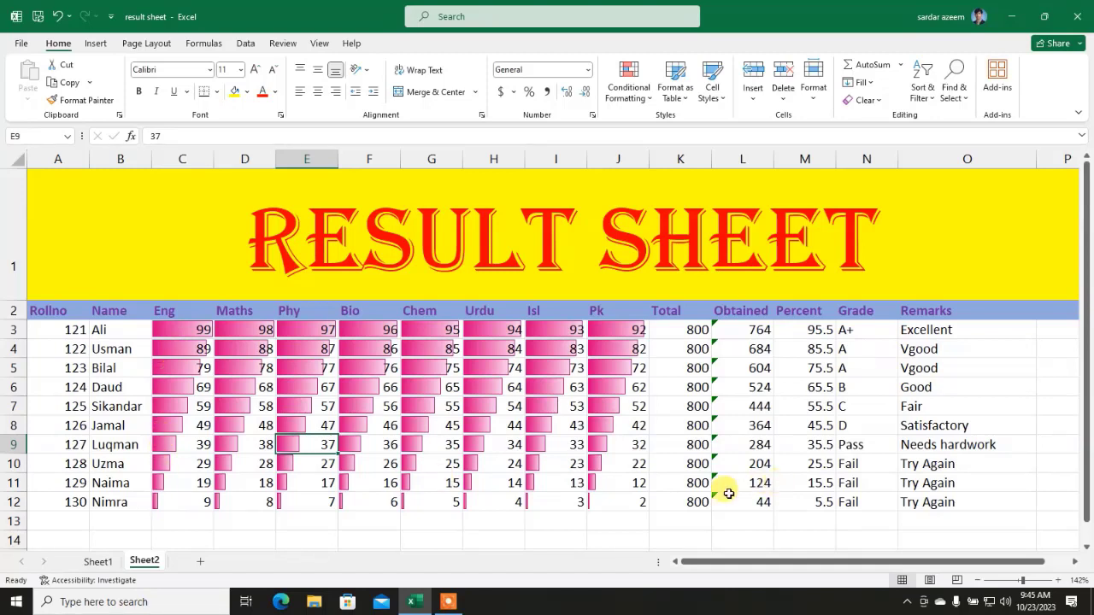
Step: Undo the data bars and apply the Red-White-Blue colour scale to C3:J12
left_click_drag(608, 500, 183, 327)
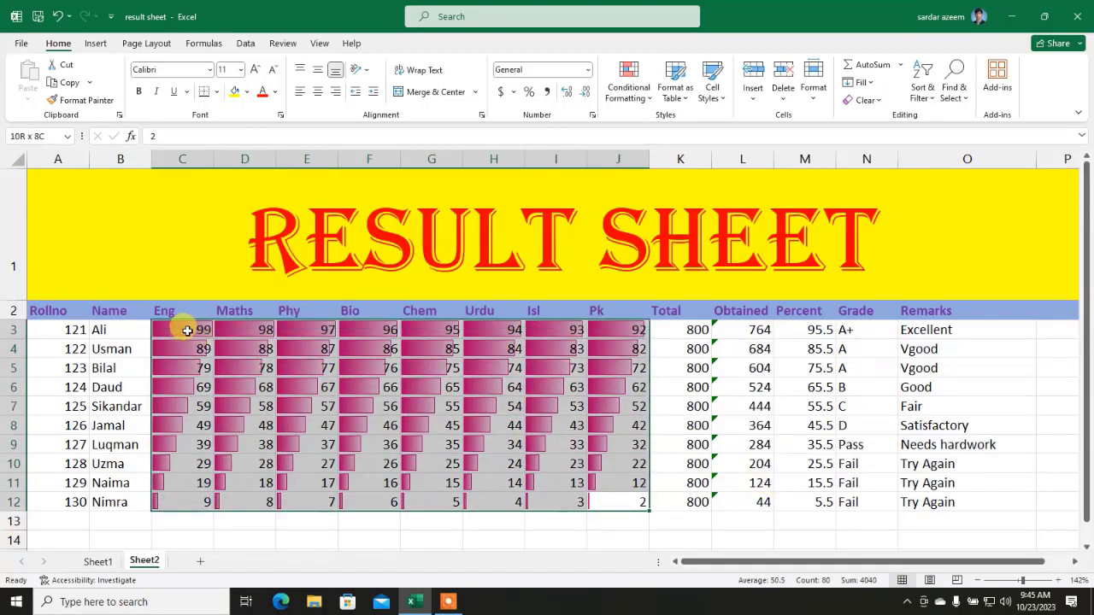
left_click(56, 16)
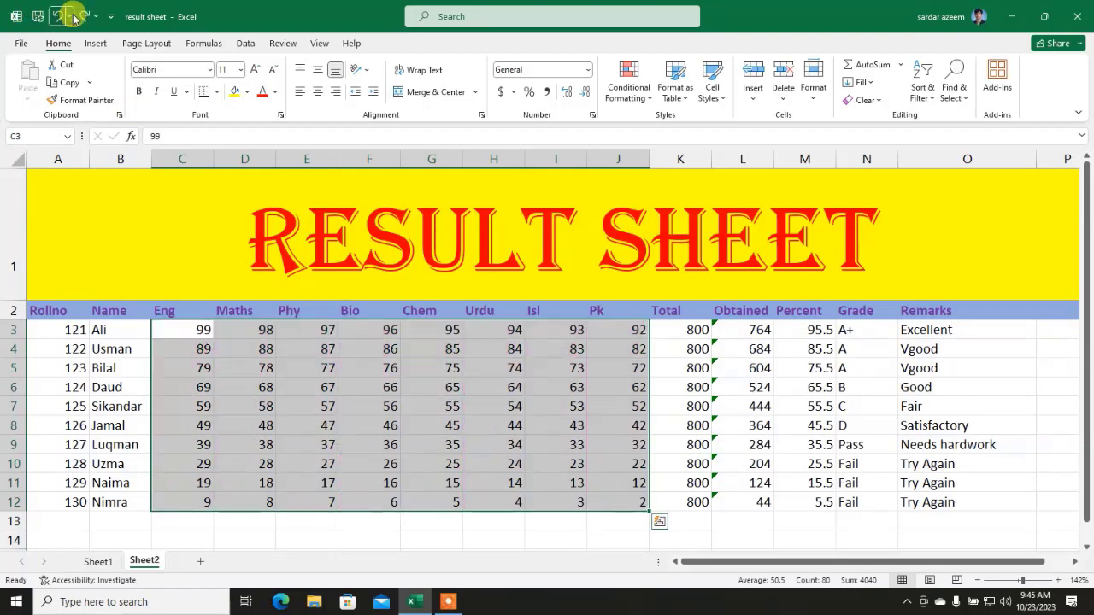
left_click(636, 89)
mouse_move(694, 215)
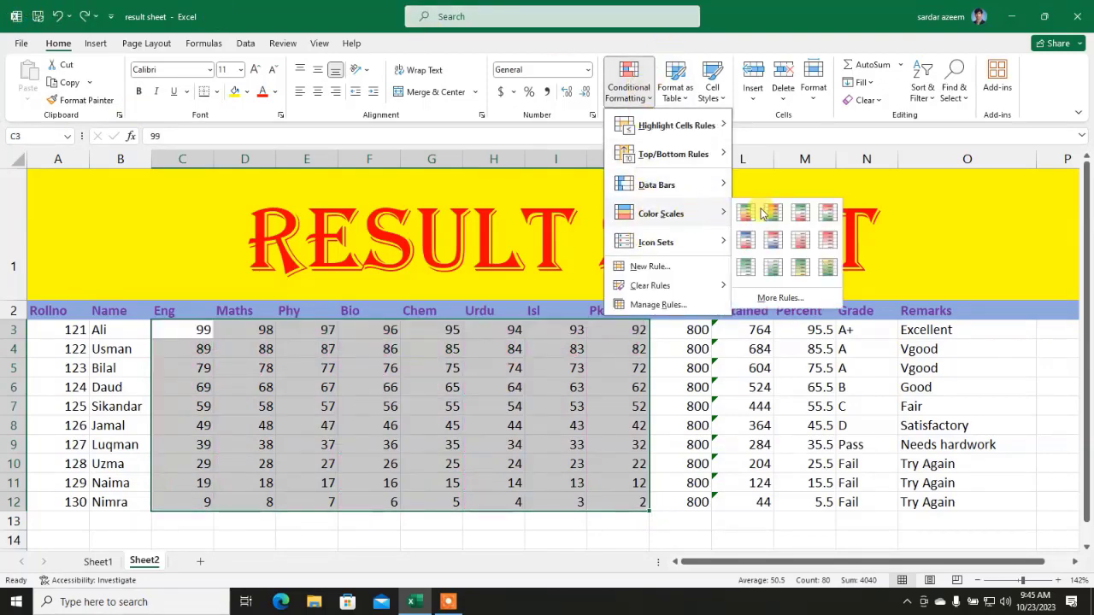
left_click(775, 243)
left_click(669, 368)
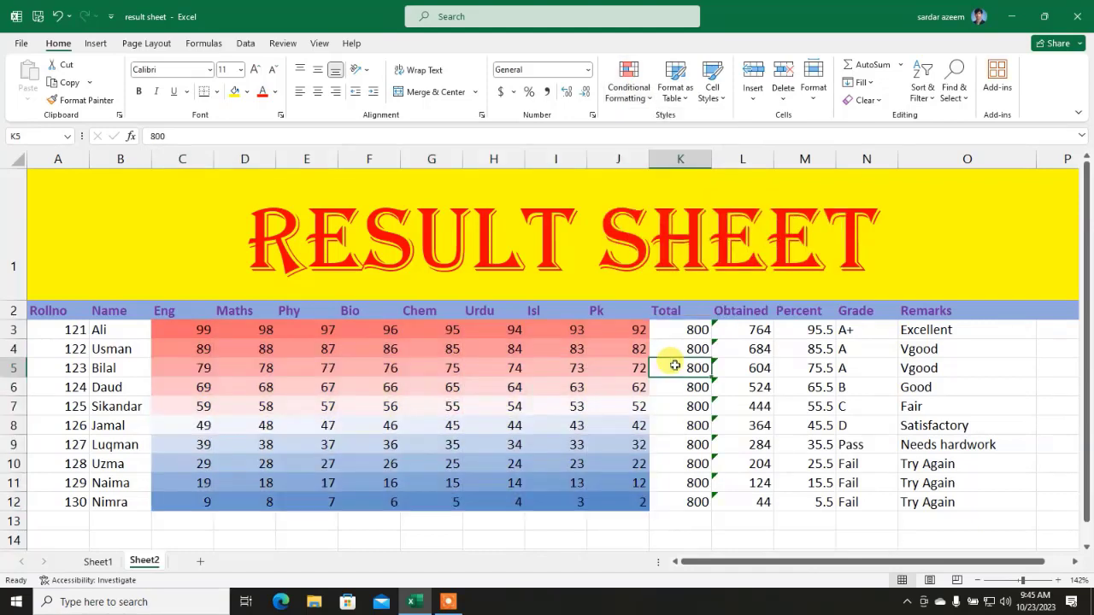
left_click_drag(598, 502, 191, 329)
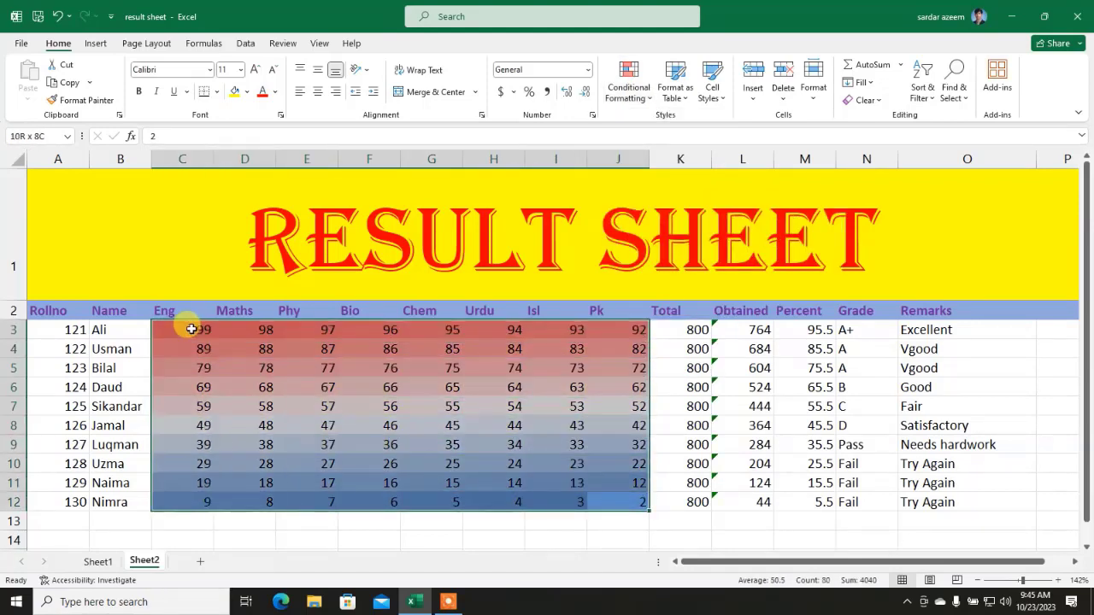
Step: Add the 3 Arrows (Colored) directional icon set to the selected marks
left_click(629, 84)
mouse_move(636, 242)
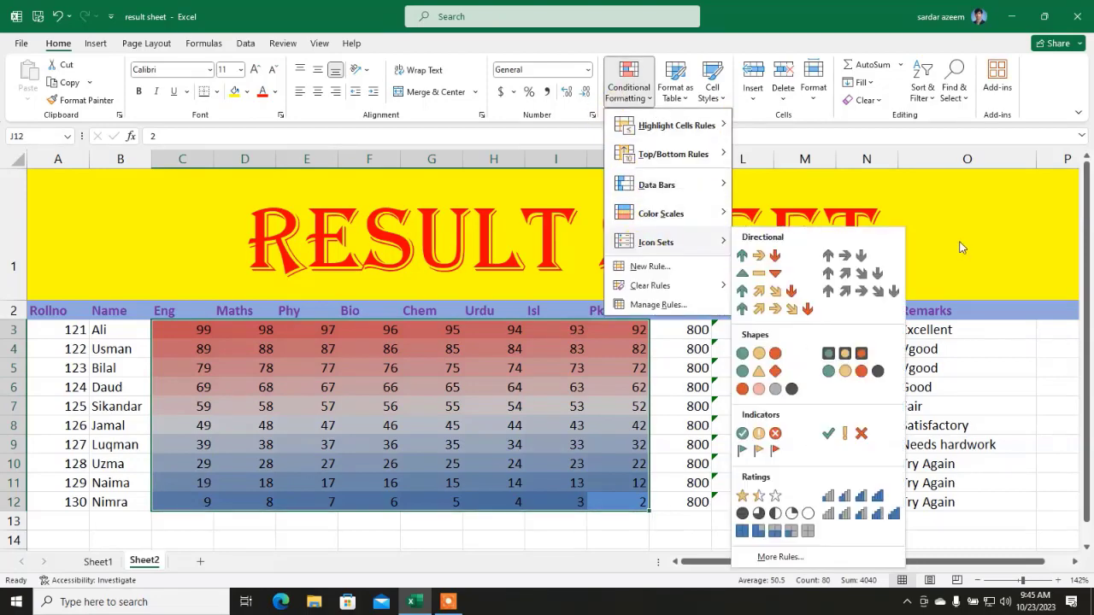
left_click(769, 255)
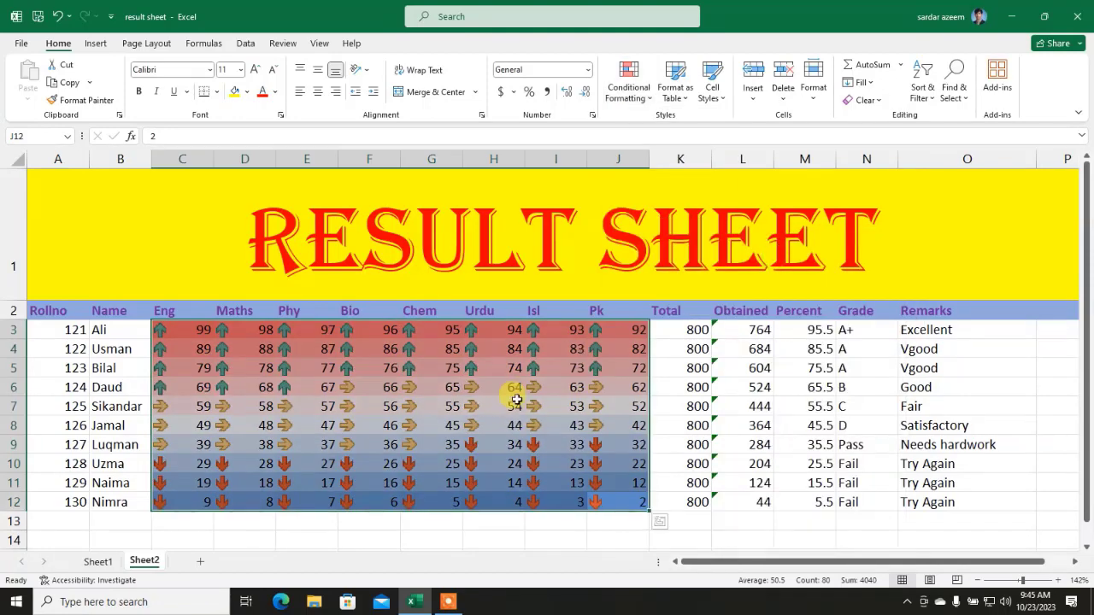
Step: Check the arrow icons on the Urdu marks H3 to H11, then reselect C3:J12
left_click(452, 348)
left_click(479, 330)
left_click(476, 369)
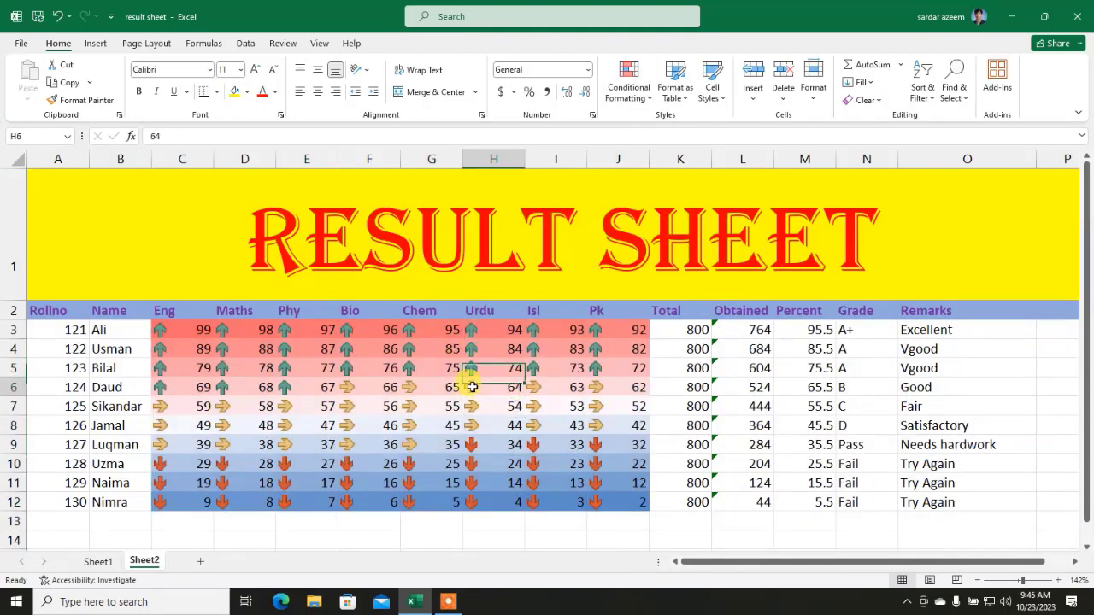
left_click(472, 387)
left_click(471, 406)
left_click(469, 425)
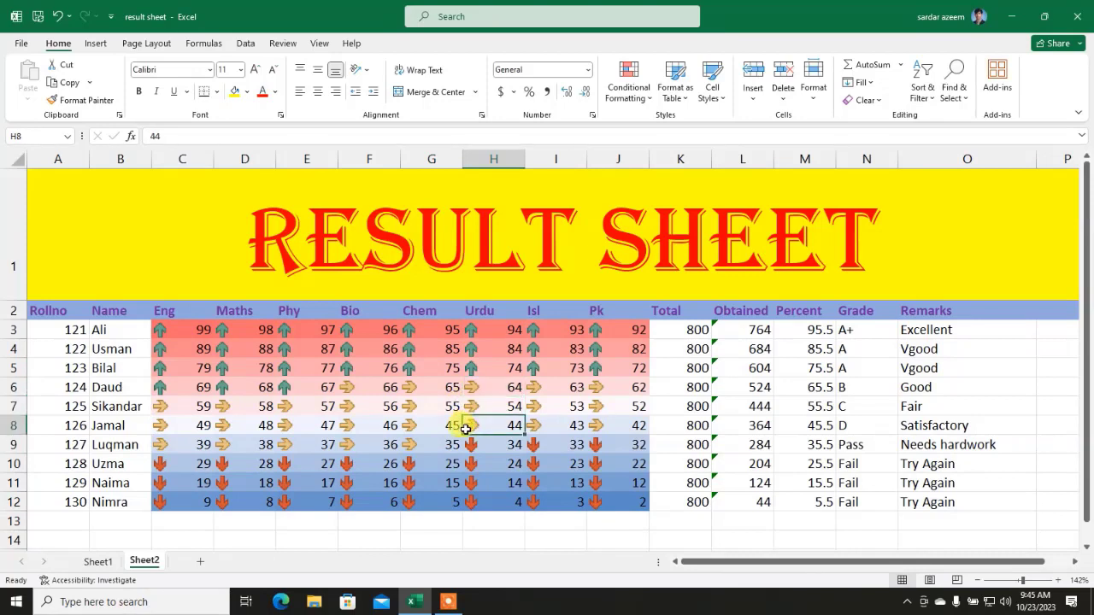
left_click(474, 445)
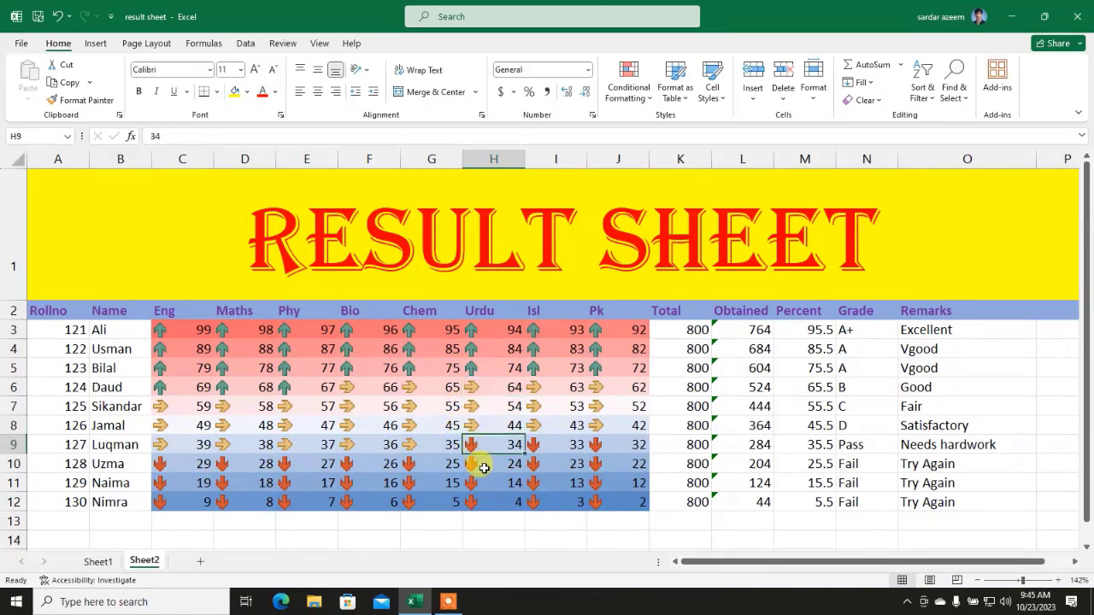
left_click(483, 465)
left_click(482, 481)
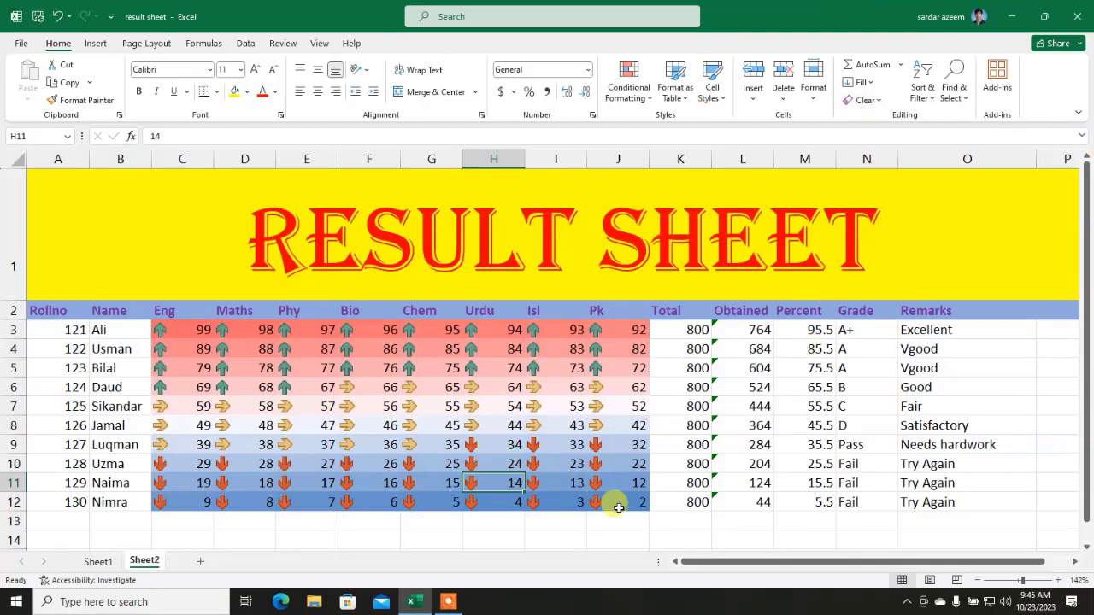
left_click_drag(621, 502, 182, 334)
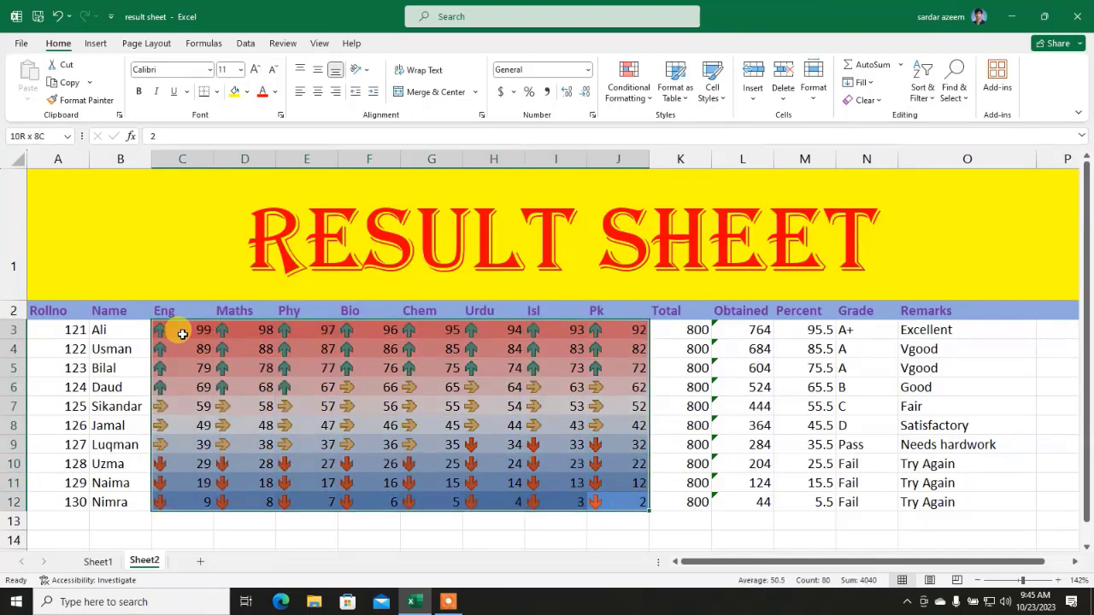
Step: Clear Formats on the marks C3:J12, then select cell I8
left_click(880, 100)
left_click(873, 139)
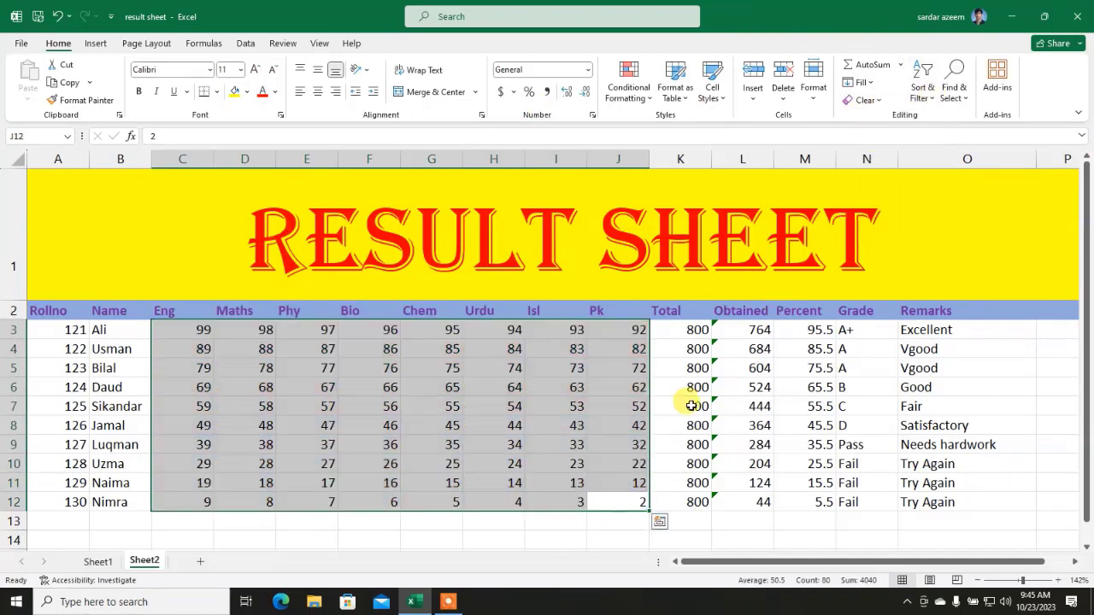
left_click(571, 422)
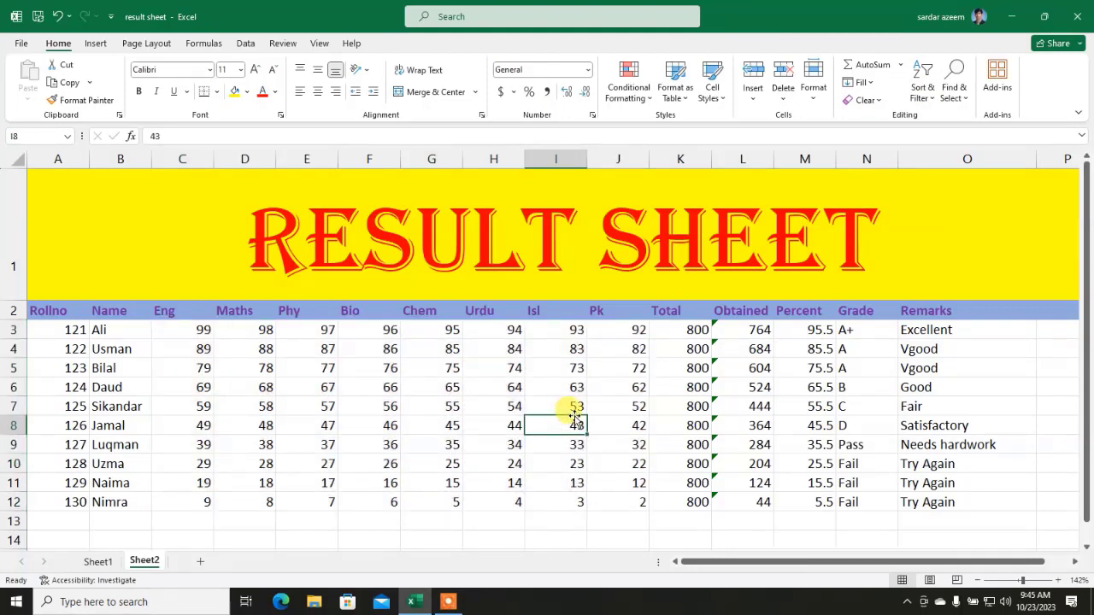
Step: Open the Conditional Formatting menu and close it without changes
left_click(634, 96)
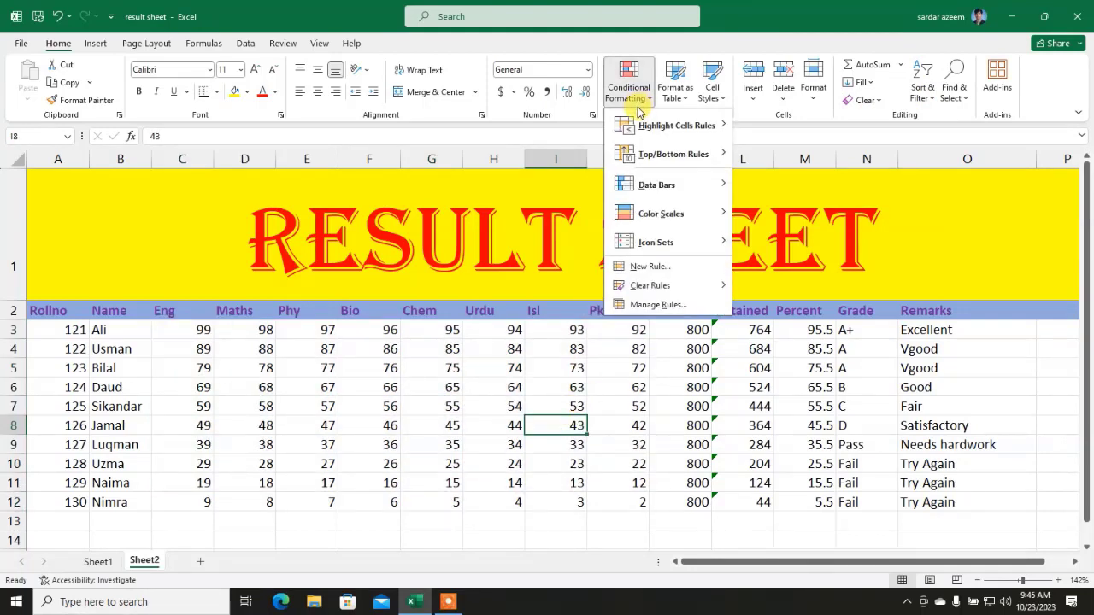
mouse_move(641, 121)
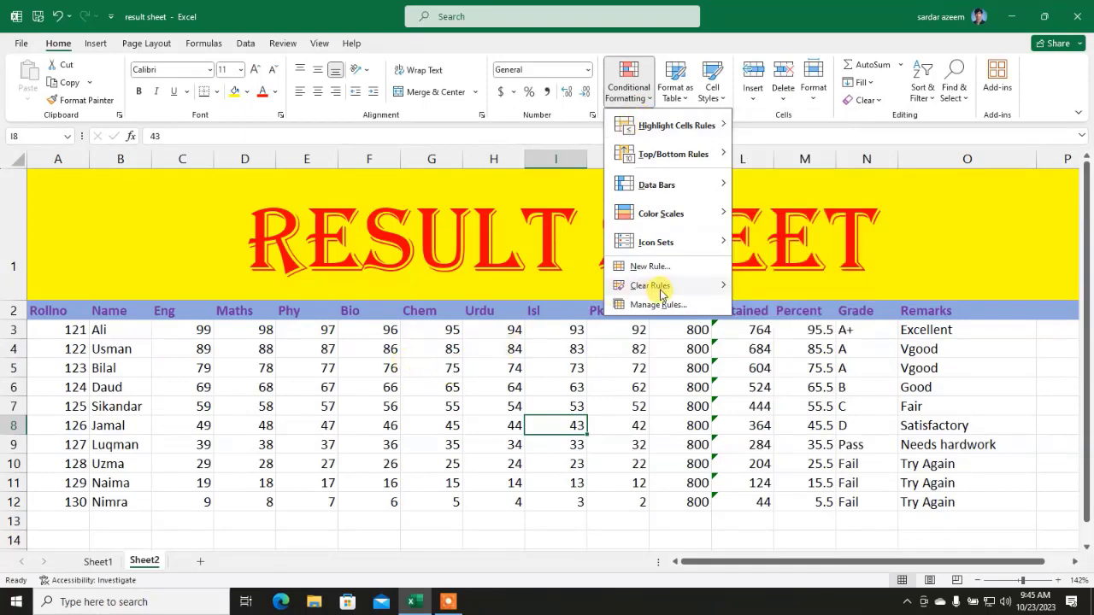
left_click(366, 458)
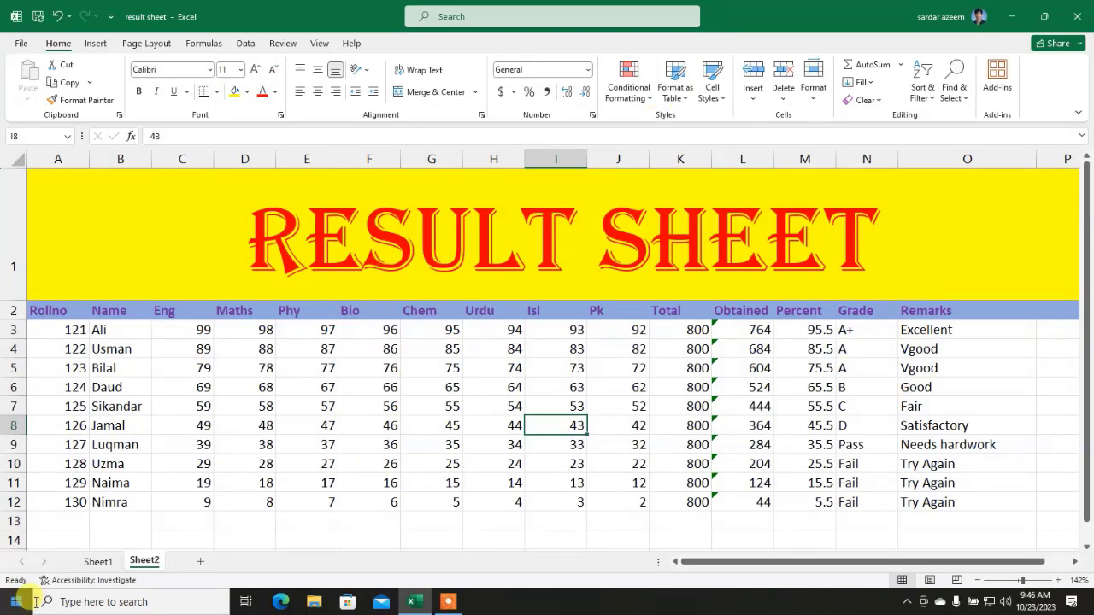
Step: On Sheet1, format A2:P12 as a table with a medium grey style and headers
left_click(92, 562)
left_click(461, 453)
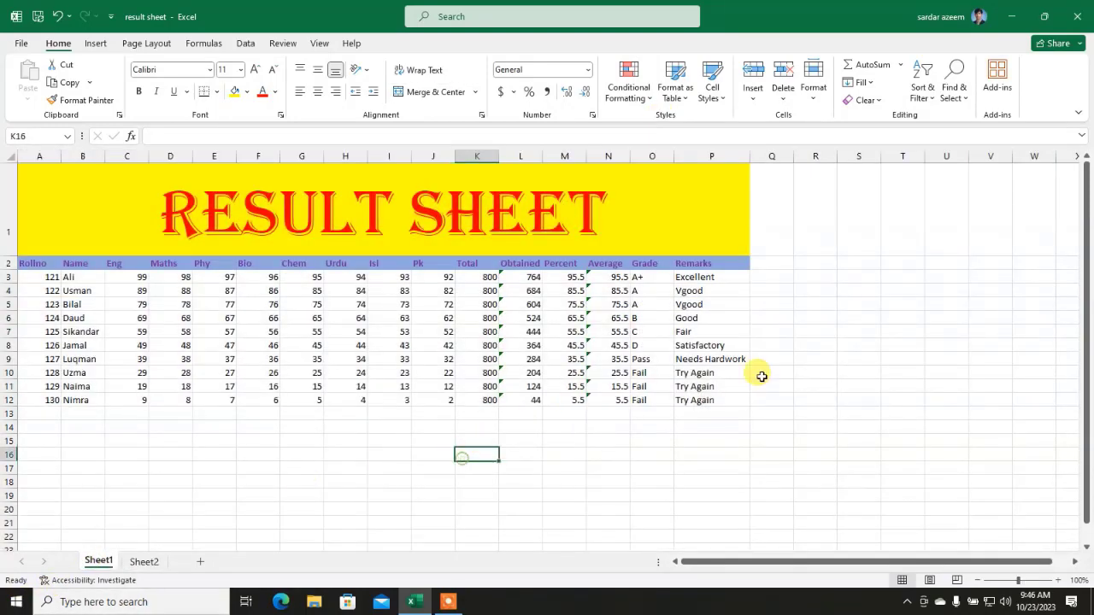
left_click_drag(735, 398, 29, 265)
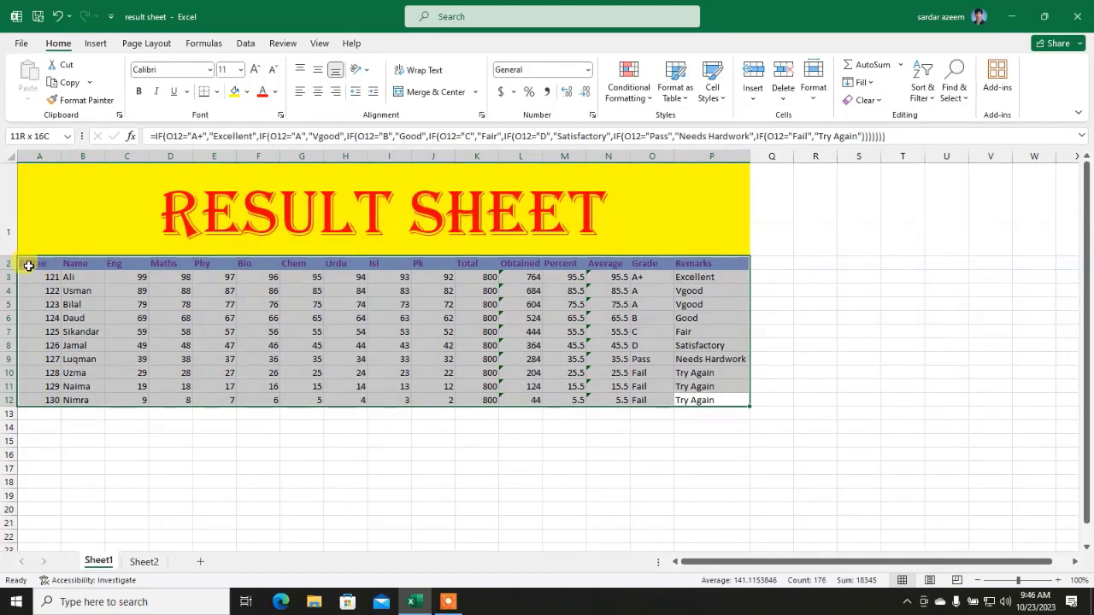
left_click(675, 85)
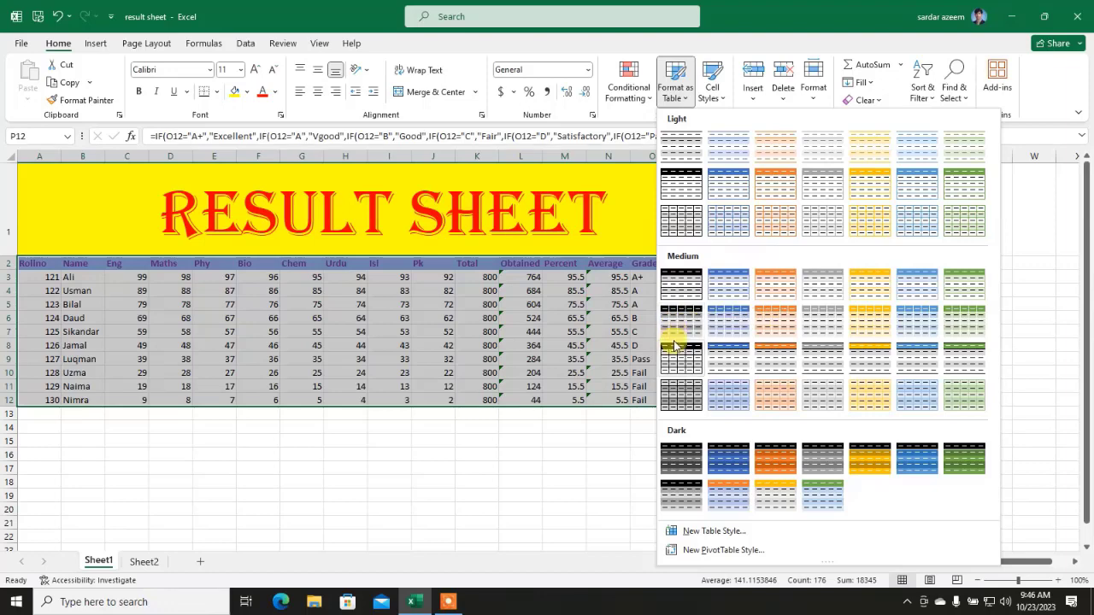
left_click(681, 331)
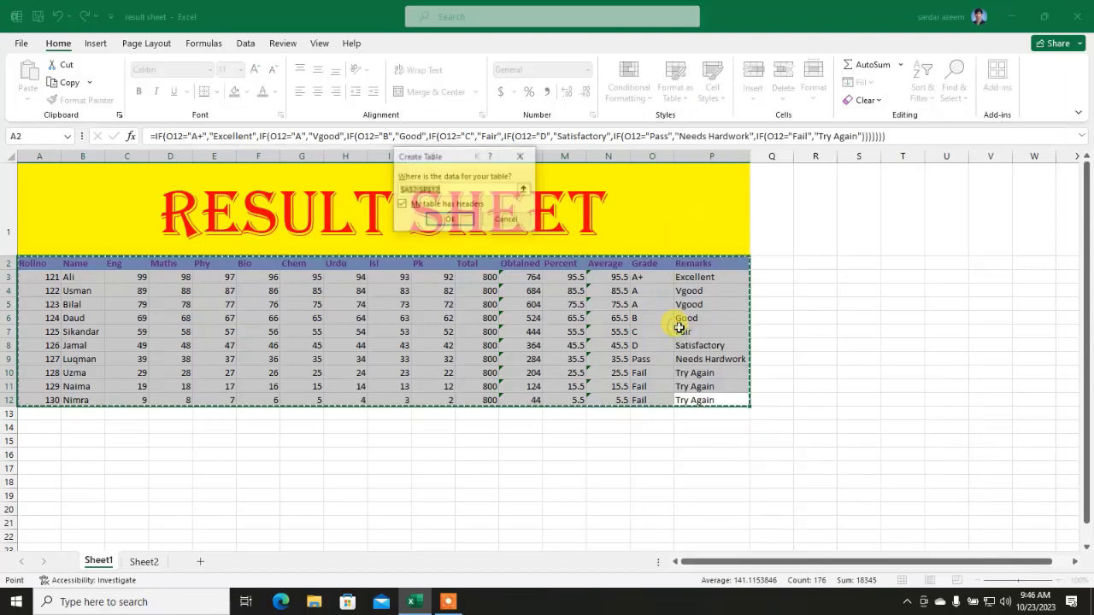
left_click(454, 221)
left_click(477, 387)
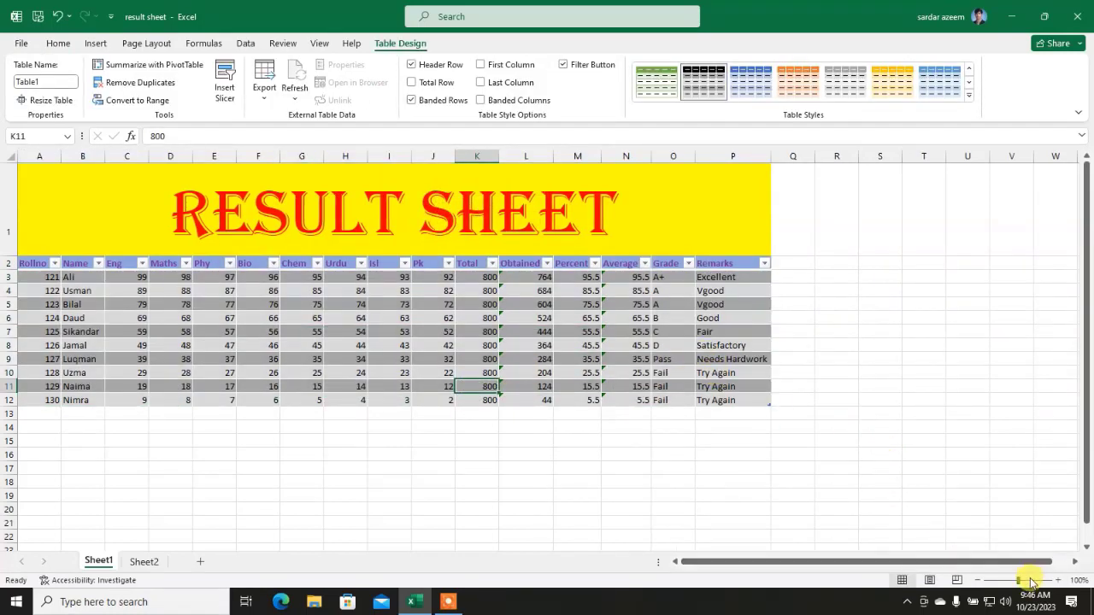
left_click_drag(1017, 580, 1031, 581)
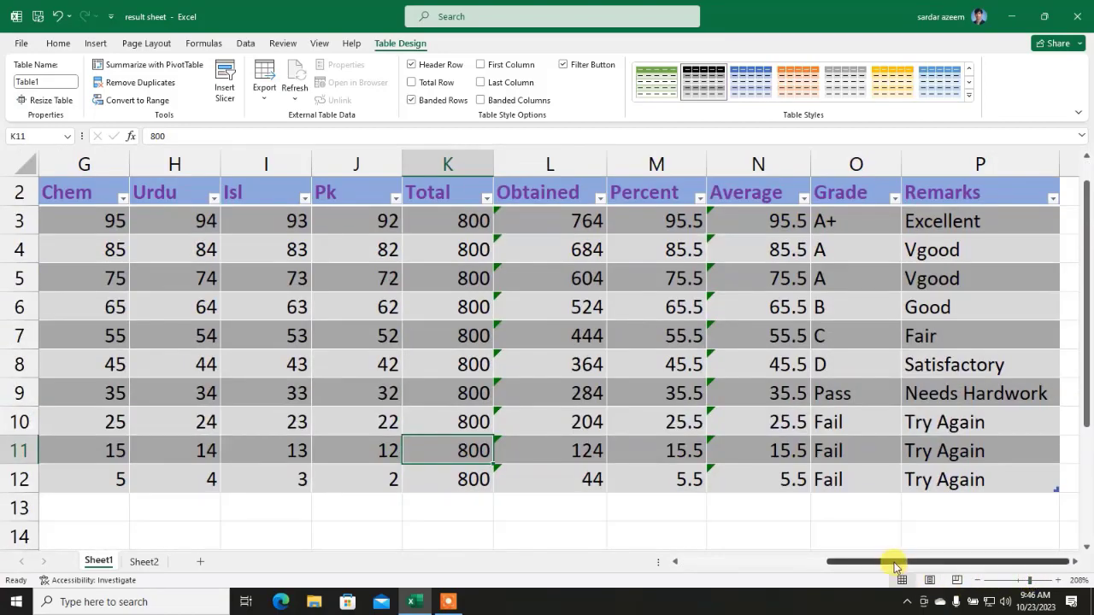
left_click_drag(898, 562, 753, 561)
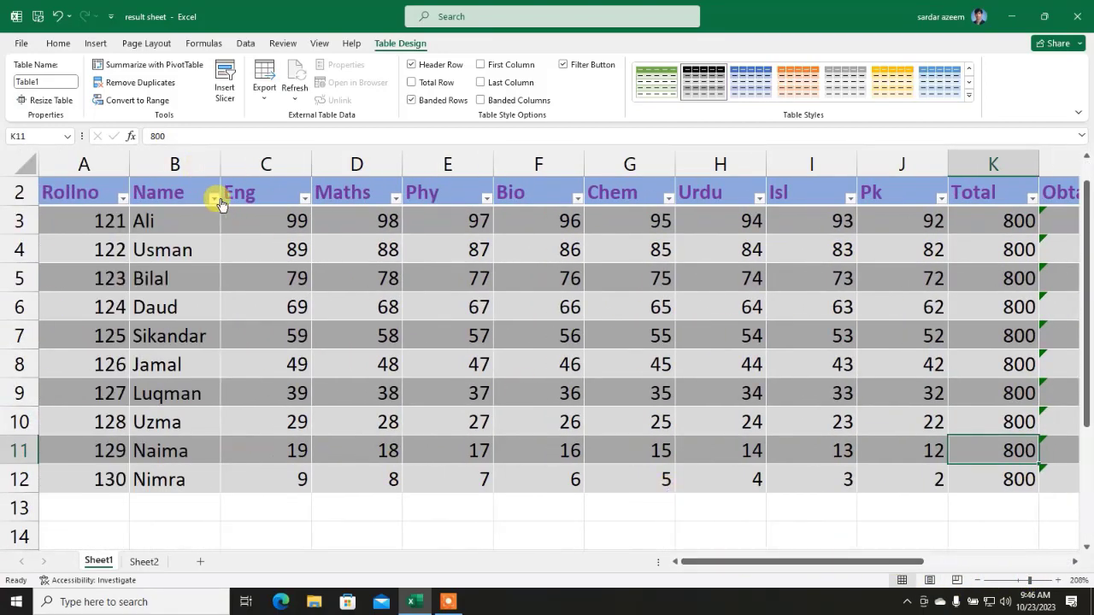
left_click(213, 198)
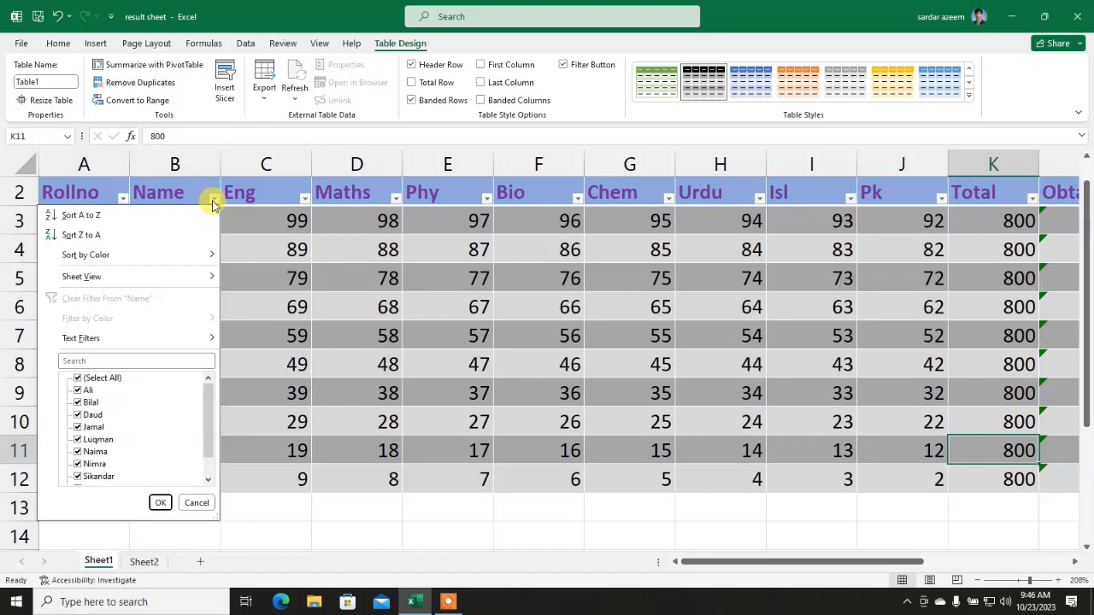
left_click(77, 391)
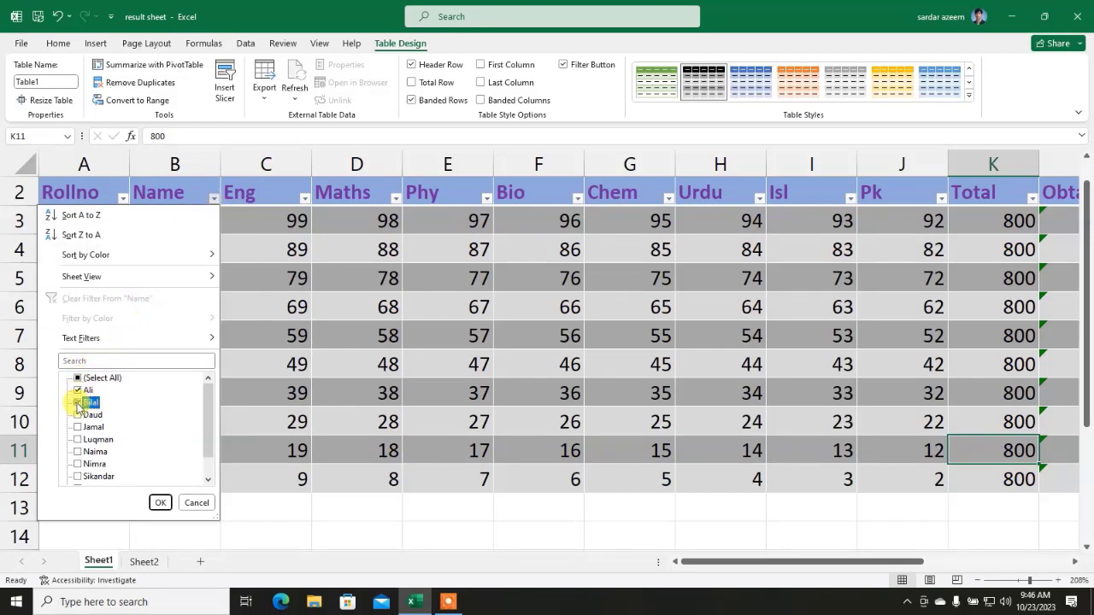
left_click(159, 502)
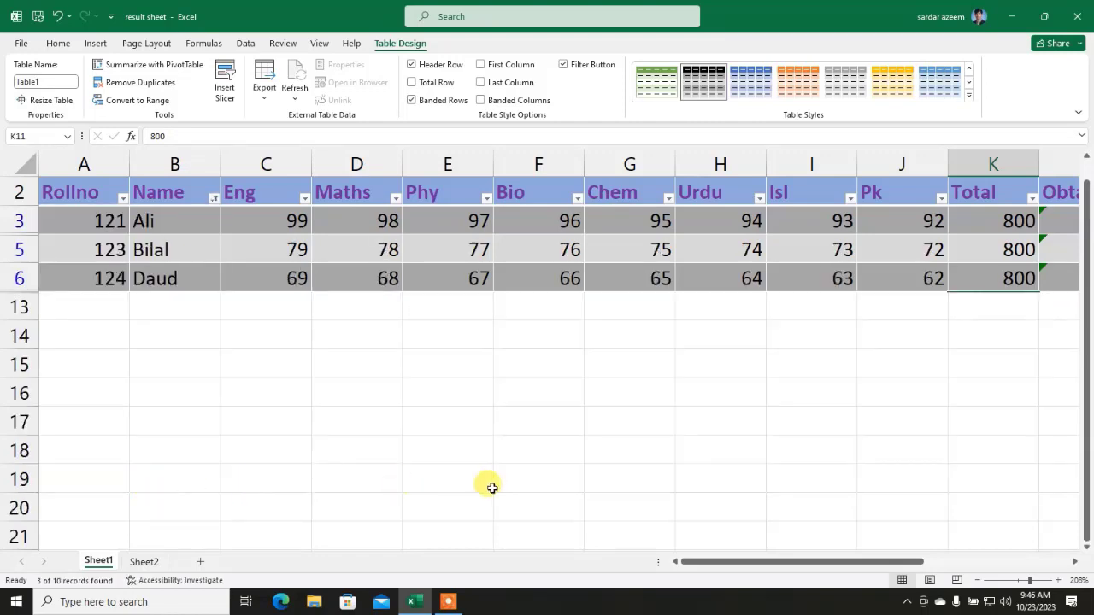
left_click_drag(703, 562, 634, 543)
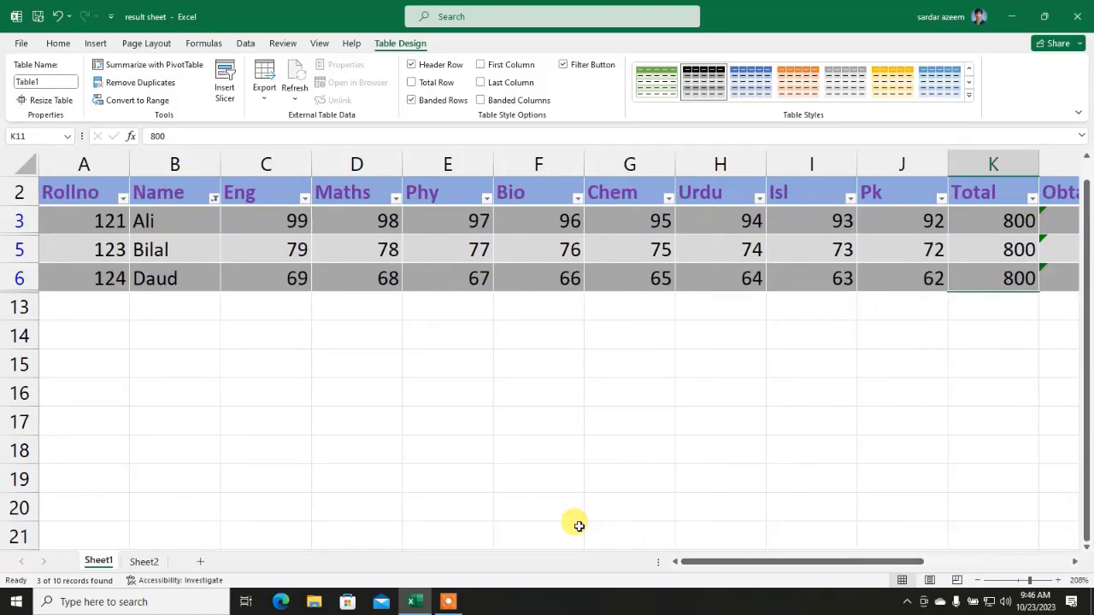
left_click(213, 198)
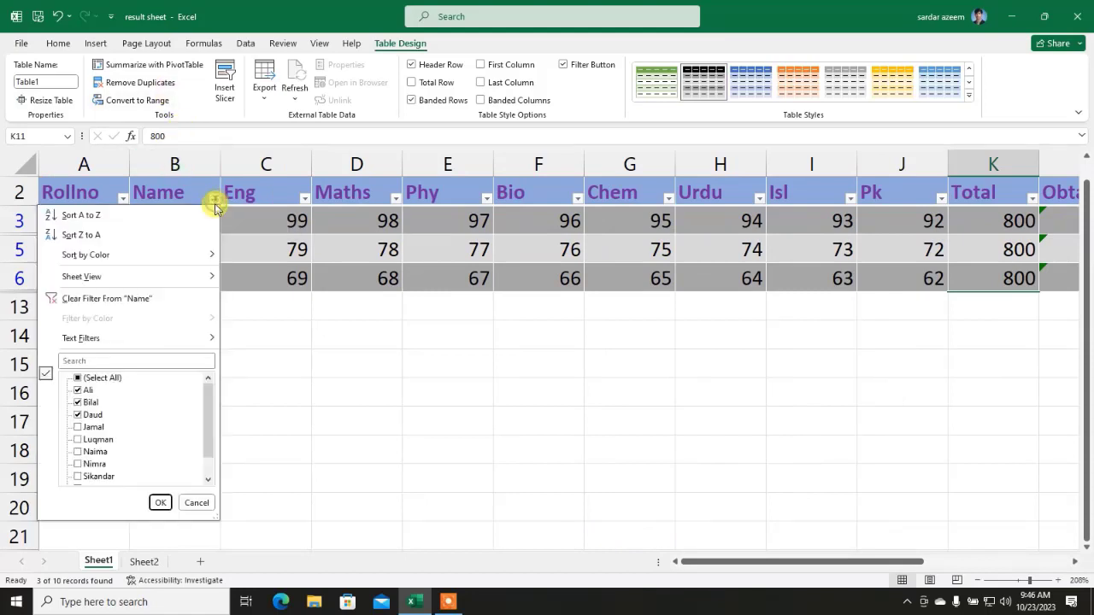
left_click(101, 378)
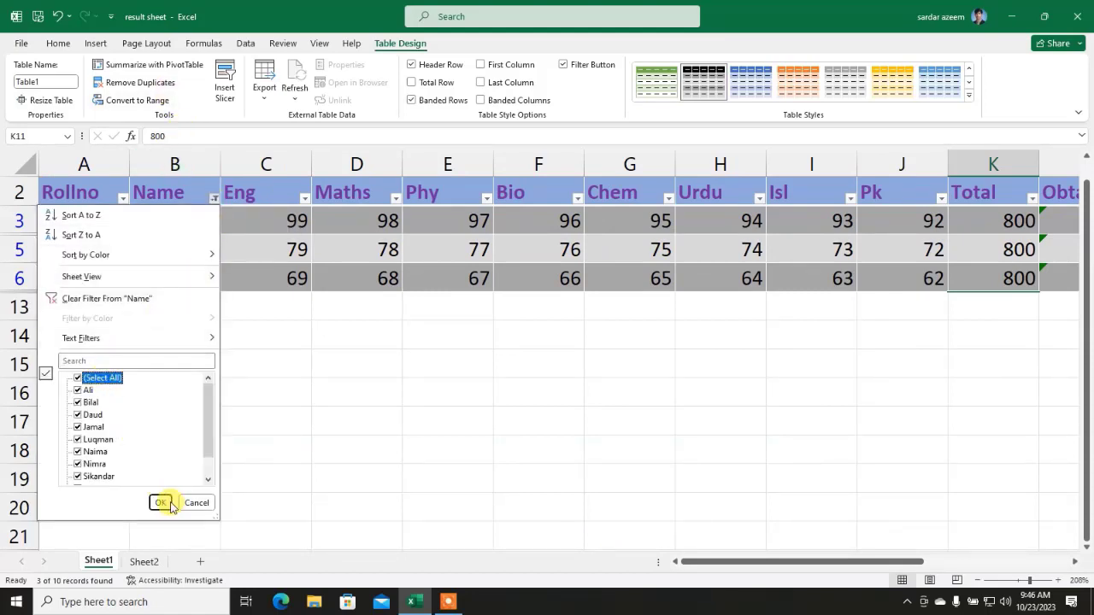
left_click(161, 502)
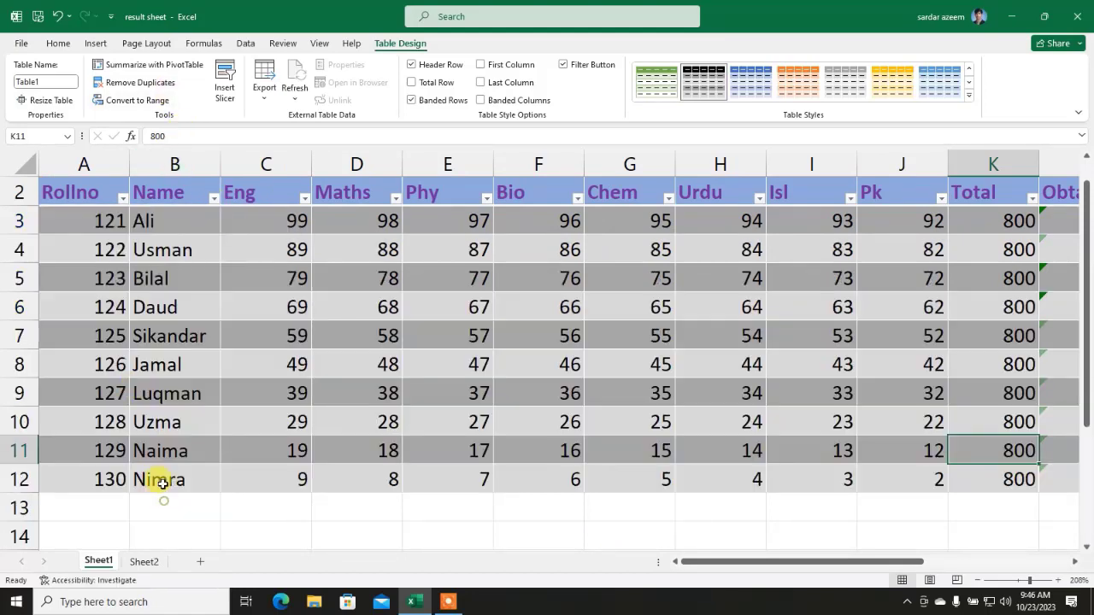
left_click(123, 196)
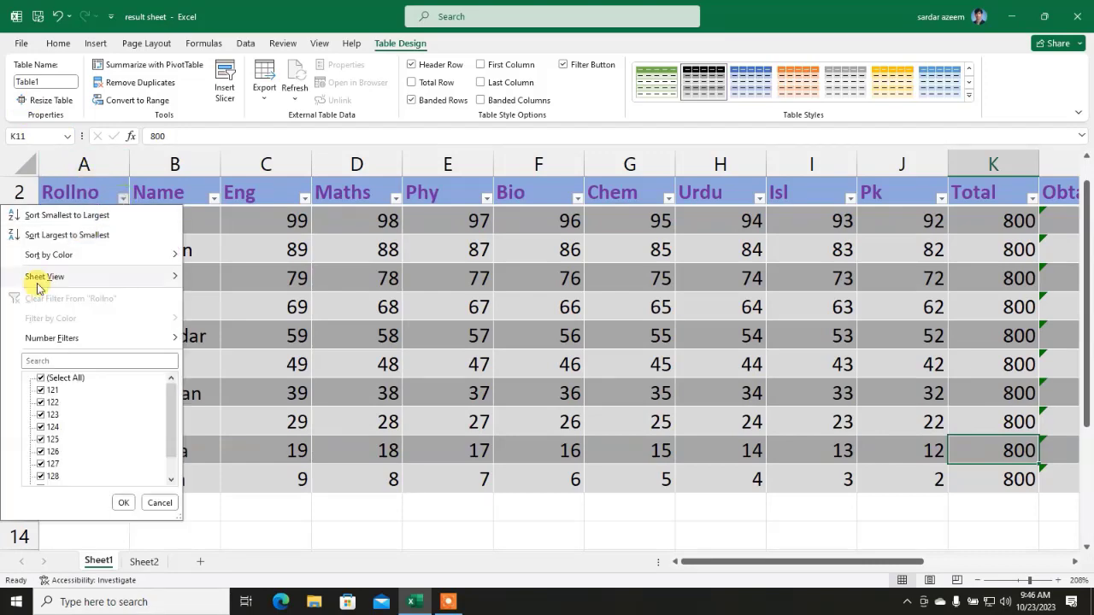
left_click(53, 378)
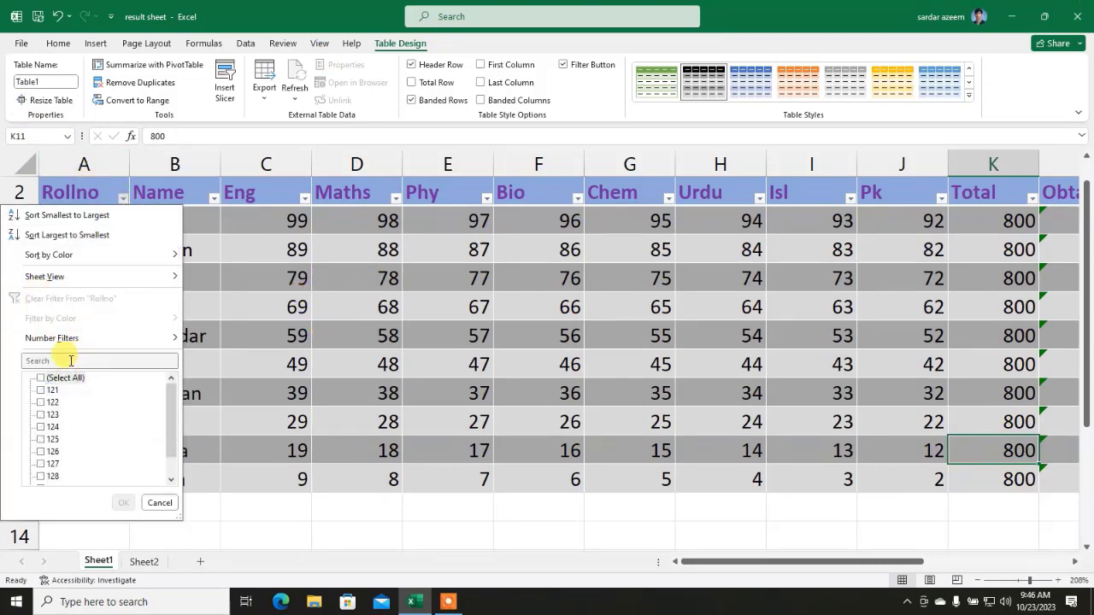
left_click(46, 427)
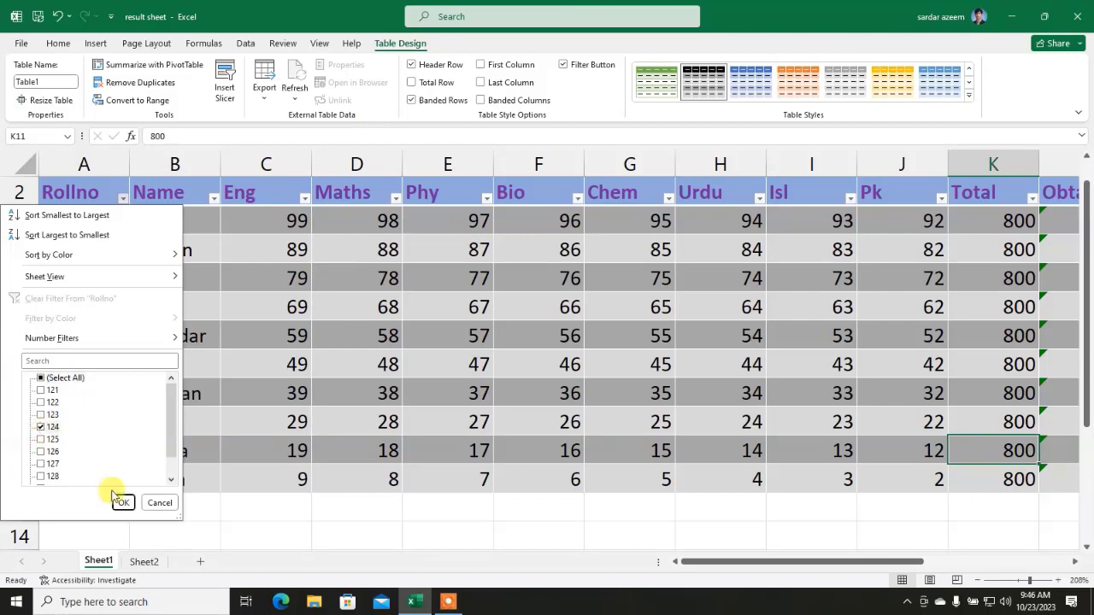
left_click(123, 503)
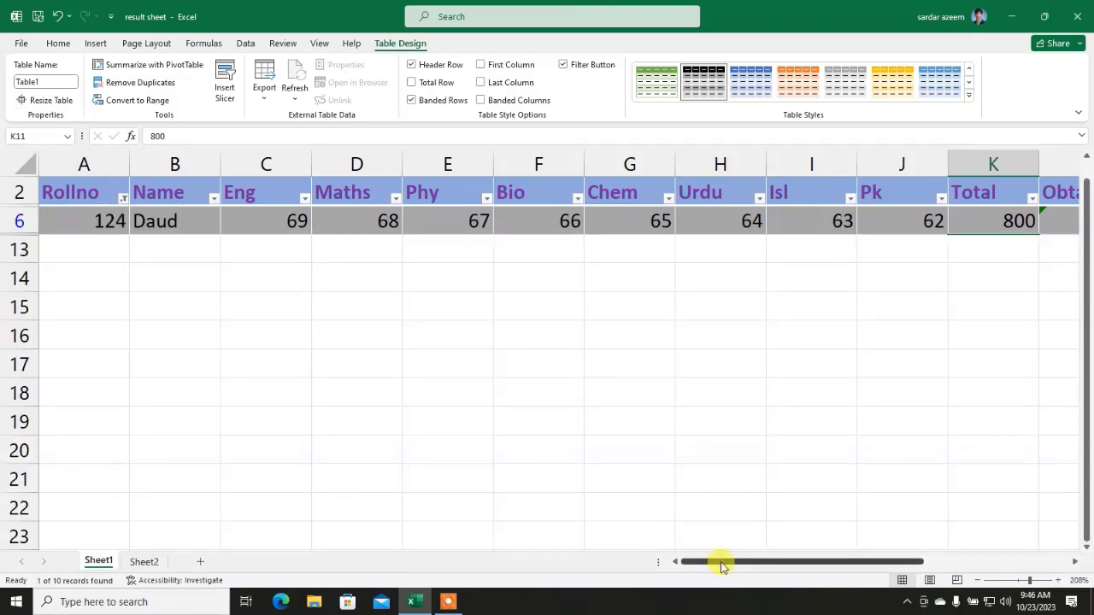
left_click_drag(722, 564, 808, 538)
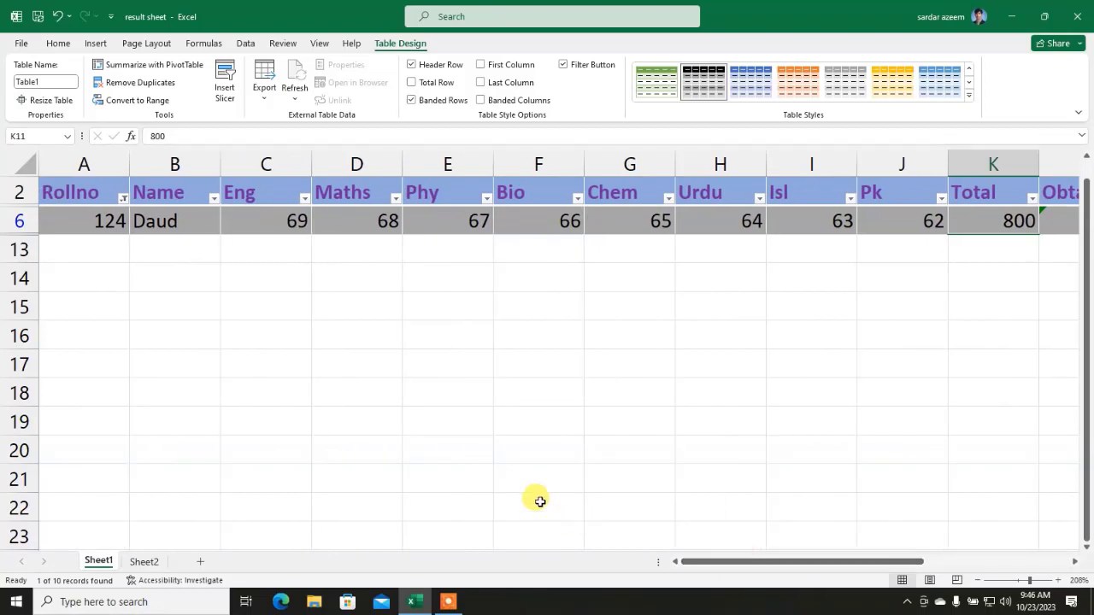
left_click(123, 199)
left_click(58, 378)
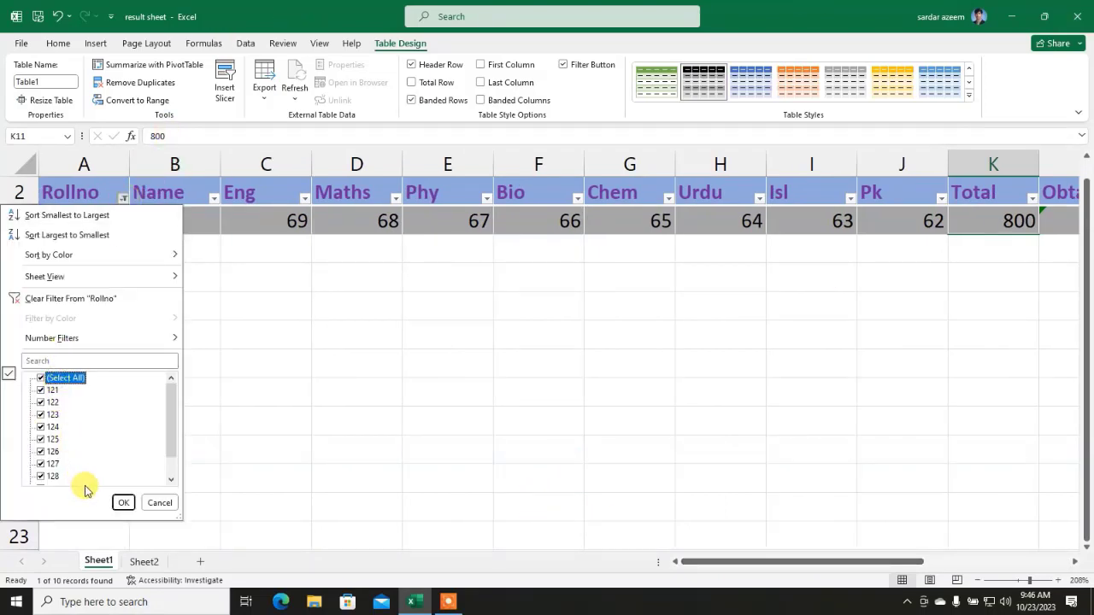
left_click(123, 502)
left_click(200, 361)
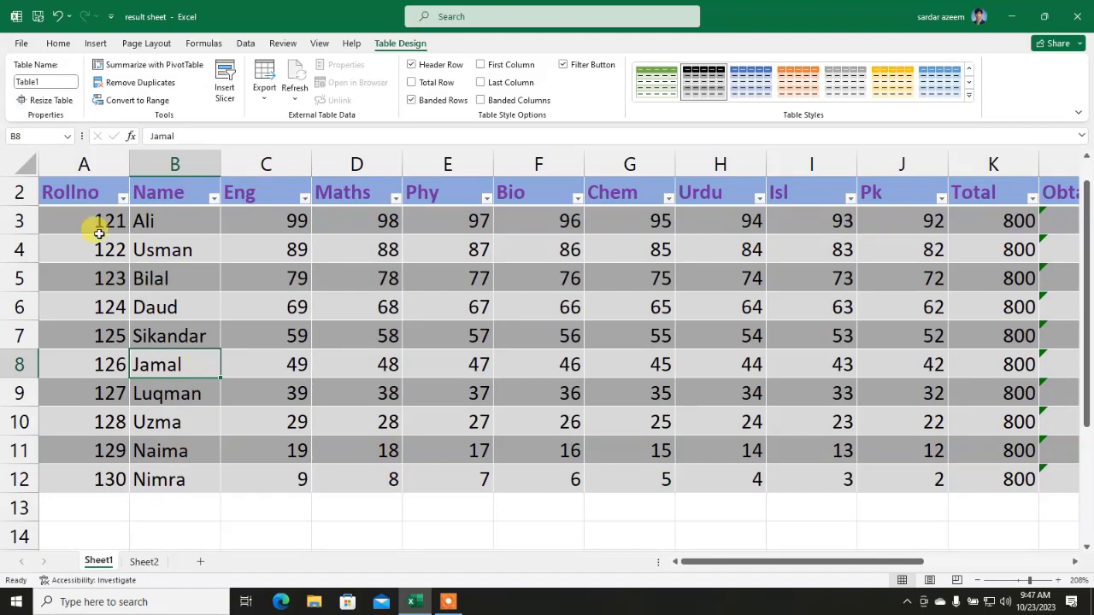
Step: Select the table from the Rollno header and bring up the Table Design options
left_click_drag(81, 191, 915, 469)
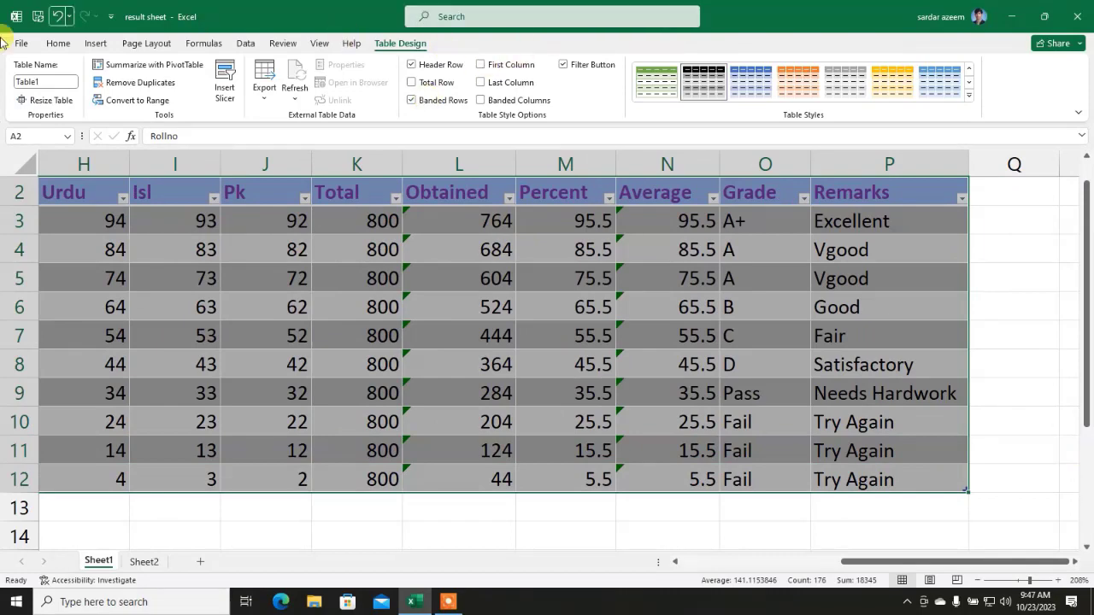
left_click(58, 43)
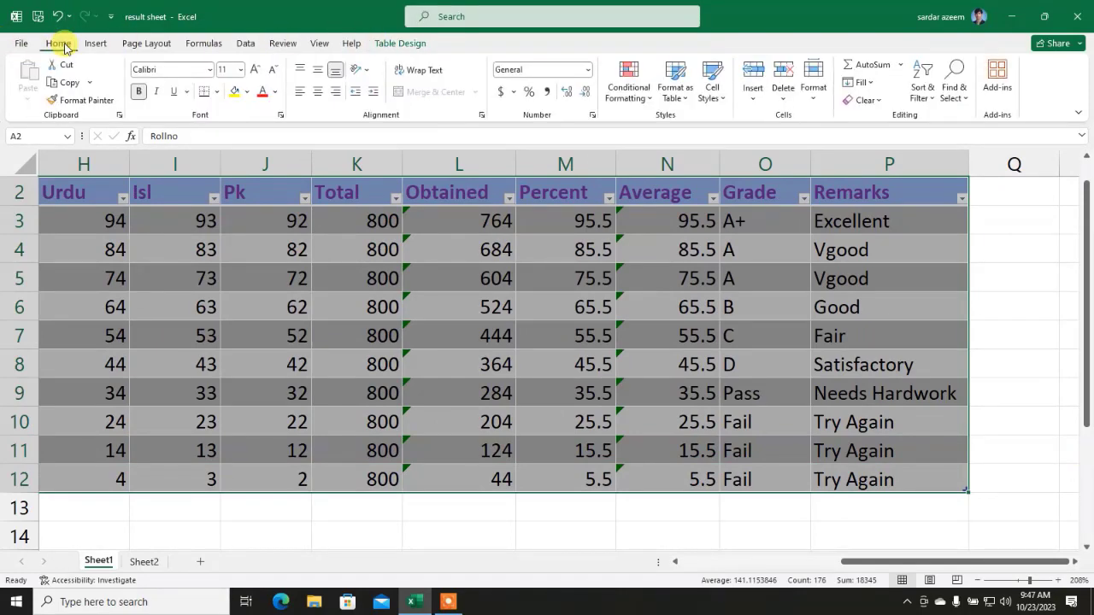
left_click(402, 43)
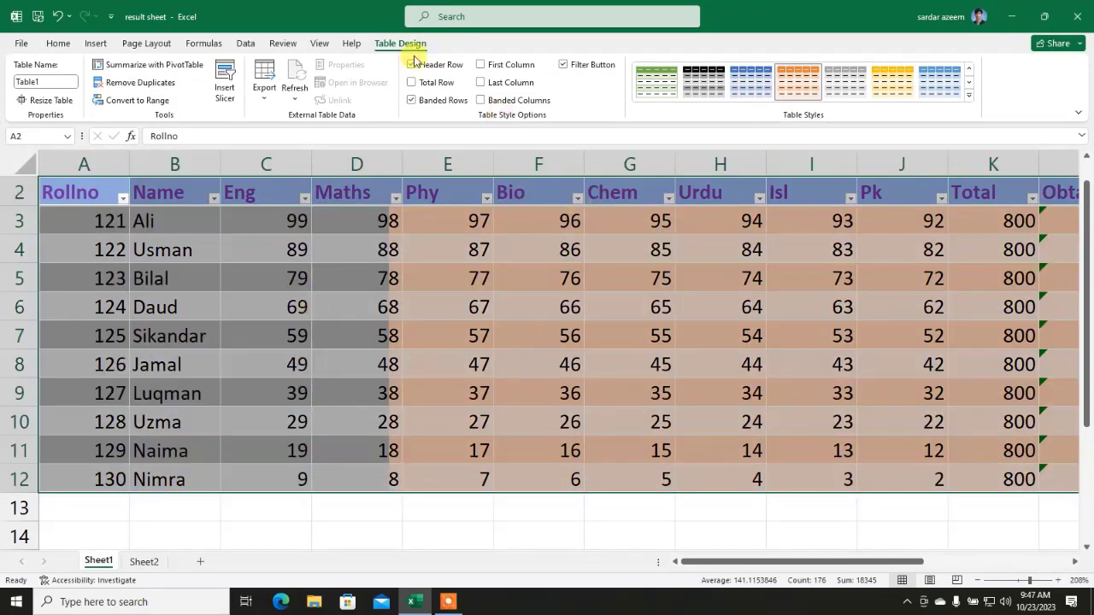
Step: Clear all formatting from the table, then select cell F6
left_click(51, 45)
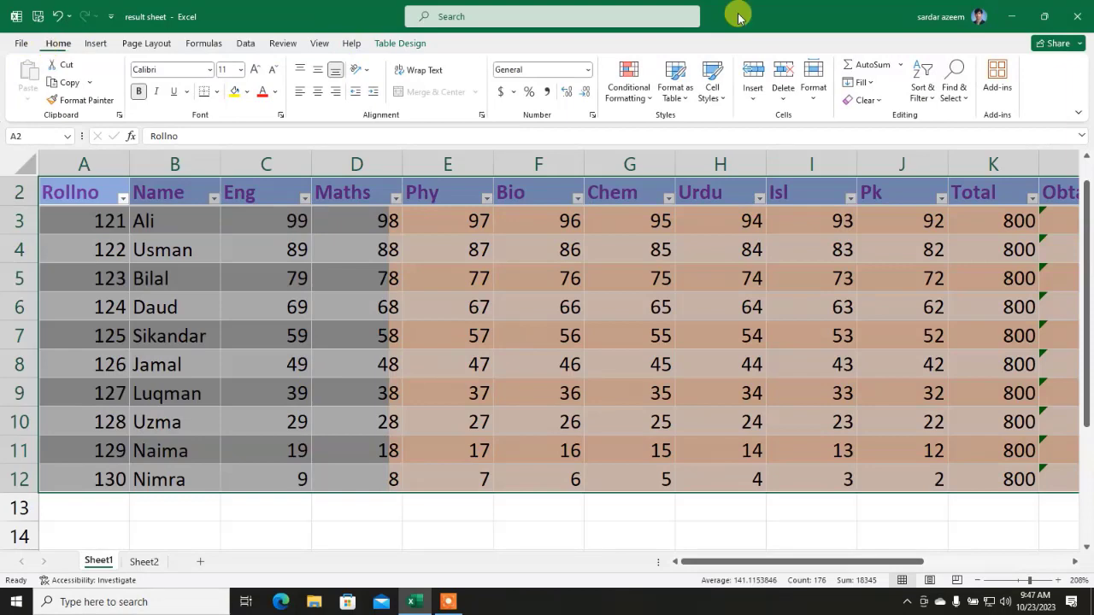
left_click(877, 103)
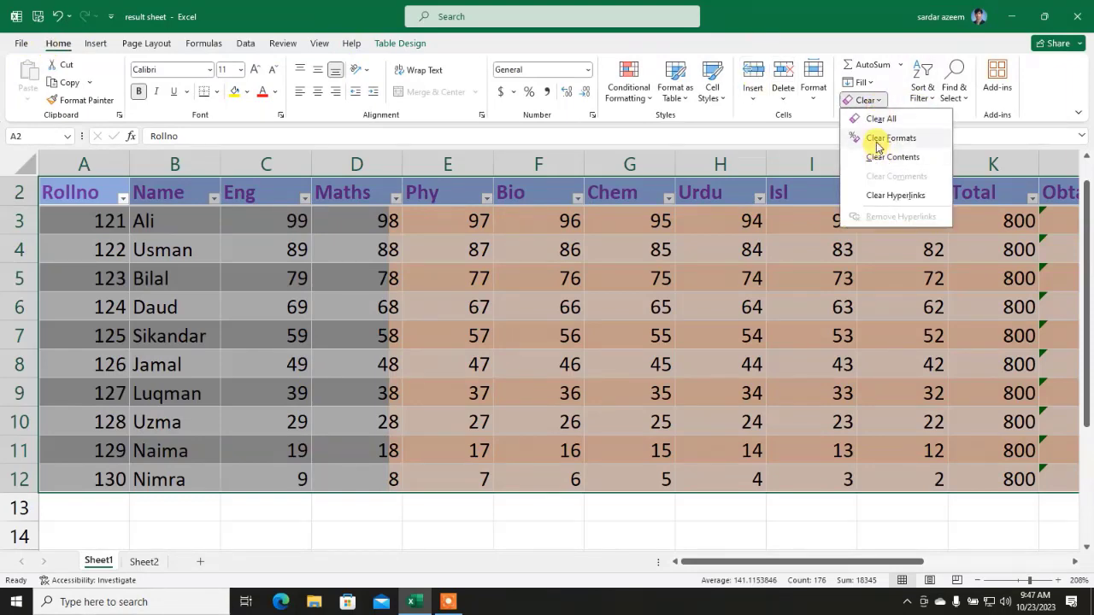
left_click(871, 140)
left_click(513, 313)
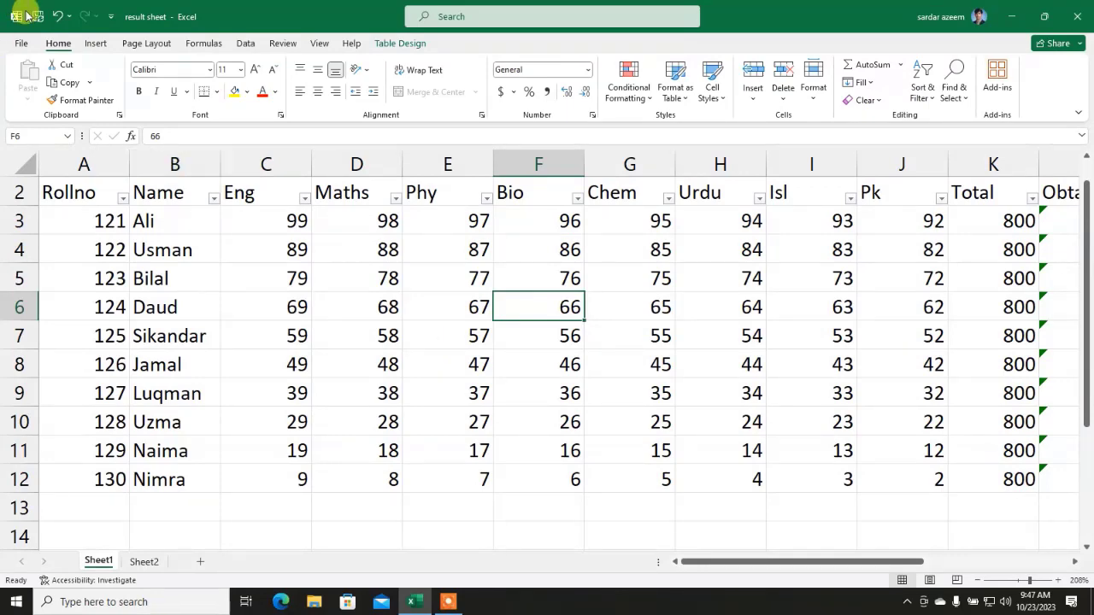
Step: Undo the row 6 filter and table styling changes, then deselect the range
left_click(56, 16)
left_click(57, 16)
left_click(57, 17)
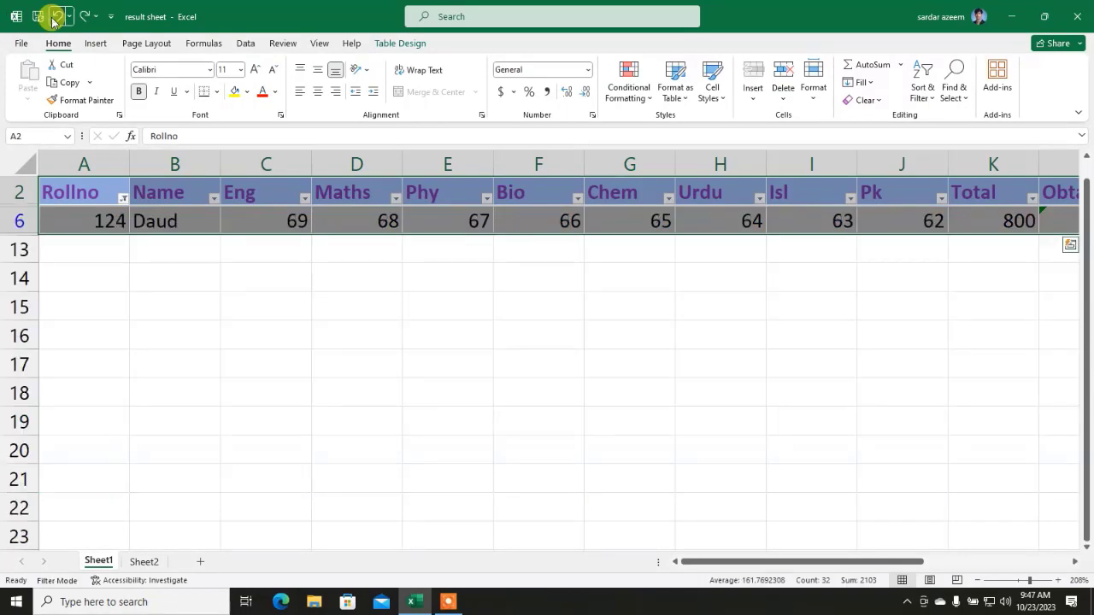
left_click(53, 19)
left_click(55, 16)
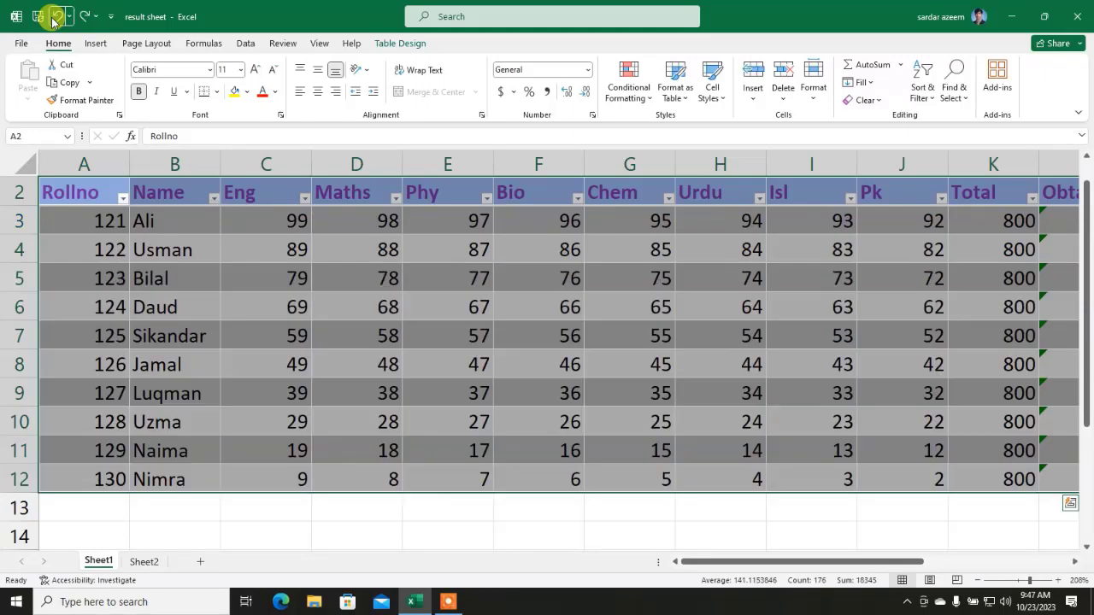
left_click(56, 16)
left_click(56, 16)
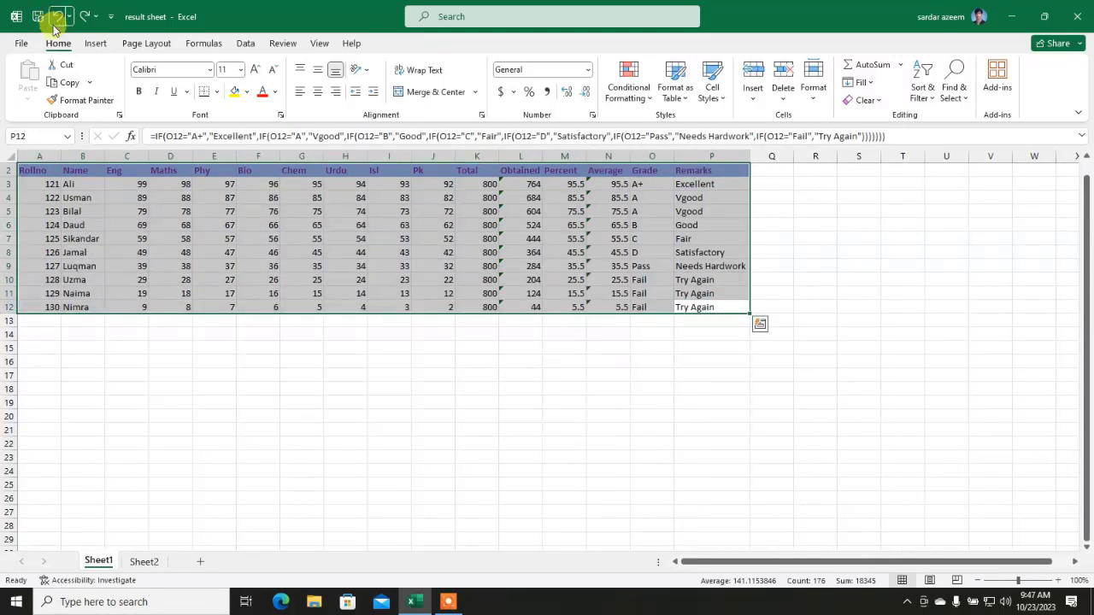
left_click(198, 291)
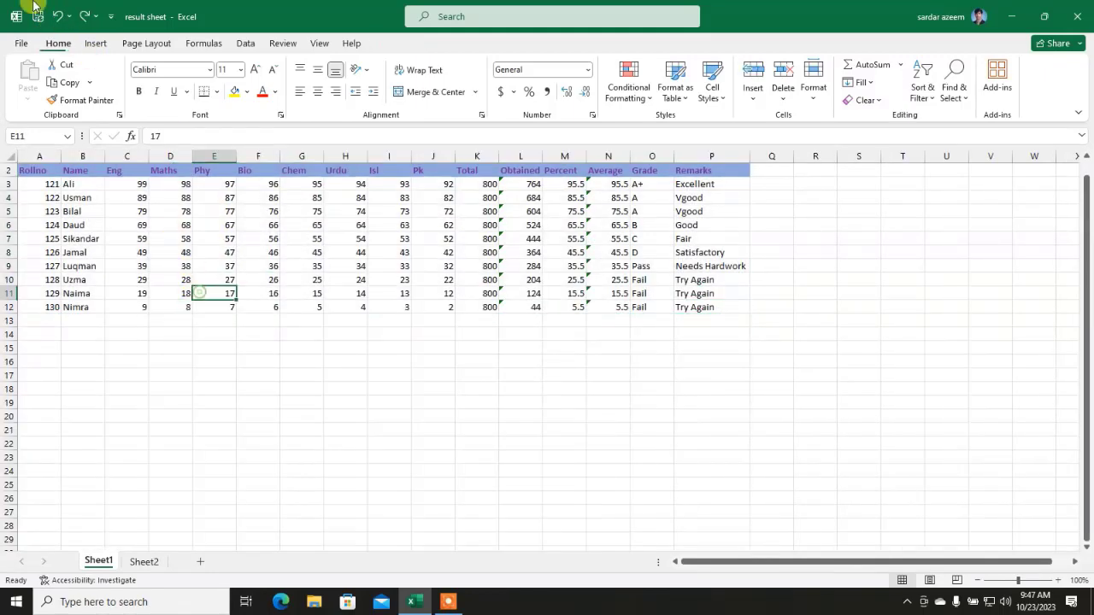
Step: On Sheet2, apply the Accent1 cell style to header row A2:O2, Rollno to Remarks
left_click(142, 564)
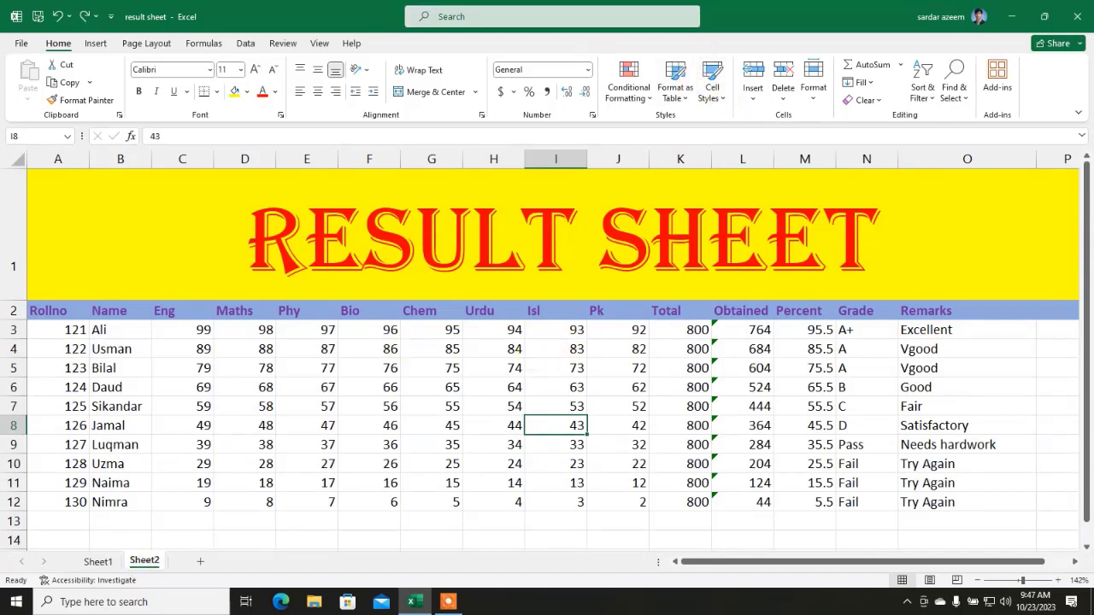
left_click(71, 408)
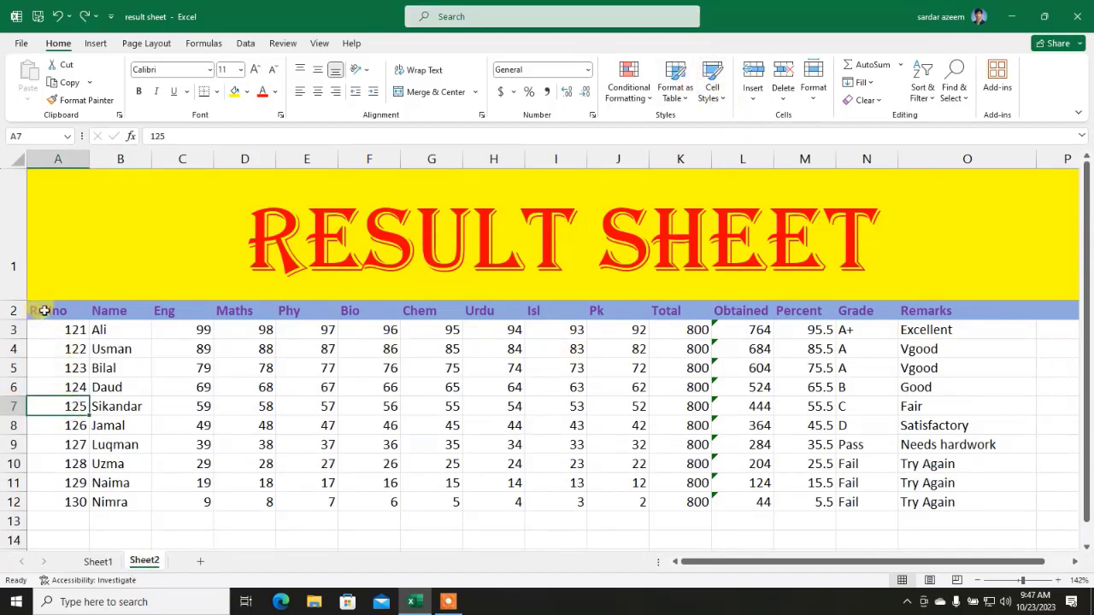
left_click_drag(45, 311, 940, 311)
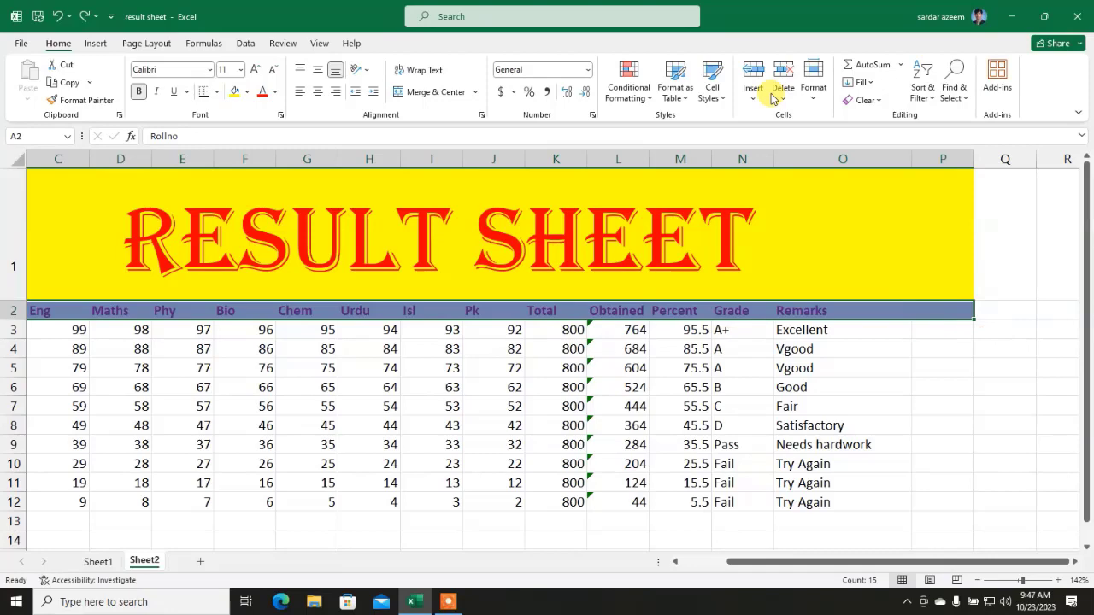
left_click(720, 101)
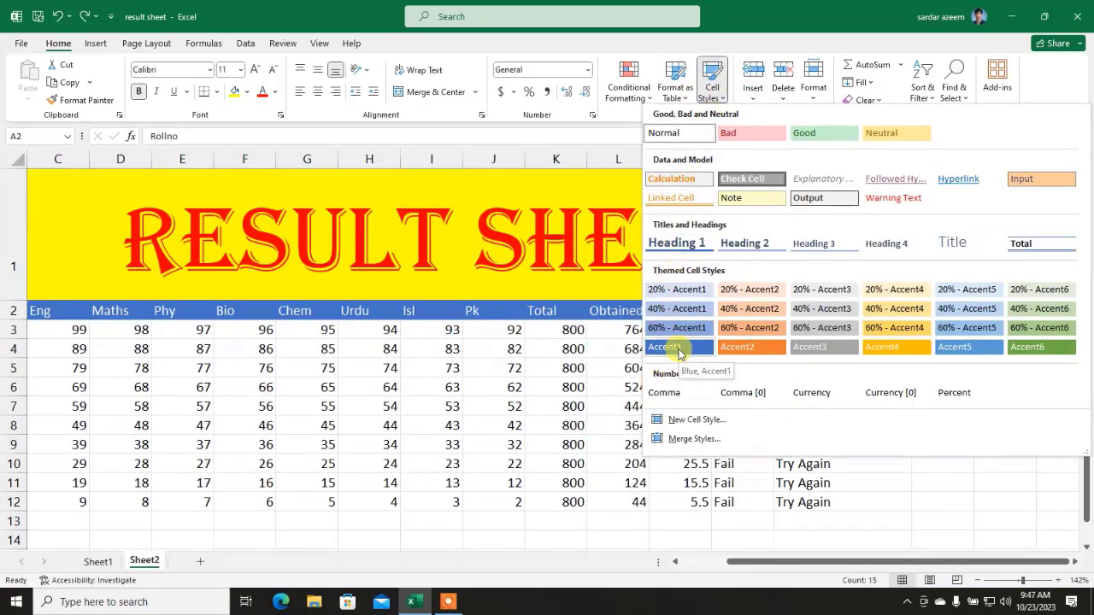
left_click(680, 353)
scroll(495, 384, "left", 2)
left_click(447, 391)
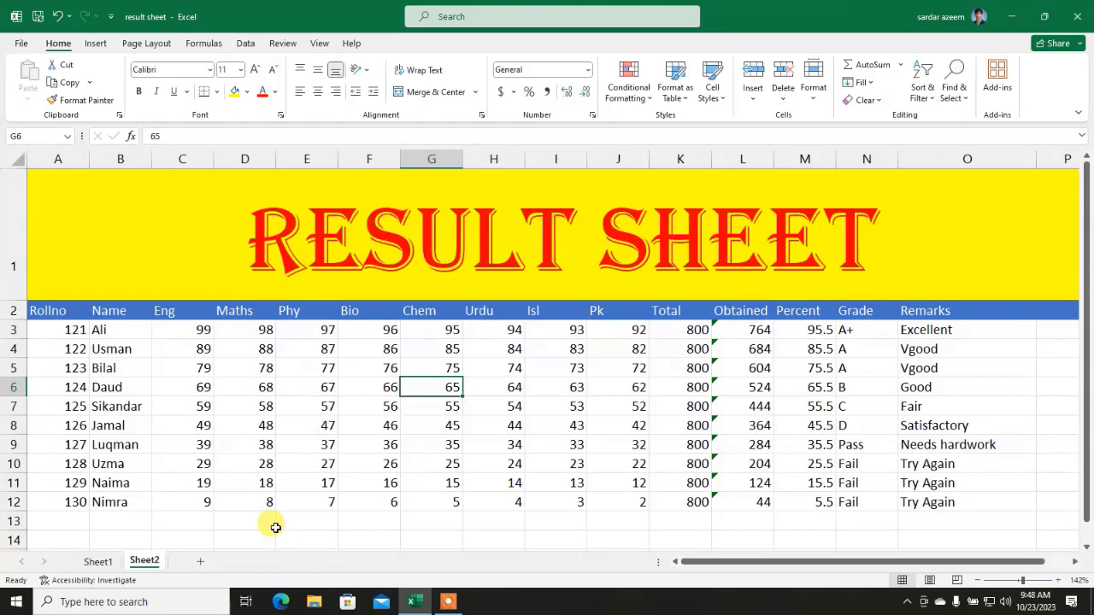
Step: Apply the green Accent6 cell style to the student names in B3:B12
left_click_drag(116, 328, 104, 502)
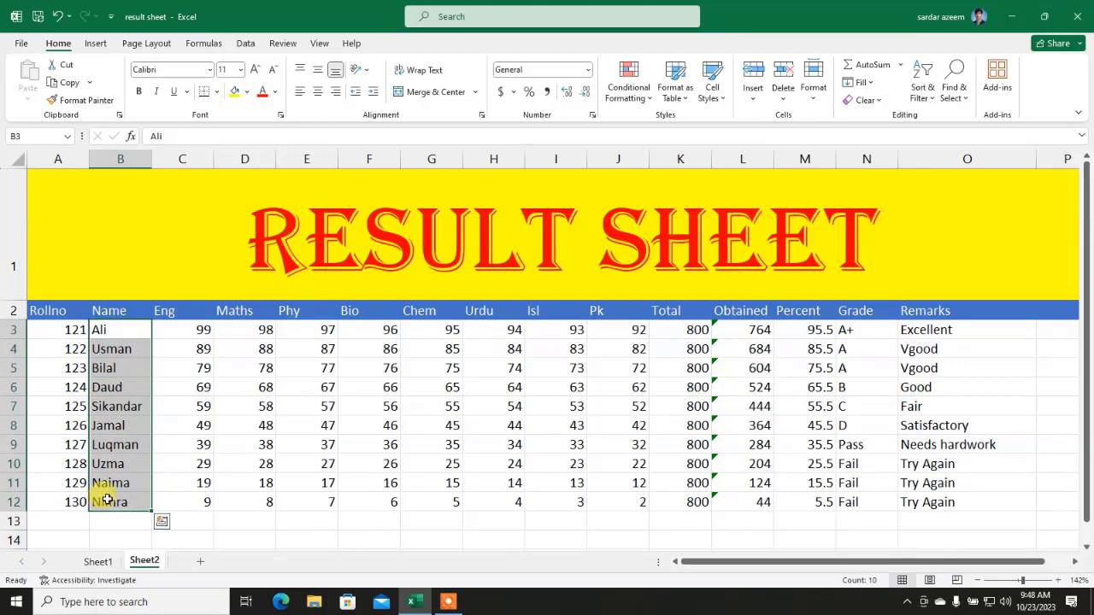
left_click(684, 96)
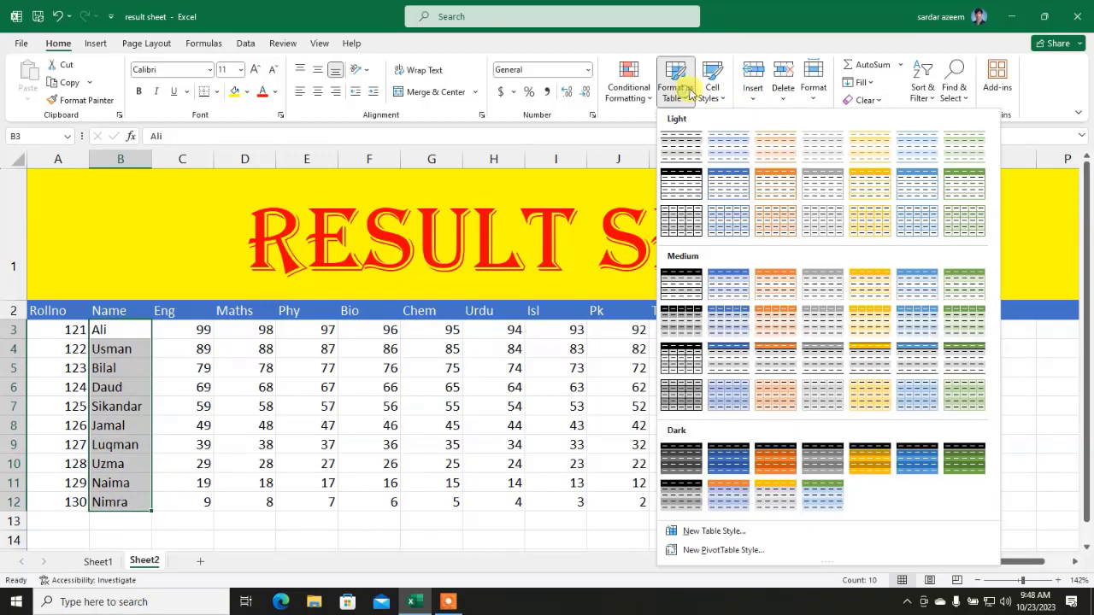
left_click(709, 92)
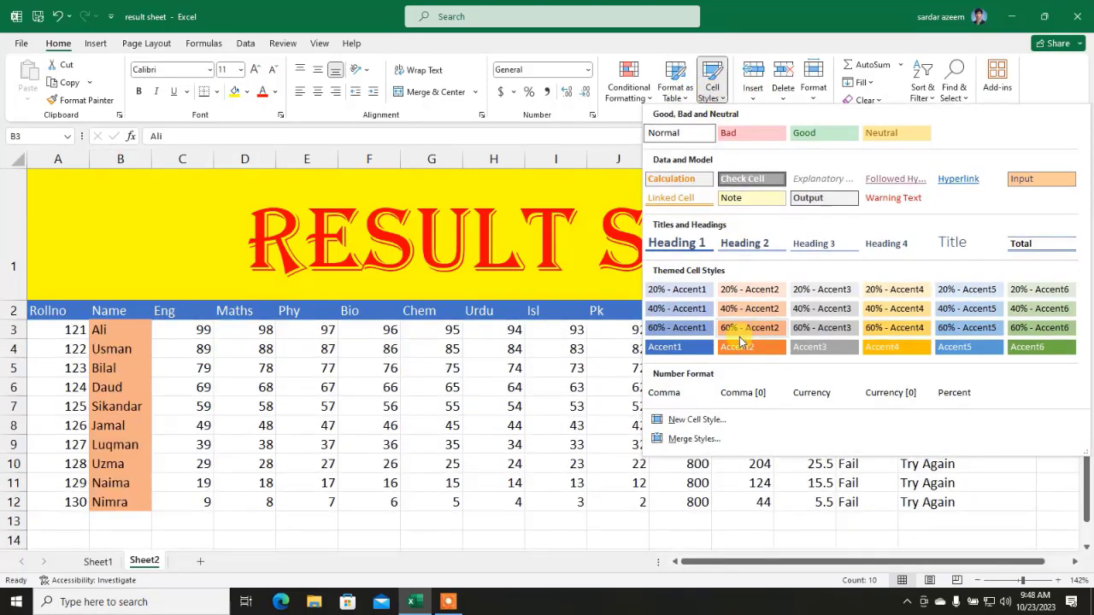
left_click(1040, 348)
left_click(503, 480)
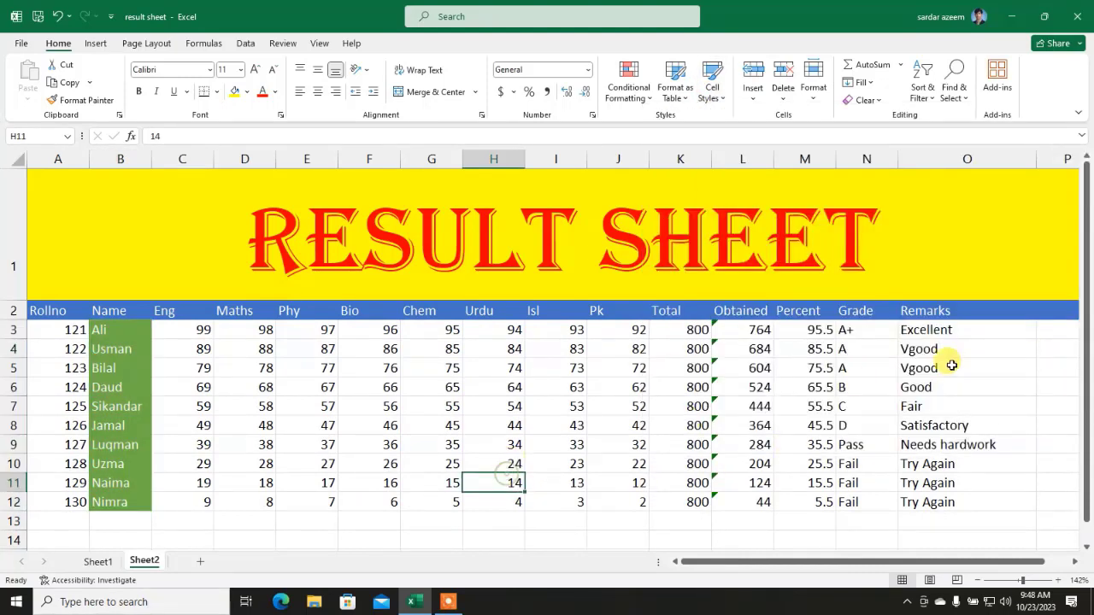
Step: Apply the same Accent6 cell style to the Remarks cells O3:O12
left_click(940, 331)
left_click_drag(940, 330, 936, 500)
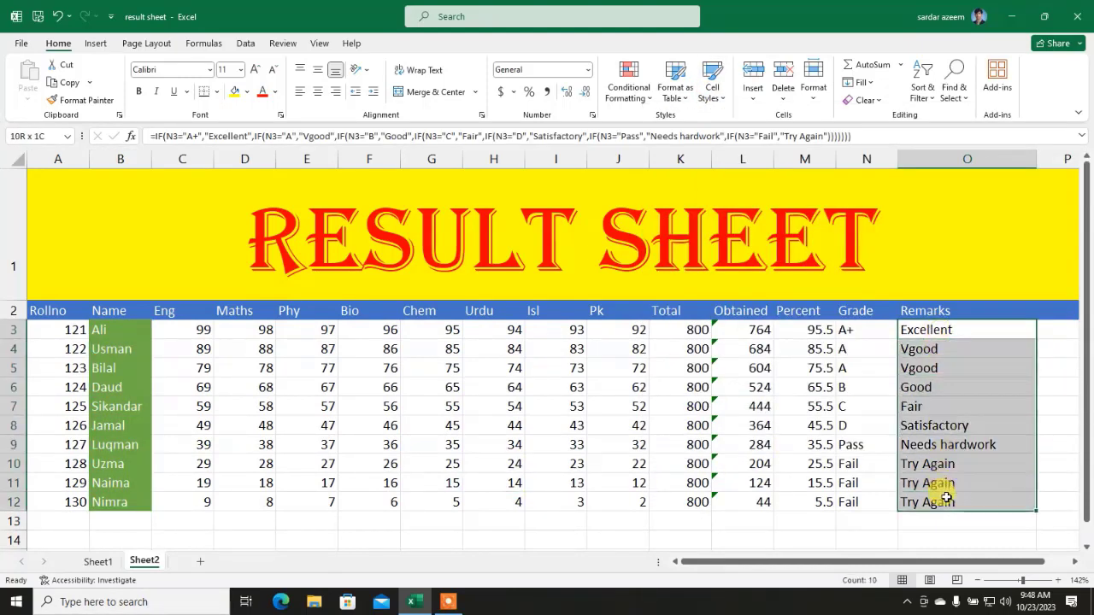
left_click(712, 91)
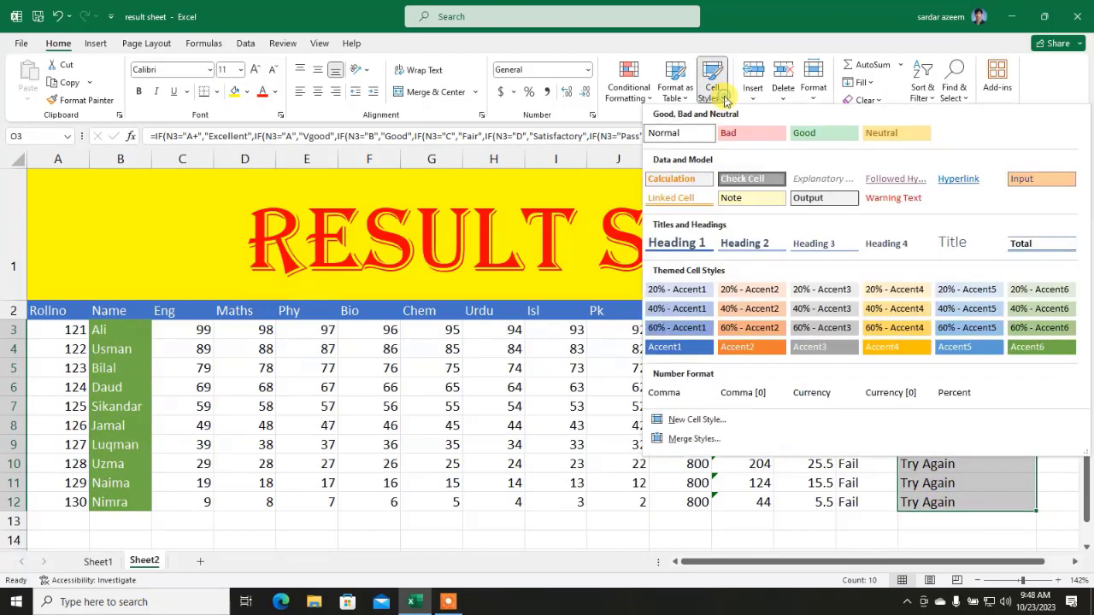
left_click(1025, 350)
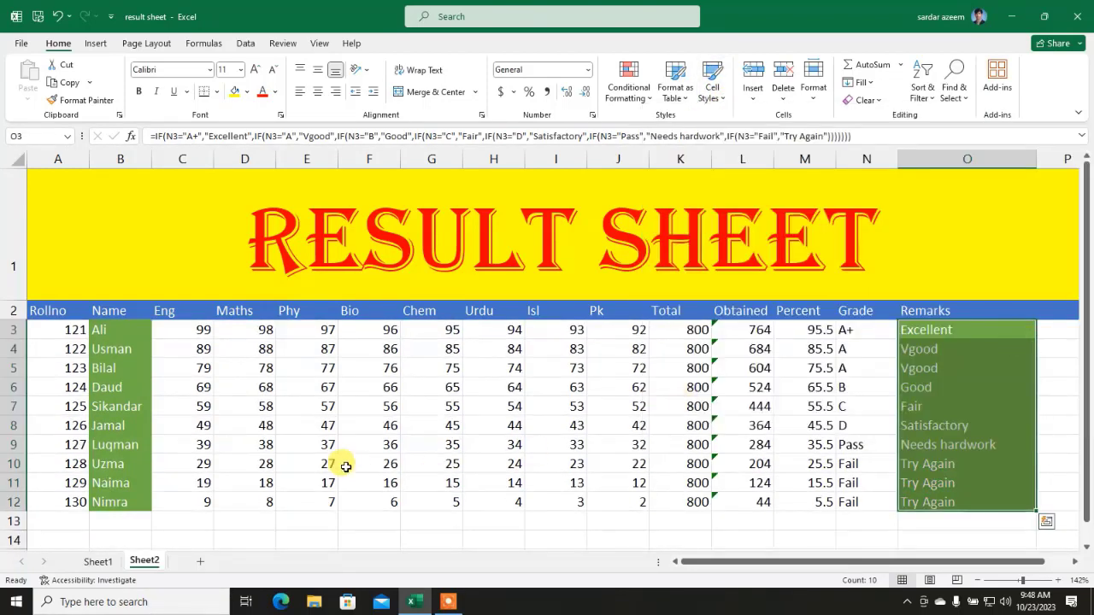
left_click(332, 438)
left_click(534, 391)
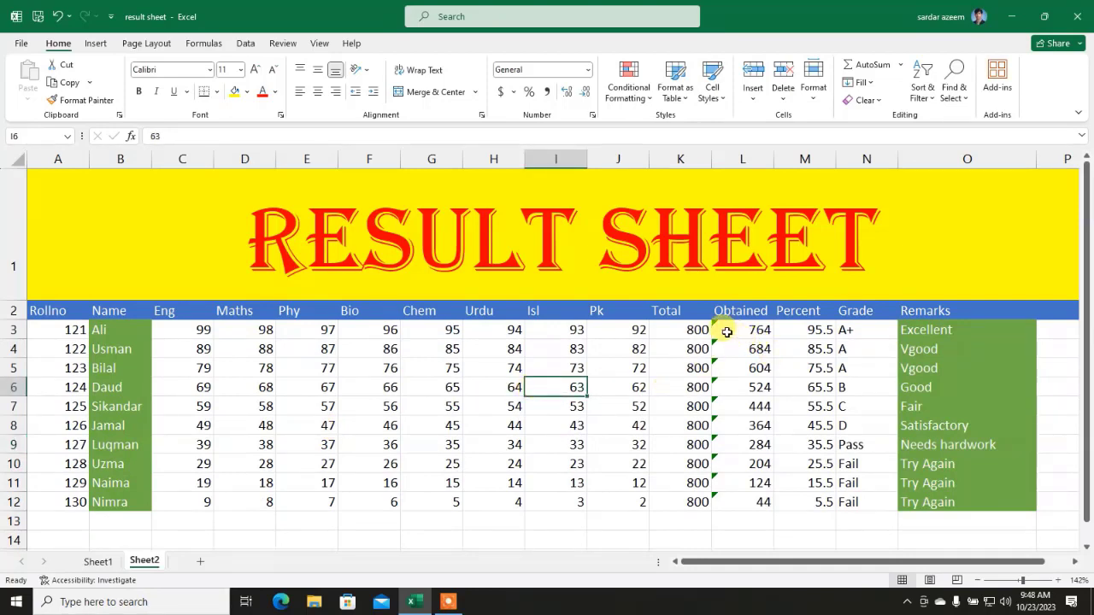
Step: Shade Total K3:K12 with a light blue accent style and Obtained L3:L12 with 40% - Accent6
left_click_drag(679, 322, 675, 500)
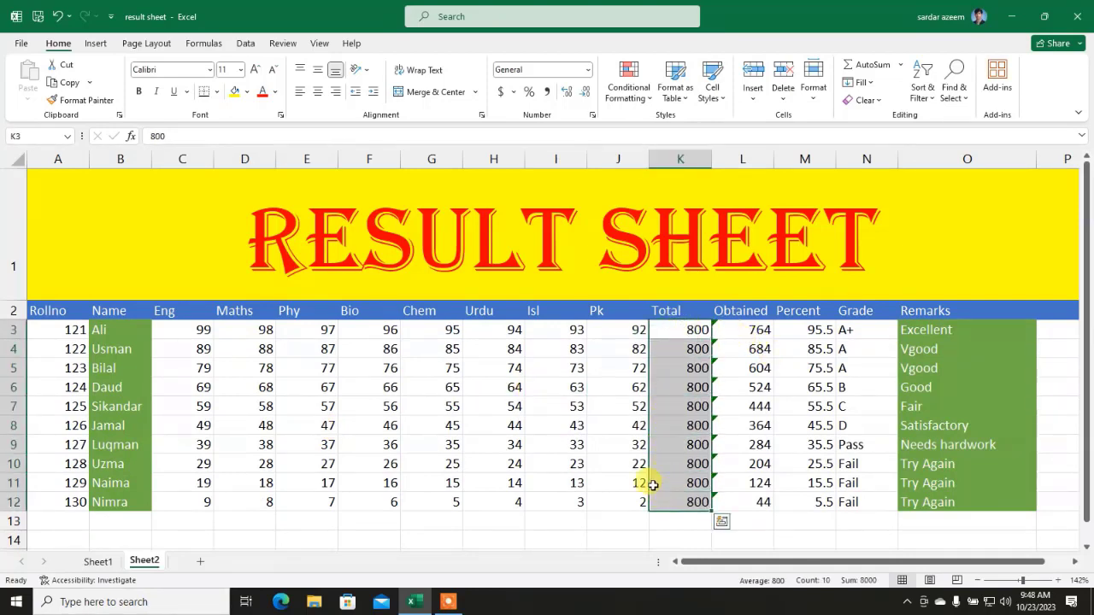
left_click(714, 102)
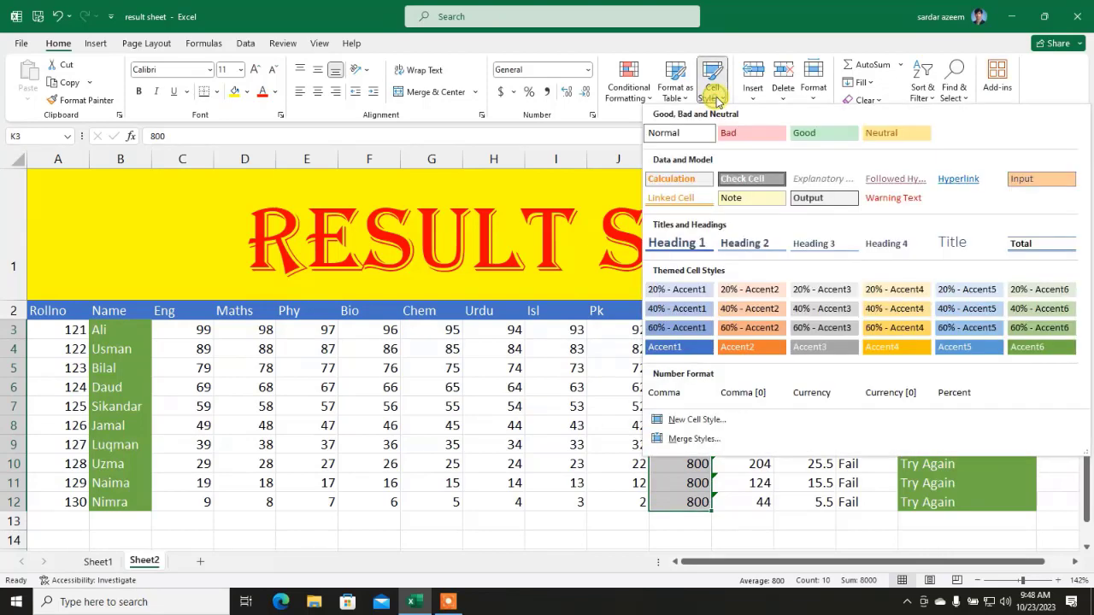
left_click(665, 311)
left_click(730, 400)
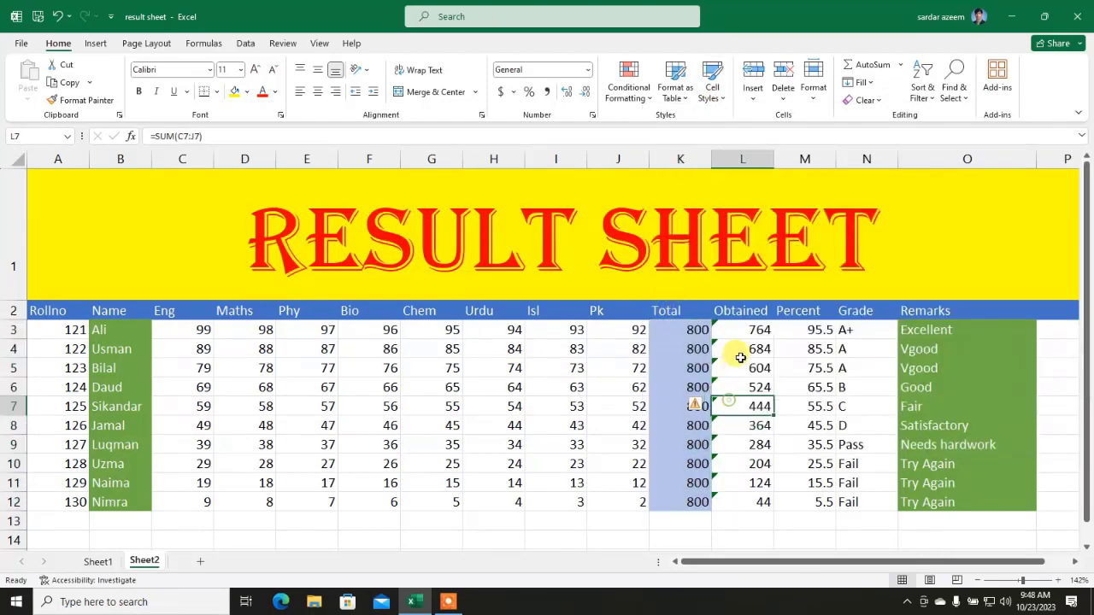
left_click_drag(743, 329, 753, 502)
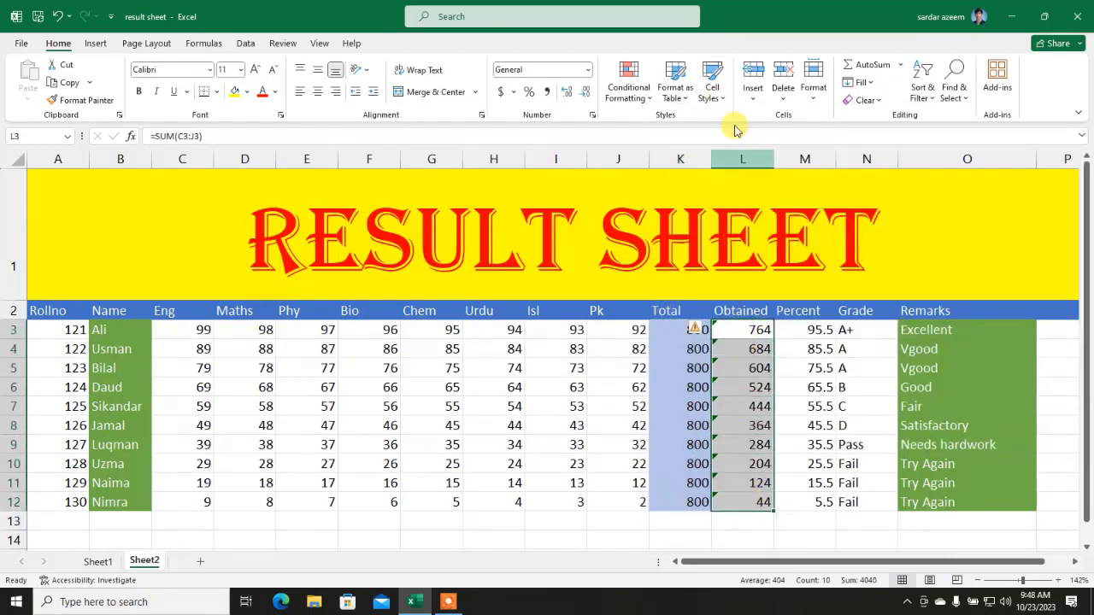
left_click(715, 92)
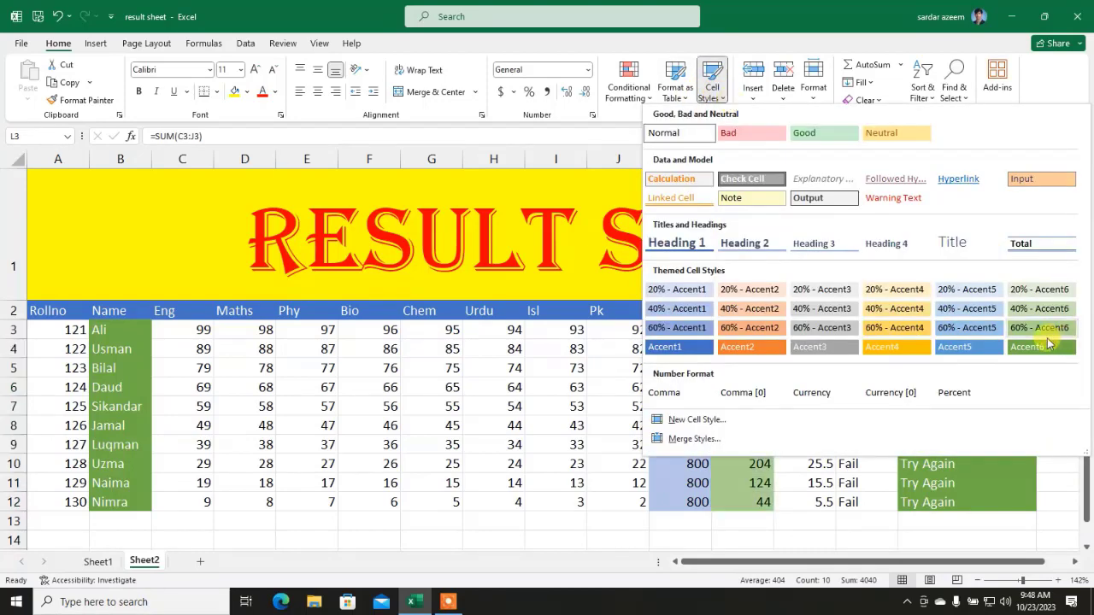
left_click(1019, 314)
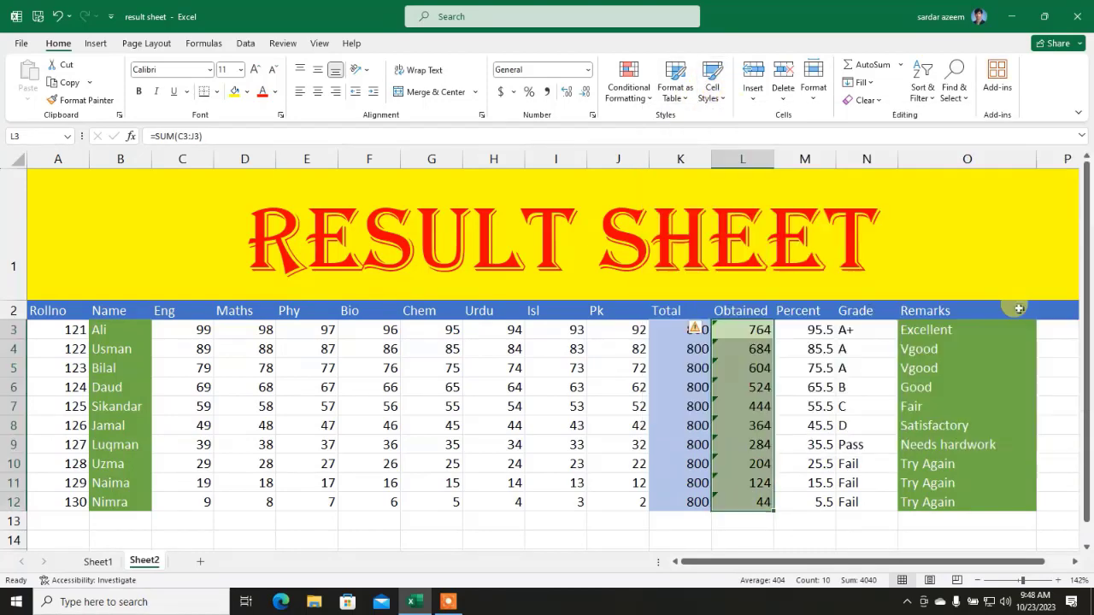
left_click(805, 406)
Step: Give the Percent values M3:M12 the 20% - Accent5 style, then select column C
left_click(838, 329)
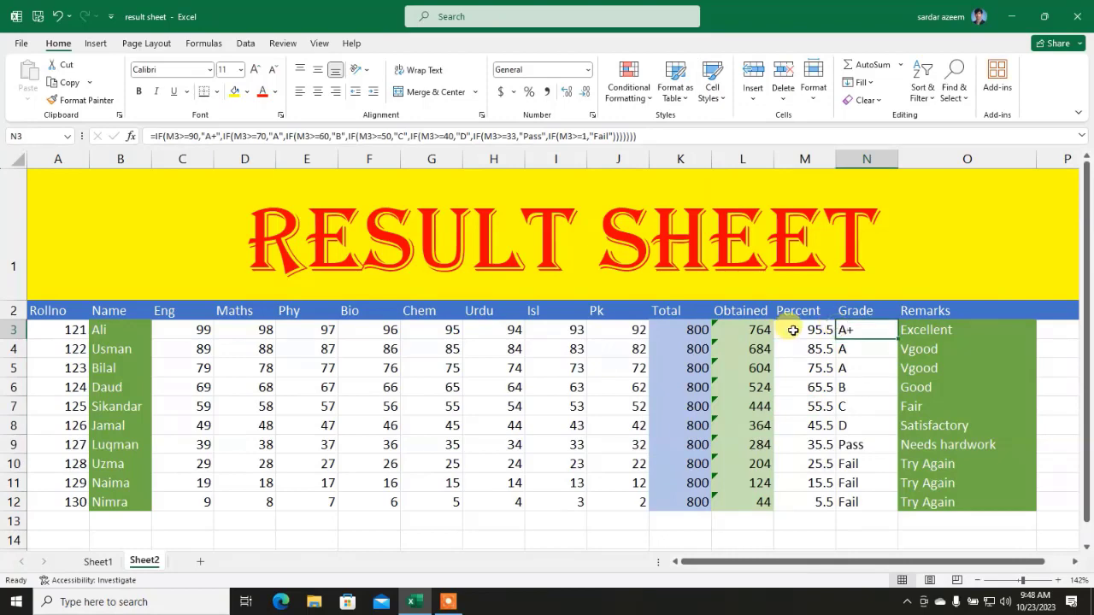
left_click_drag(812, 329, 807, 502)
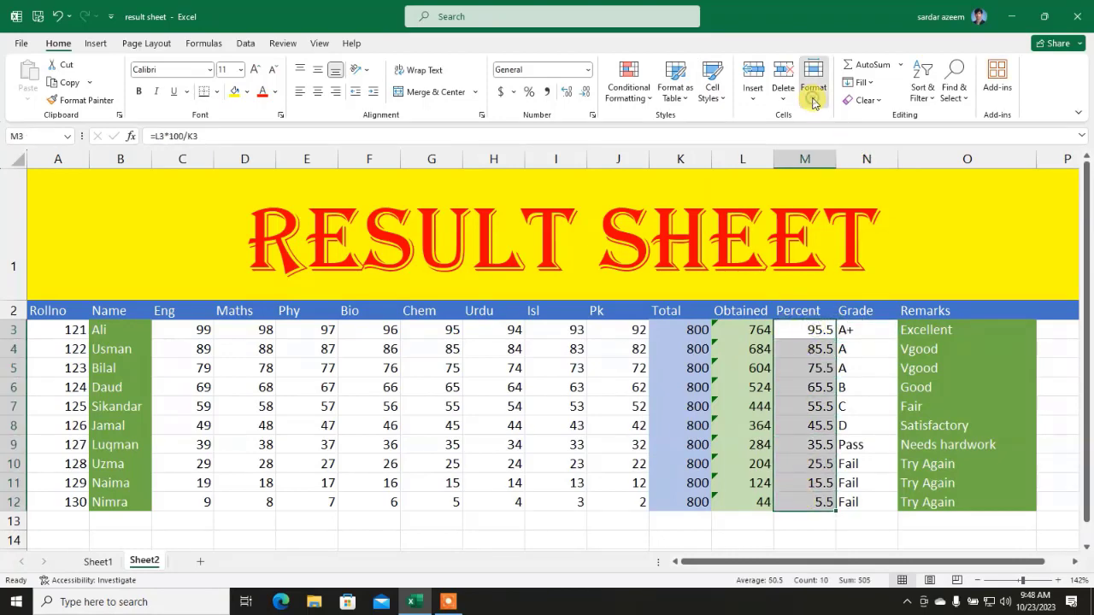
left_click(813, 87)
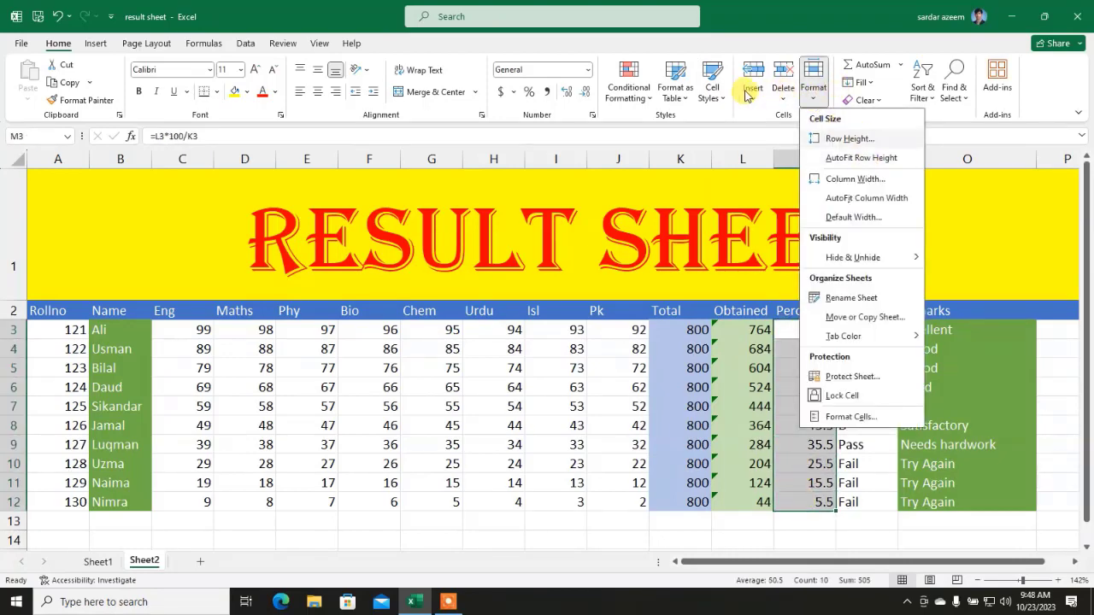
left_click(710, 89)
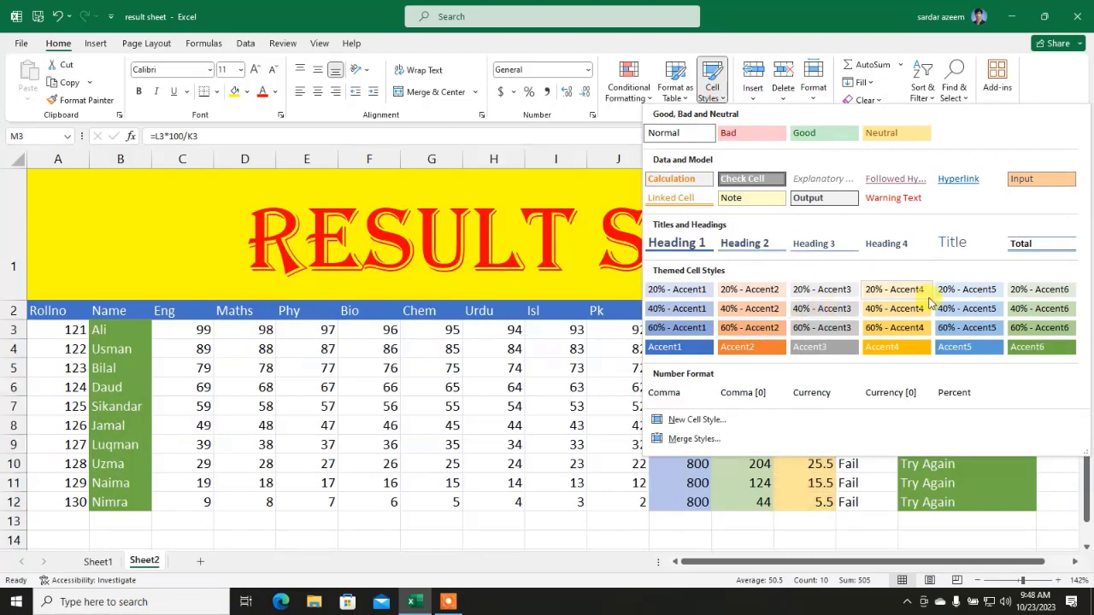
left_click(959, 290)
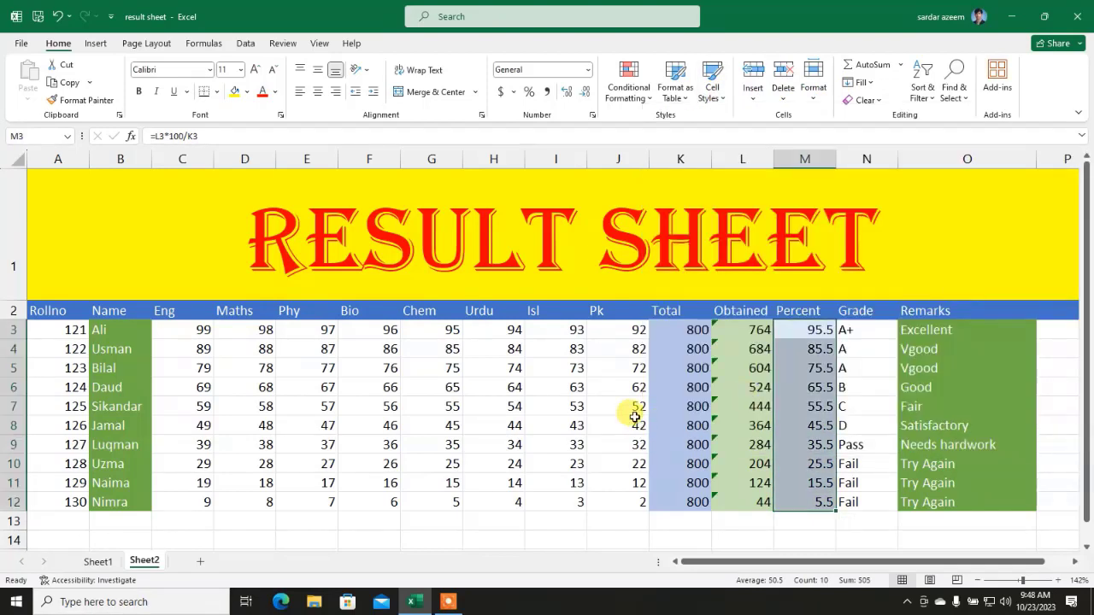
left_click(577, 389)
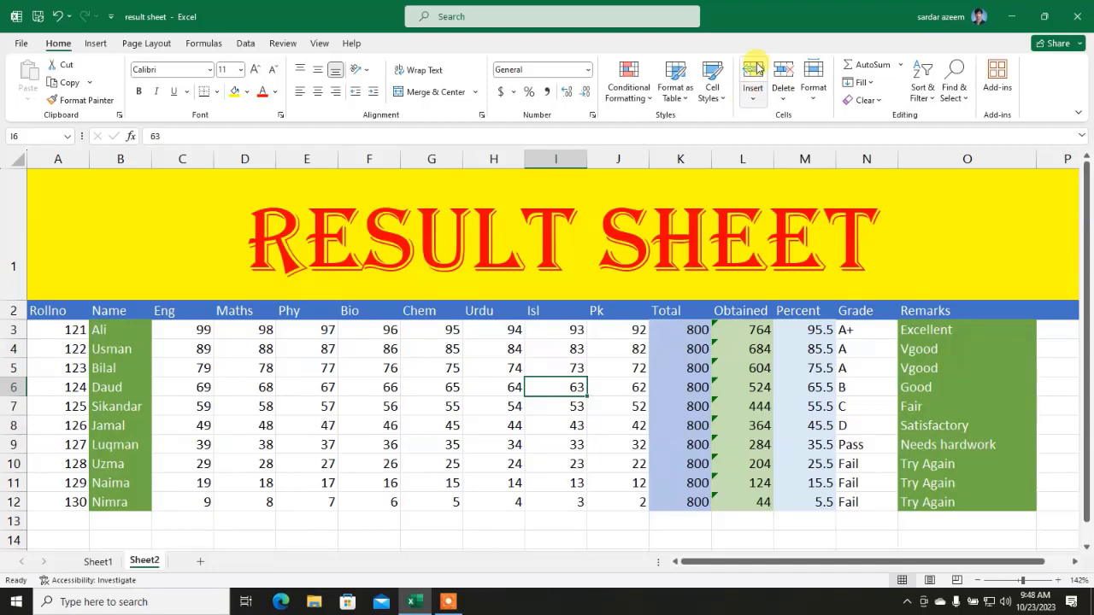
left_click(348, 406)
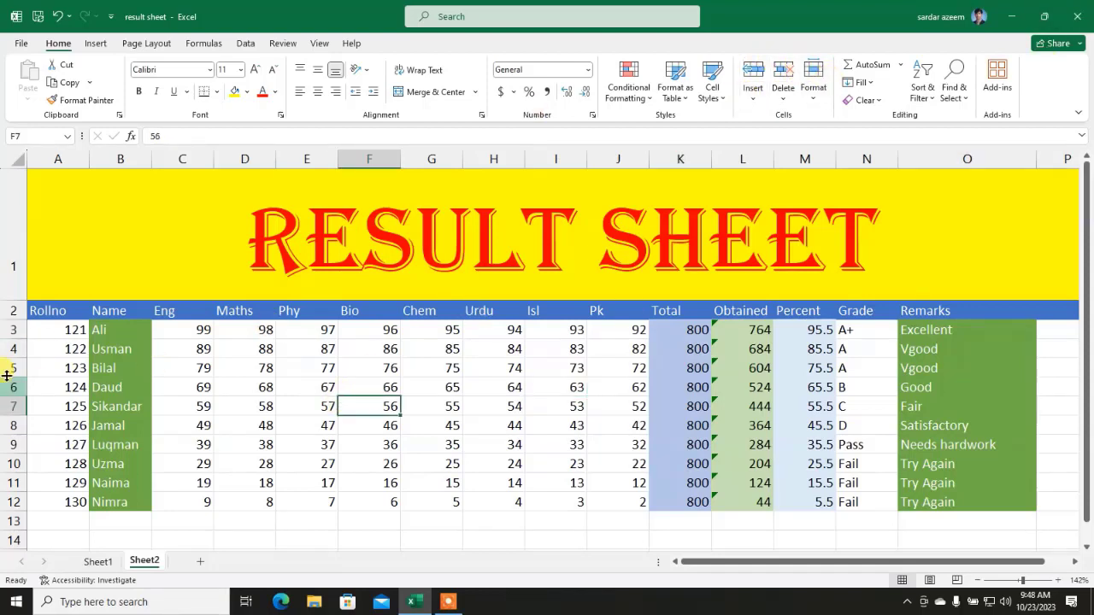
left_click(182, 156)
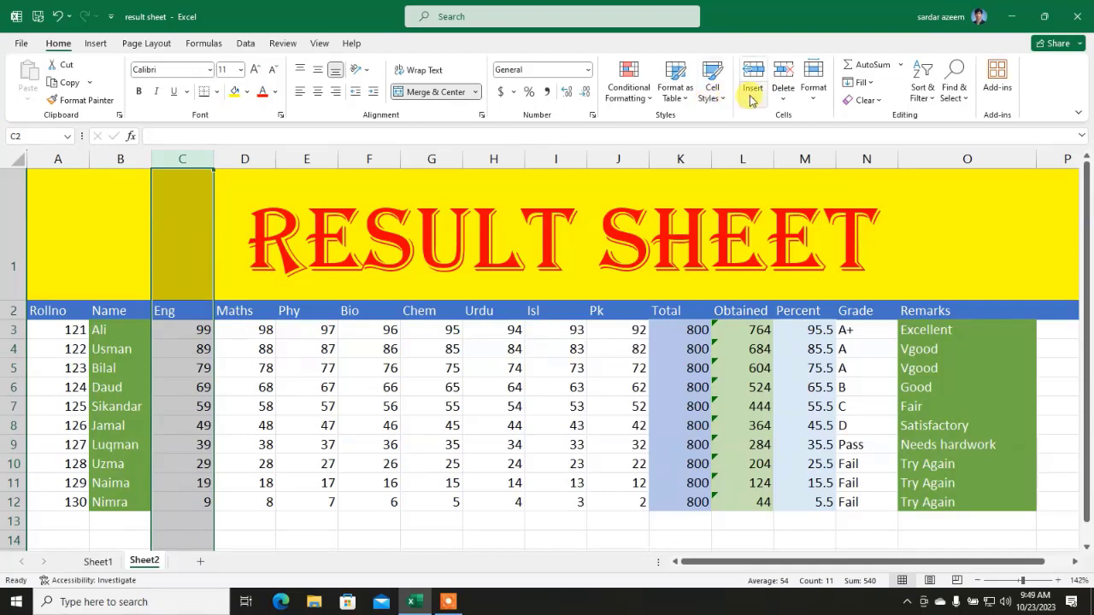
Step: Insert a blank sheet column C before Eng
left_click(752, 99)
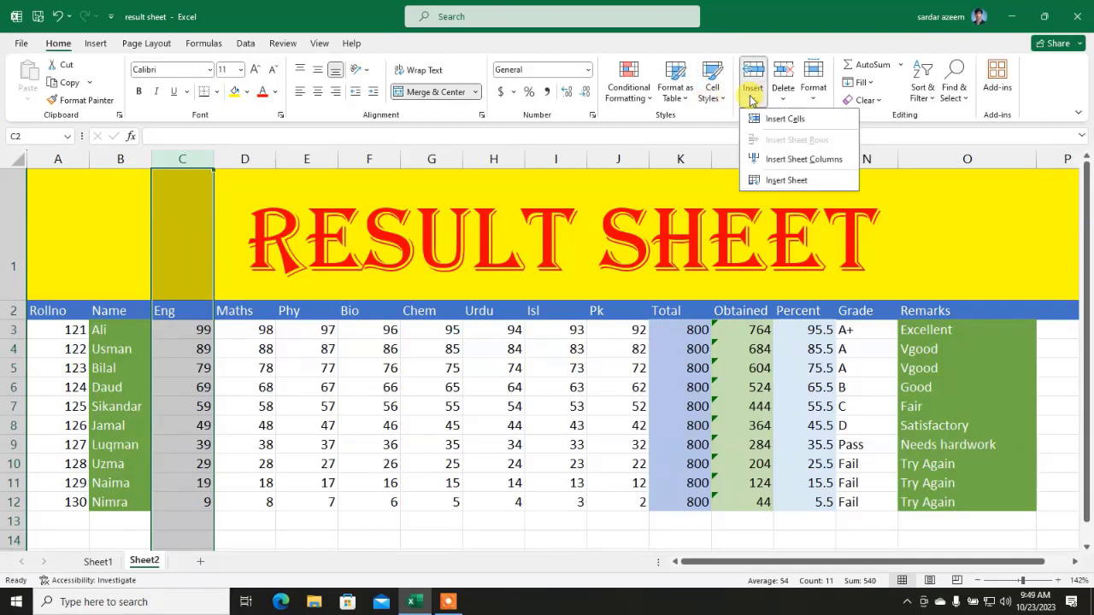
left_click(789, 164)
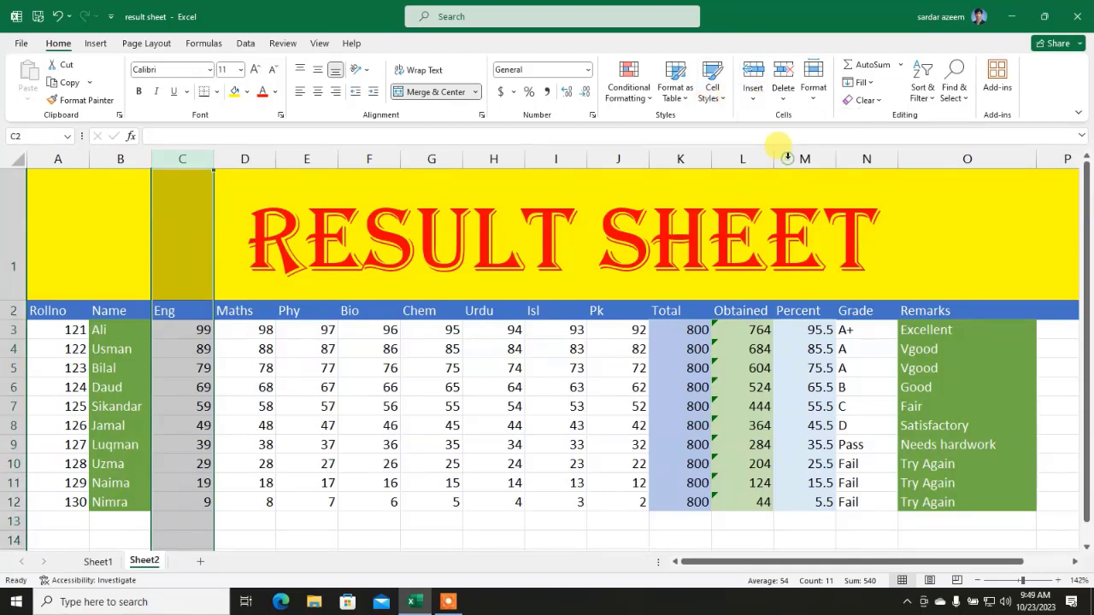
left_click(367, 386)
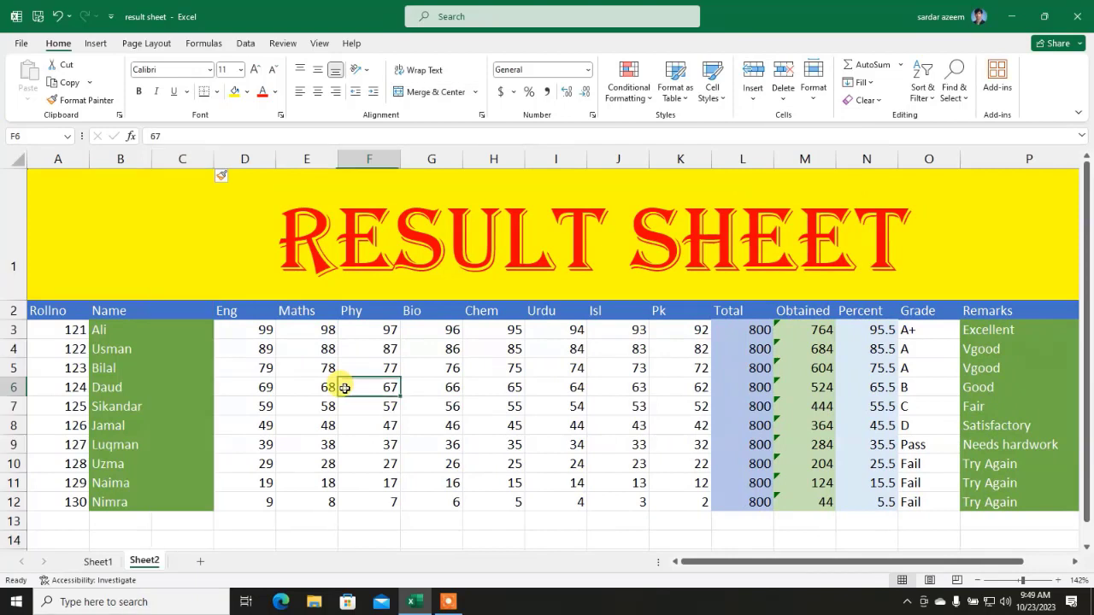
left_click(186, 312)
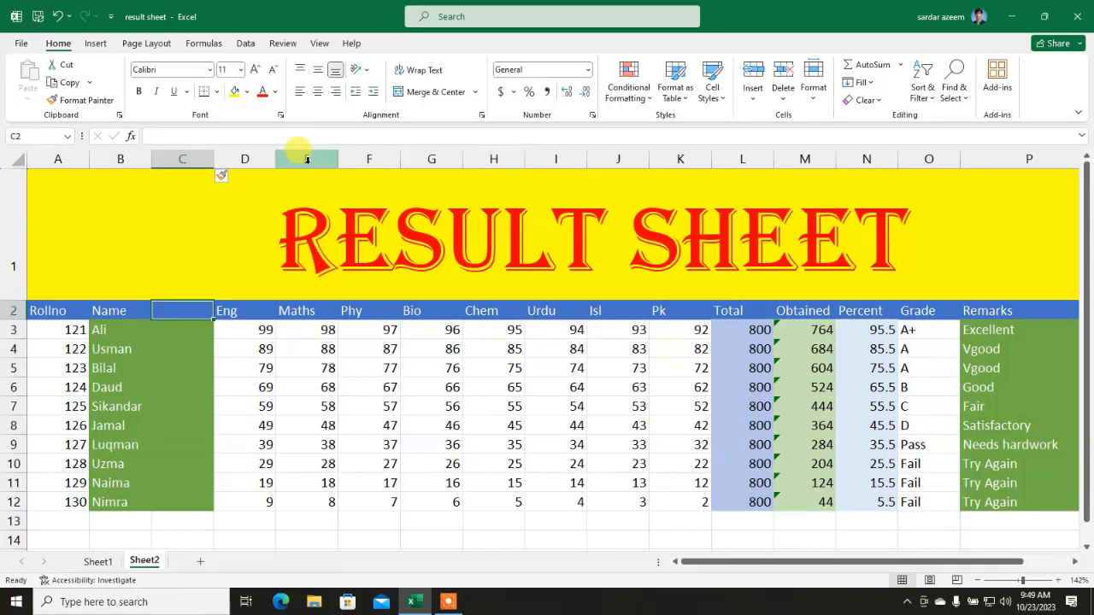
Step: Insert three blank sheet columns, E to G, before Maths
left_click_drag(307, 158, 418, 160)
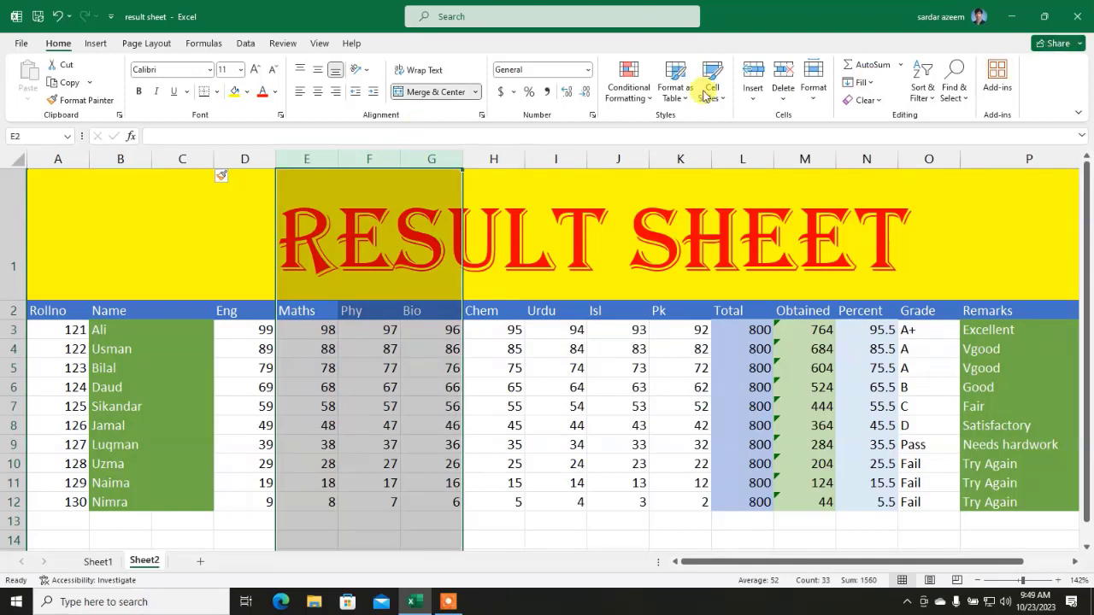
left_click(749, 101)
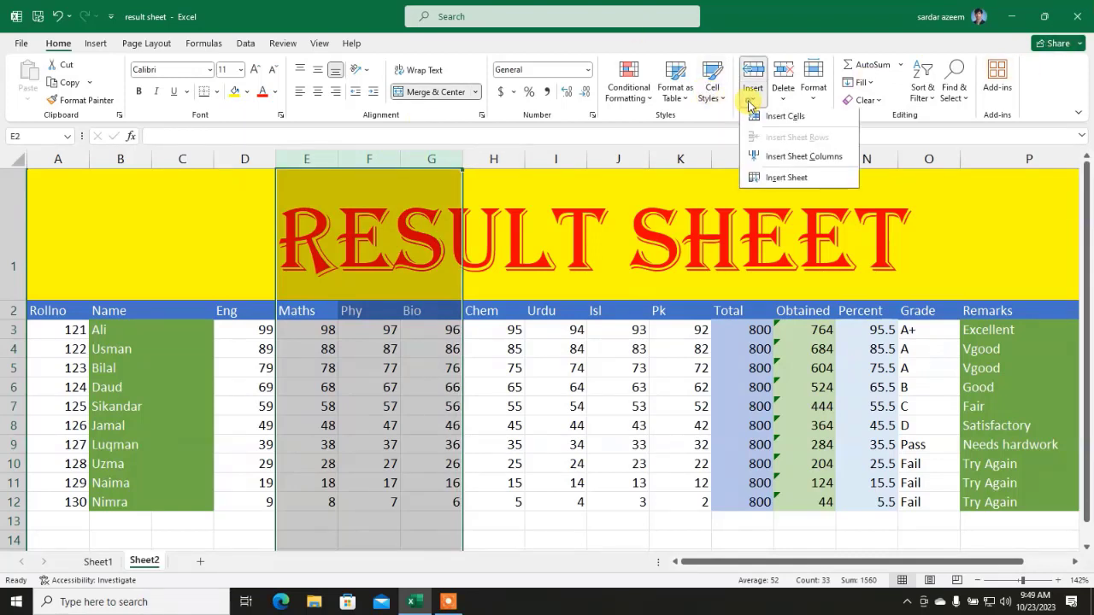
left_click(778, 168)
left_click(603, 424)
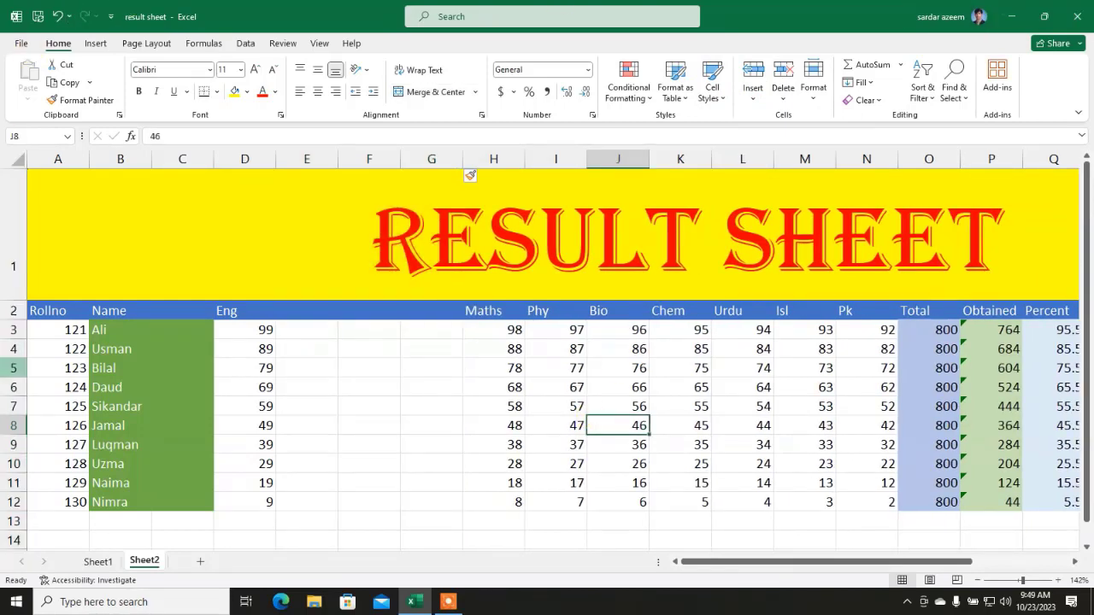
Step: Insert a blank sheet row 4 above Usman
left_click(13, 348)
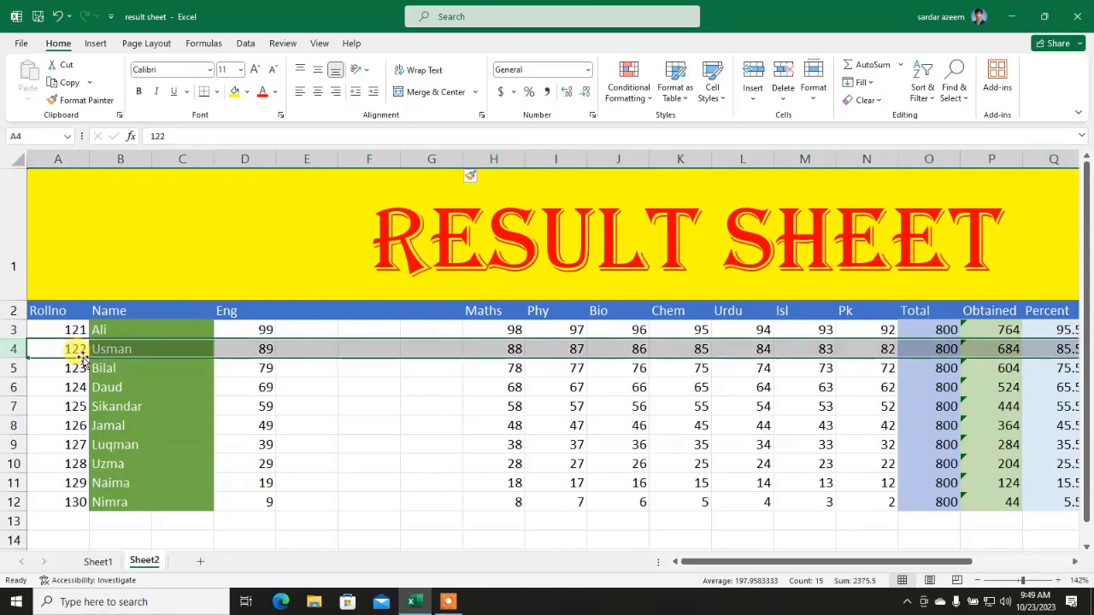
left_click(743, 97)
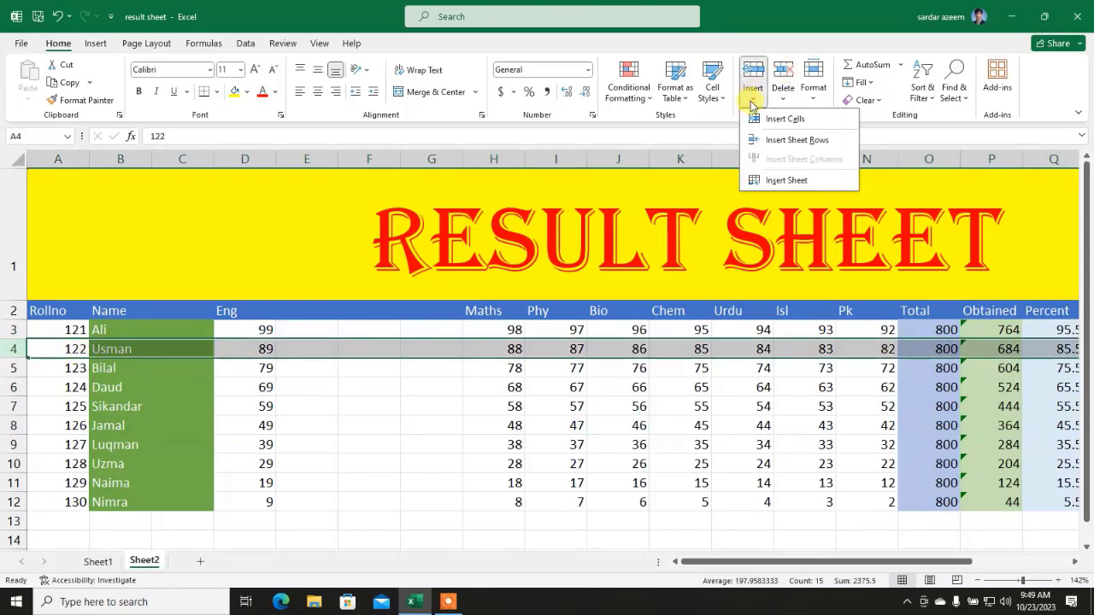
left_click(768, 141)
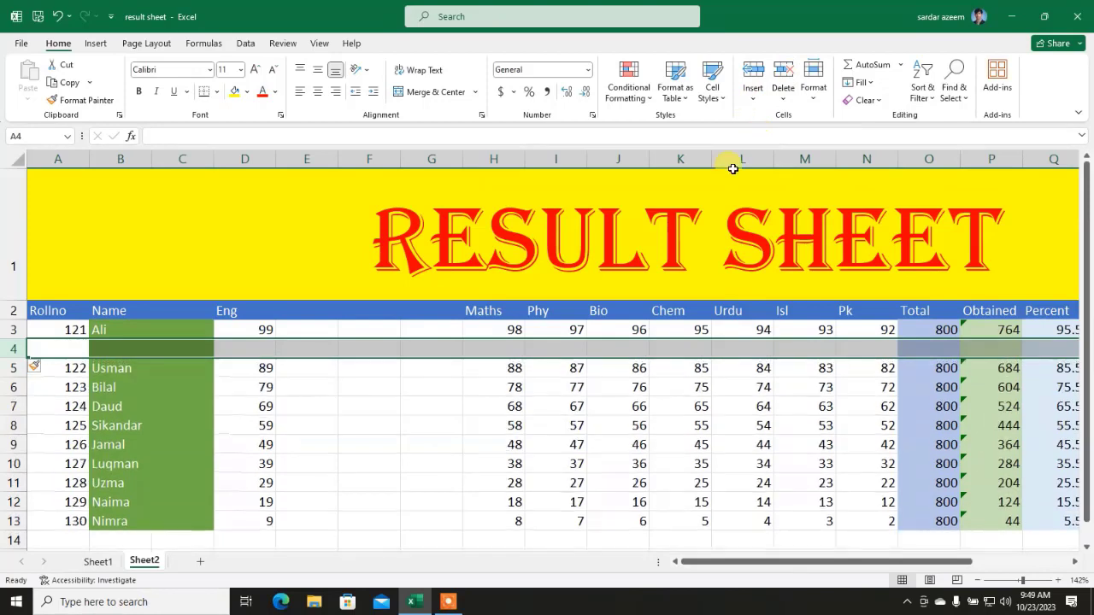
left_click(182, 407)
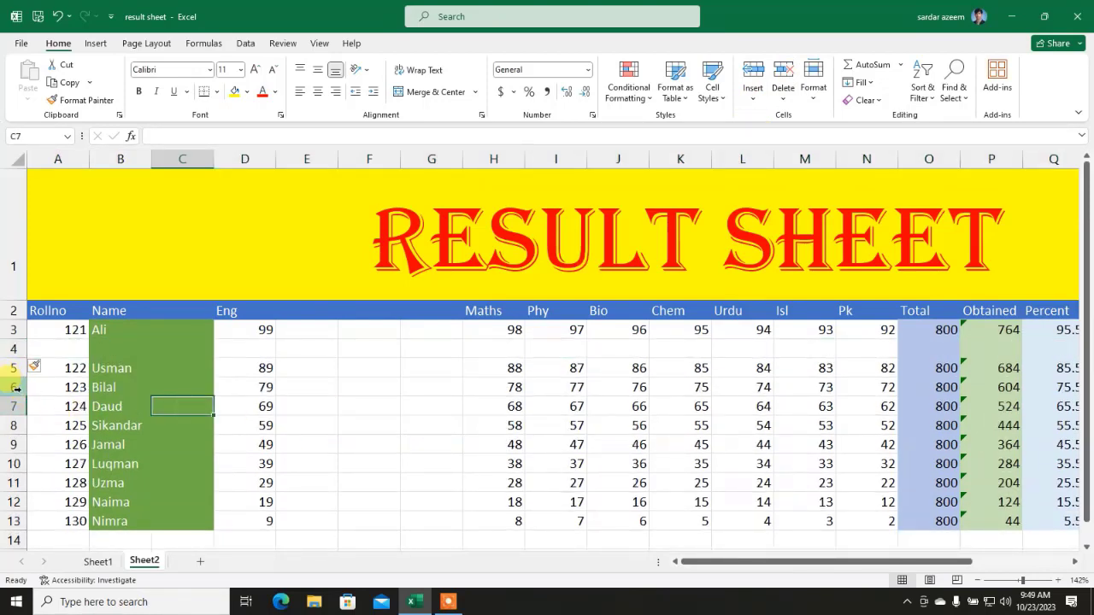
Step: Insert four blank sheet rows, 6 to 9, above Bilal
left_click_drag(15, 387, 15, 437)
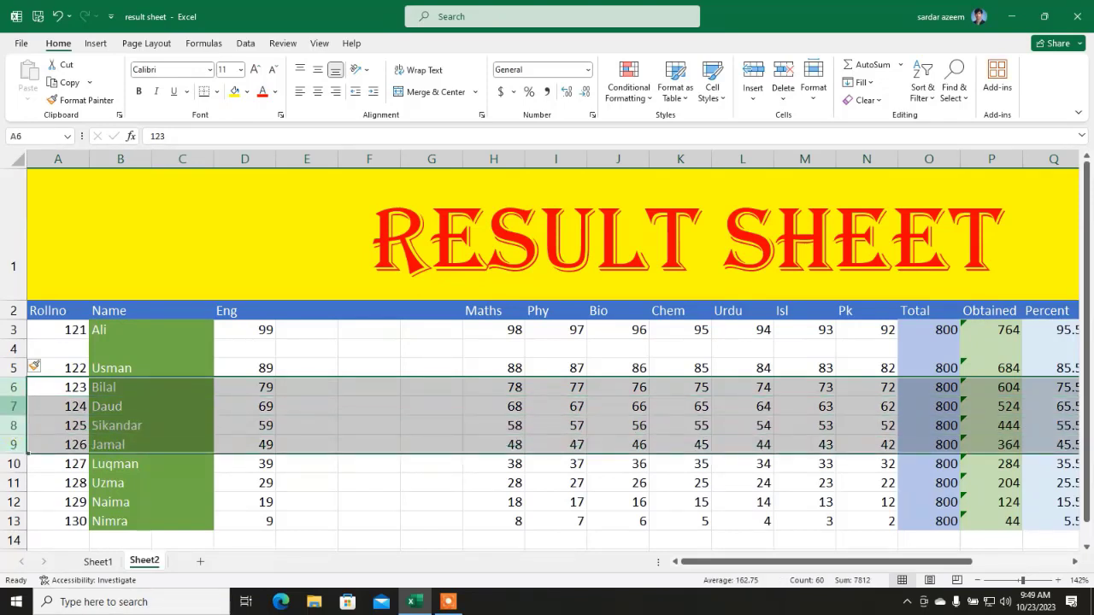
left_click(763, 97)
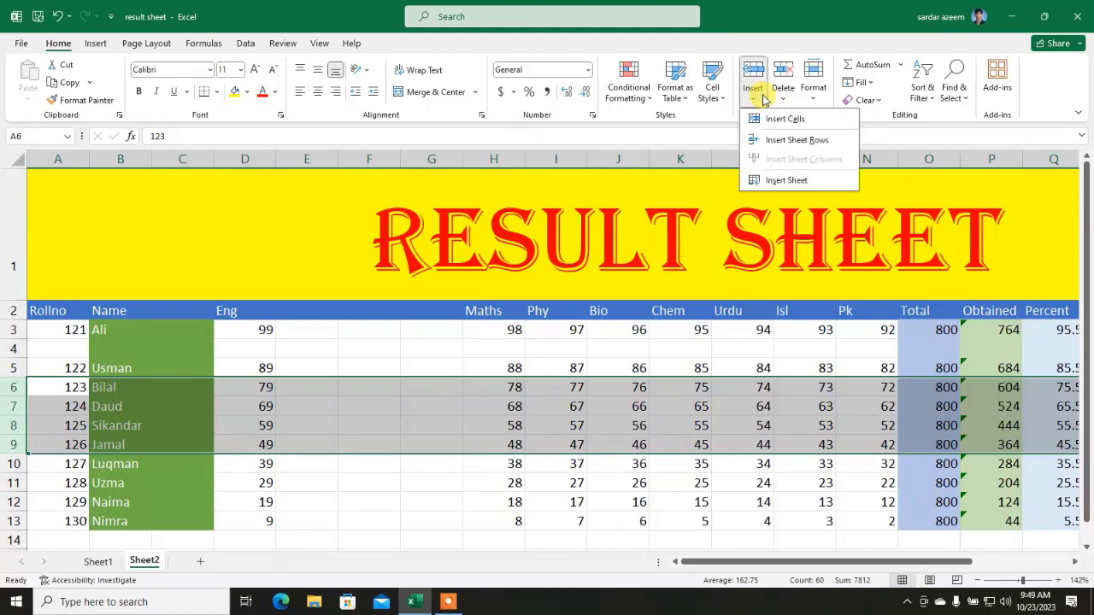
left_click(756, 141)
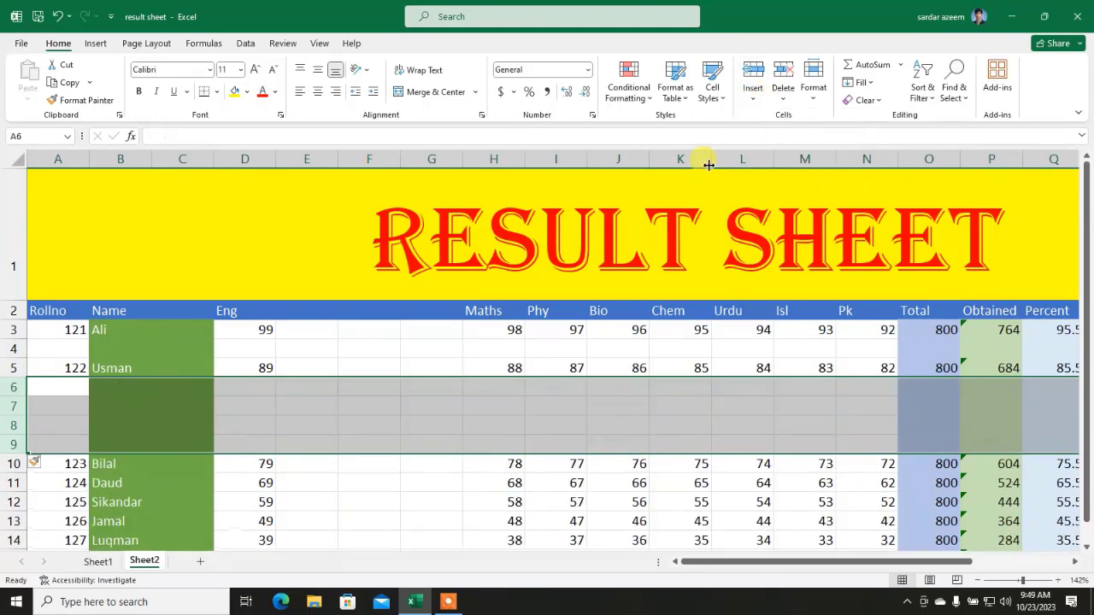
left_click(483, 422)
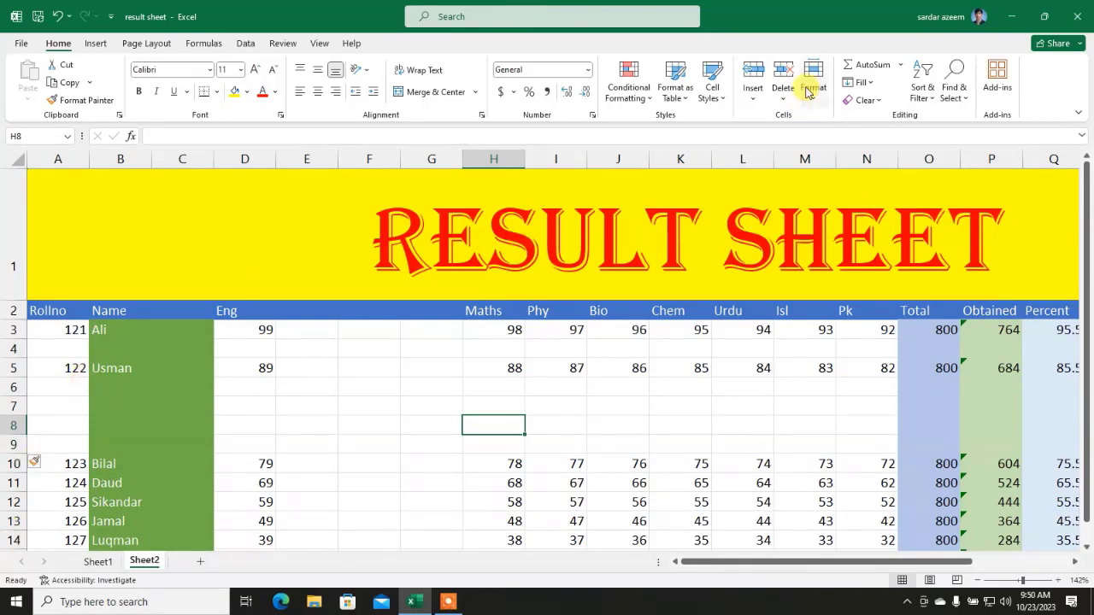
left_click(763, 95)
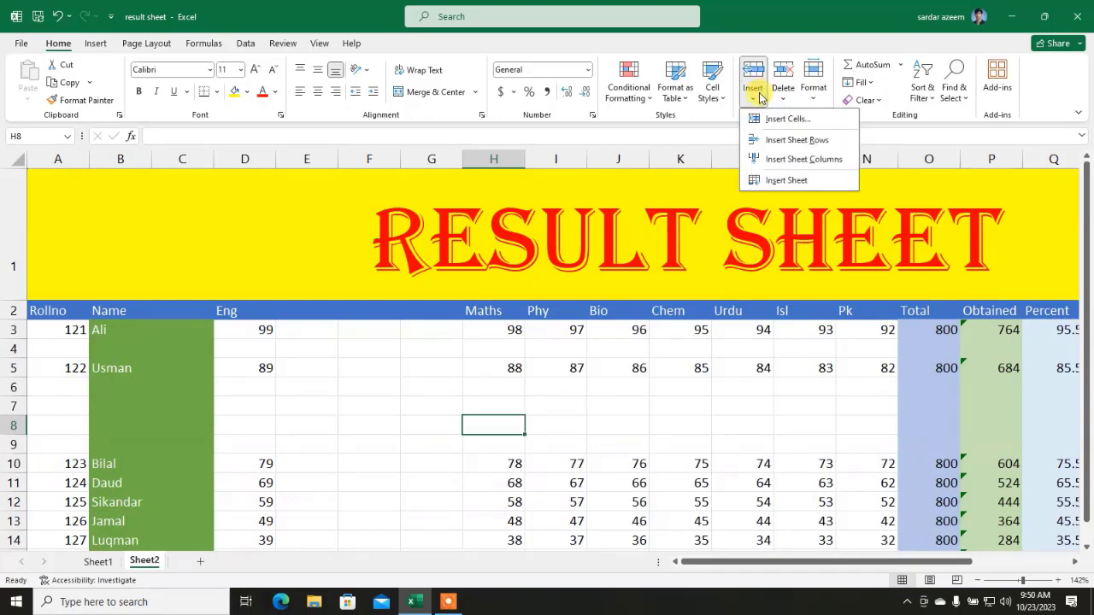
left_click(780, 182)
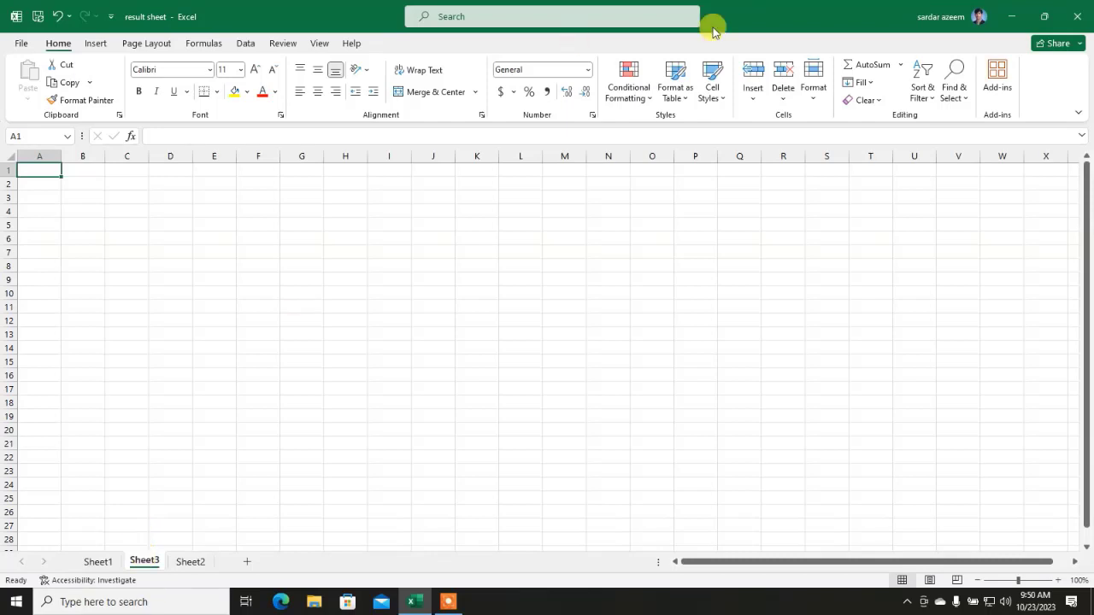
left_click(780, 103)
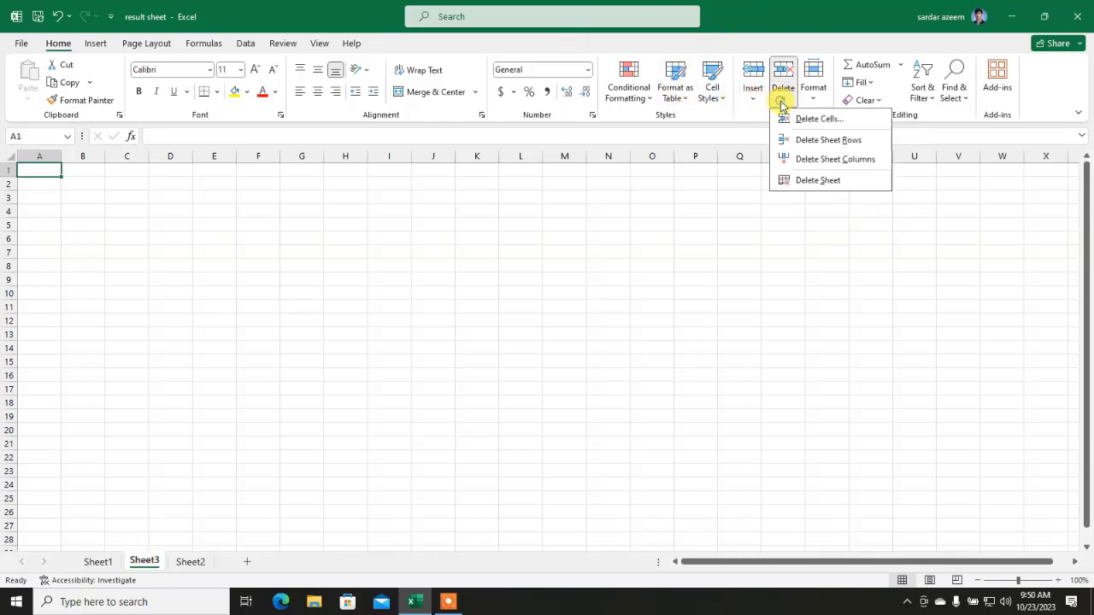
left_click(805, 179)
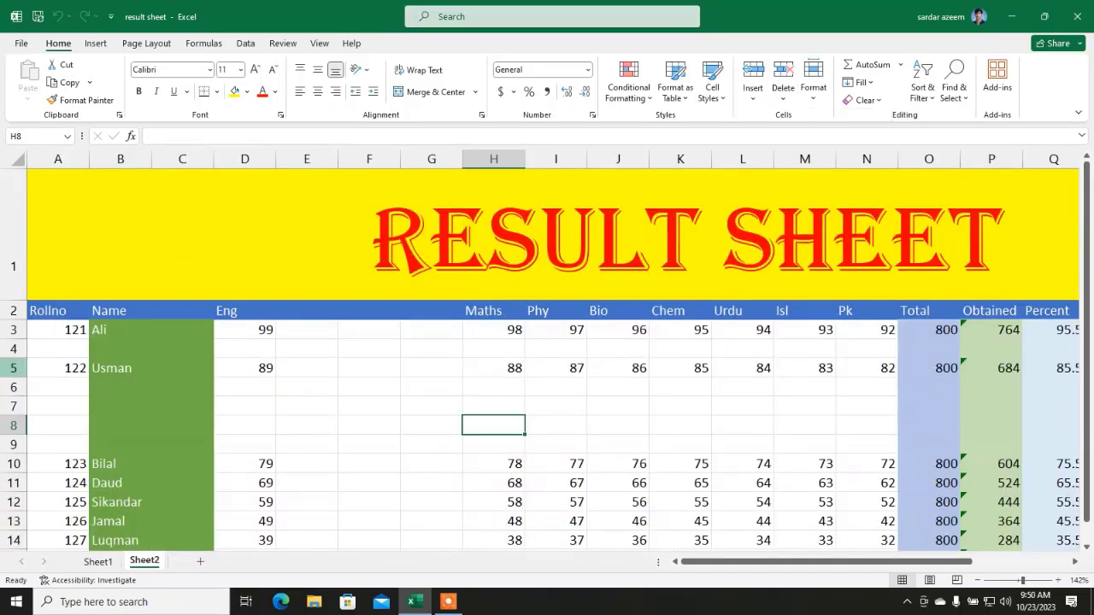
Step: Delete the blank rows 6 to 9 and the blank row 4 with Delete Sheet Rows
left_click_drag(12, 386, 15, 442)
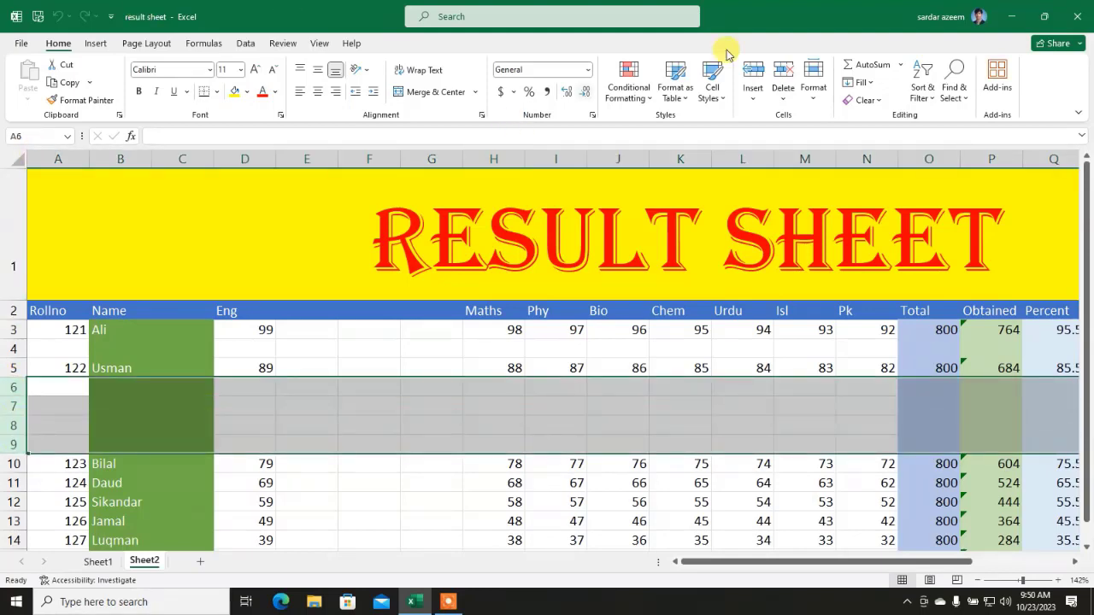
left_click(782, 94)
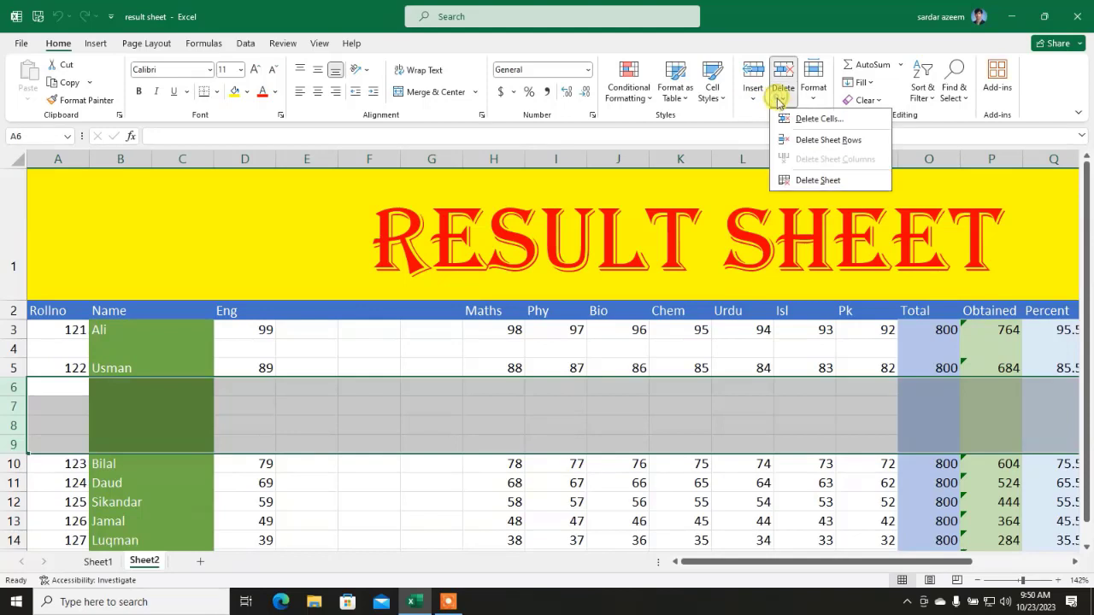
left_click(798, 139)
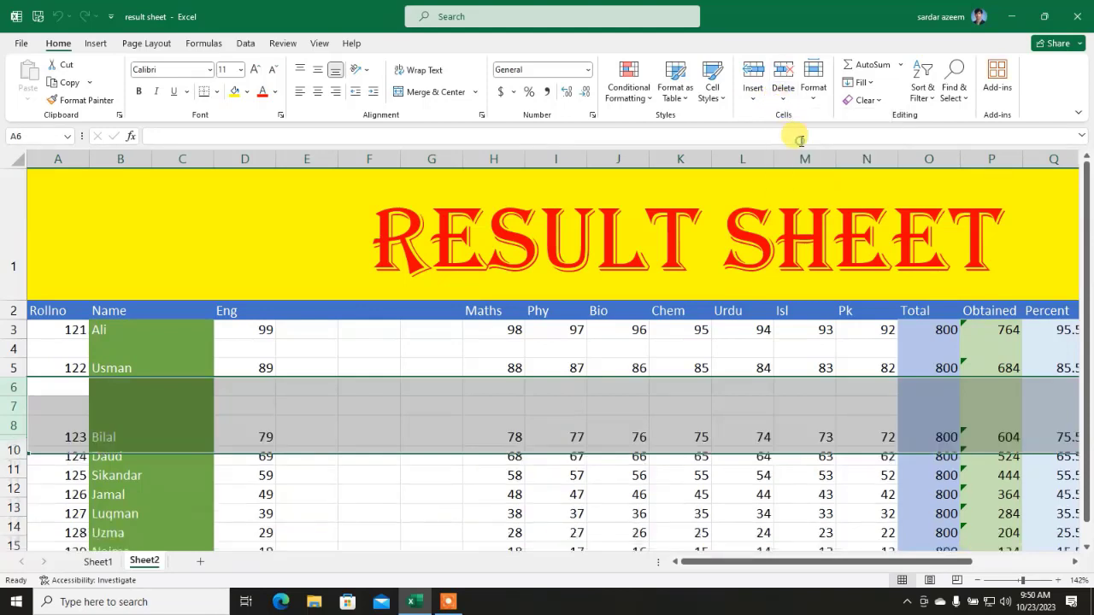
left_click(14, 348)
left_click(752, 94)
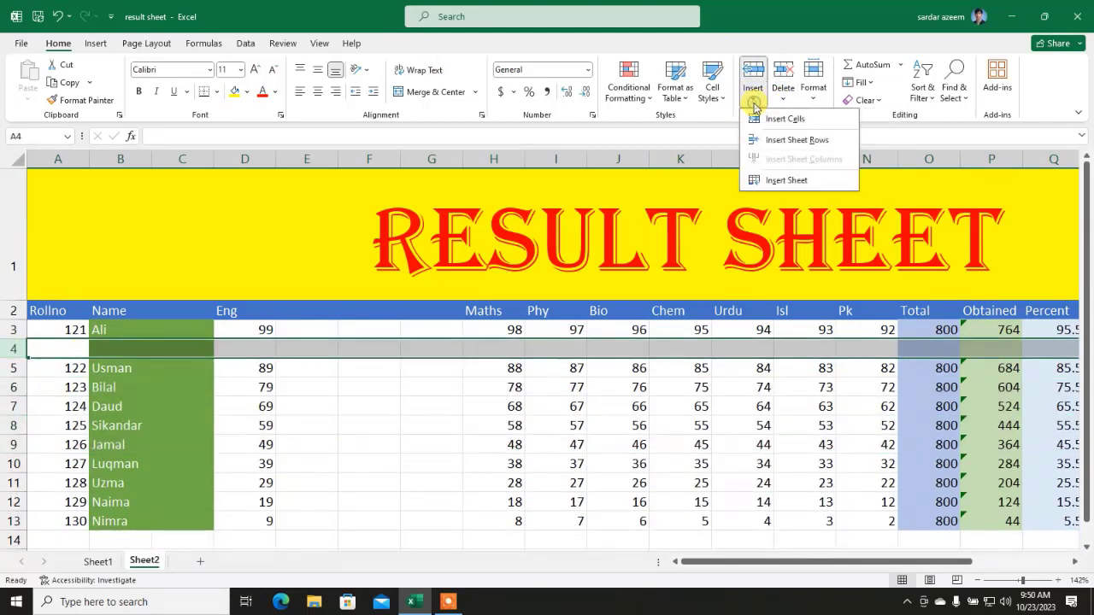
left_click(783, 92)
left_click(799, 139)
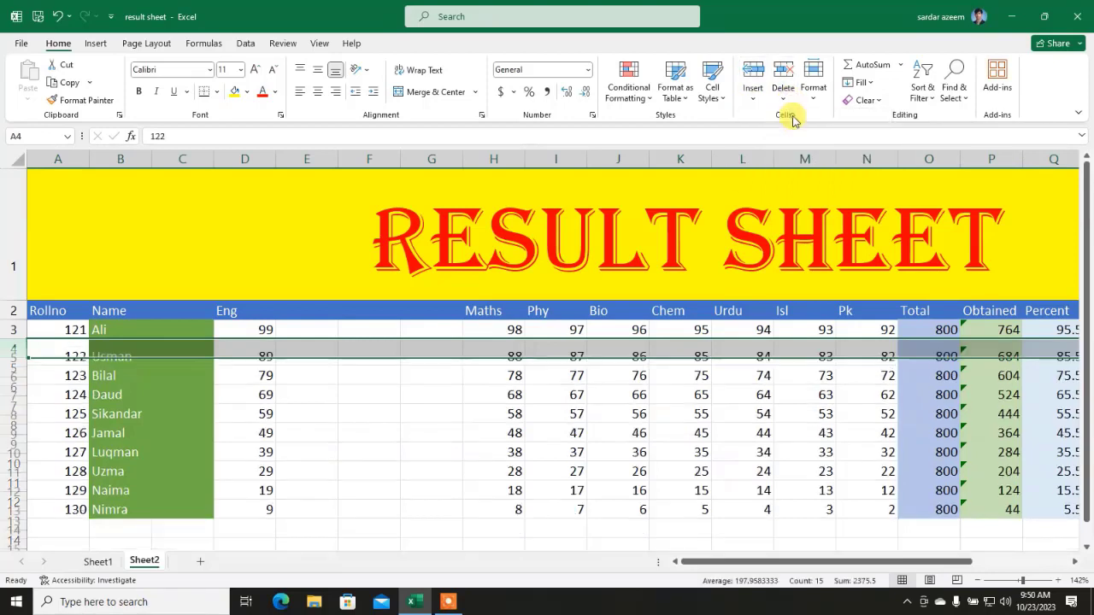
Step: Delete blank column C, then blank columns D to F, with Delete Sheet Columns
left_click(182, 159)
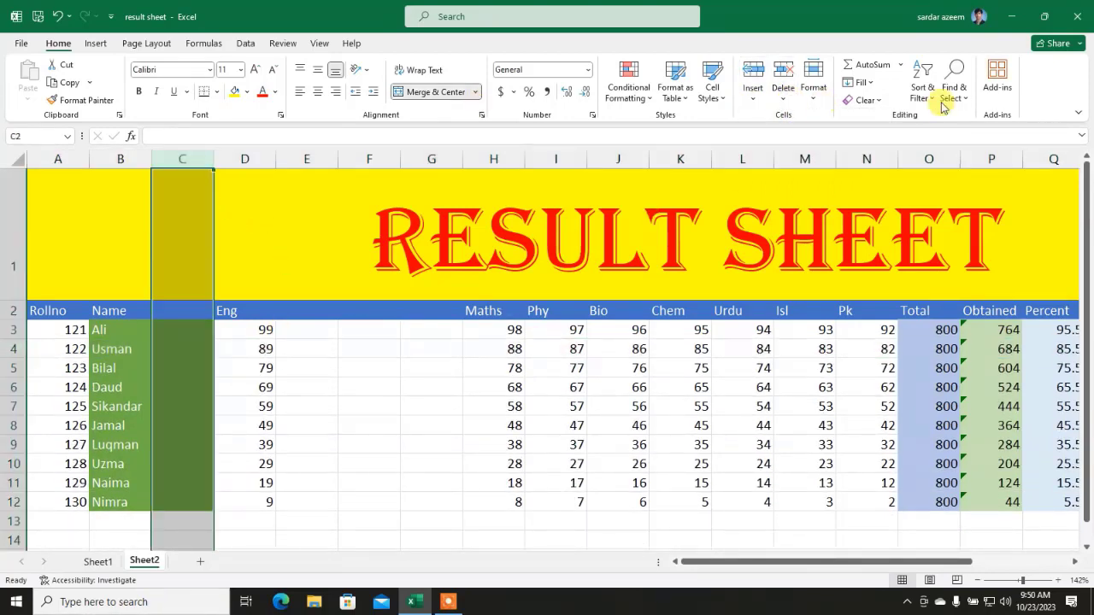
left_click(782, 94)
left_click(816, 119)
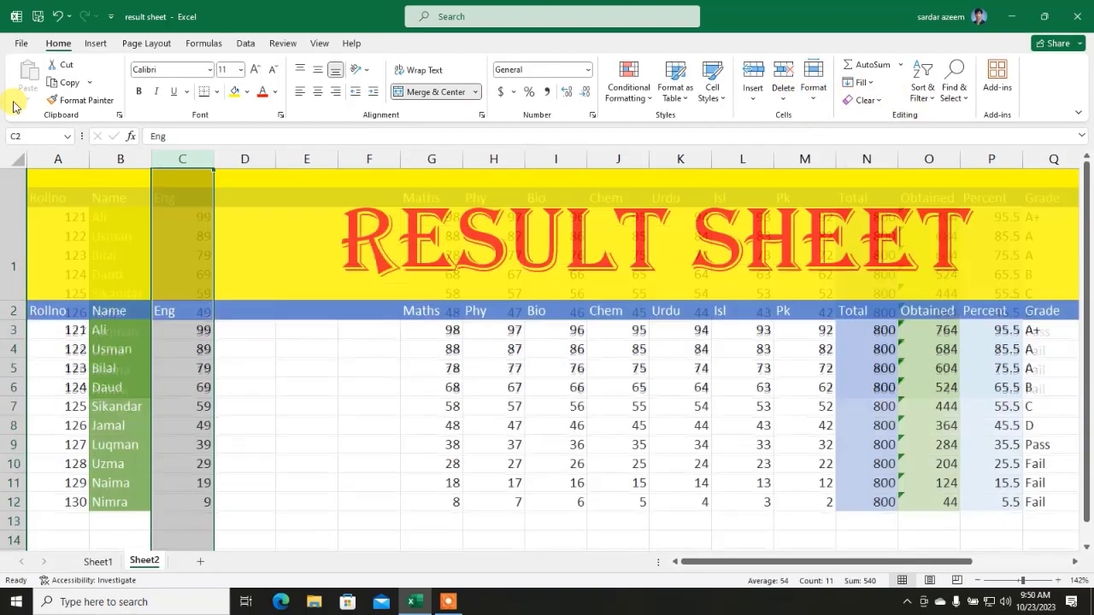
left_click_drag(243, 152, 367, 158)
left_click(784, 92)
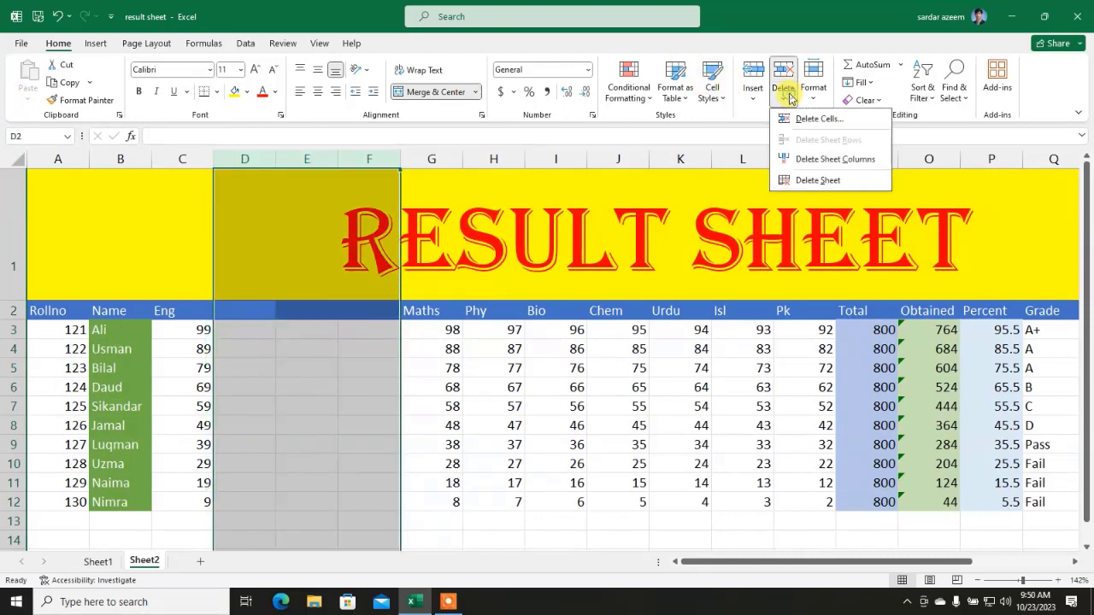
left_click(806, 162)
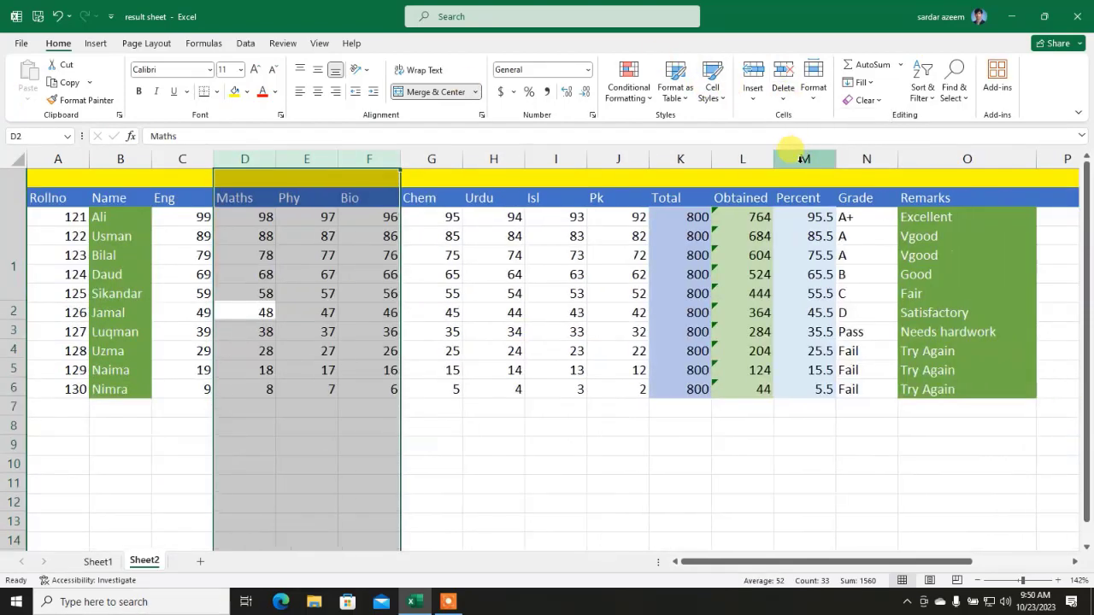
left_click(469, 480)
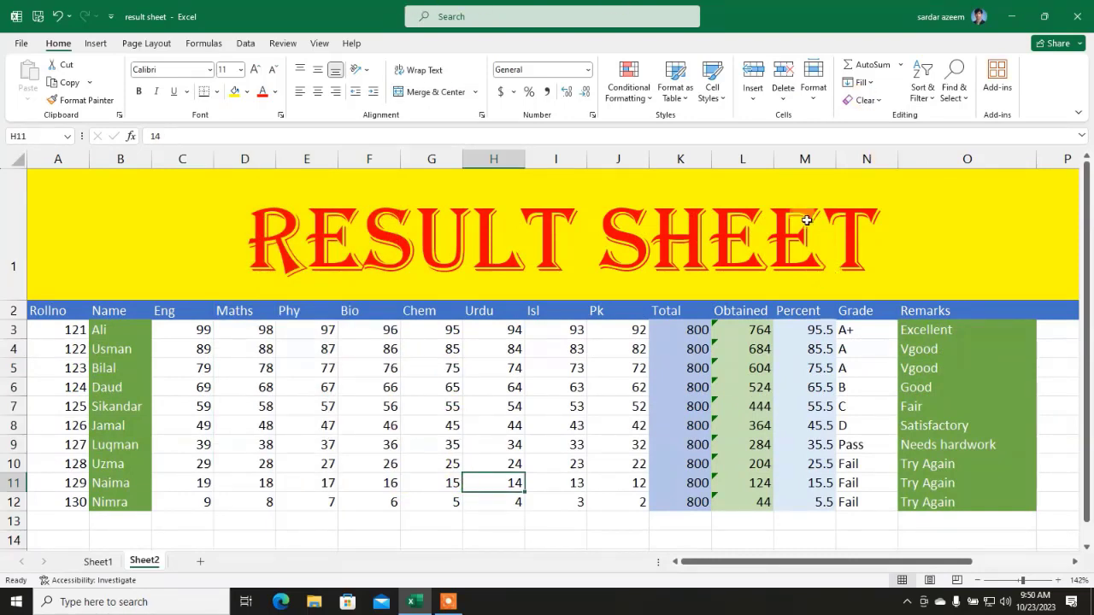
Step: Set columns C through J (Eng to Pk) to a column width of 5
left_click(809, 101)
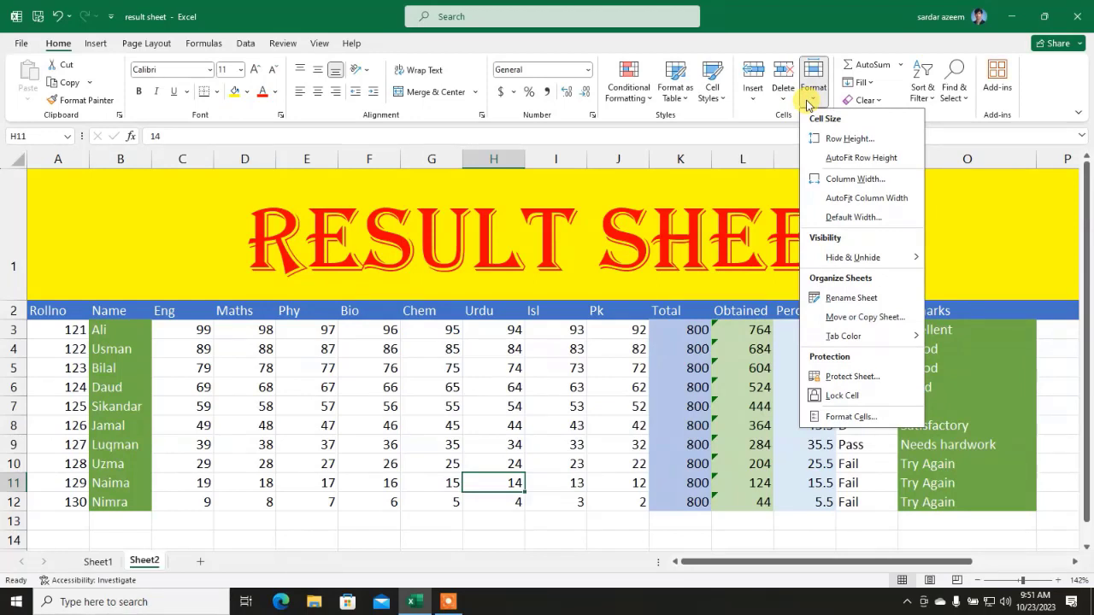
left_click(264, 378)
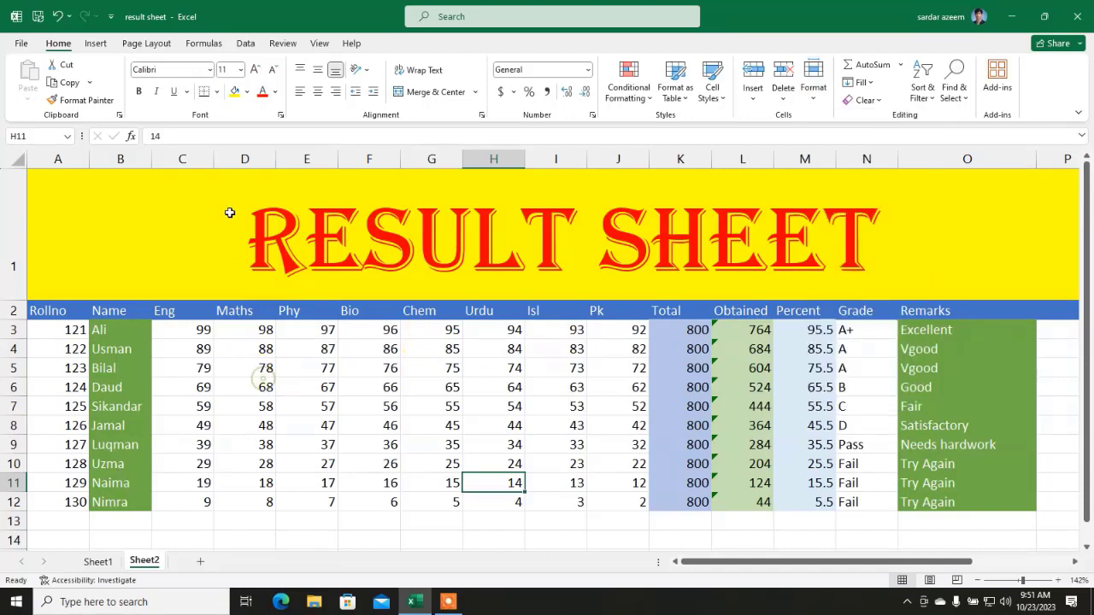
left_click_drag(183, 162, 613, 204)
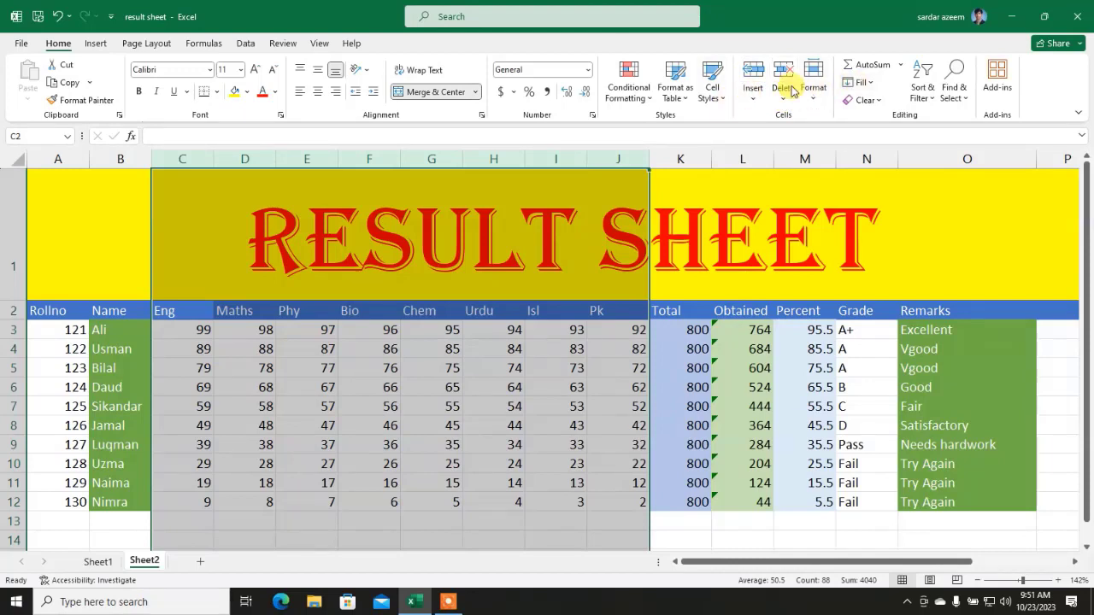
left_click(814, 104)
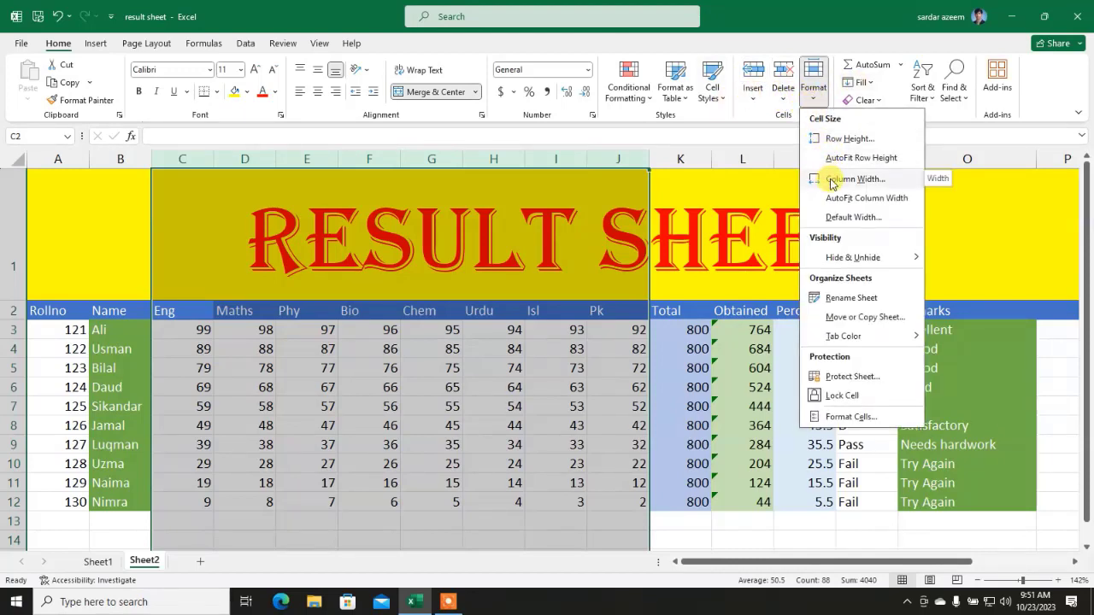
left_click(832, 181)
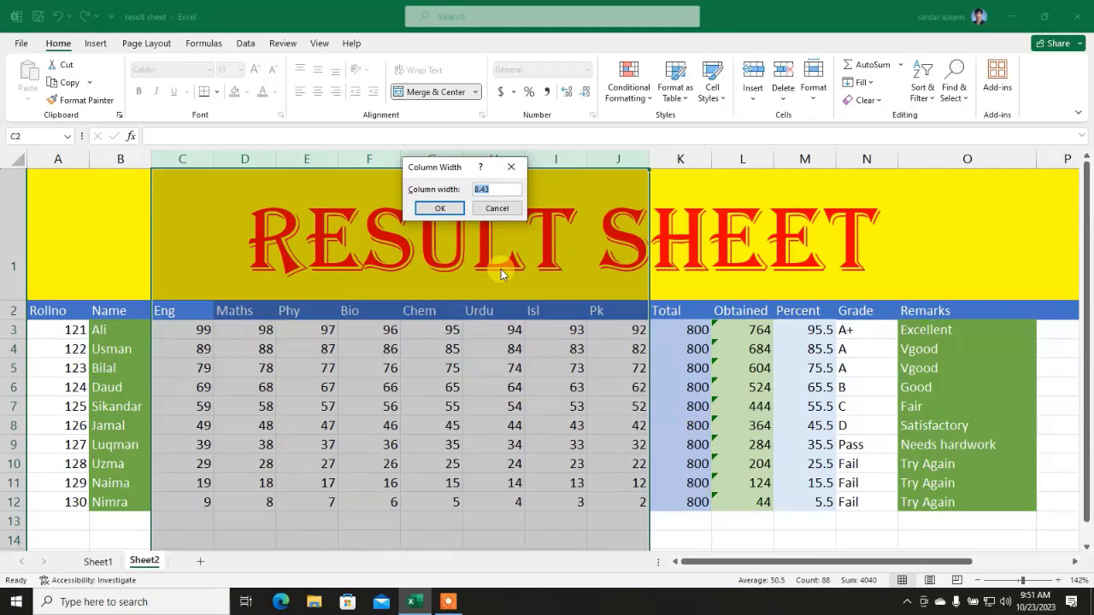
type("5")
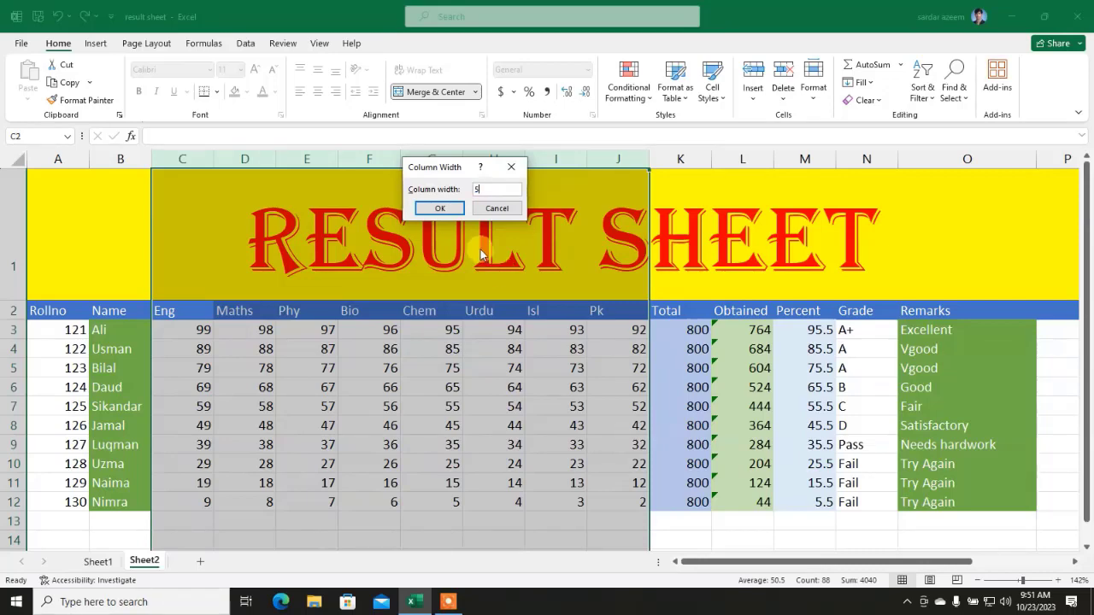
left_click(439, 208)
left_click(365, 400)
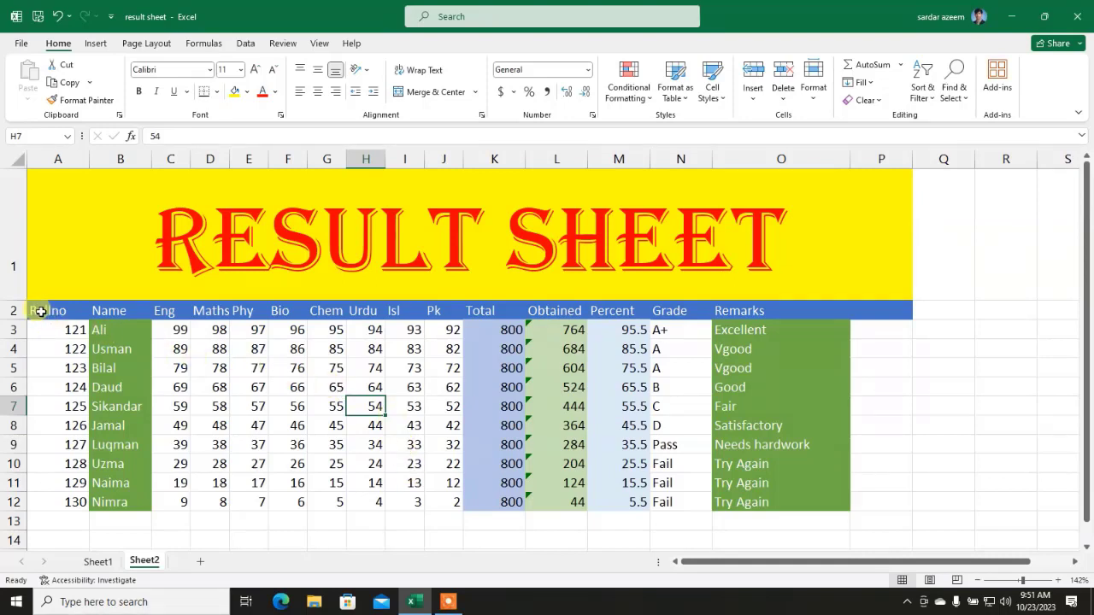
mouse_move(41, 310)
left_mouse_down()
mouse_move(867, 310)
mouse_move(46, 296)
mouse_move(24, 311)
left_mouse_up()
left_click(831, 333)
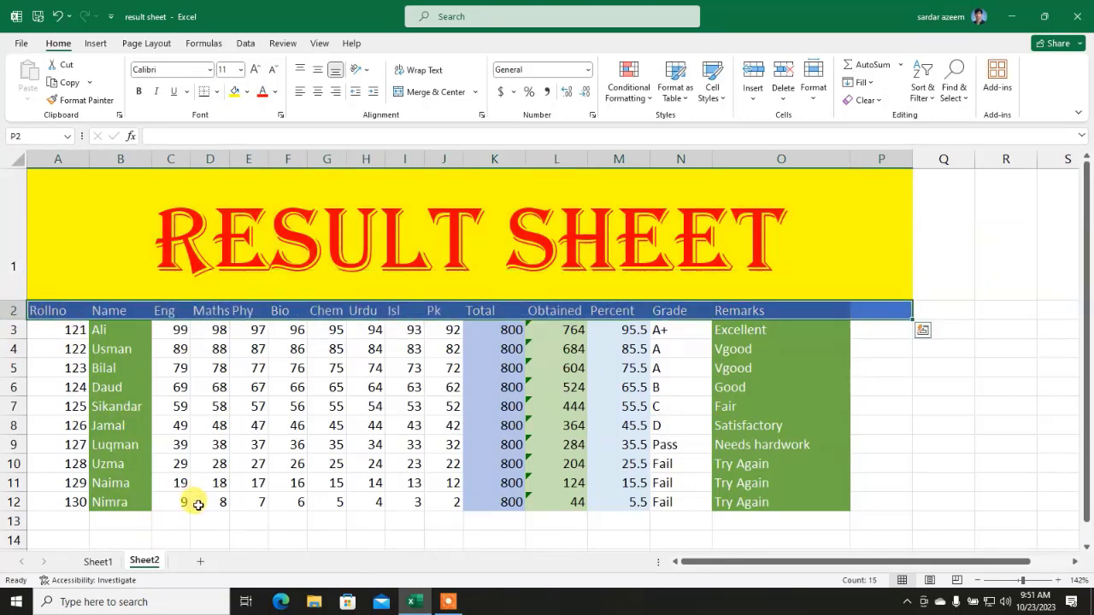
left_click(447, 601)
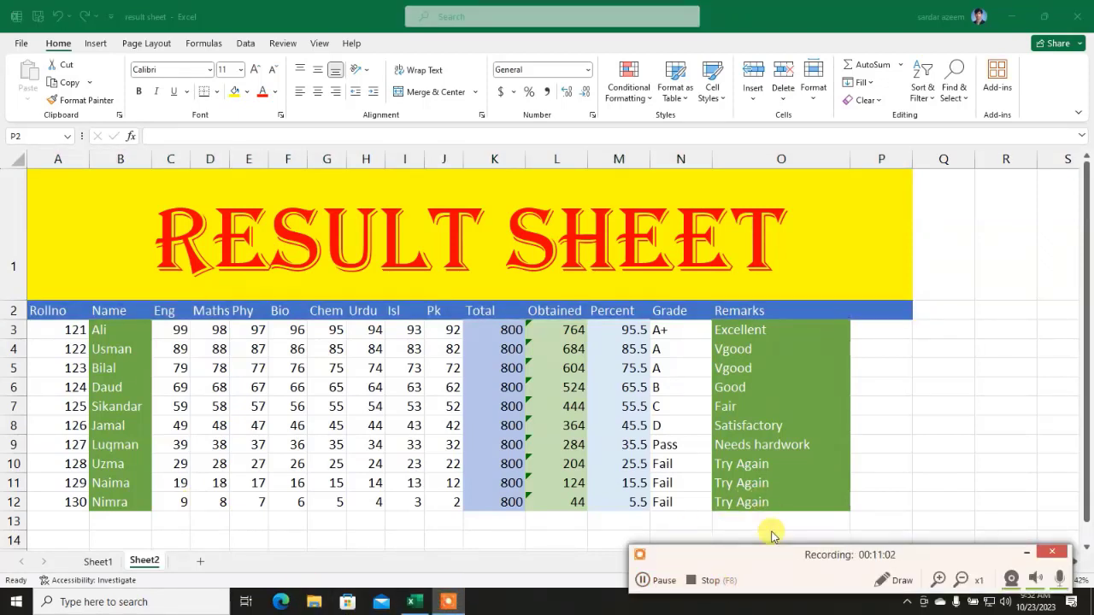
left_click(1026, 552)
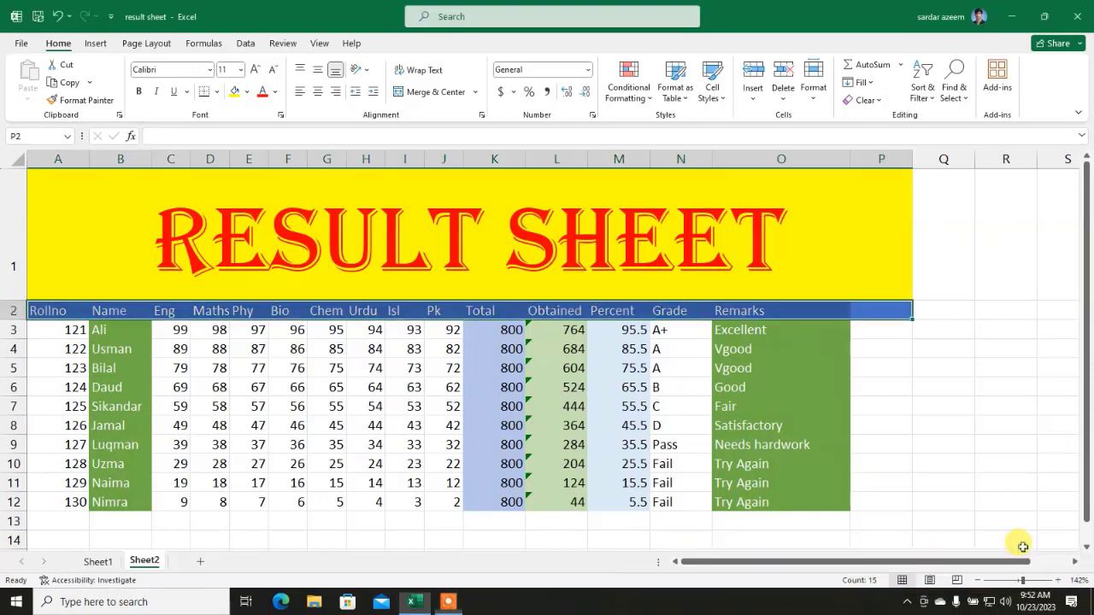
Step: Set the Row Height of header row 2 to 30
left_click(813, 96)
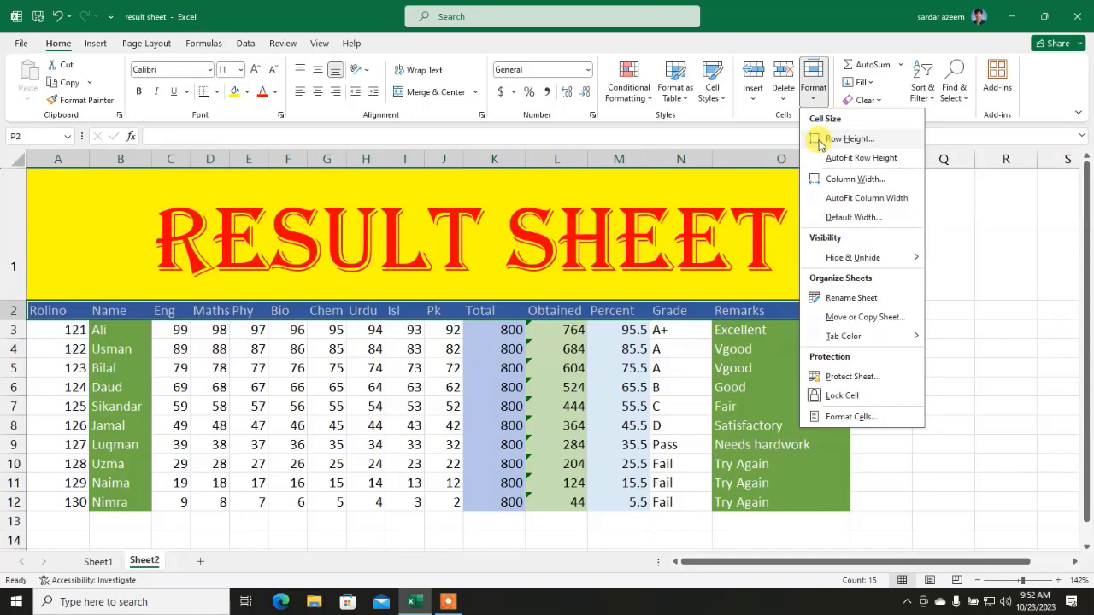
left_click(820, 140)
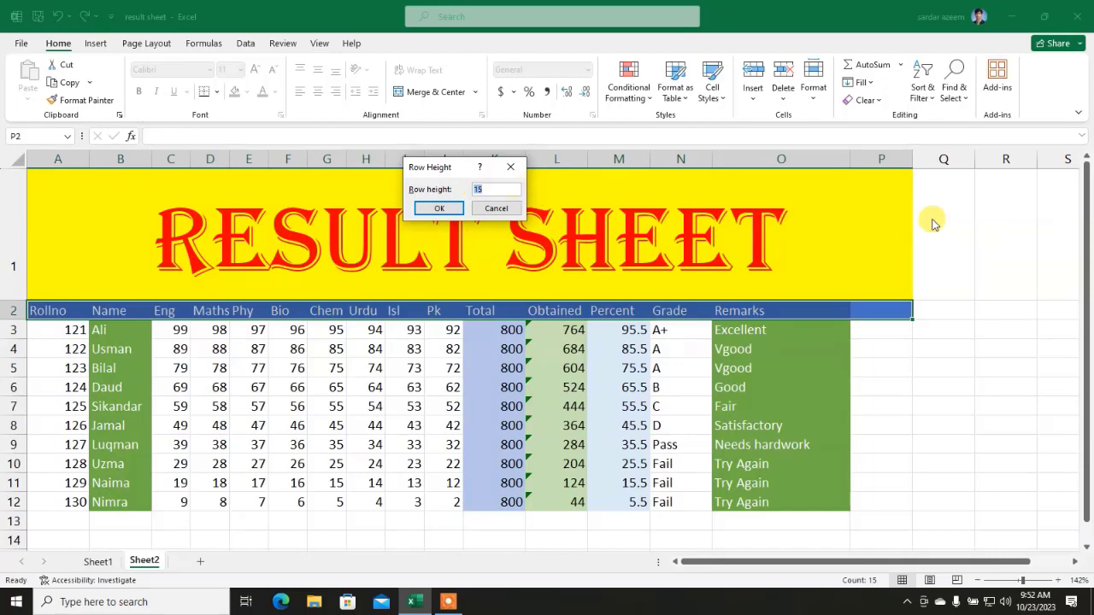
type("30")
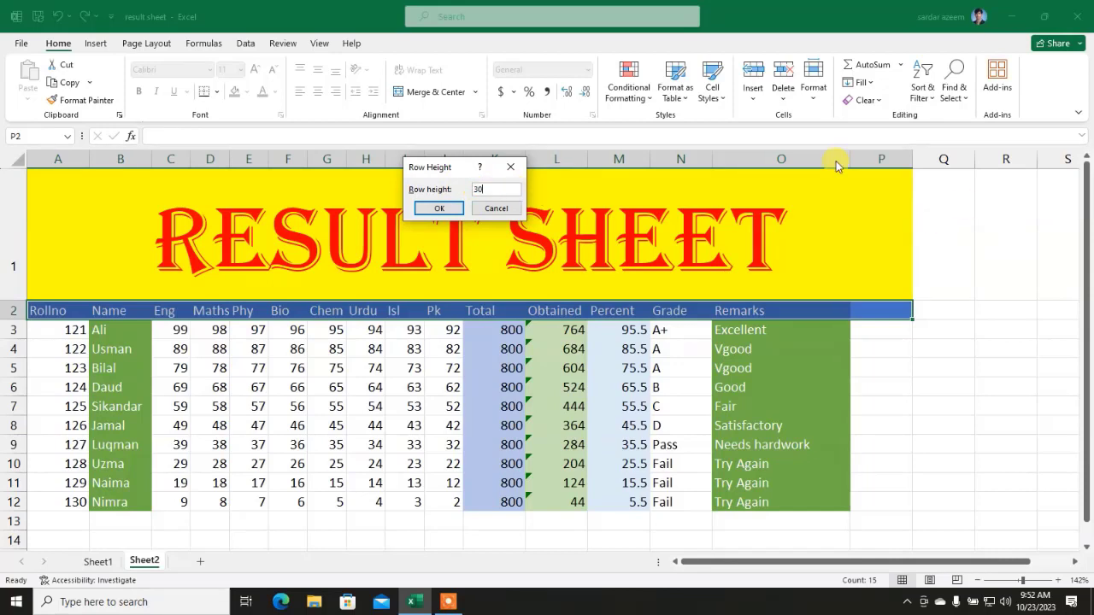
left_click(434, 209)
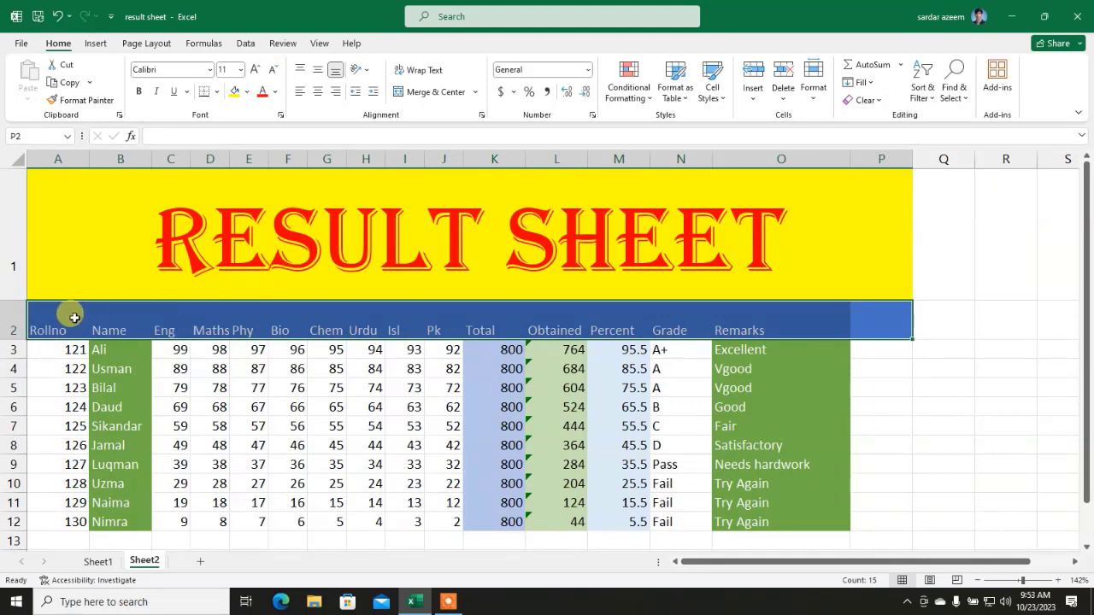
Step: Try a column width of 25 on the header row's columns
left_click(818, 100)
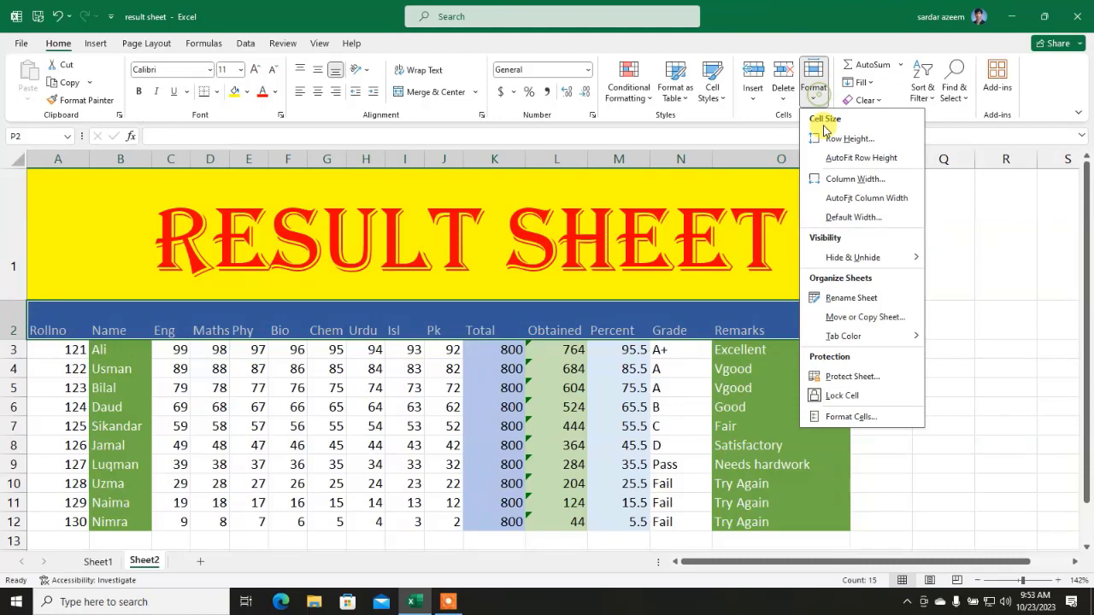
left_click(828, 179)
left_click(491, 187)
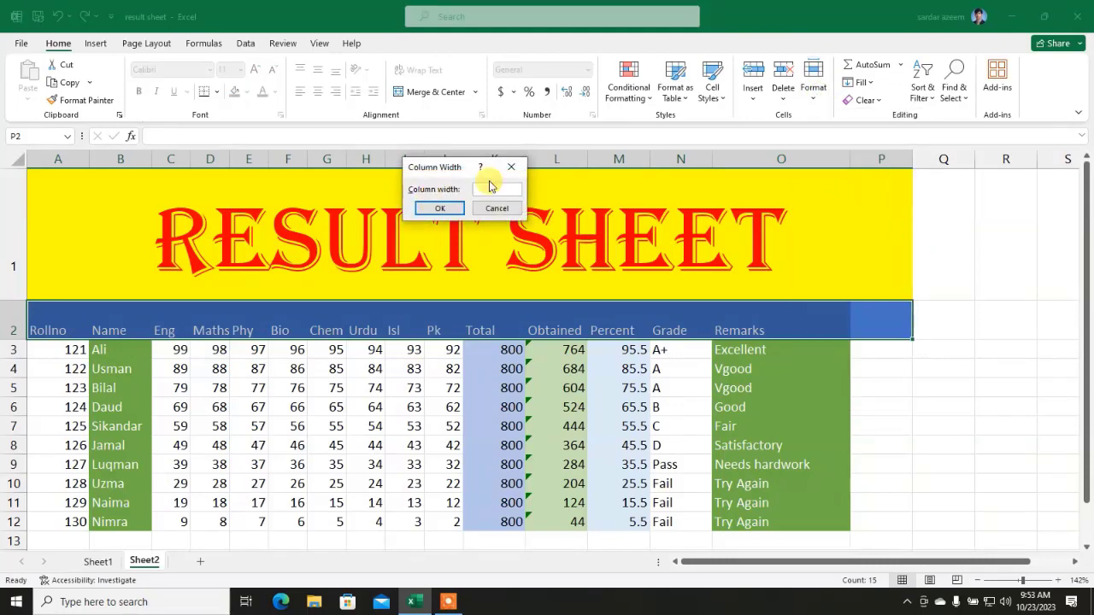
type("10")
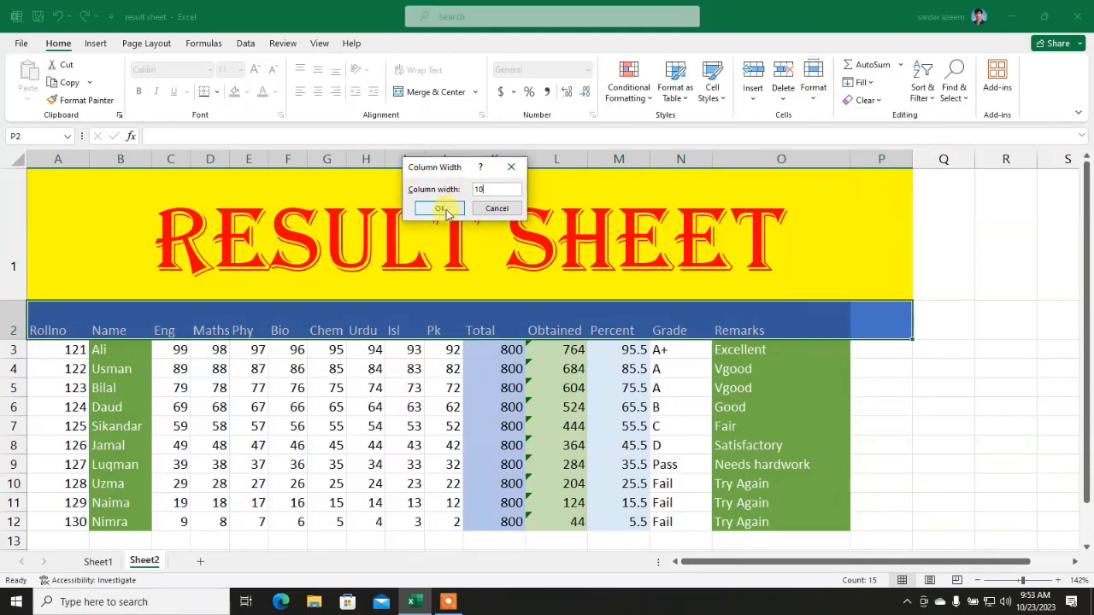
left_click_drag(492, 188, 458, 195)
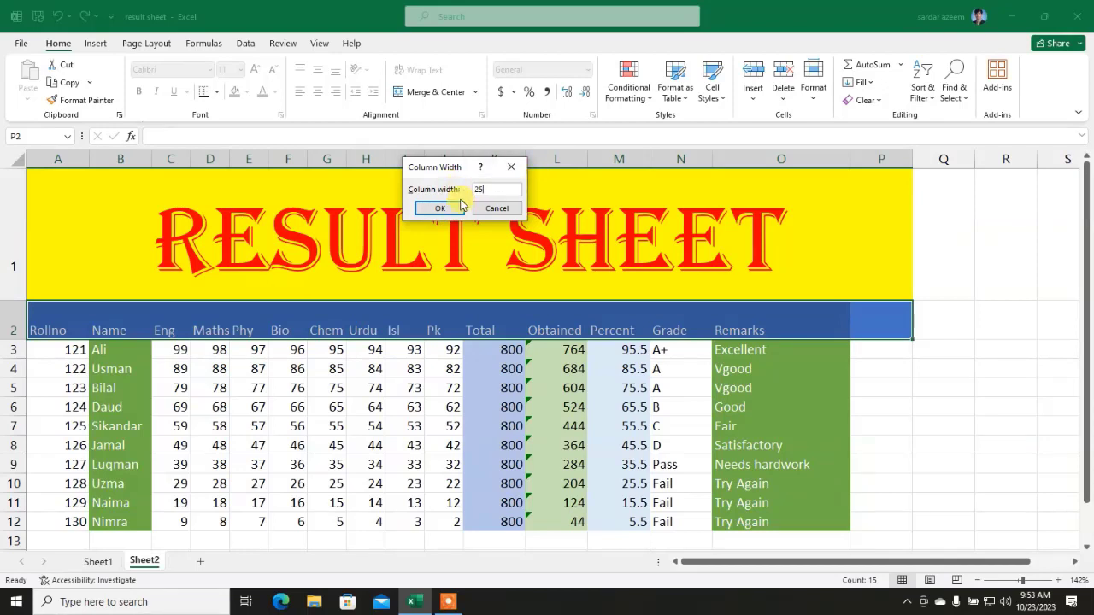
left_click(442, 207)
left_click(436, 369)
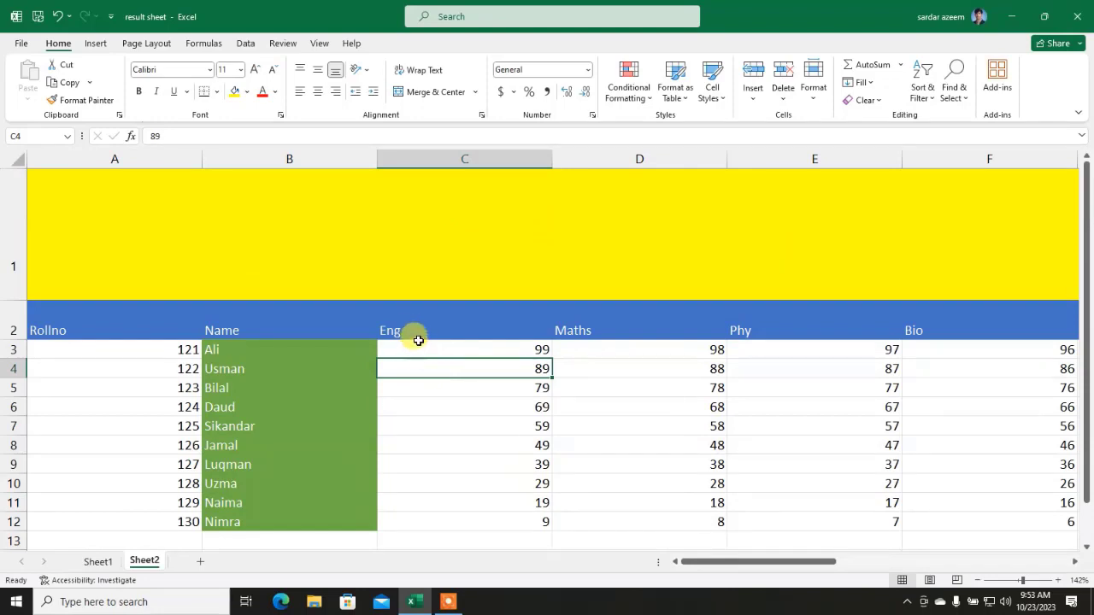
scroll(416, 334, "down", 1)
scroll(416, 332, "up", 1)
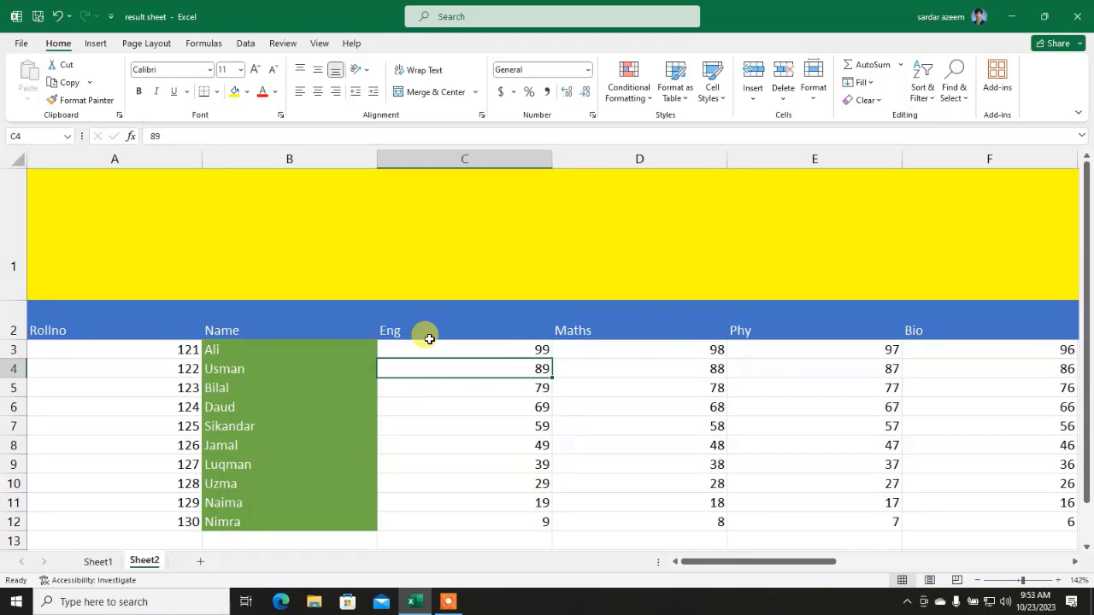
Step: Undo the width change and AutoFit the height of row 2
key("ctrl+z")
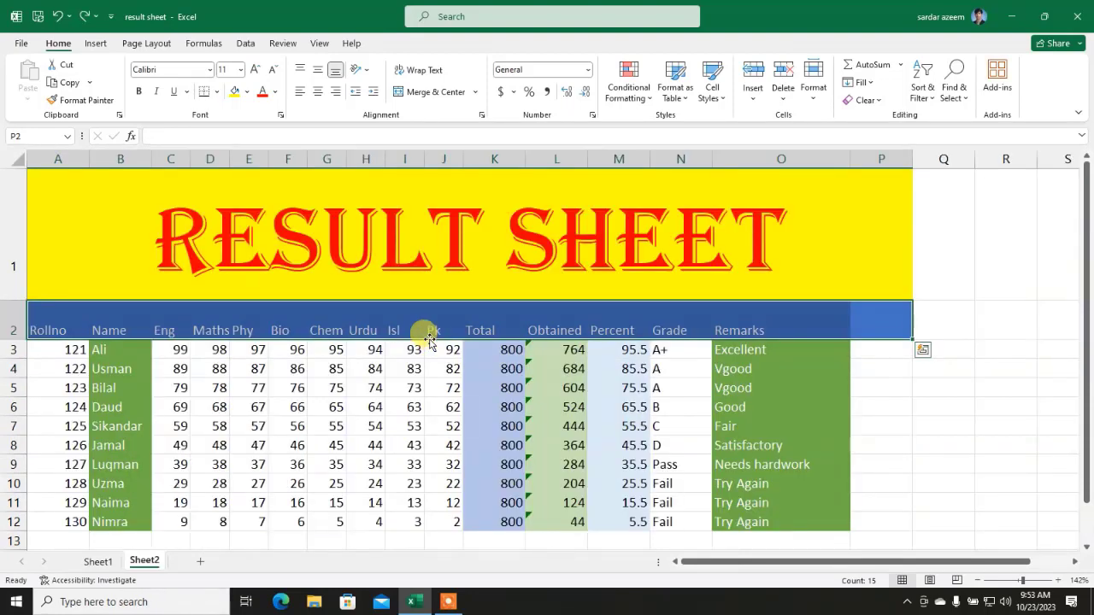
left_click(812, 94)
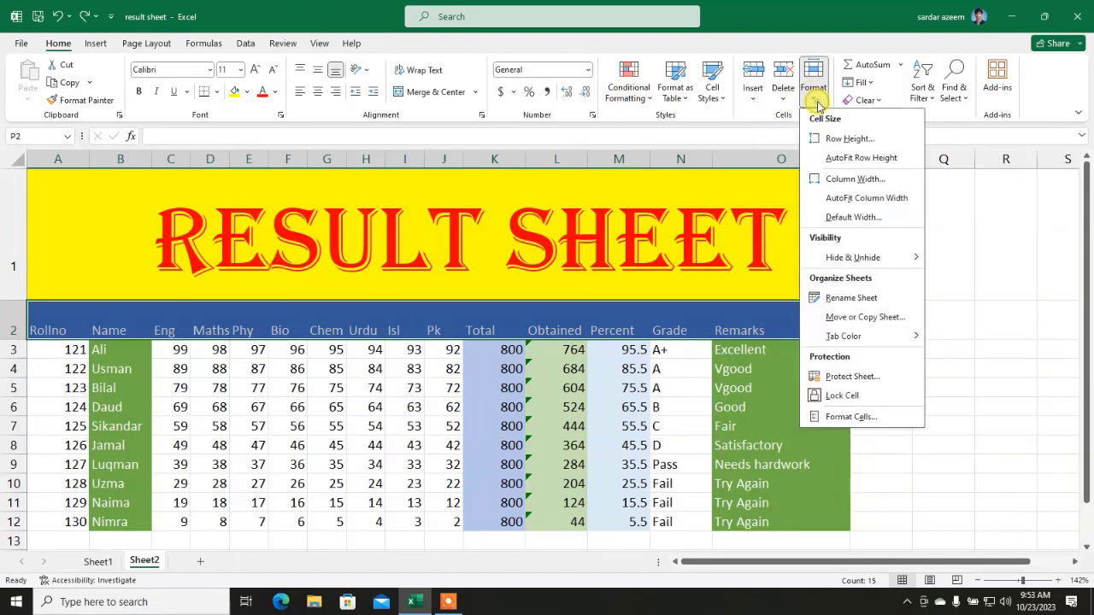
left_click(854, 159)
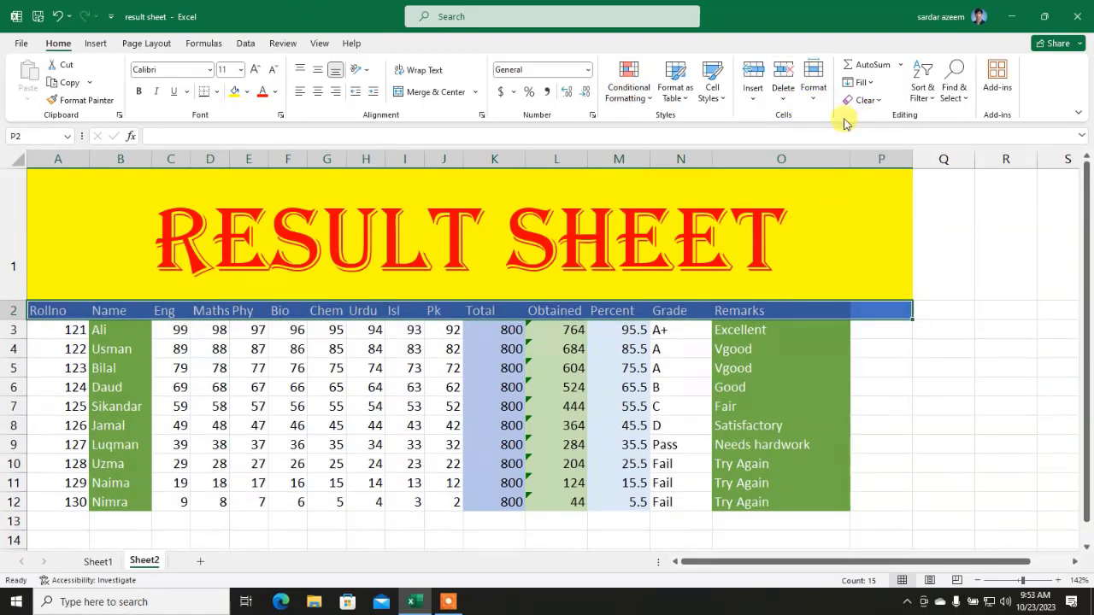
left_click(814, 96)
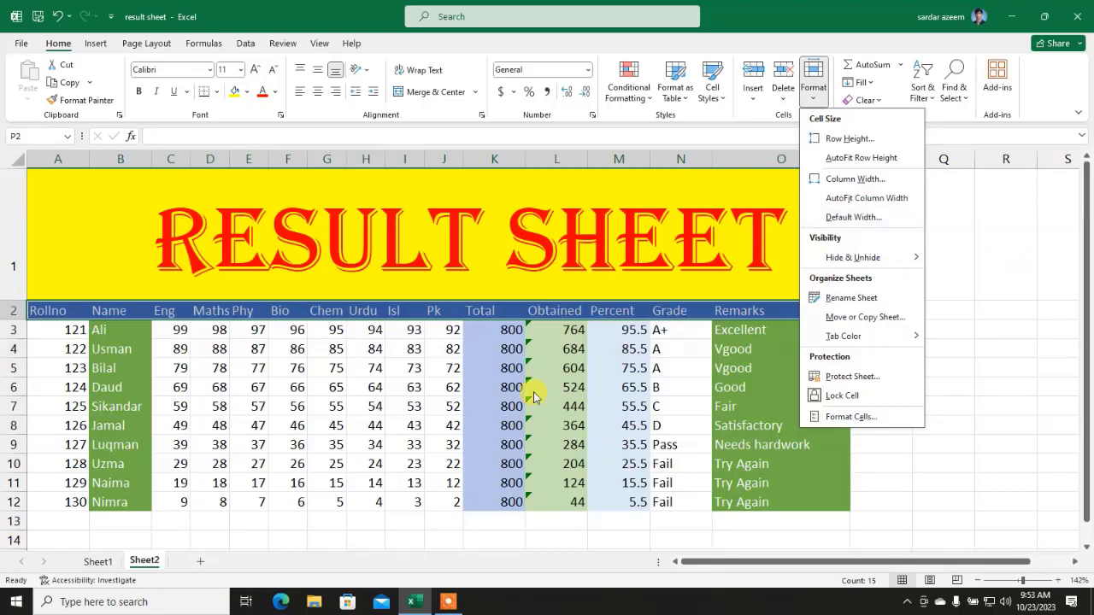
left_click(369, 374)
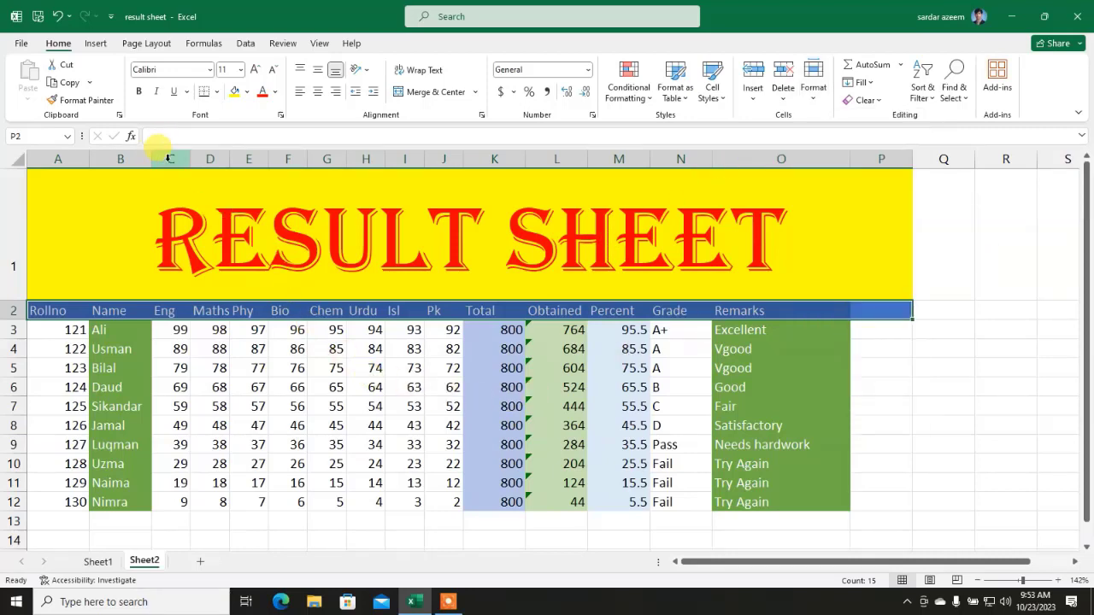
left_click_drag(167, 159, 468, 181)
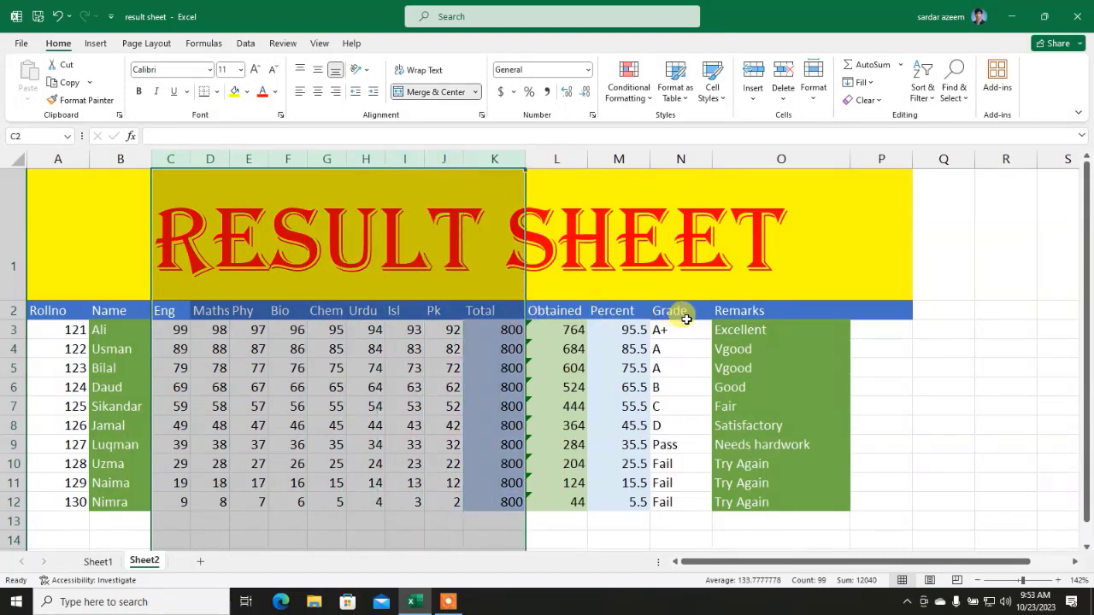
left_click(811, 101)
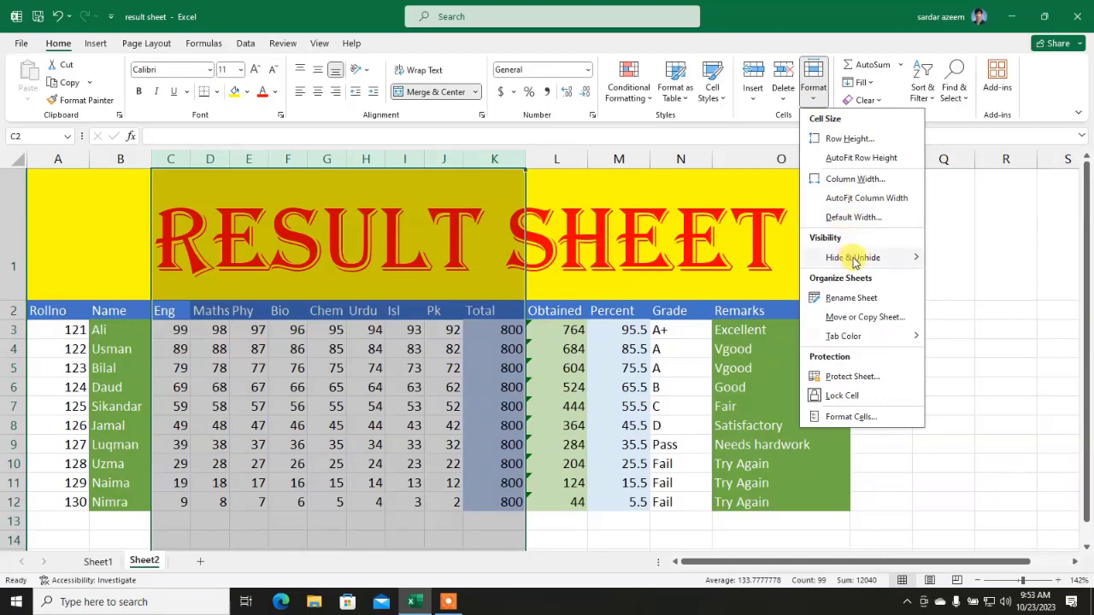
mouse_move(854, 261)
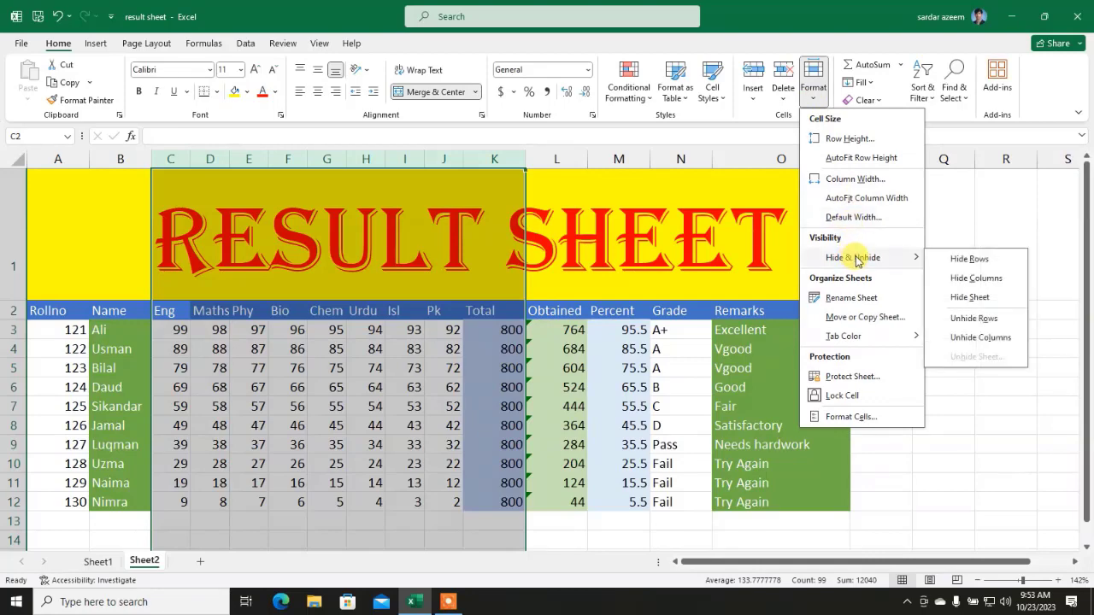
left_click(954, 279)
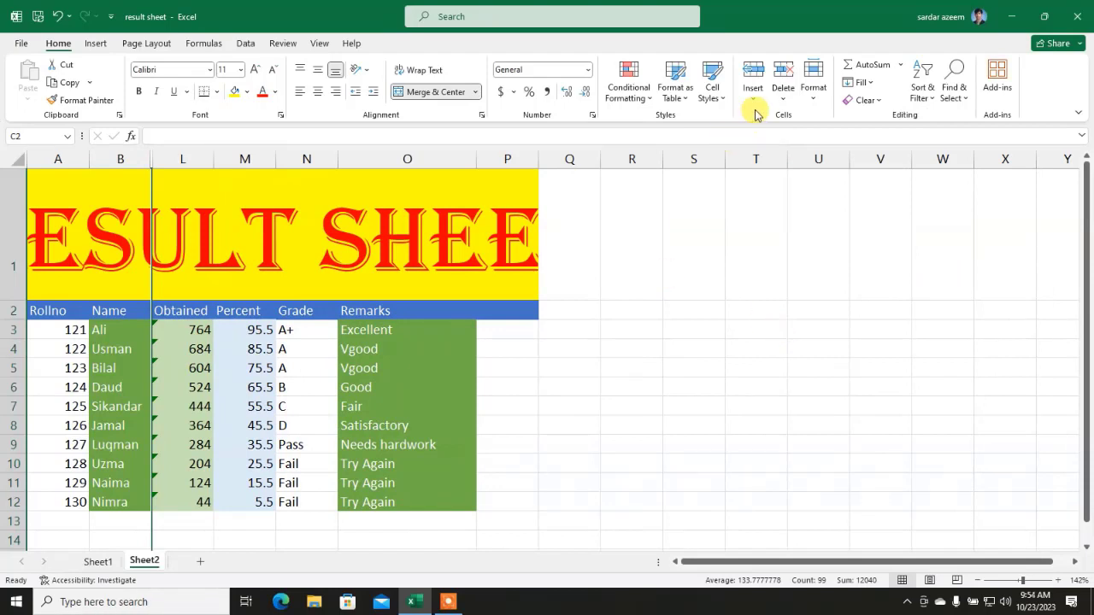
left_click(812, 100)
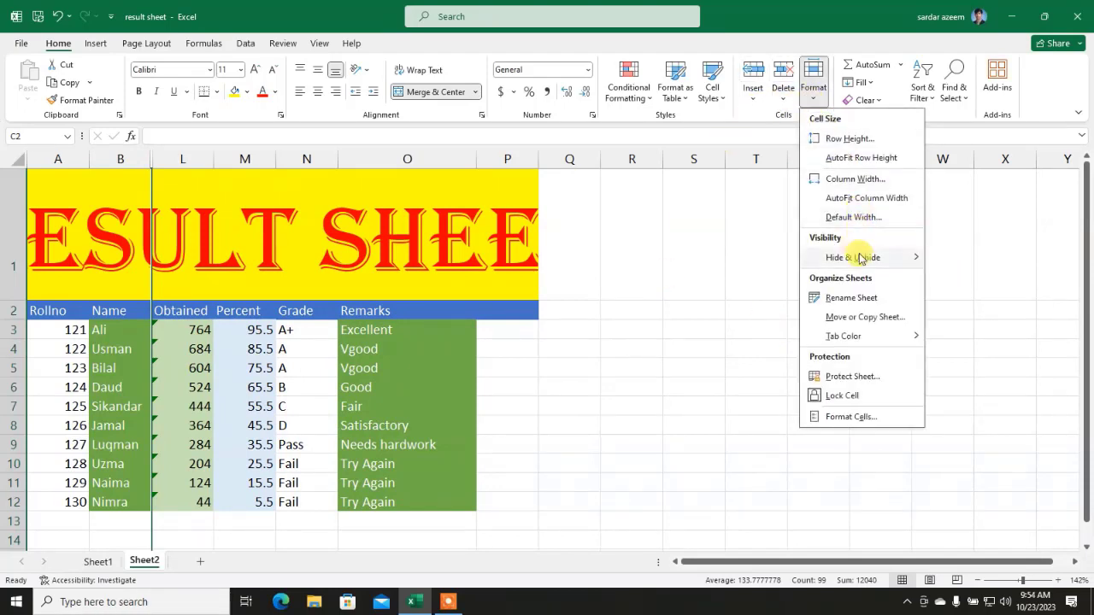
mouse_move(858, 255)
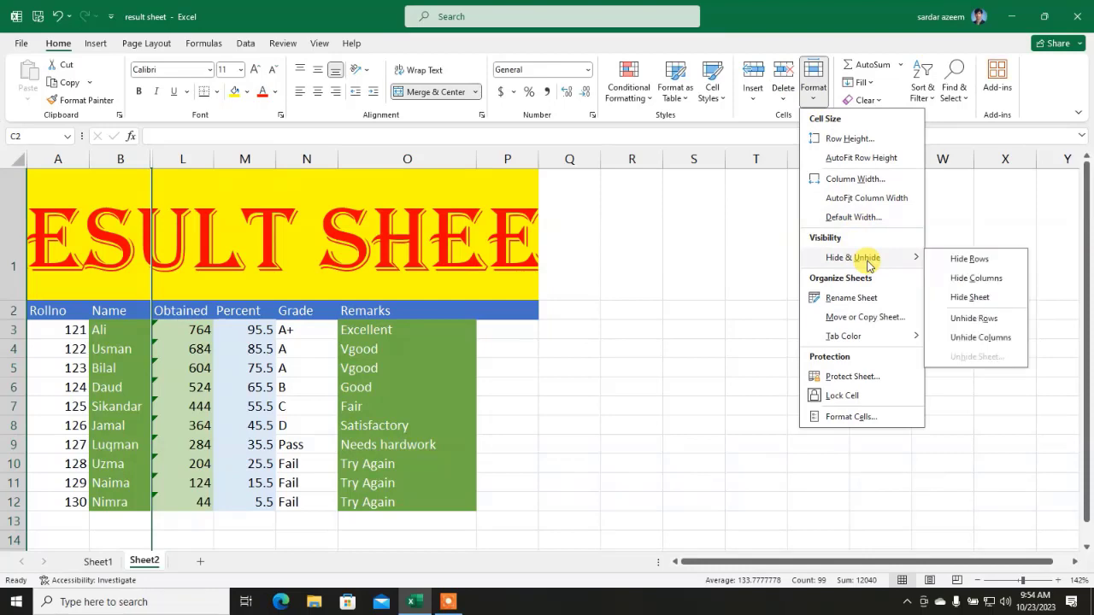
left_click(960, 332)
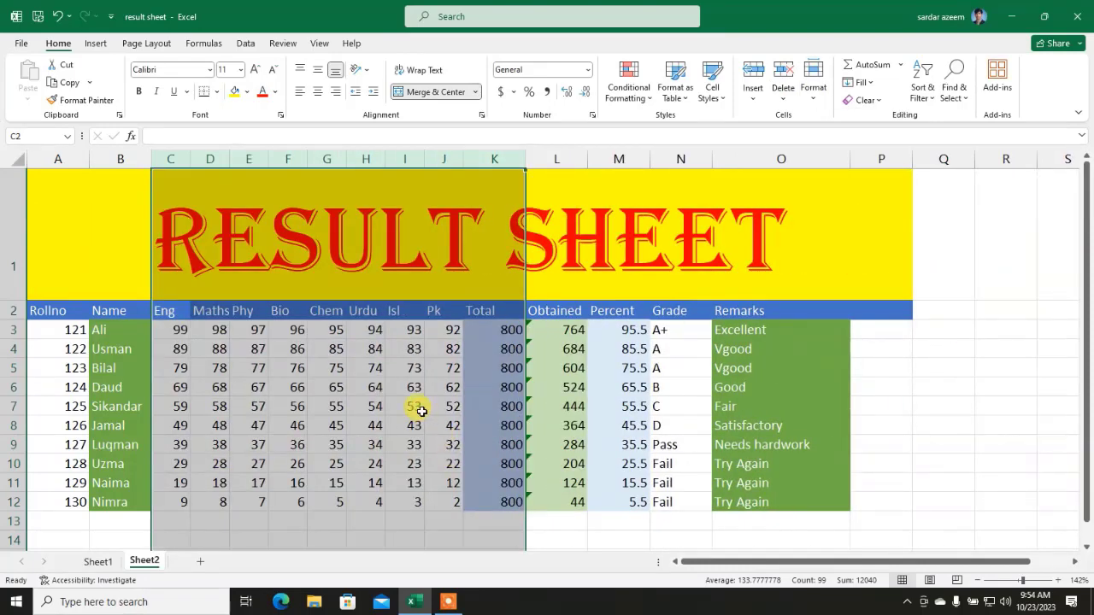
left_click(422, 411)
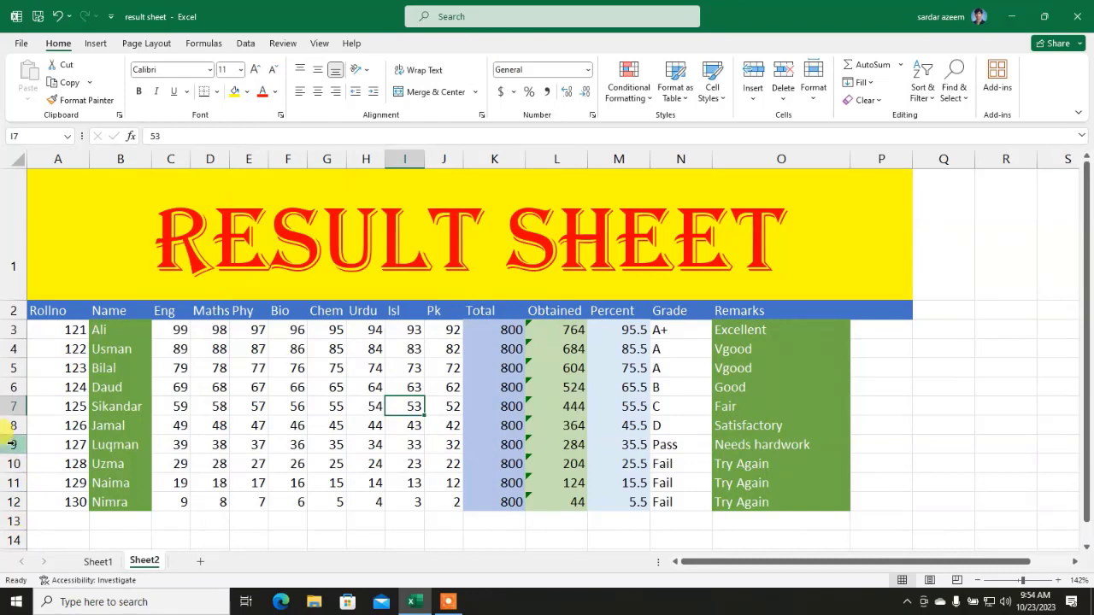
left_click_drag(12, 426, 27, 499)
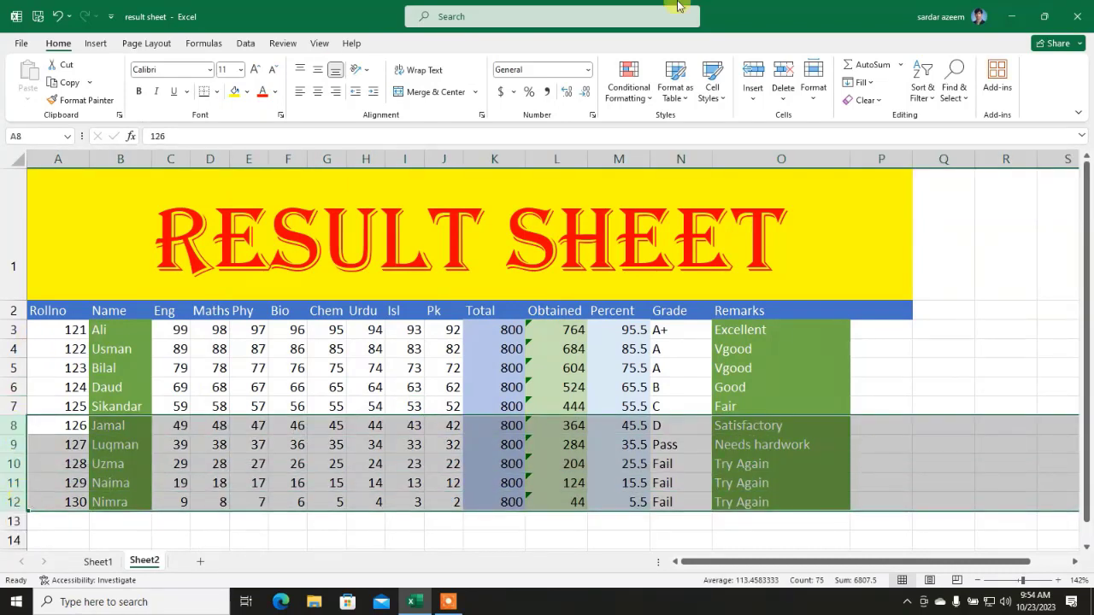
left_click(813, 89)
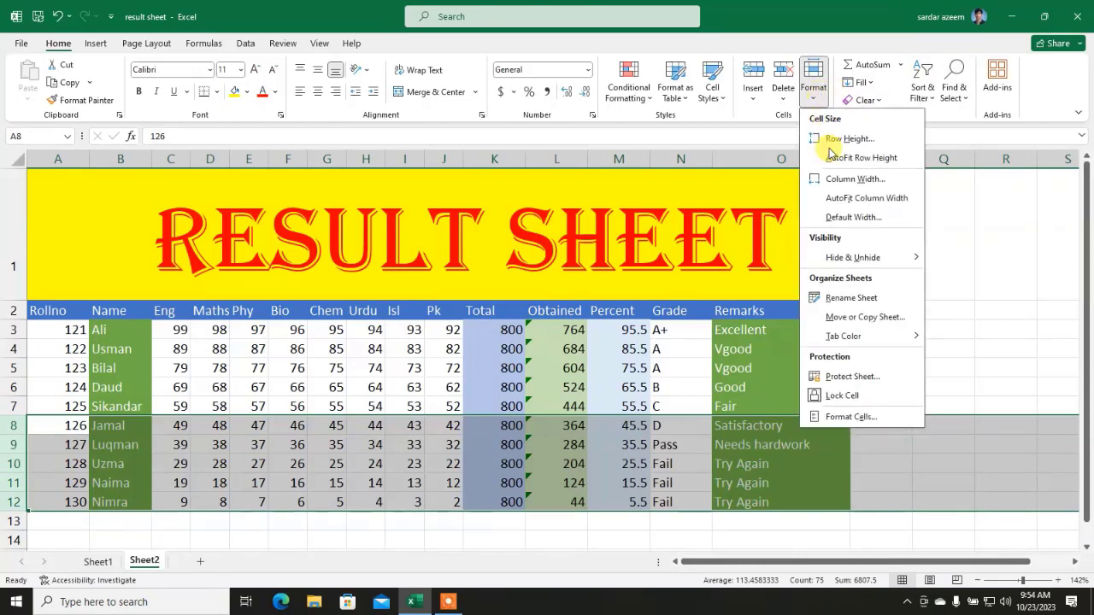
mouse_move(876, 258)
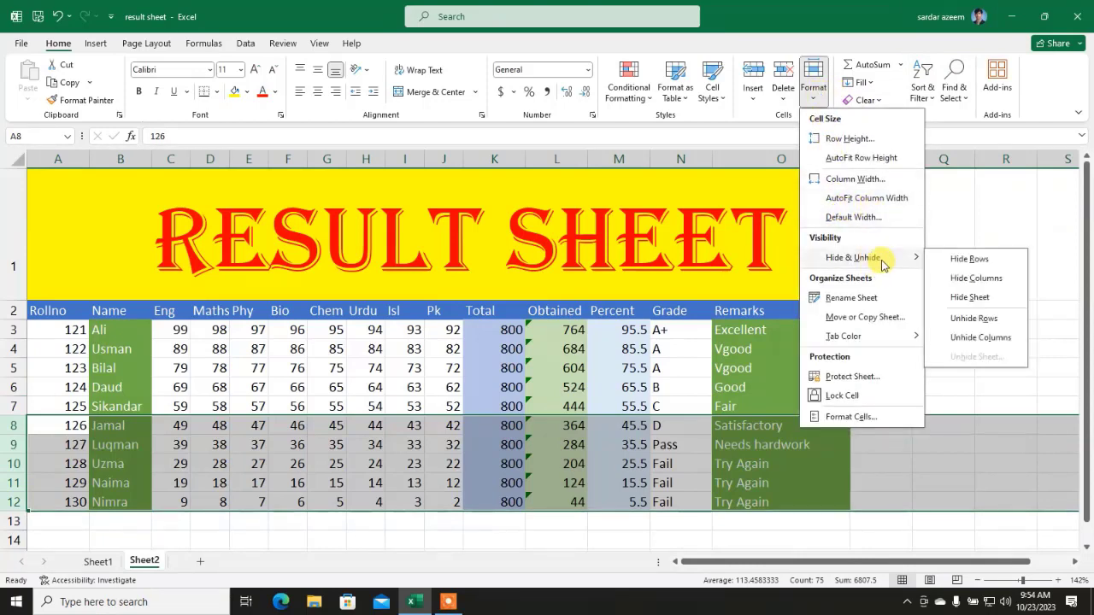
left_click(980, 259)
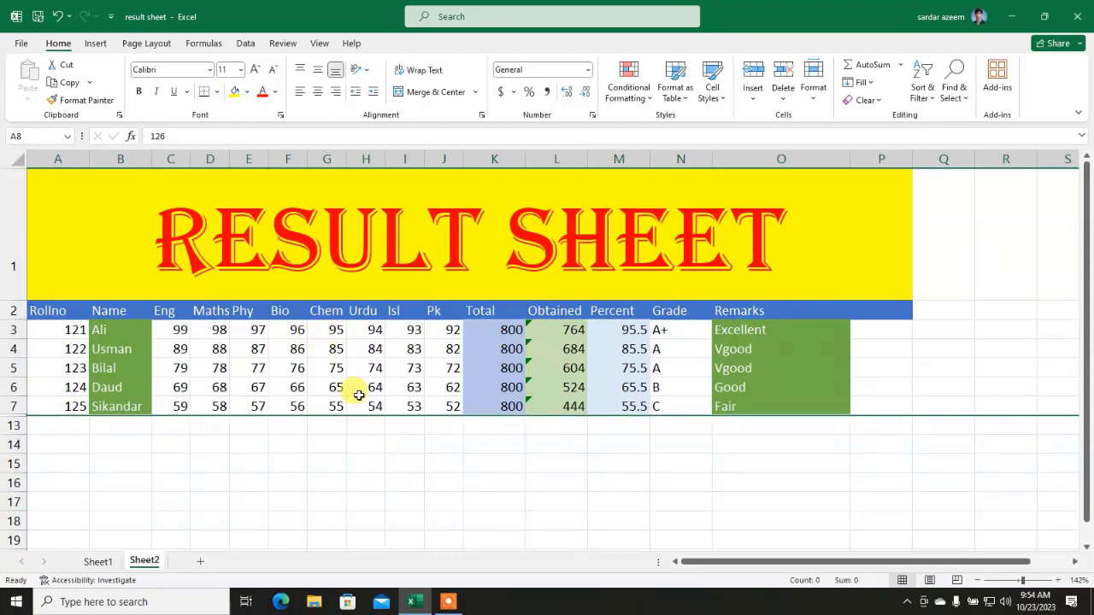
left_click(812, 95)
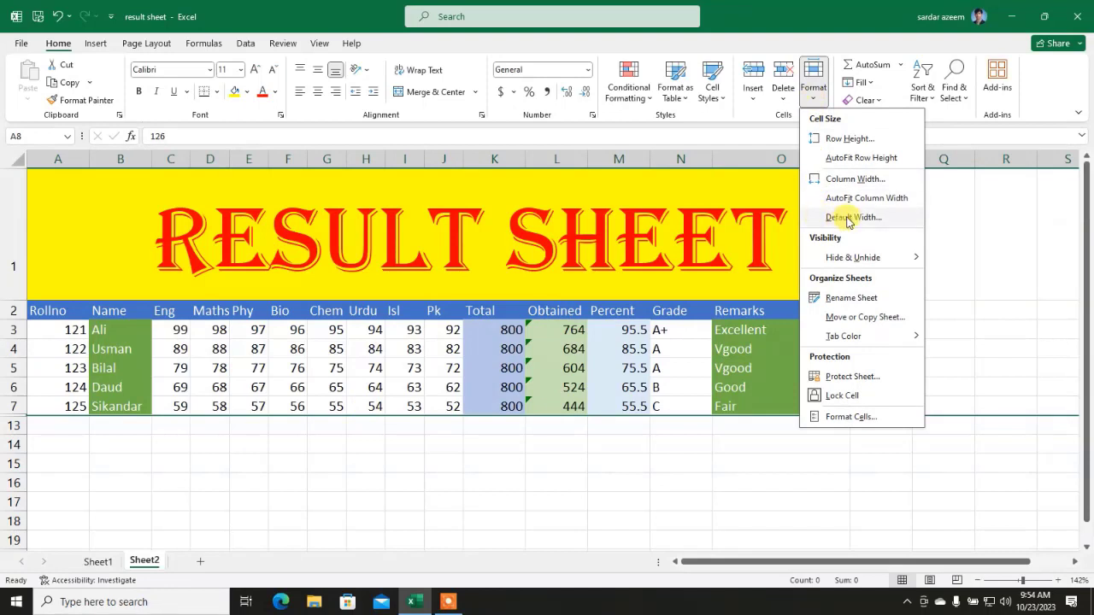
mouse_move(893, 261)
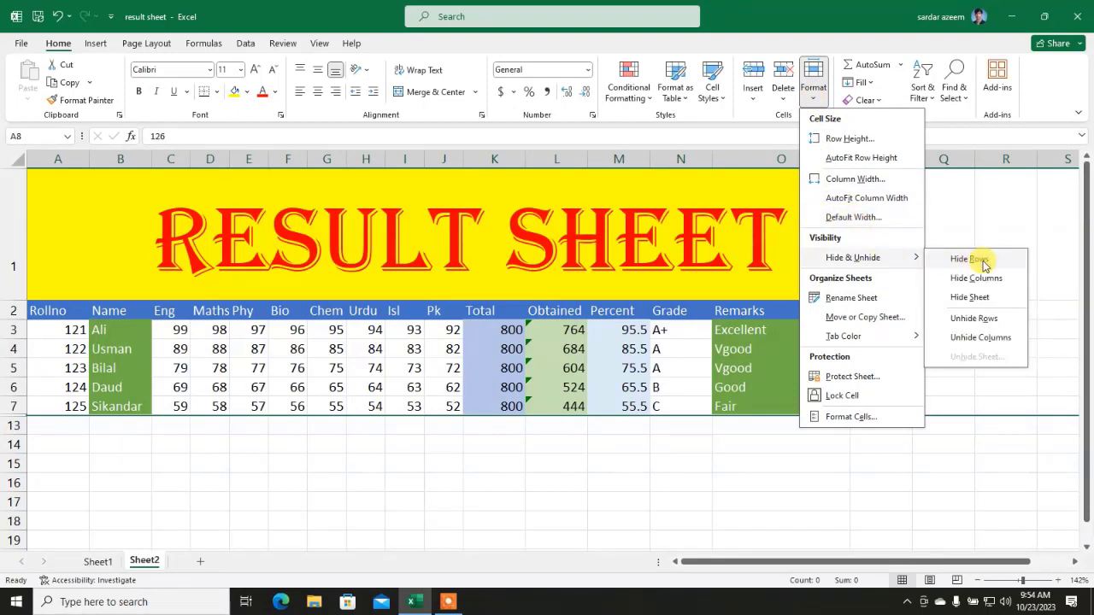
left_click(974, 319)
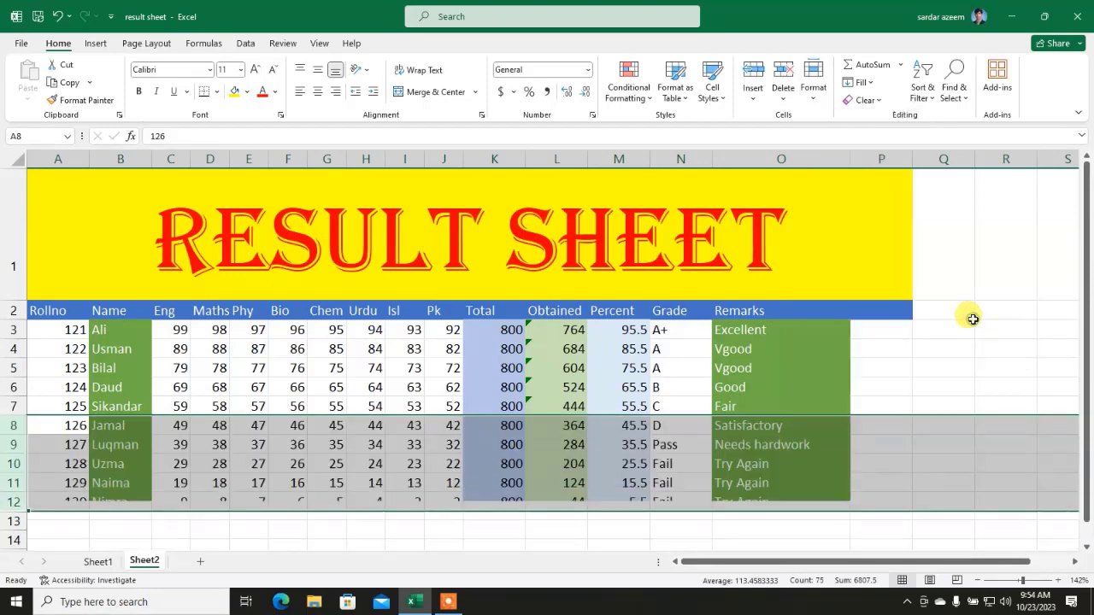
left_click(523, 363)
left_click(375, 386)
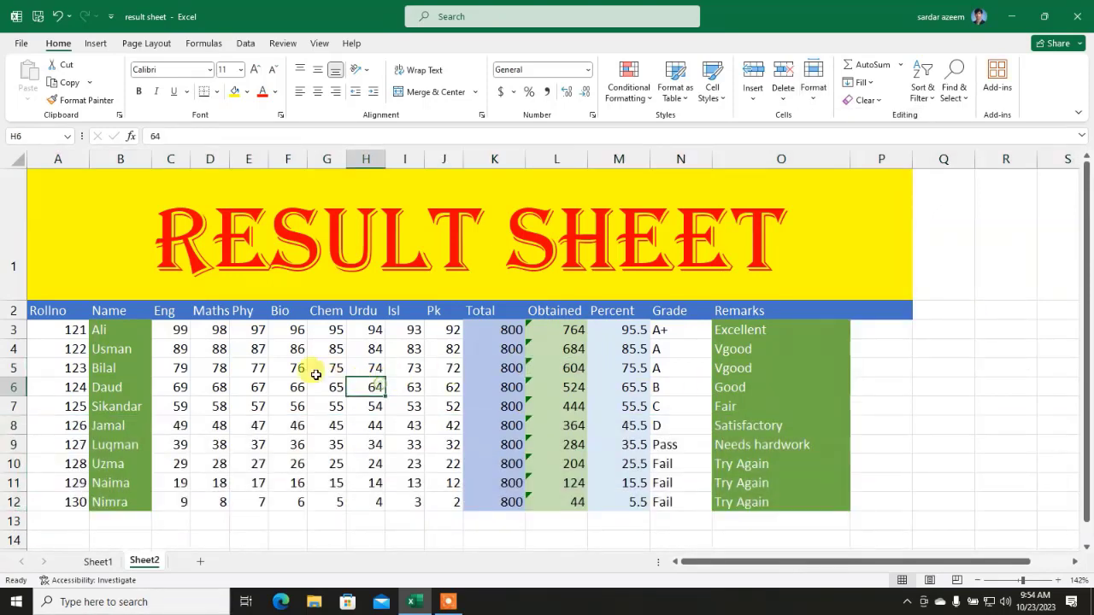
Step: Save the workbook and switch between Sheet1 and Sheet2
left_click(40, 17)
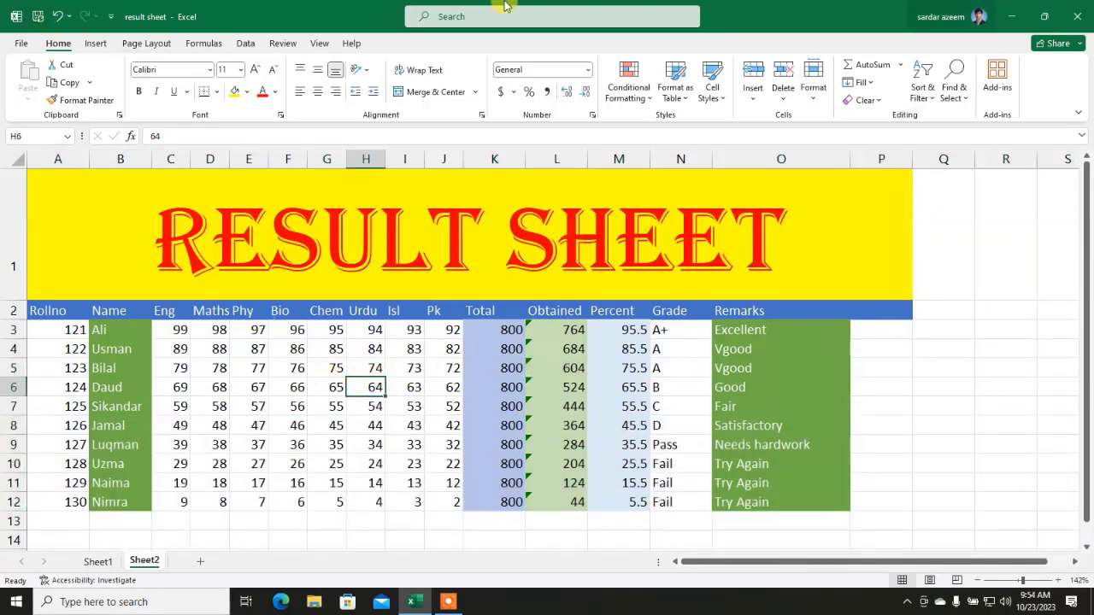
left_click(99, 569)
key("ctrl+Page_Down")
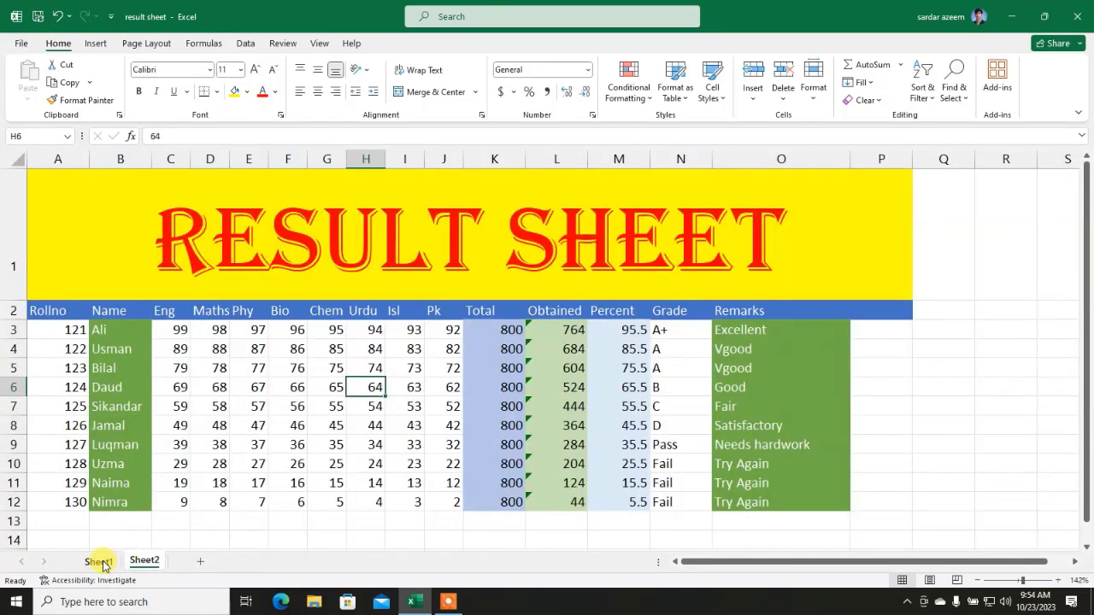
left_click(99, 563)
left_click(142, 561)
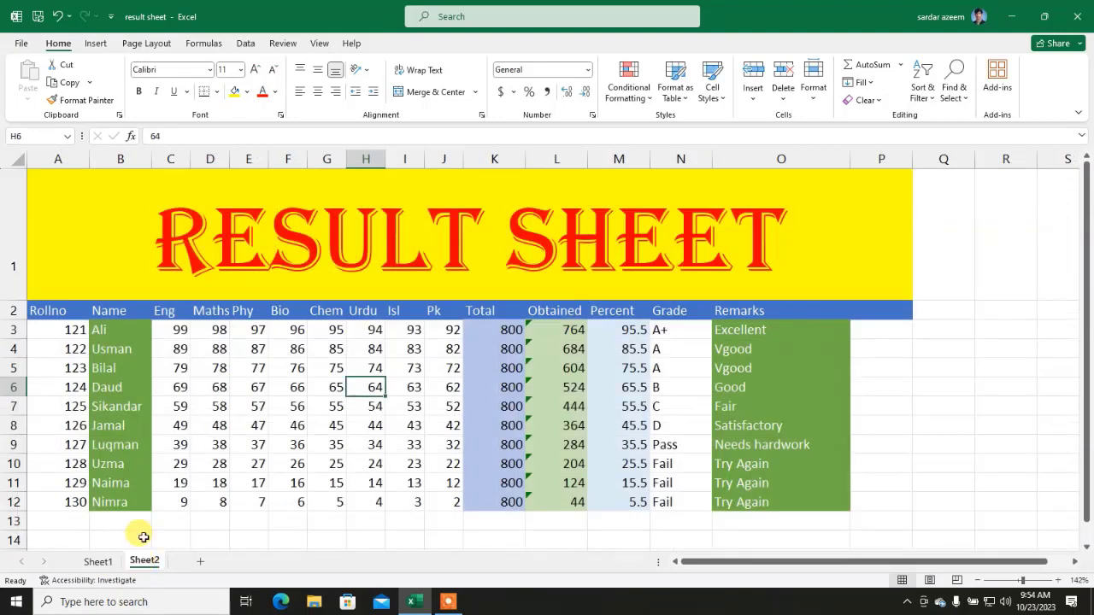
Step: Hide Sheet2, then unhide it from the hidden sheets list
left_click(813, 85)
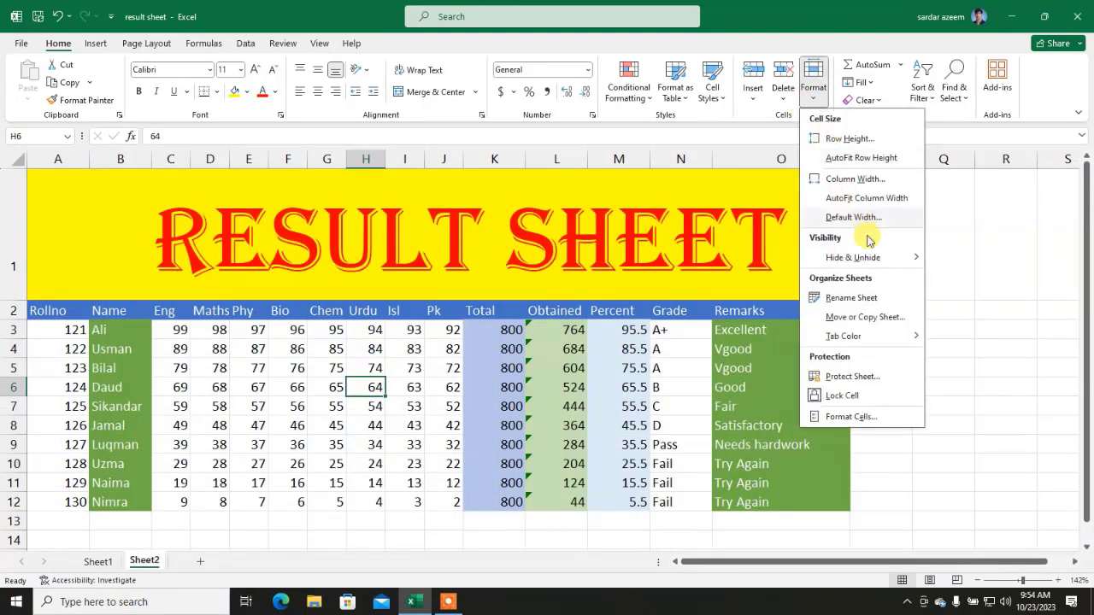
mouse_move(897, 259)
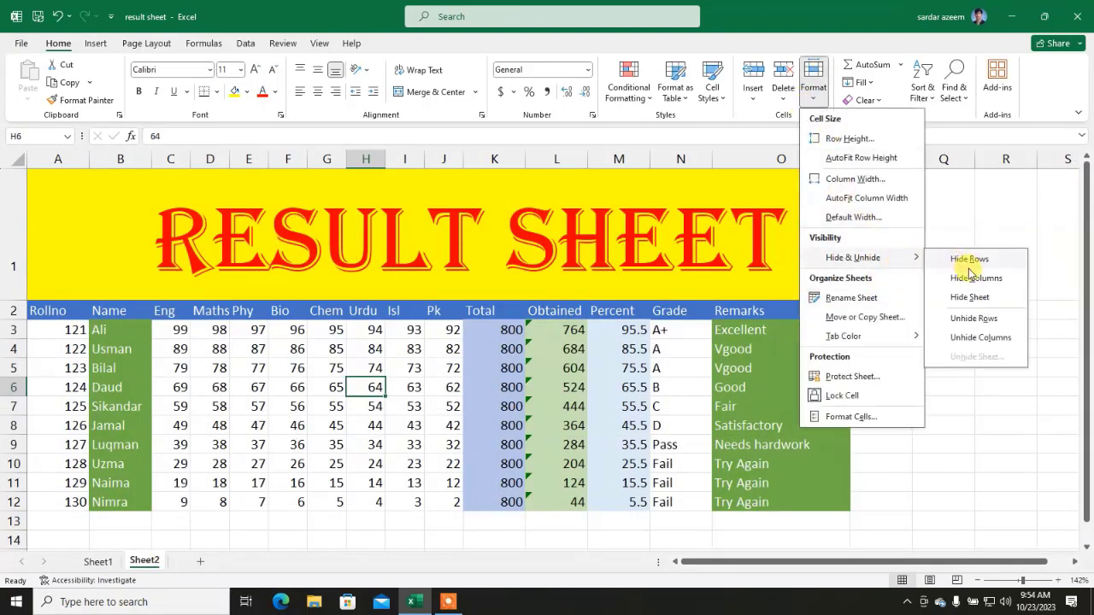
left_click(969, 297)
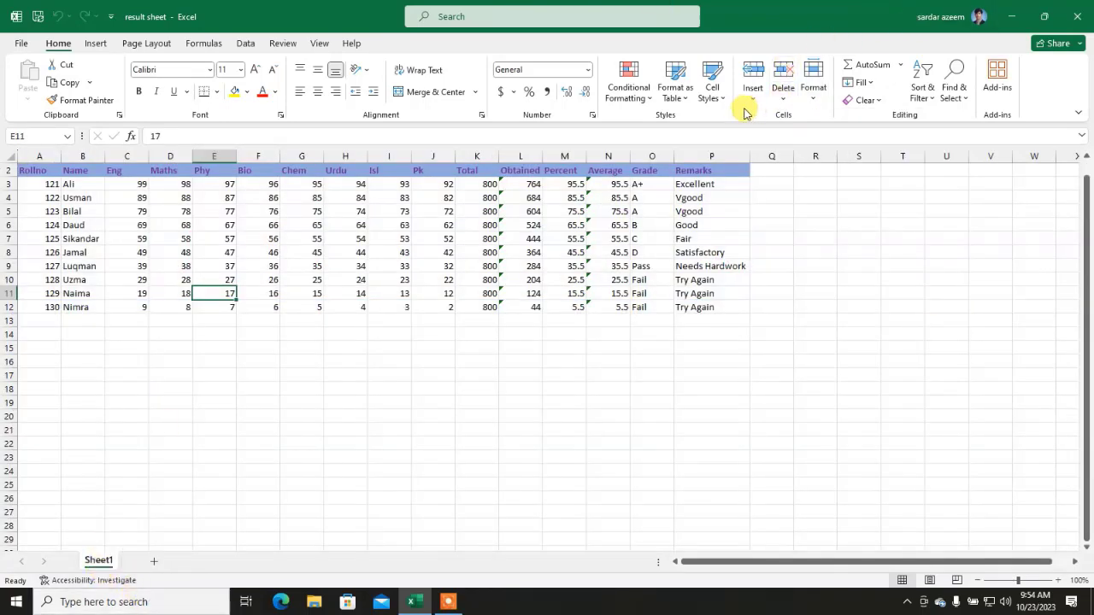
left_click(812, 86)
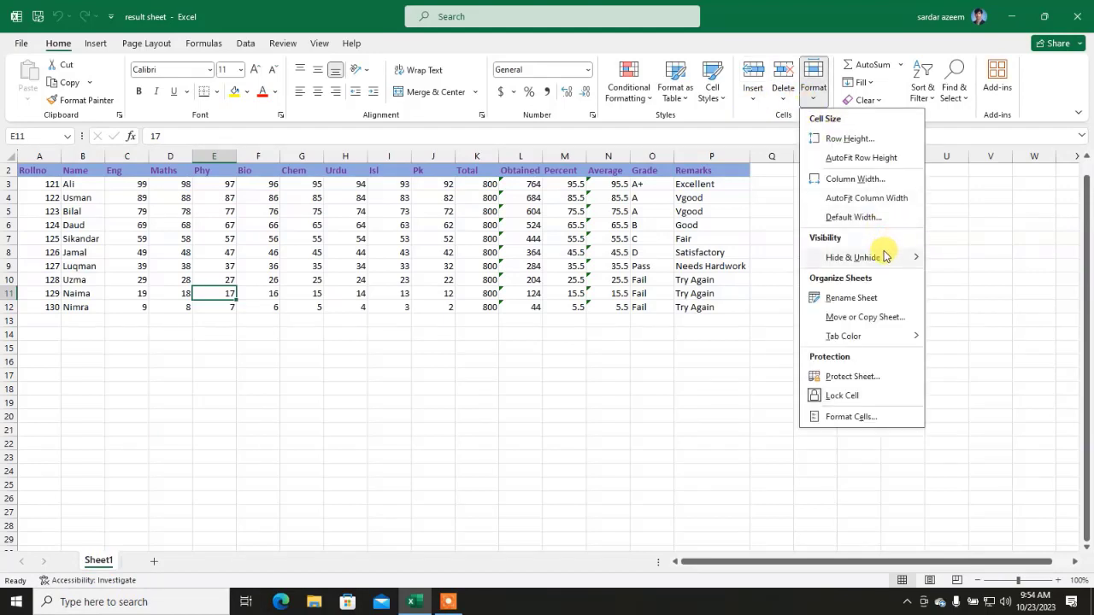
mouse_move(885, 256)
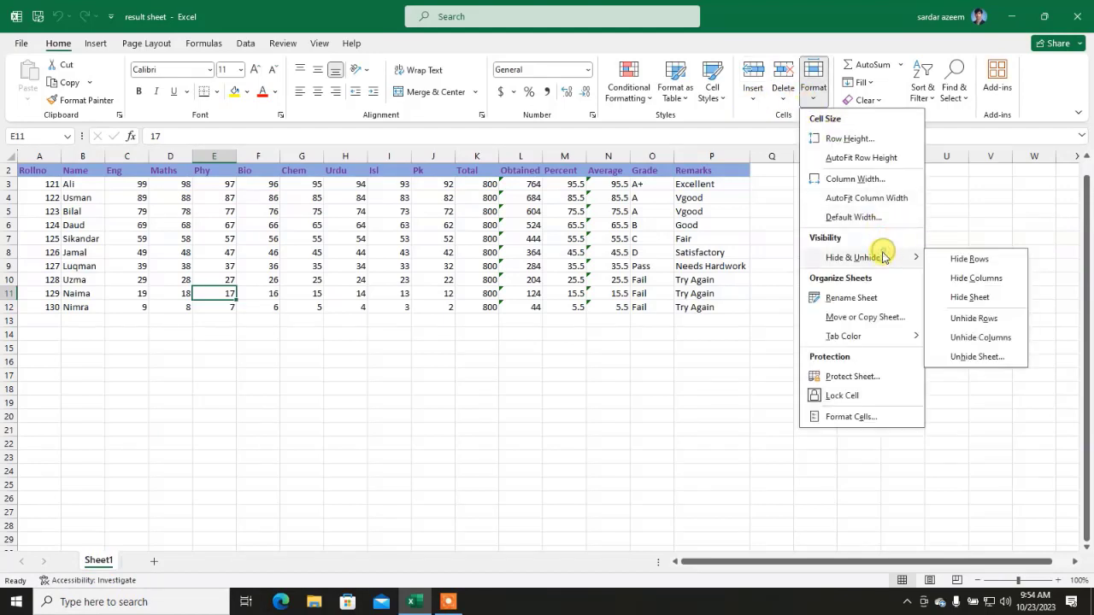
left_click(969, 357)
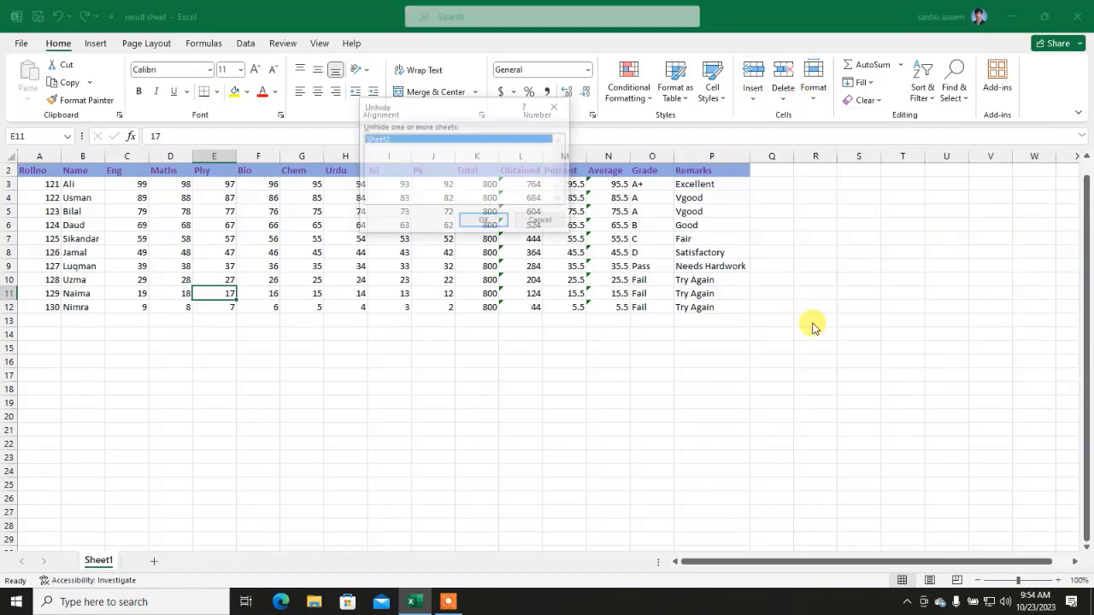
left_click(494, 223)
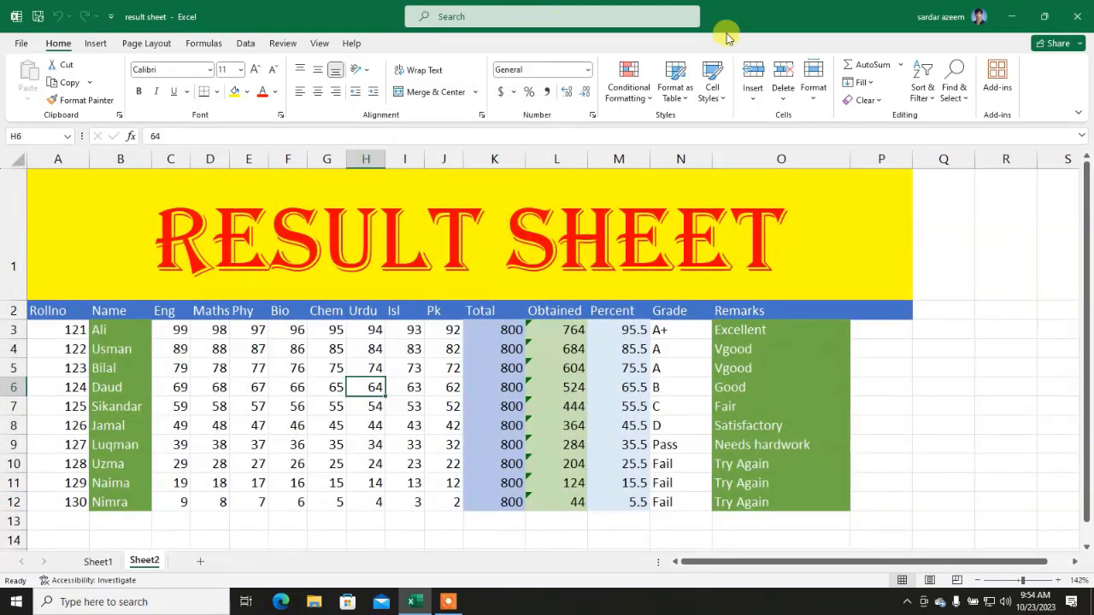
Step: Rename the Sheet2 tab to 'Result Sheet' using Format > Rename Sheet
left_click(813, 92)
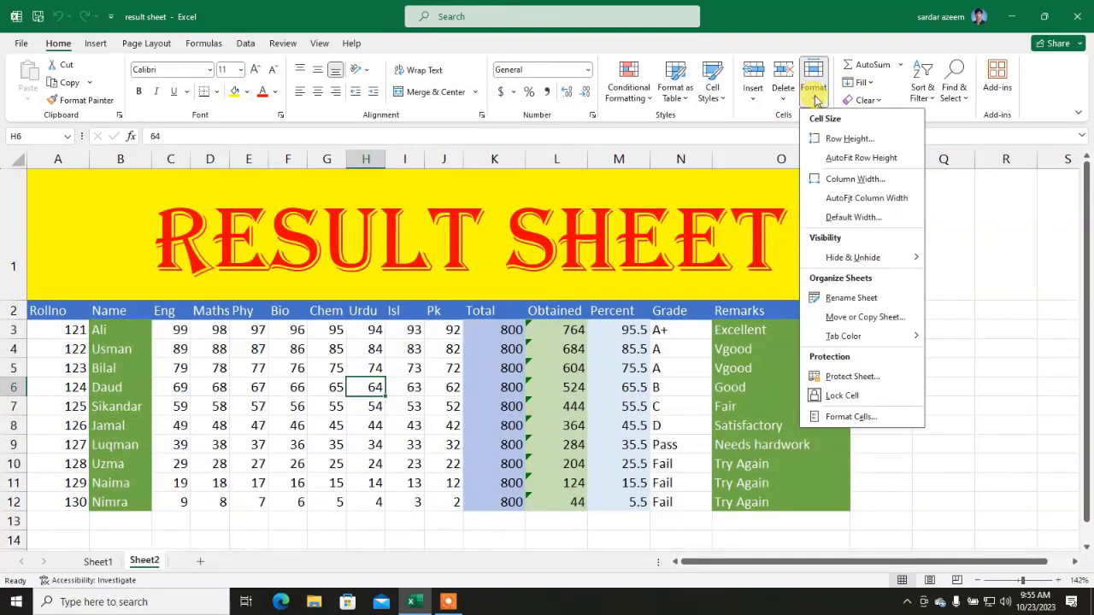
left_click(862, 299)
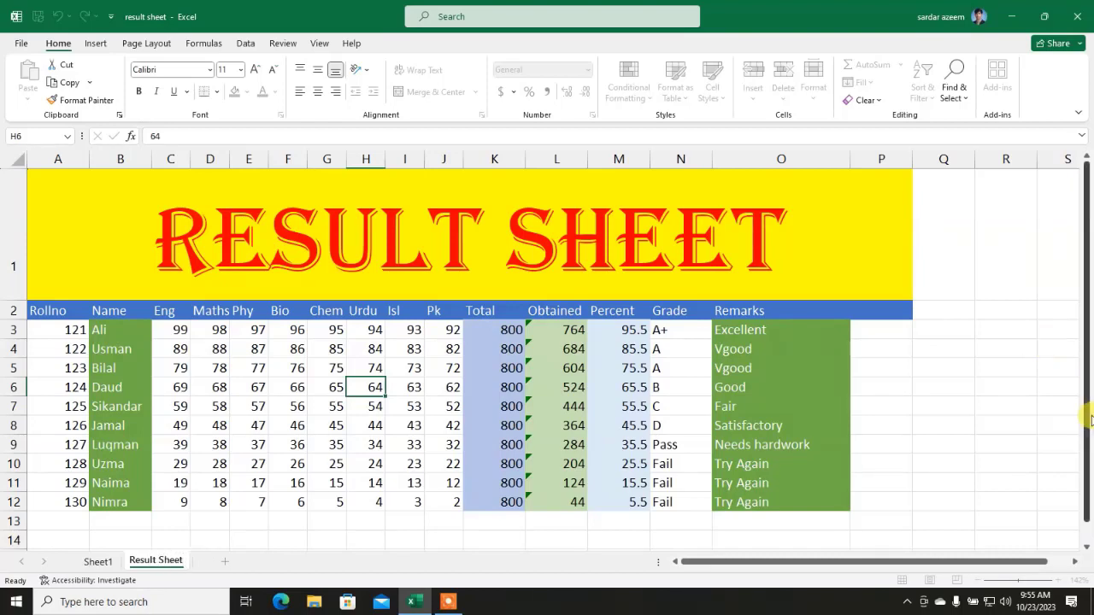
left_click(377, 504)
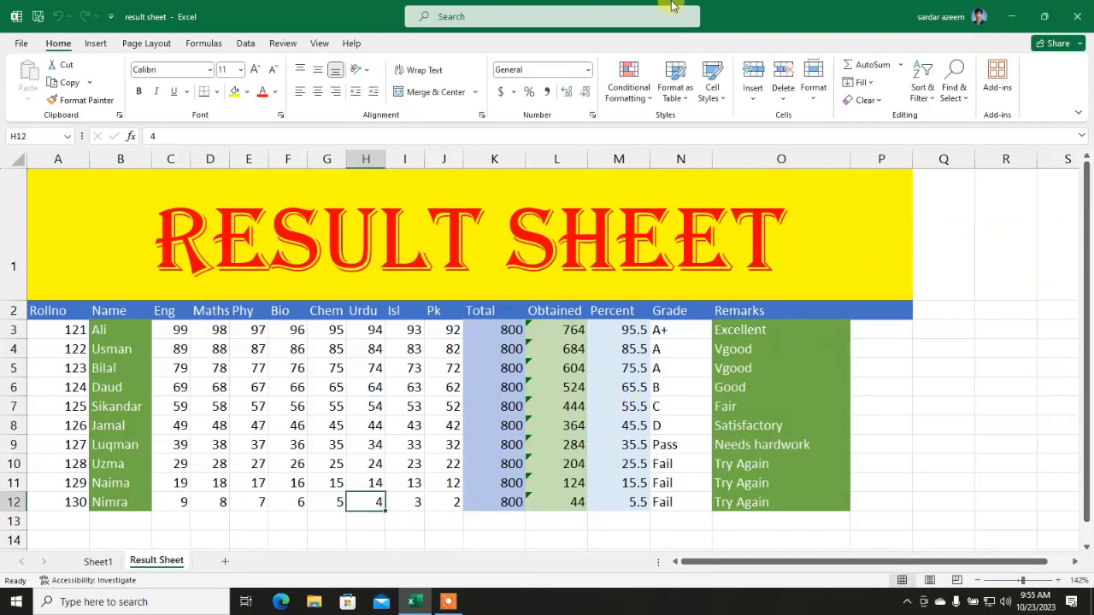
left_click(807, 96)
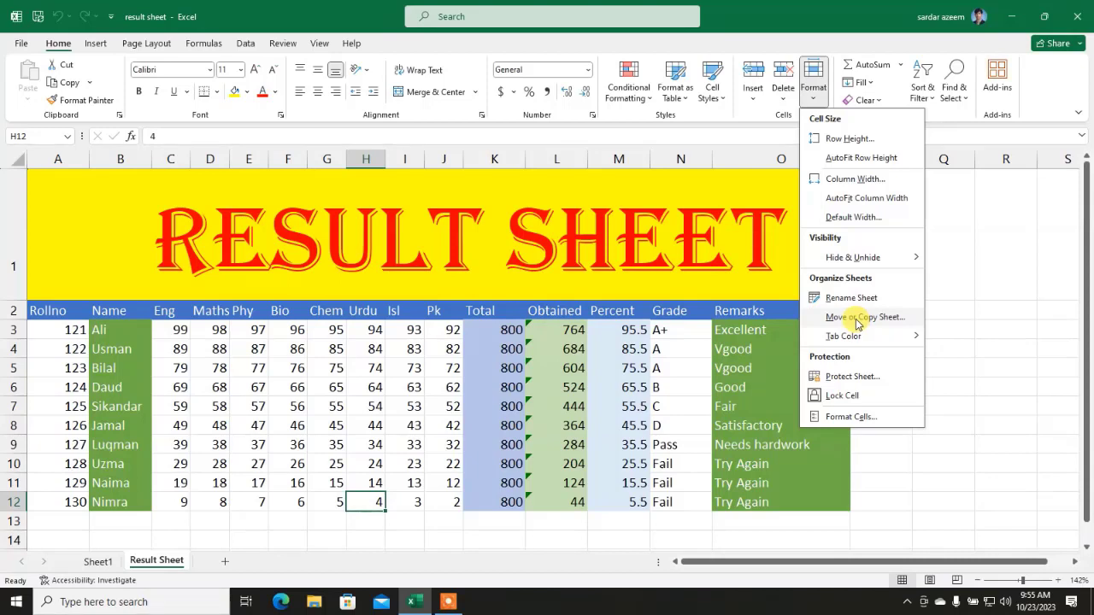
Step: Copy Result Sheet to (move to end), creating Result Sheet (2)
left_click(856, 323)
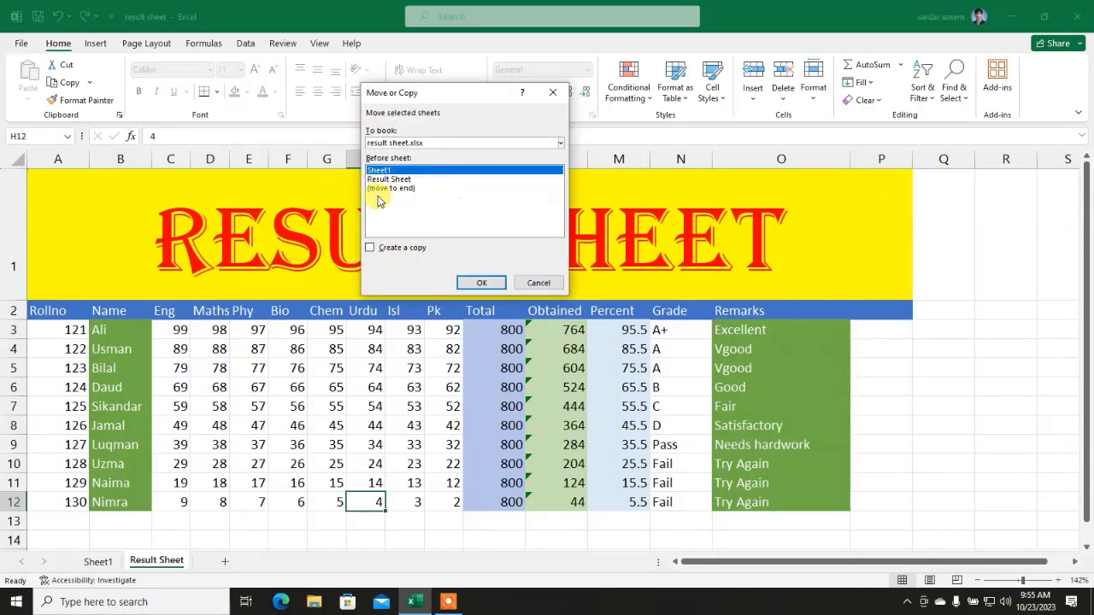
left_click(369, 248)
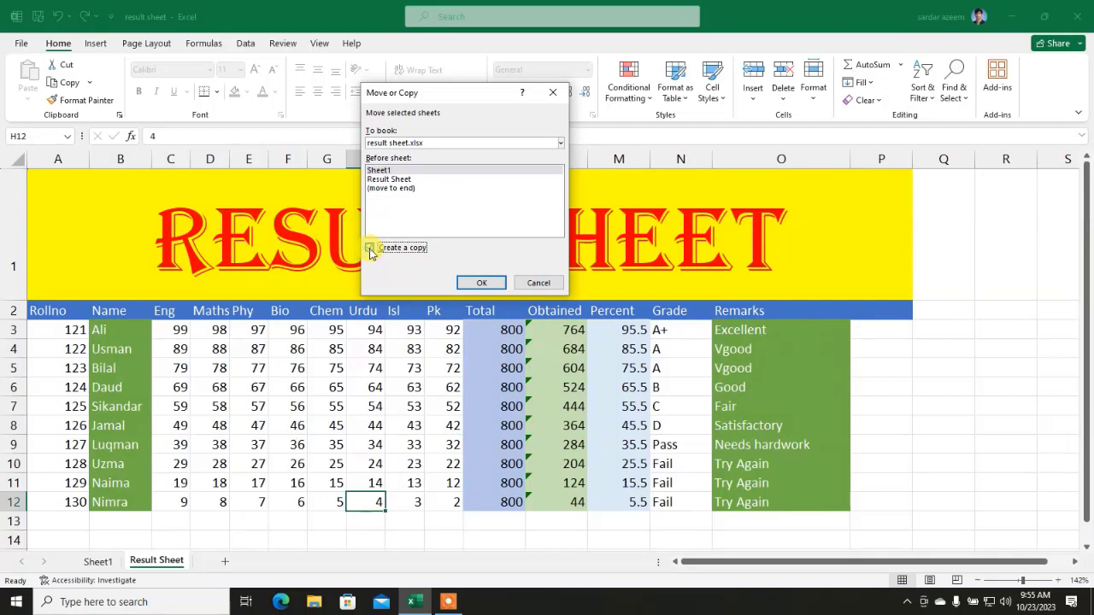
left_click(395, 189)
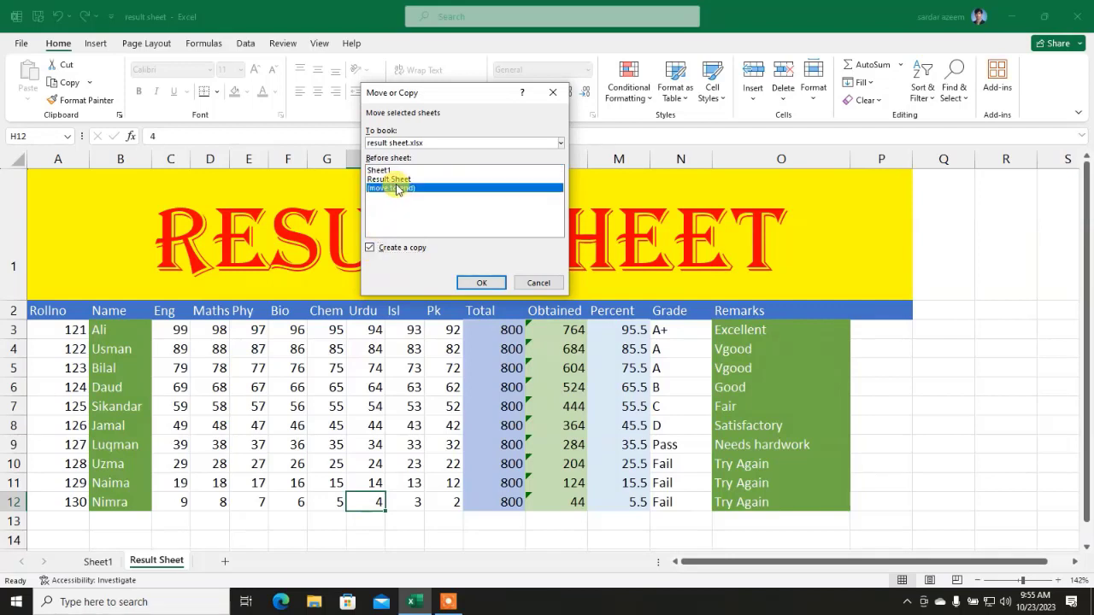
left_click(491, 285)
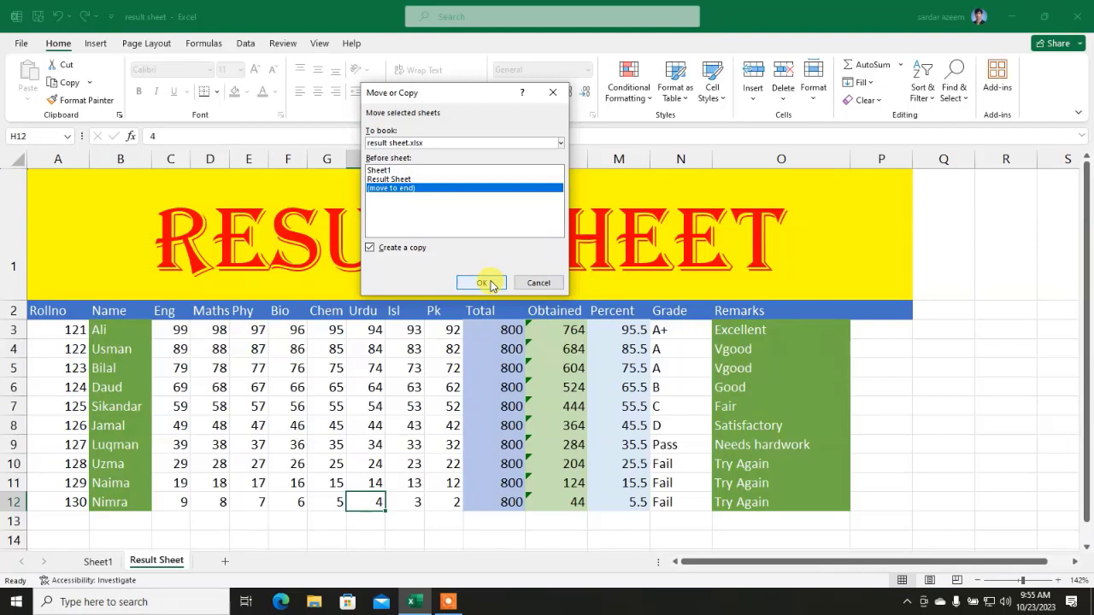
Step: Give the Result Sheet tab a blue tab colour
left_click(159, 562)
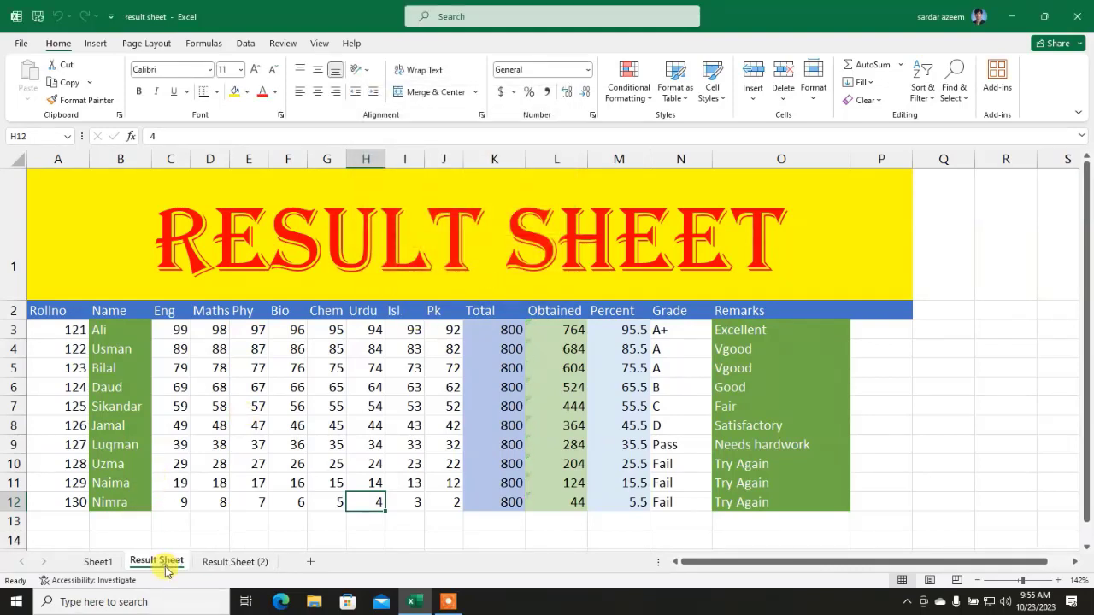
left_click(239, 561)
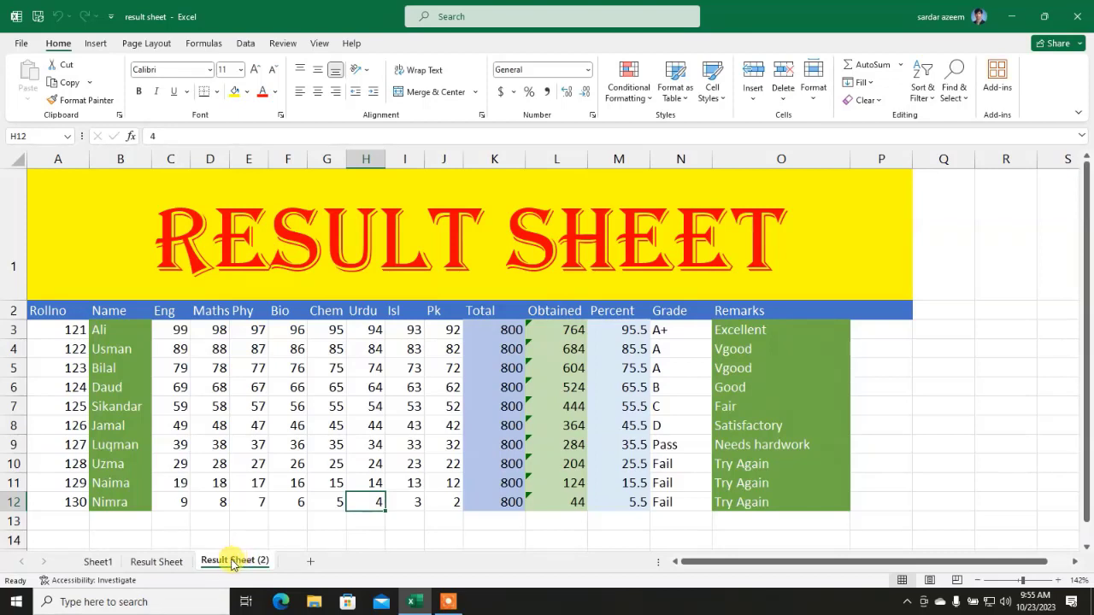
left_click(167, 562)
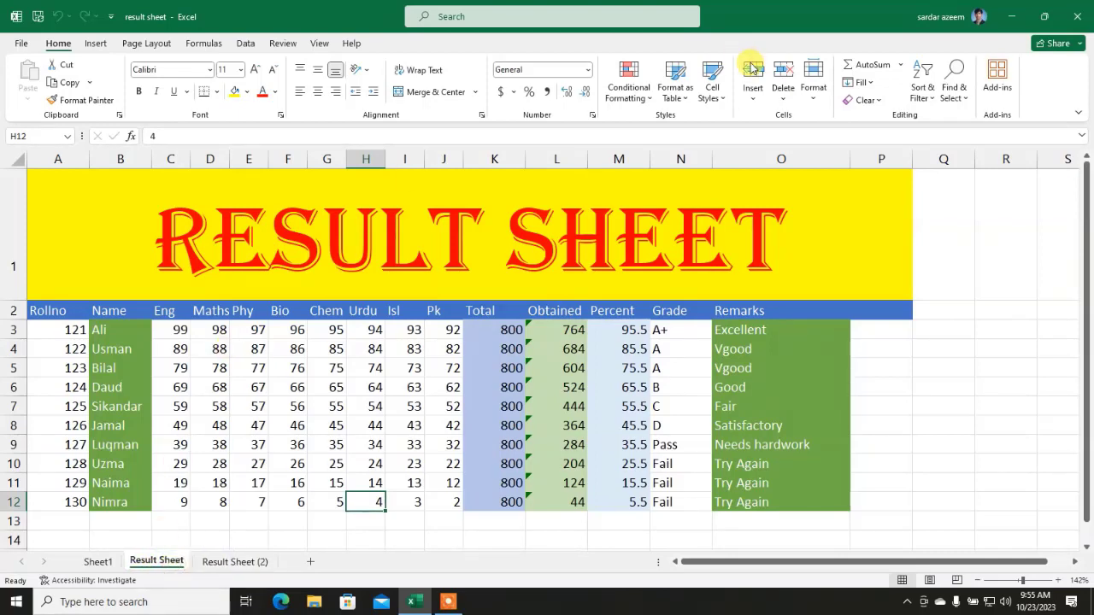
left_click(813, 85)
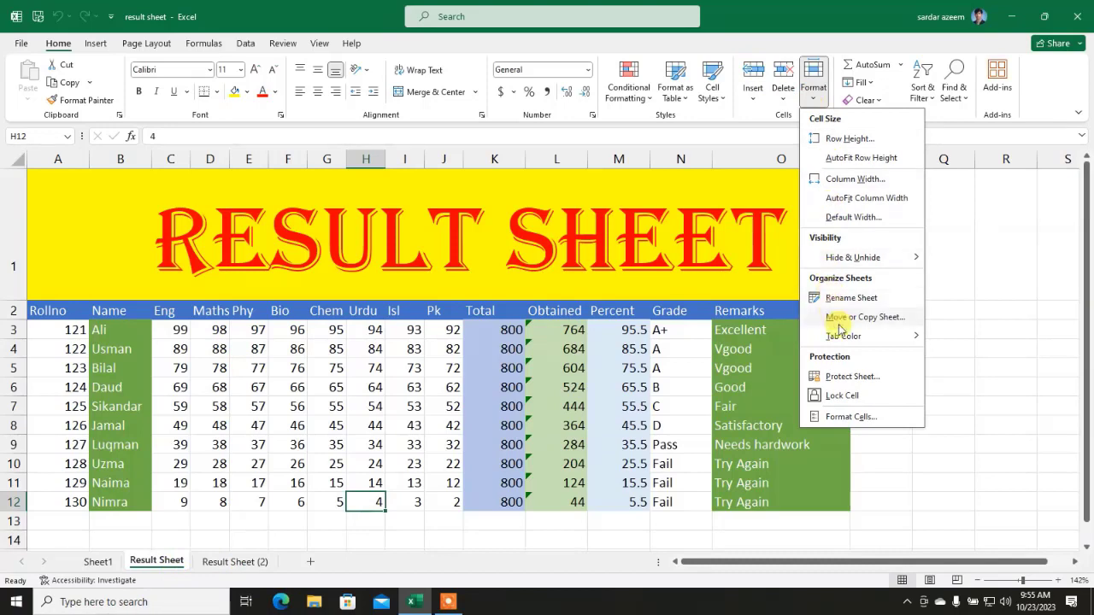
mouse_move(885, 336)
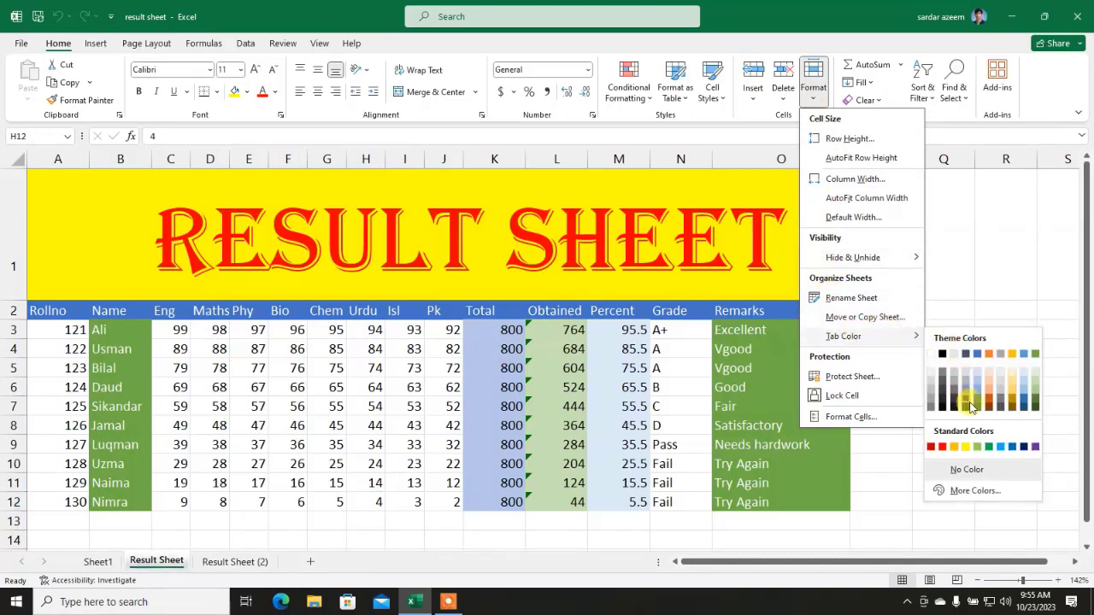
left_click(977, 395)
Step: Colour the Result Sheet (2) tab red and return to Result Sheet
left_click(261, 561)
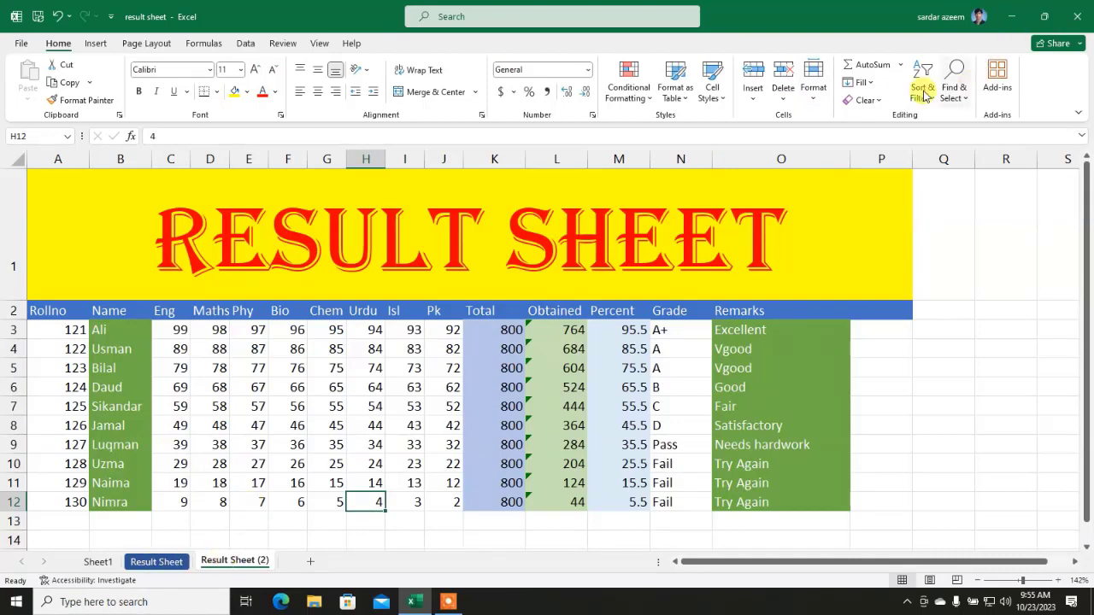
left_click(814, 89)
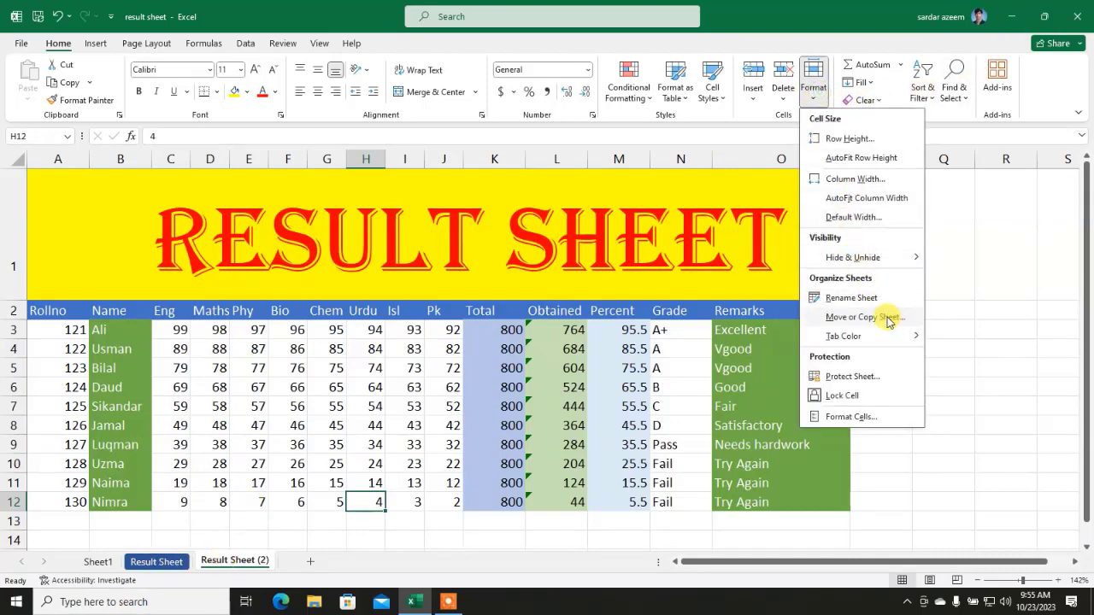
mouse_move(897, 339)
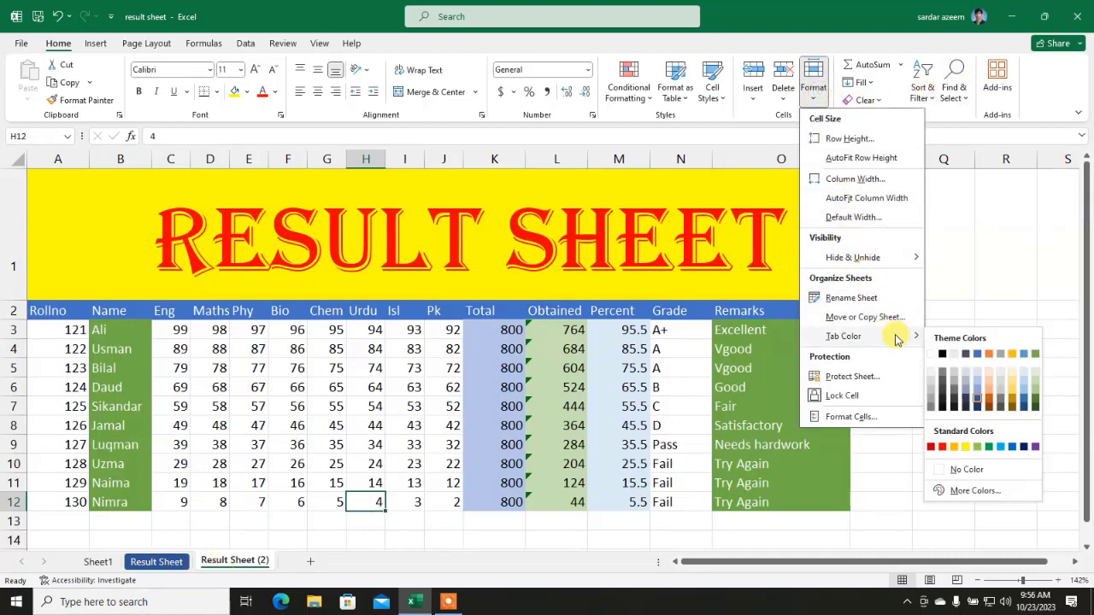
left_click(939, 447)
left_click(168, 562)
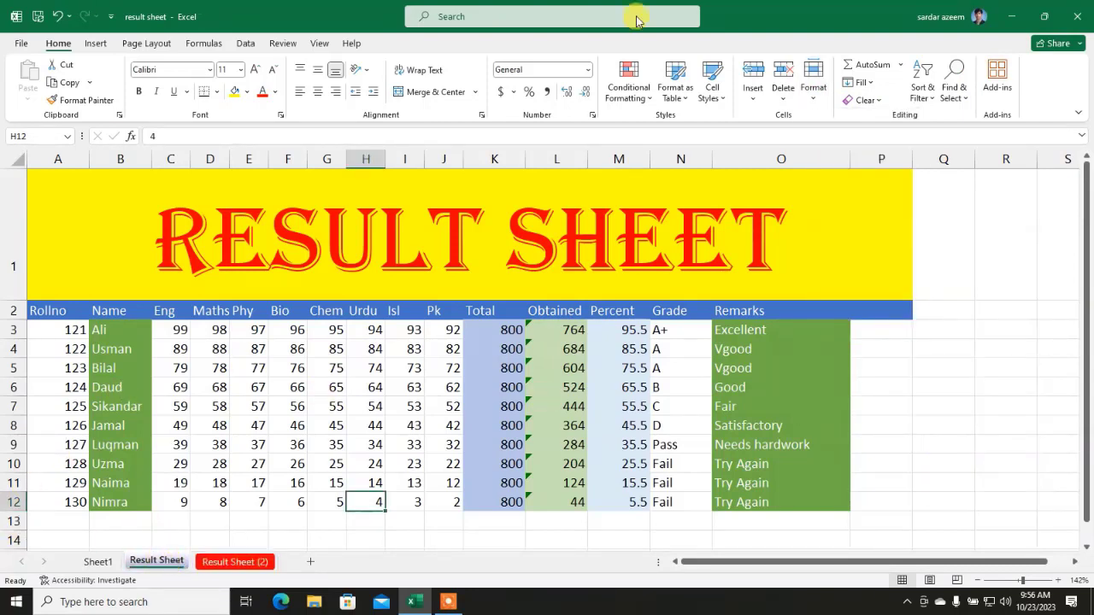
left_click(814, 95)
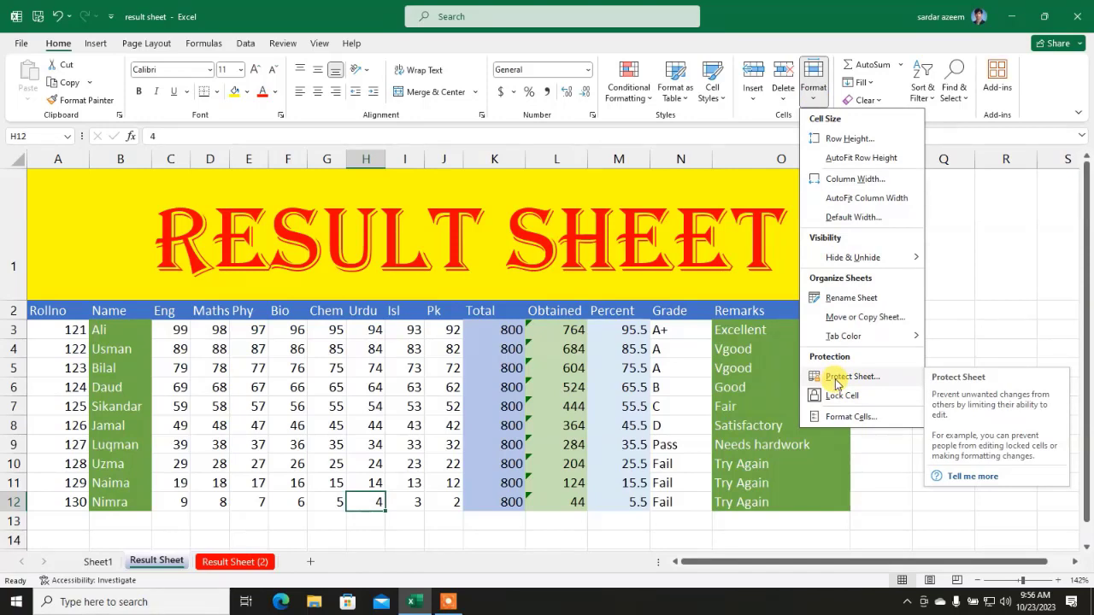
Step: Start Protect Sheet and allow all actions, from formatting rows to editing scenarios
left_click(836, 379)
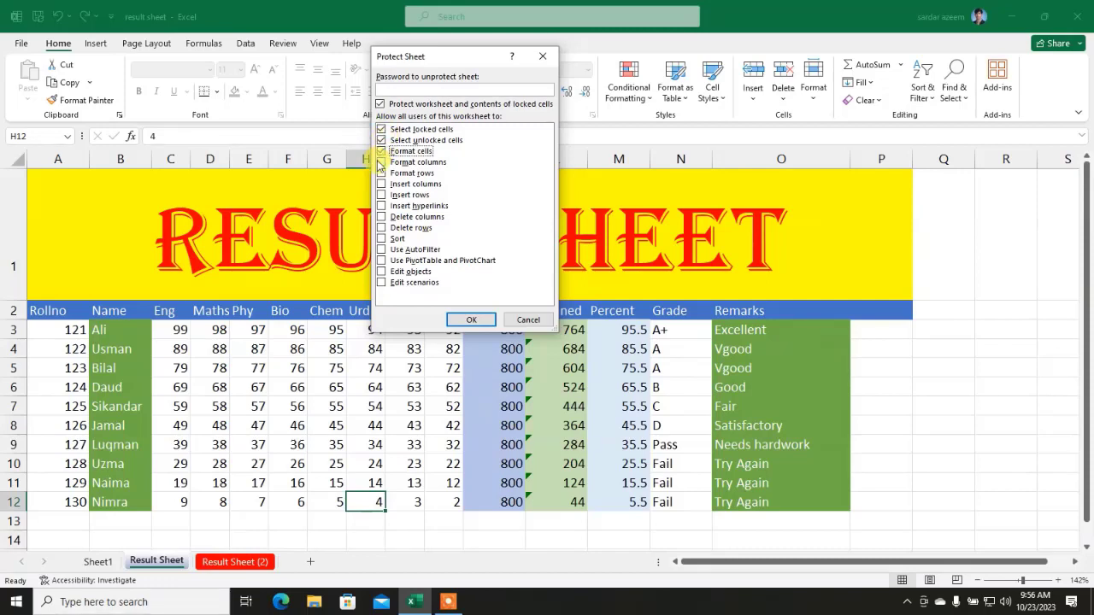
left_click(381, 173)
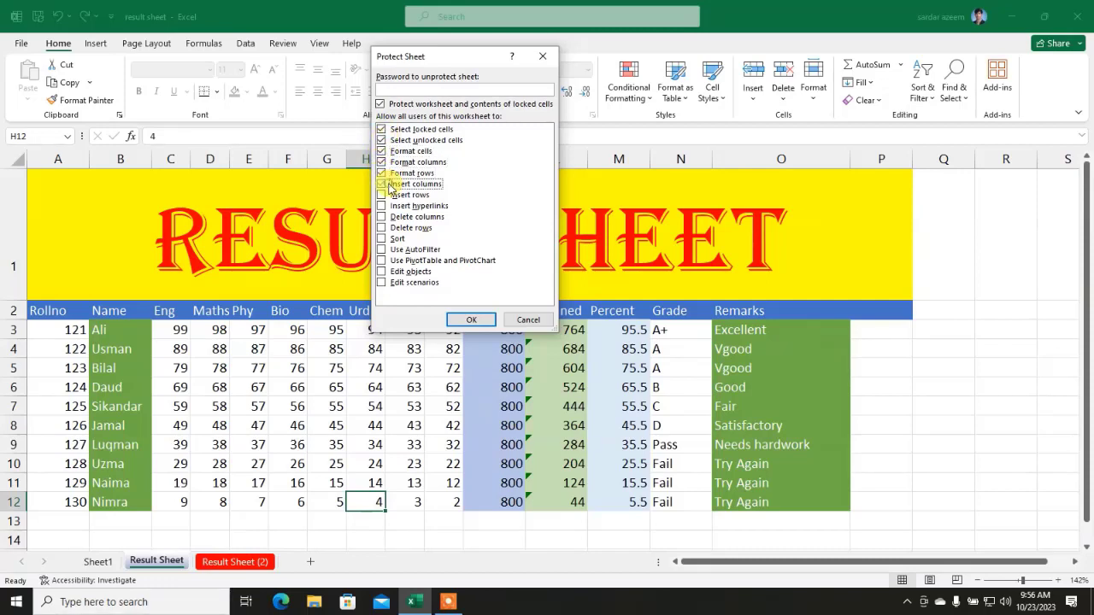
left_click(387, 186)
left_click(381, 206)
left_click(381, 217)
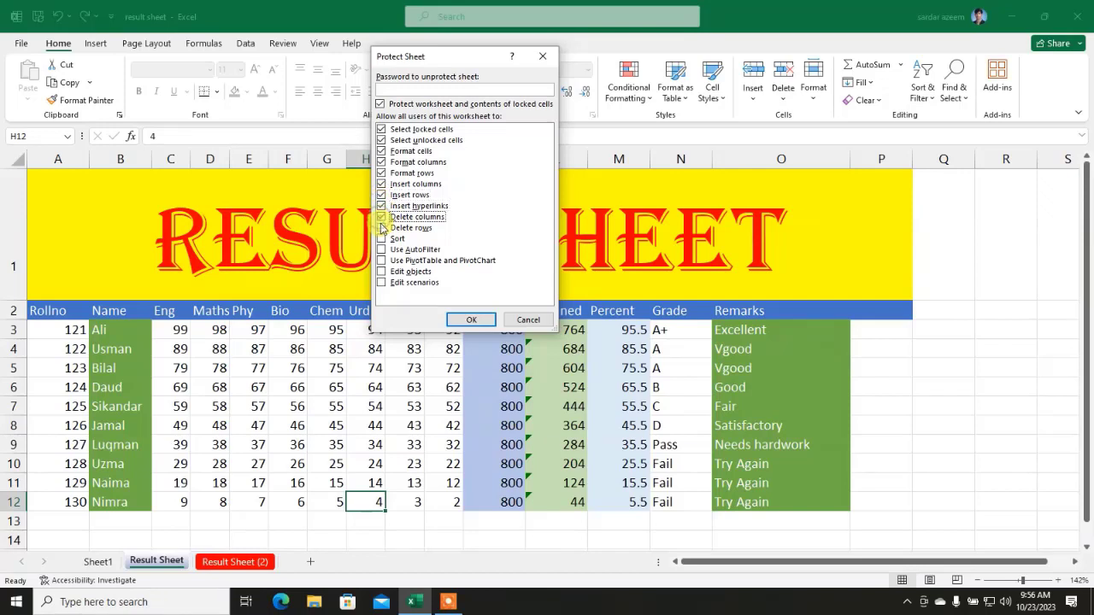
left_click(381, 228)
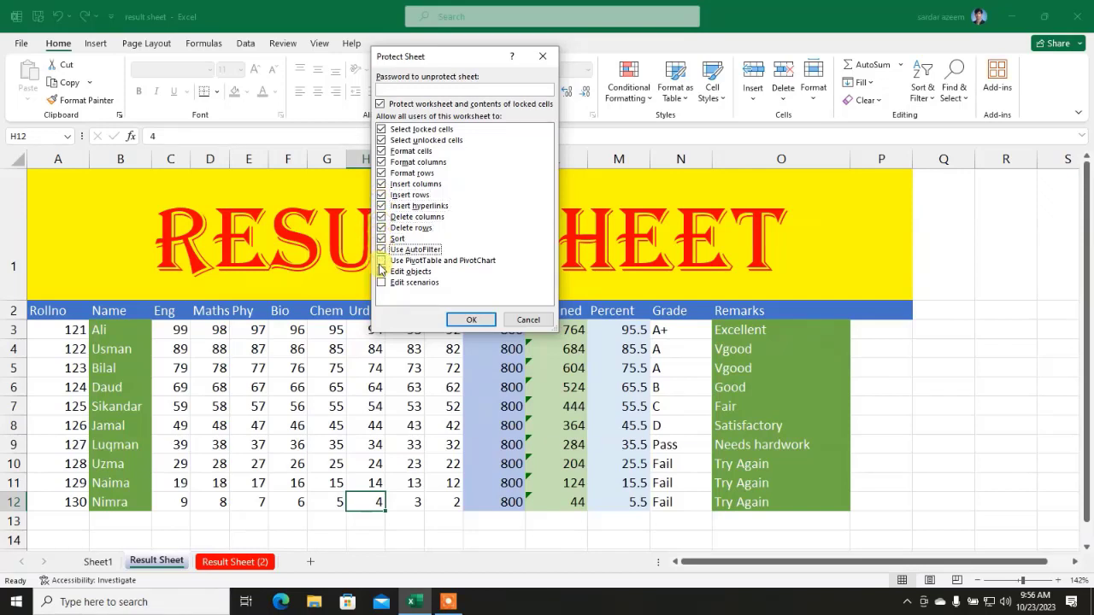
left_click(385, 261)
left_click(384, 273)
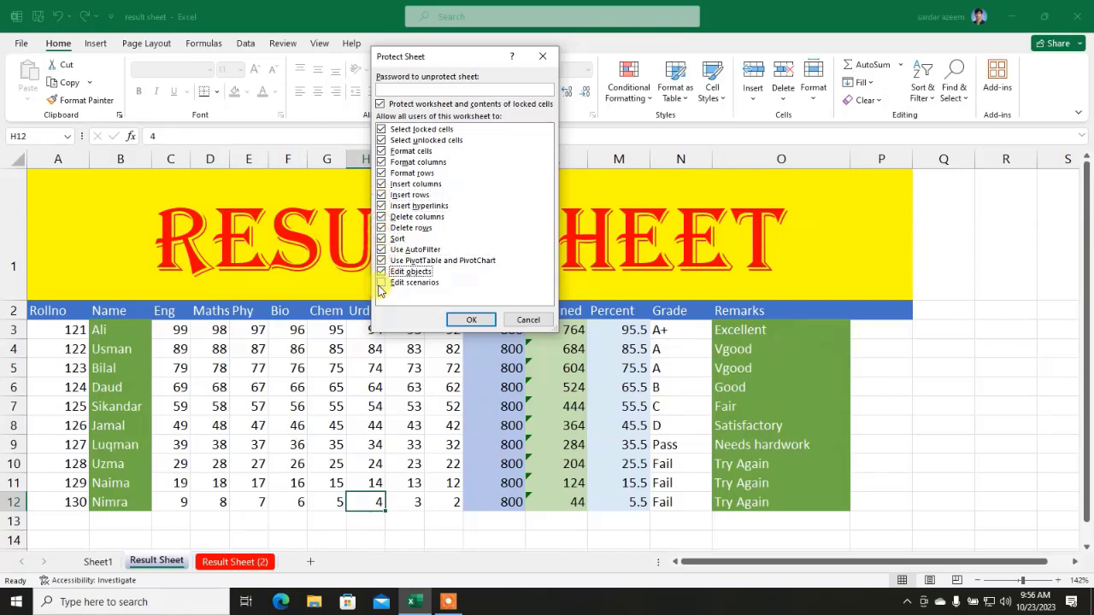
left_click(381, 283)
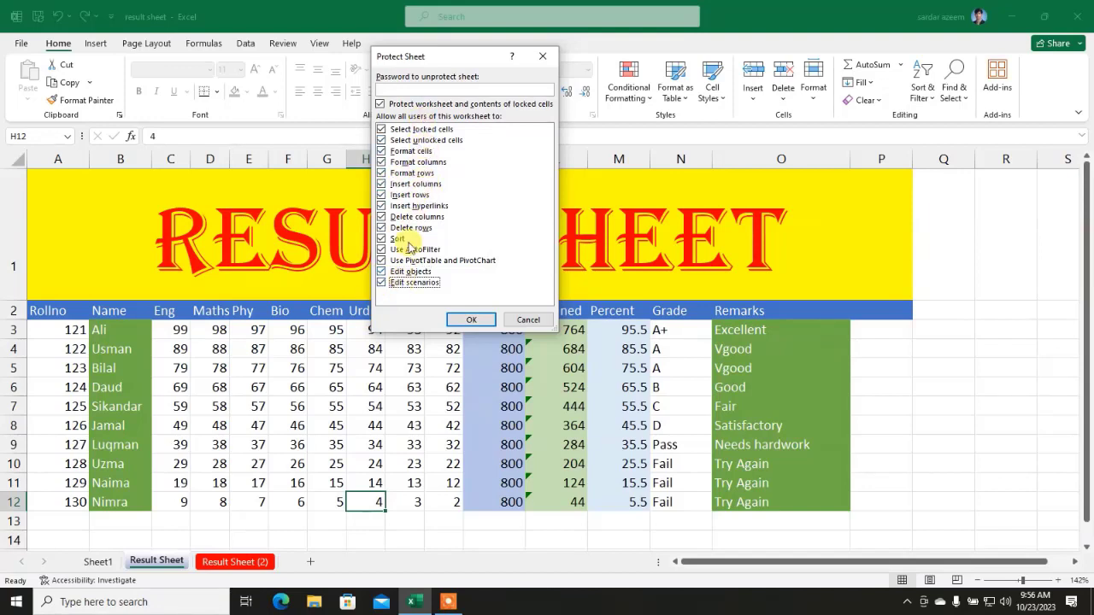
Step: Enter and confirm the protection password, then select cell E4 to test editing
left_click(393, 90)
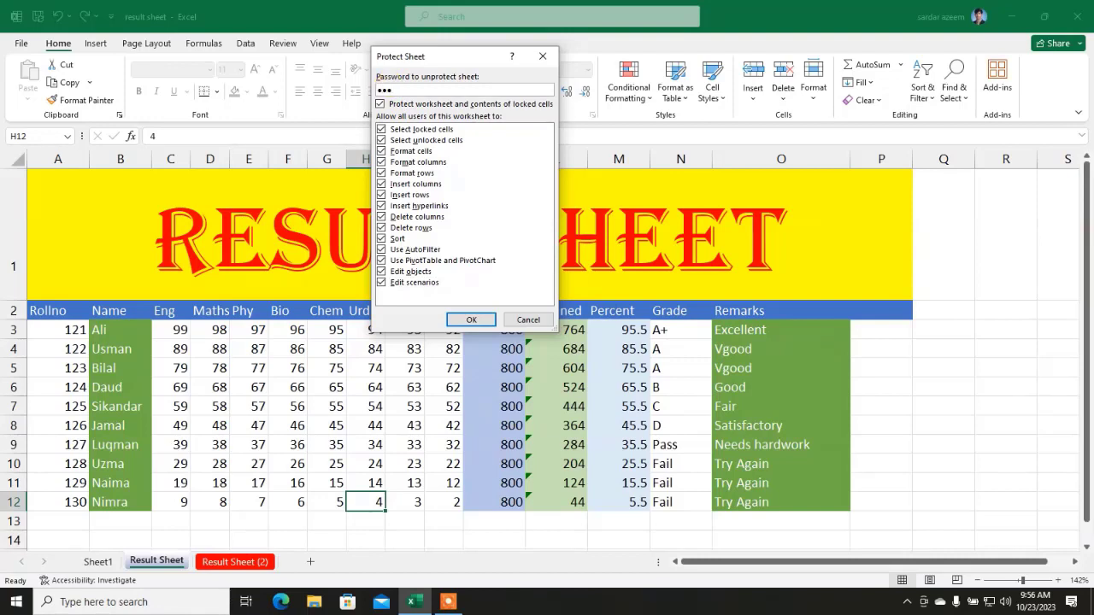
type("123")
key("Return")
type("1")
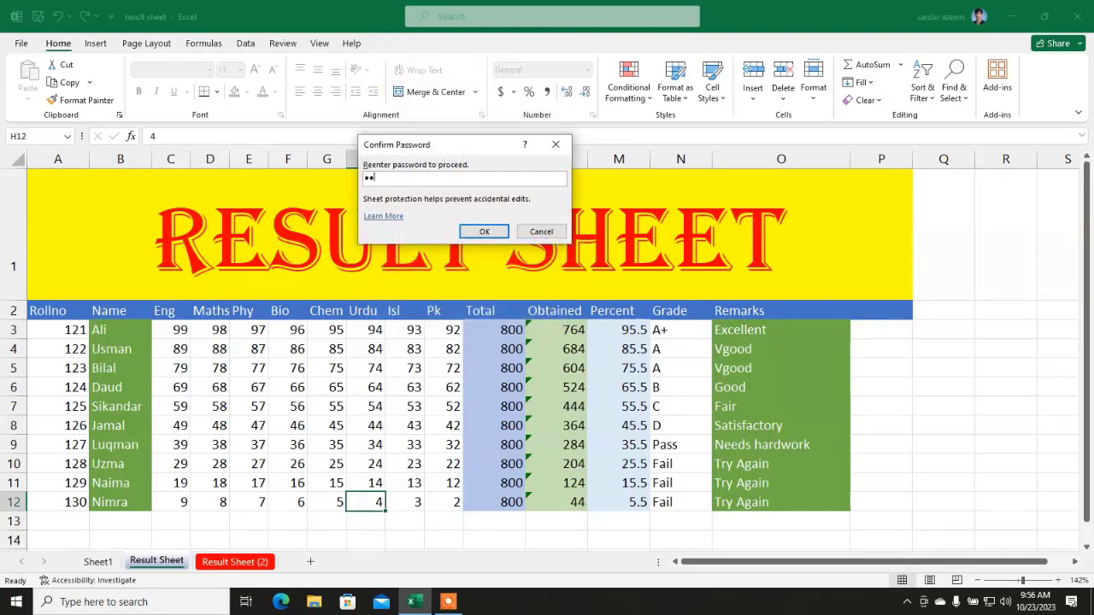
key("Return")
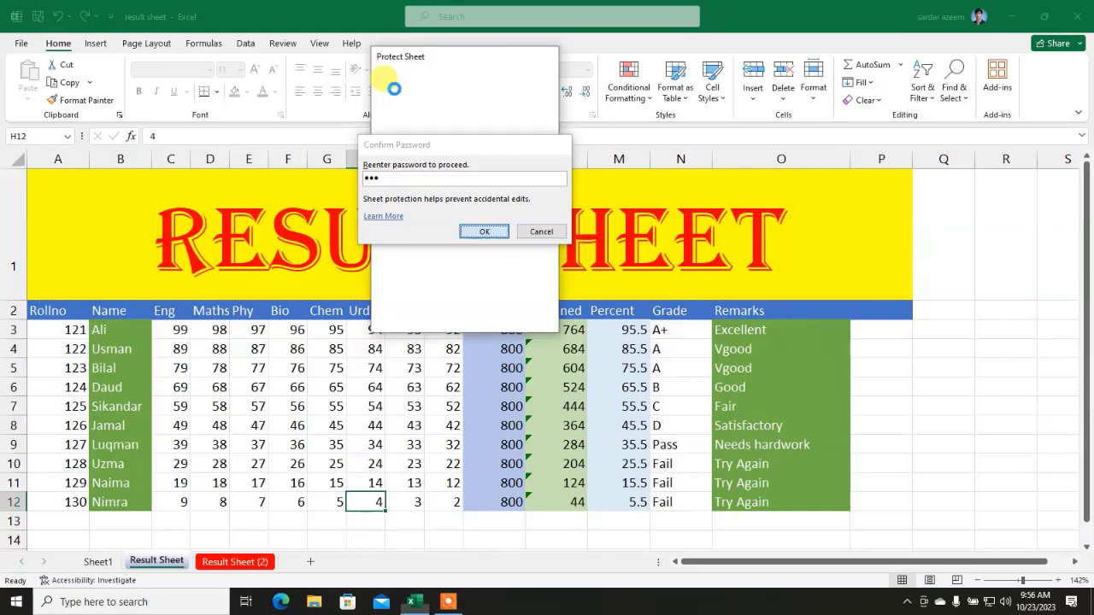
left_click(258, 348)
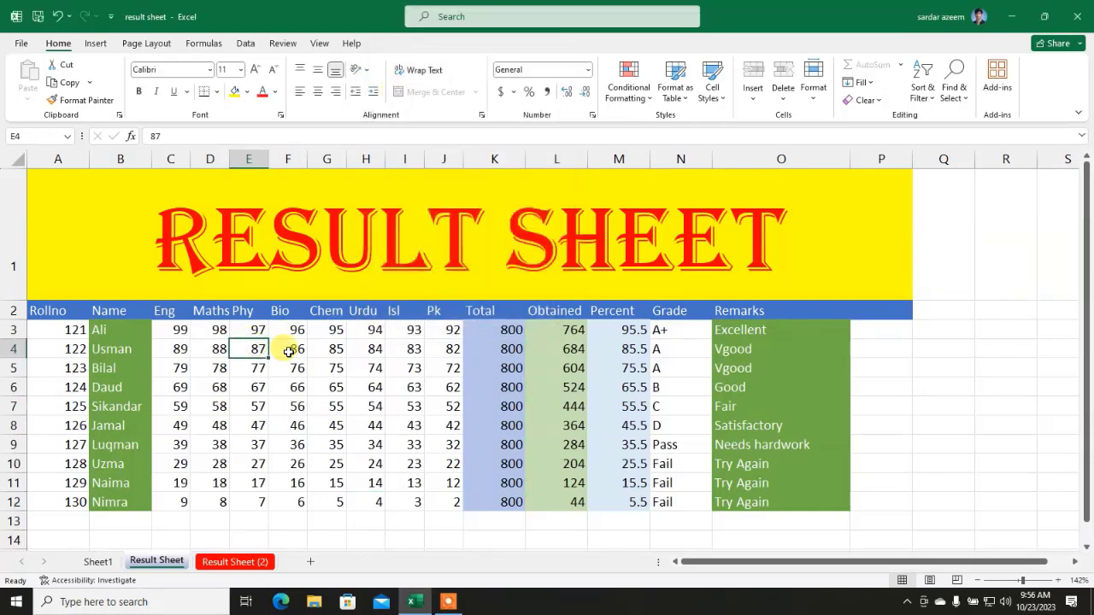
type("9")
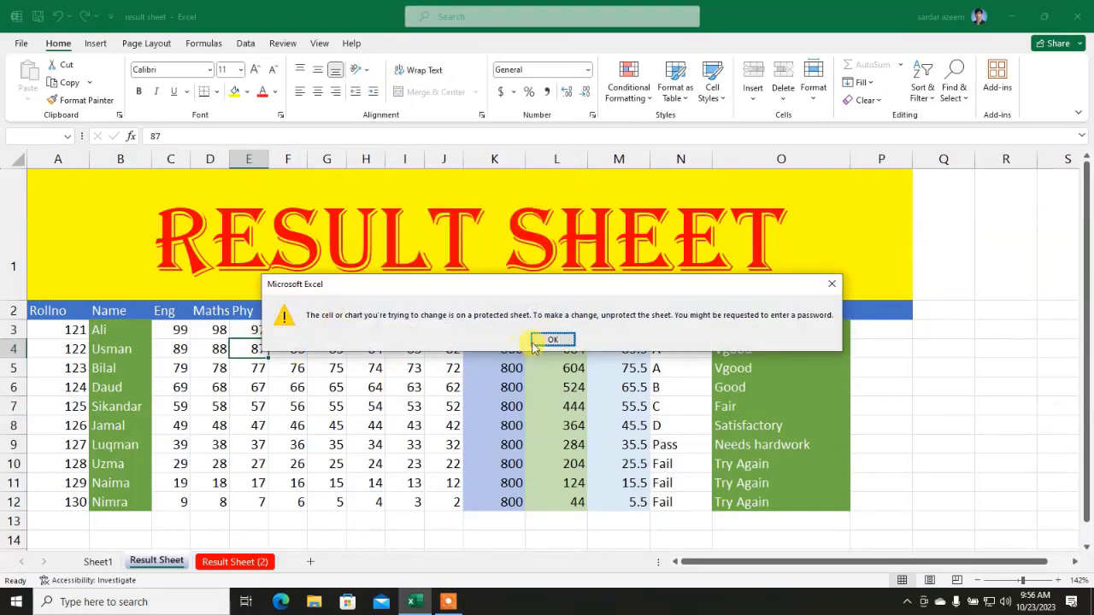
left_click(552, 340)
left_click(619, 406)
left_click_drag(794, 444, 80, 365)
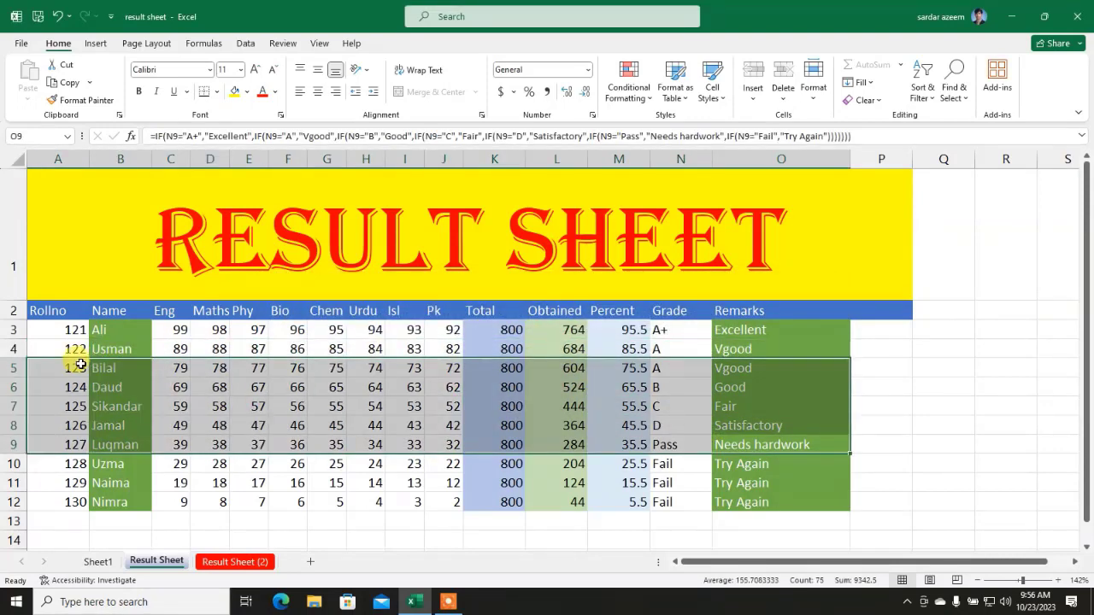
key("Delete")
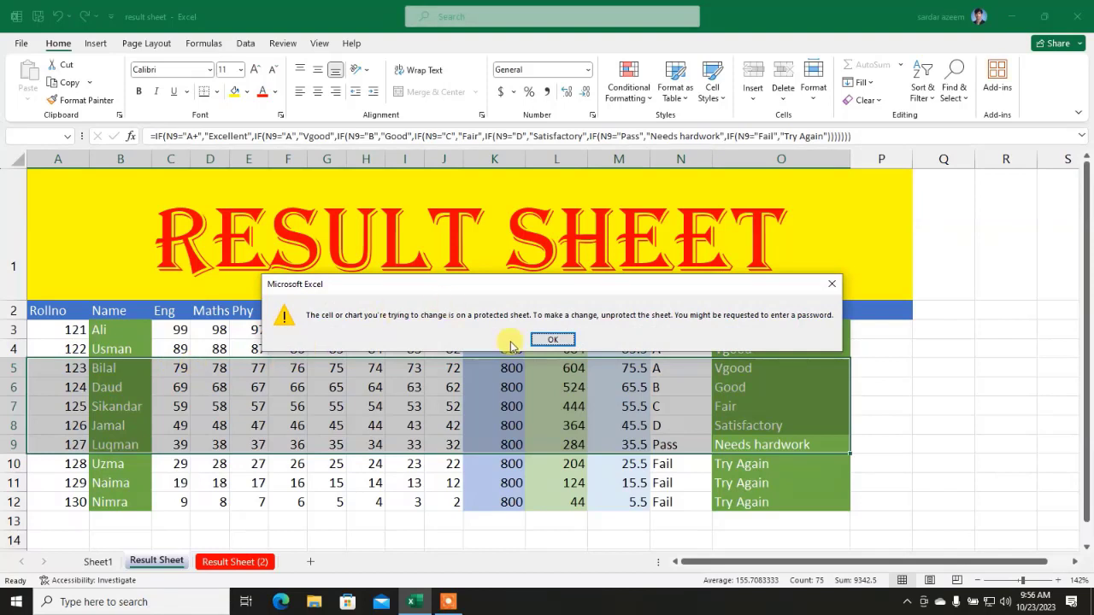
left_click(549, 339)
left_click(366, 349)
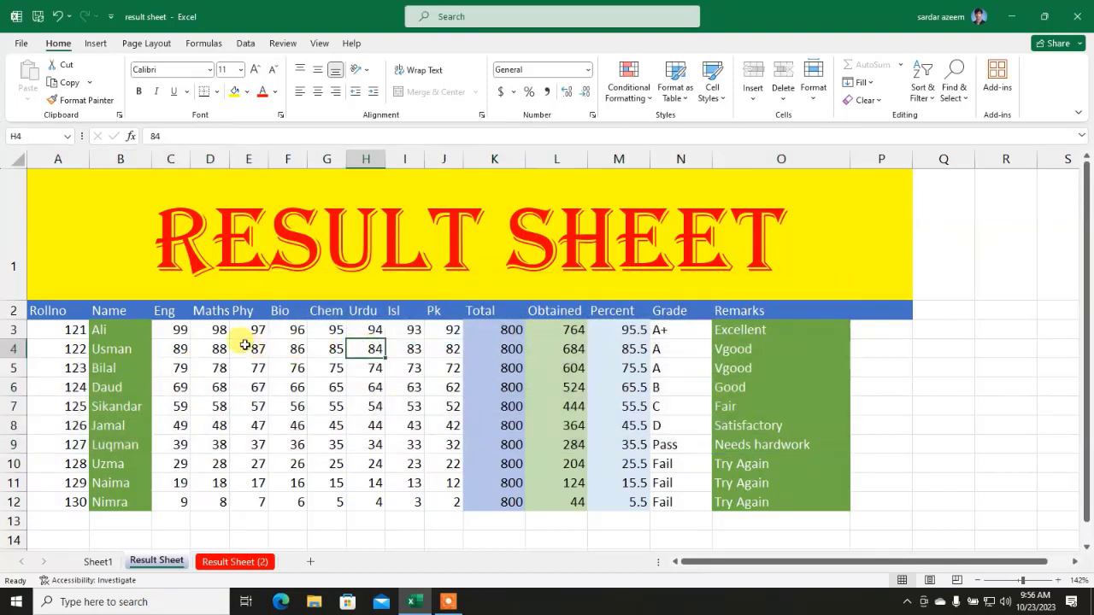
left_click_drag(176, 330, 439, 503)
left_click(262, 91)
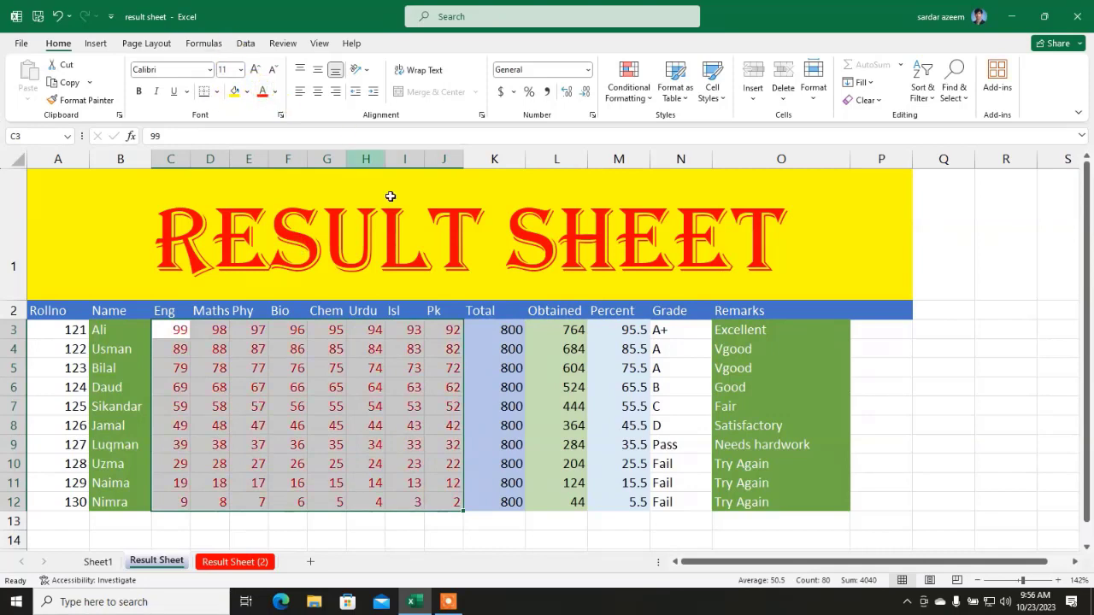
left_click(389, 363)
key("ctrl+z")
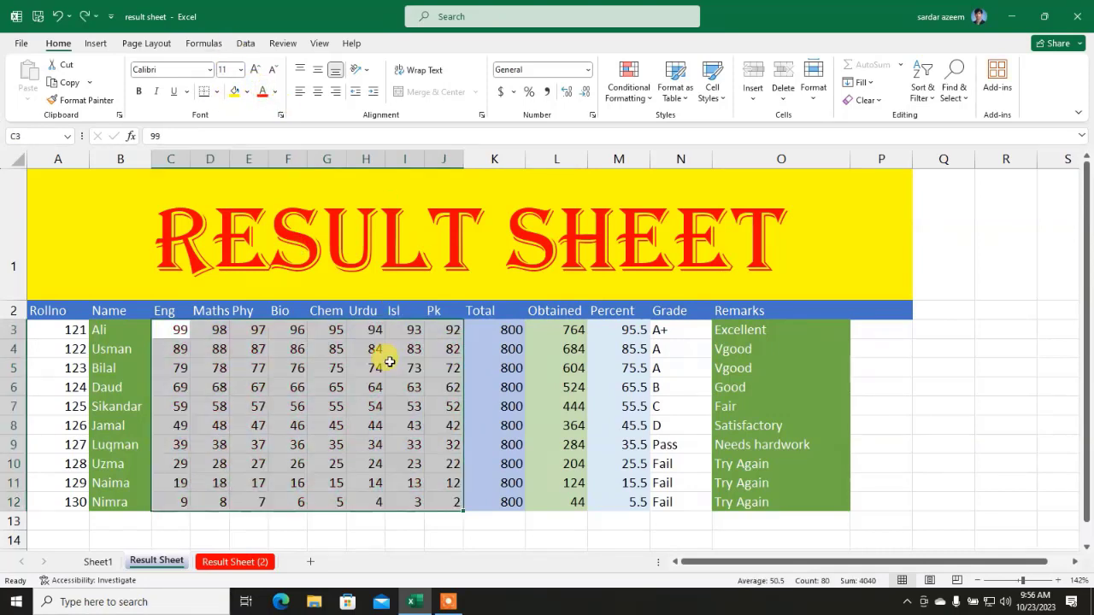
left_click(367, 368)
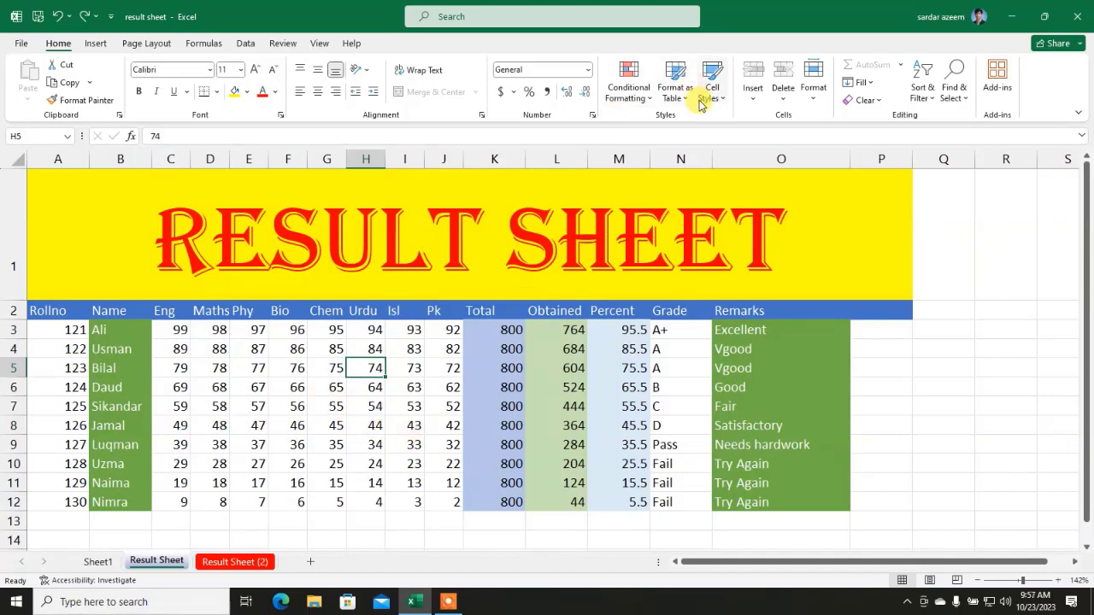
Step: Unprotect the Result Sheet by submitting its password
left_click(812, 101)
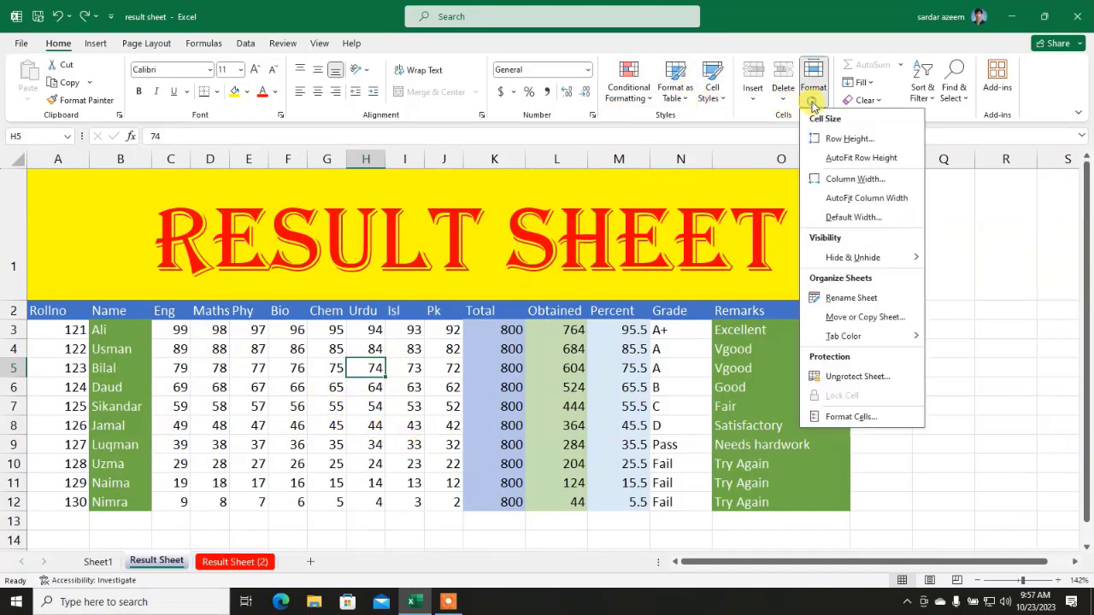
left_click(858, 375)
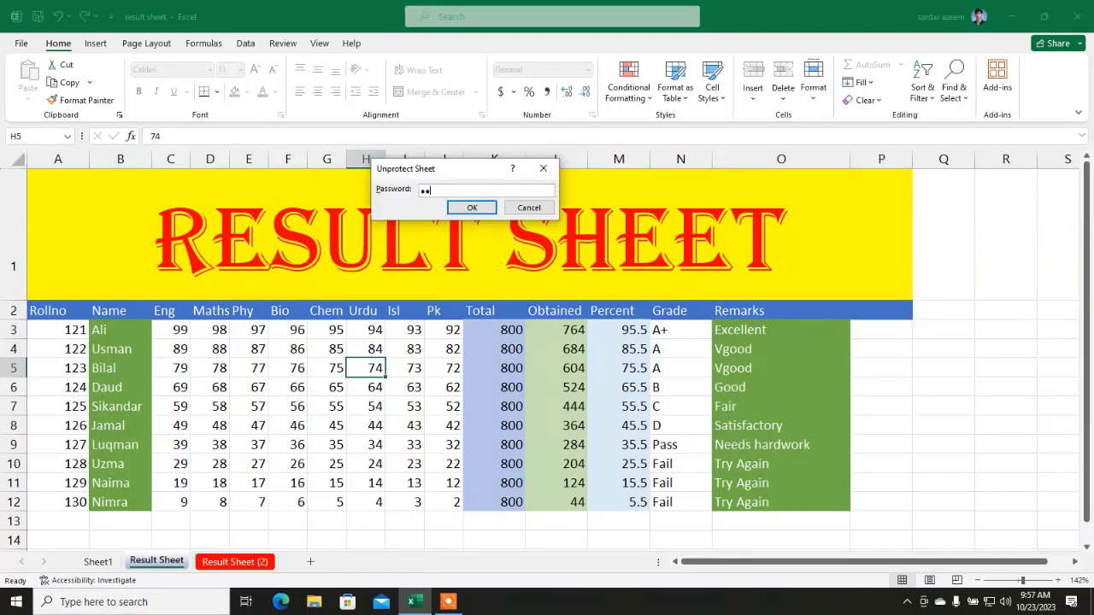
key("Return")
key("Return")
left_click(432, 400)
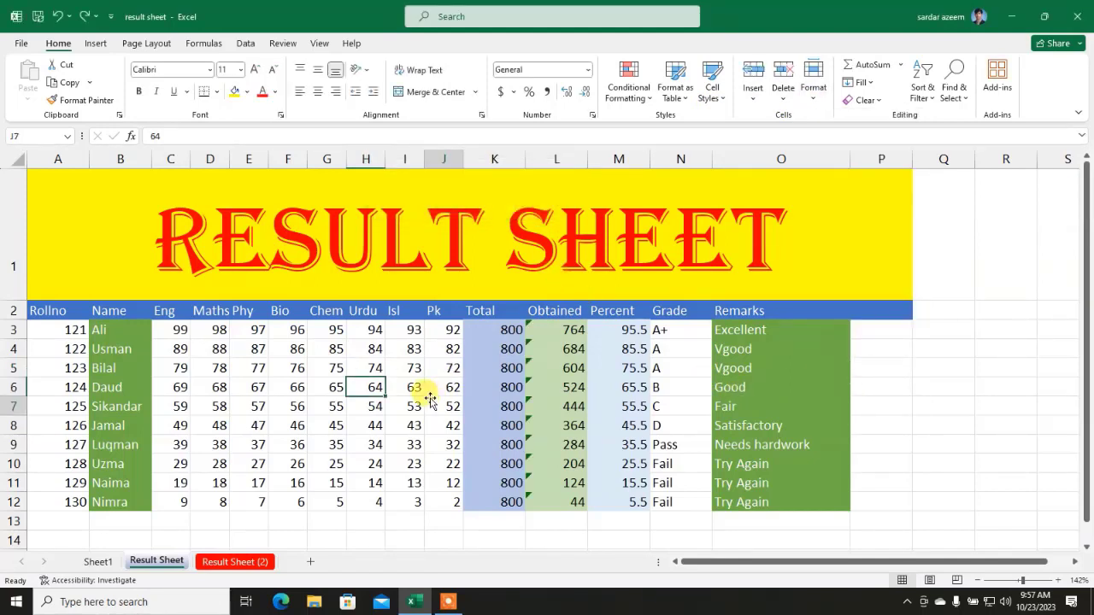
Step: Toggle Lock Cell on cell F5
left_click(305, 365)
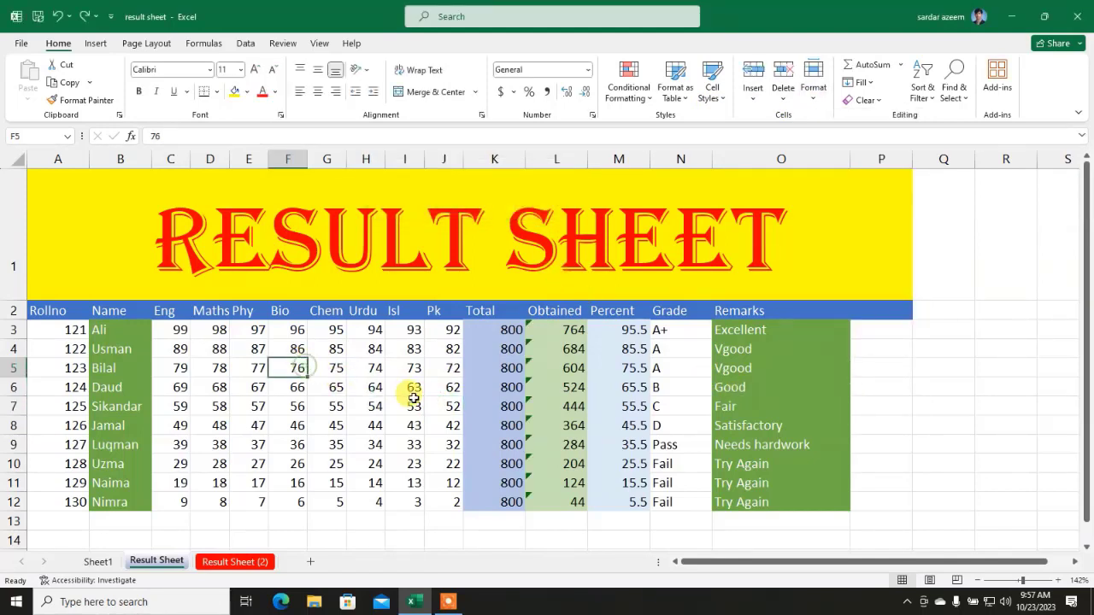
left_click(813, 90)
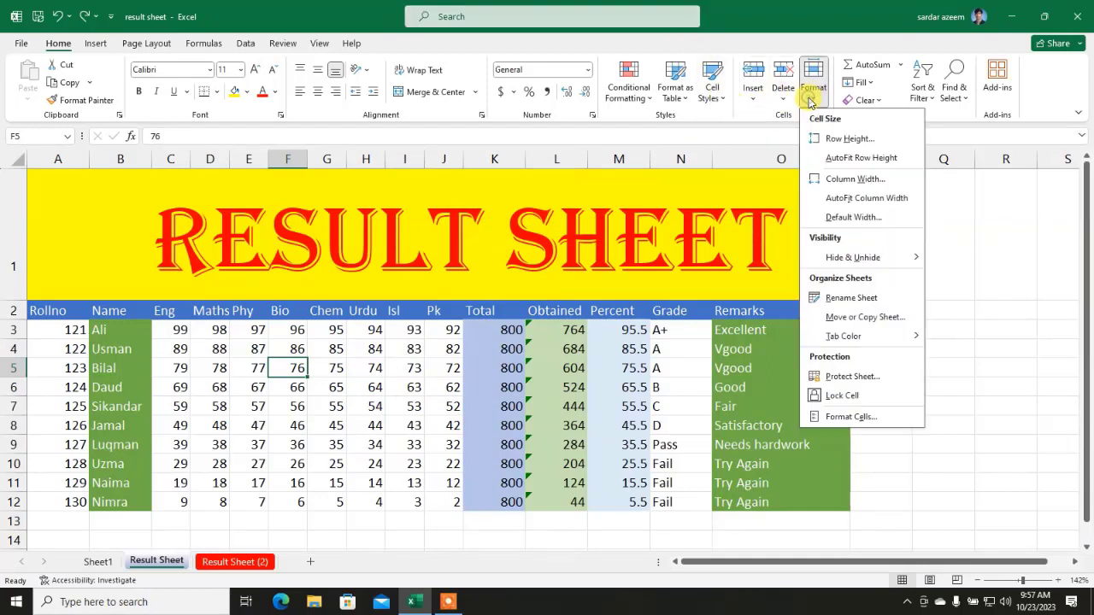
left_click(844, 397)
left_click(318, 364)
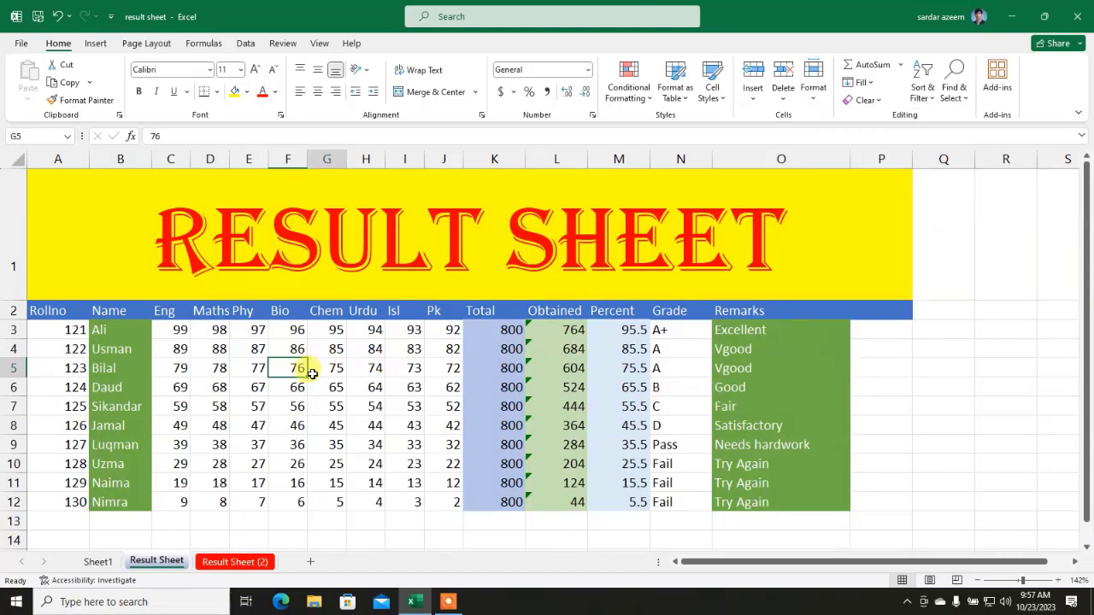
left_click(287, 368)
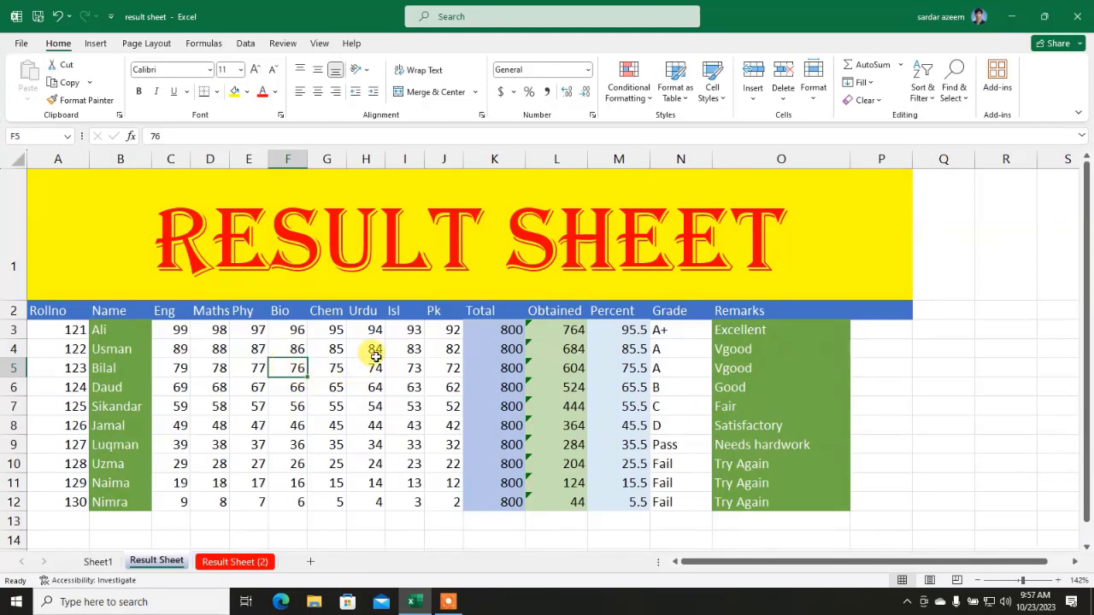
Step: Rotate the A2:O2 headings on the Result Sheet to 45 degrees using Format Cells alignment
left_click(816, 98)
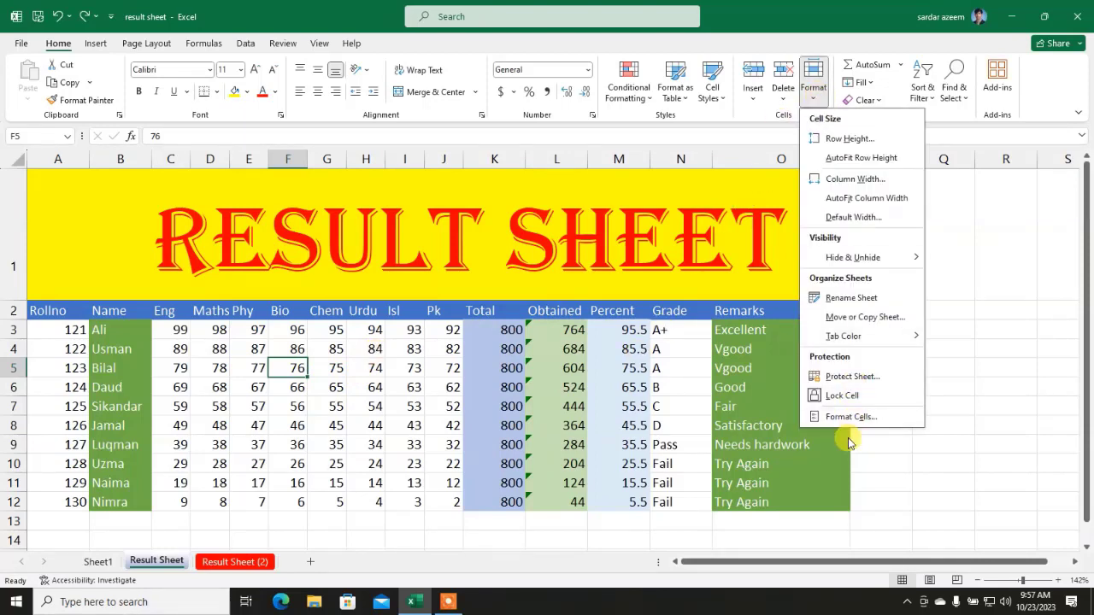
left_click(374, 409)
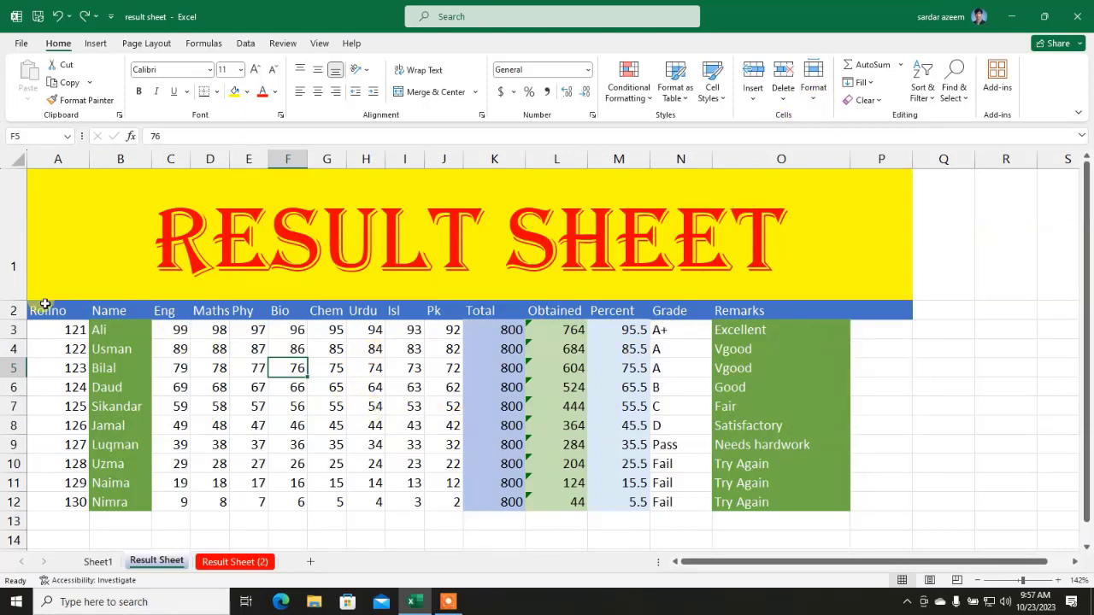
left_click_drag(37, 311, 872, 311)
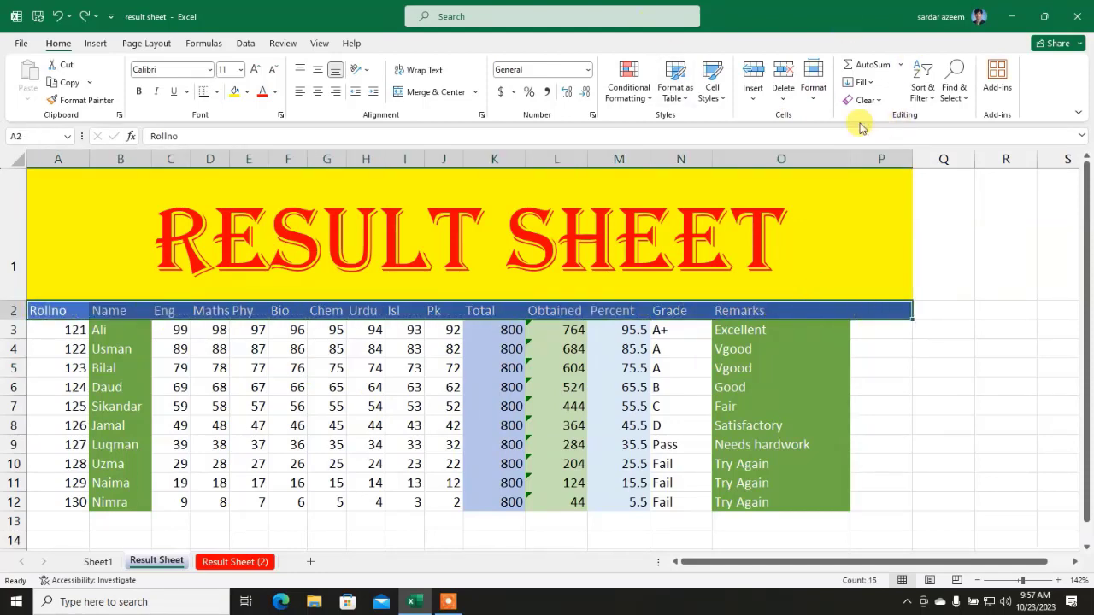
left_click(818, 102)
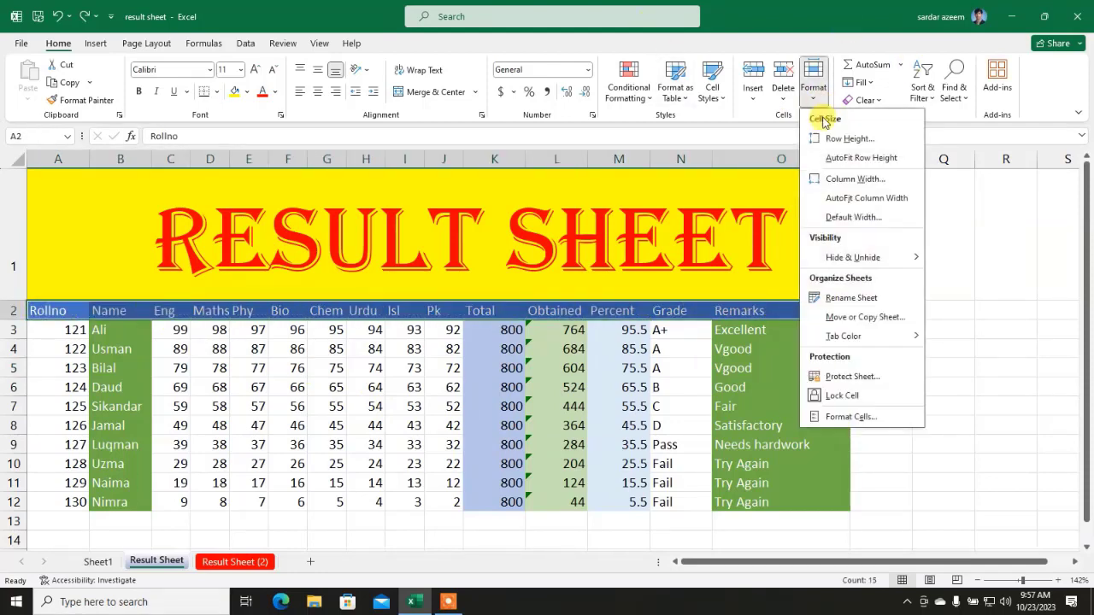
left_click(837, 417)
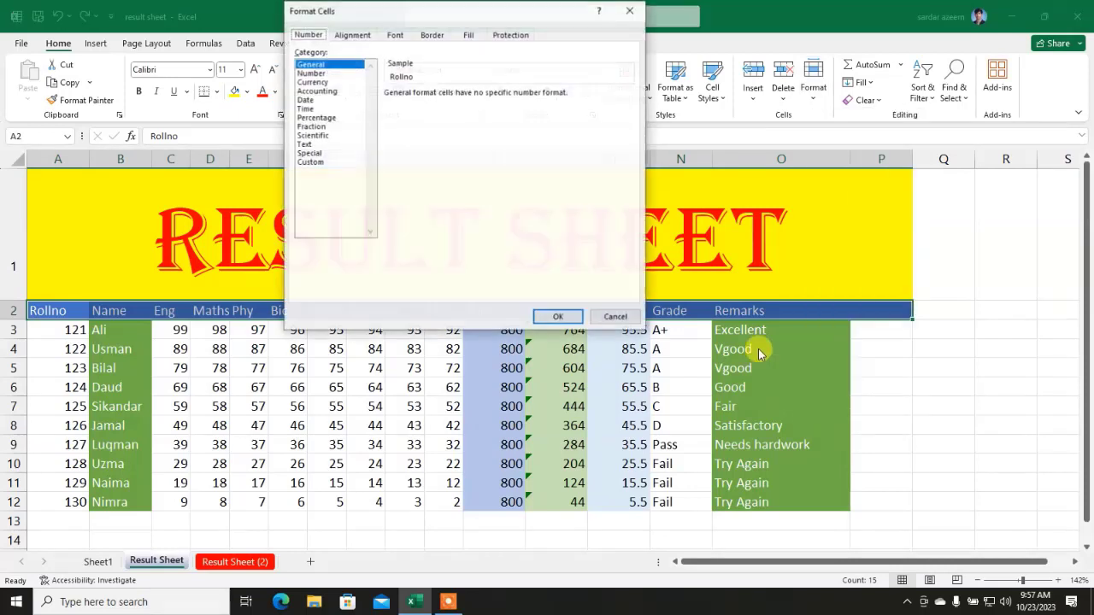
left_click(353, 36)
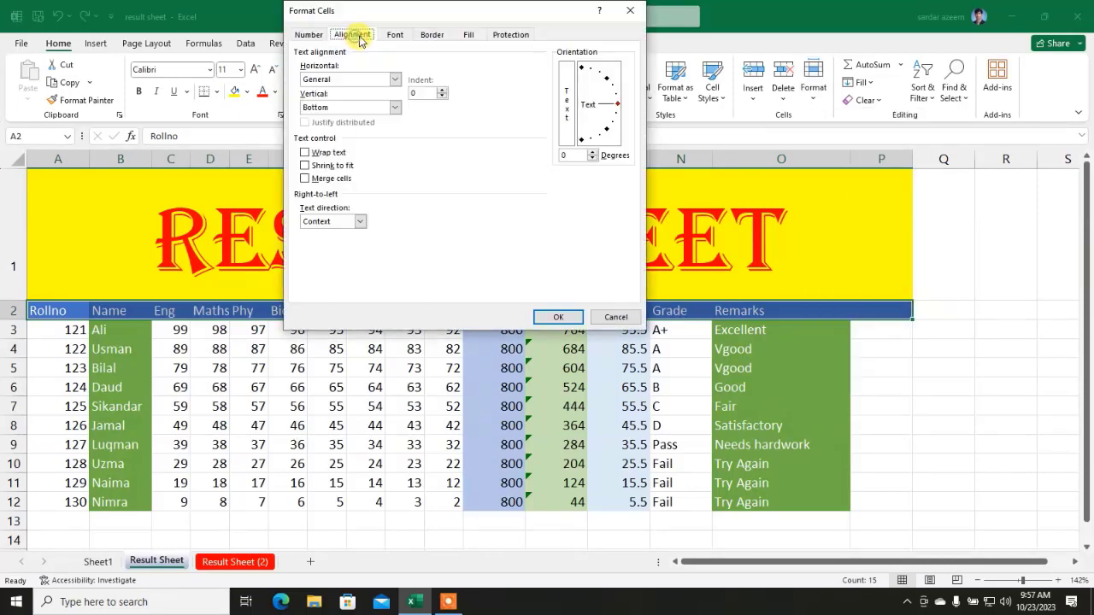
left_click(608, 79)
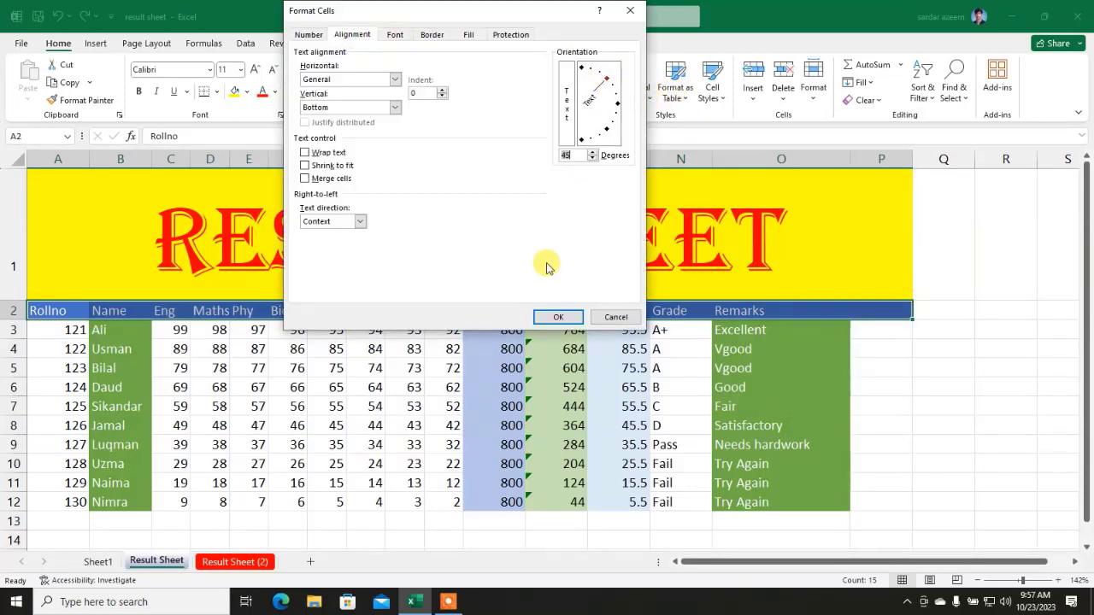
left_click(540, 316)
left_click(366, 424)
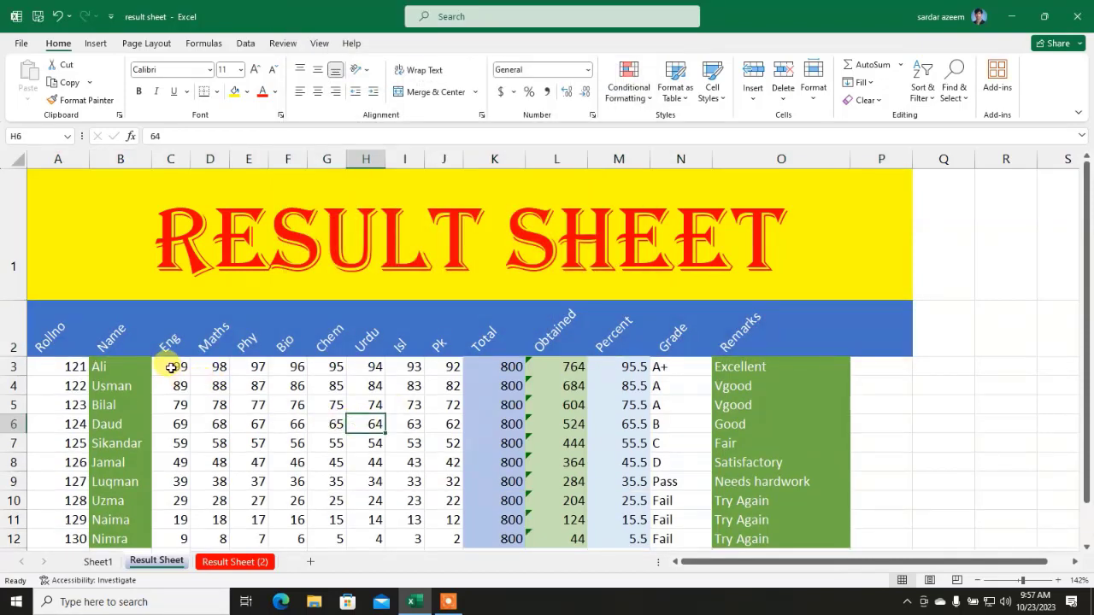
left_click_drag(171, 367, 444, 539)
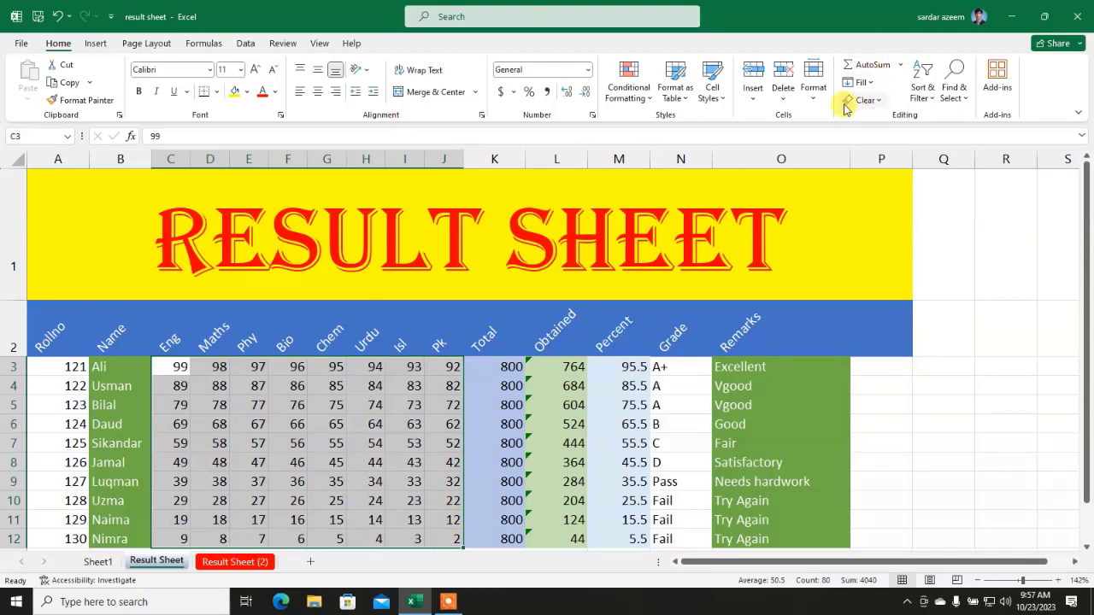
left_click(813, 86)
left_click(838, 422)
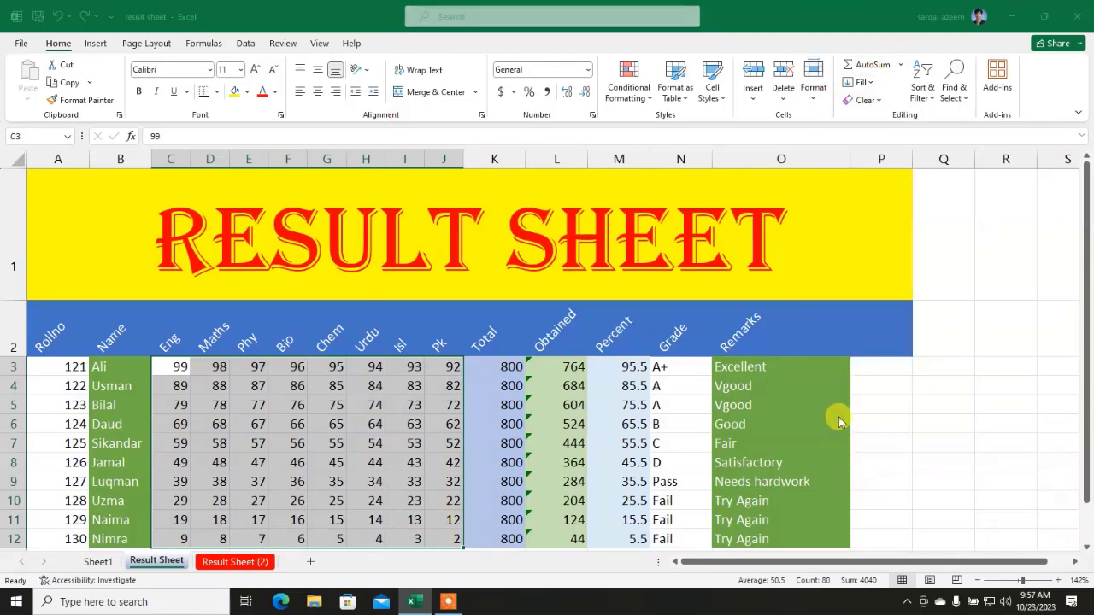
left_click(308, 34)
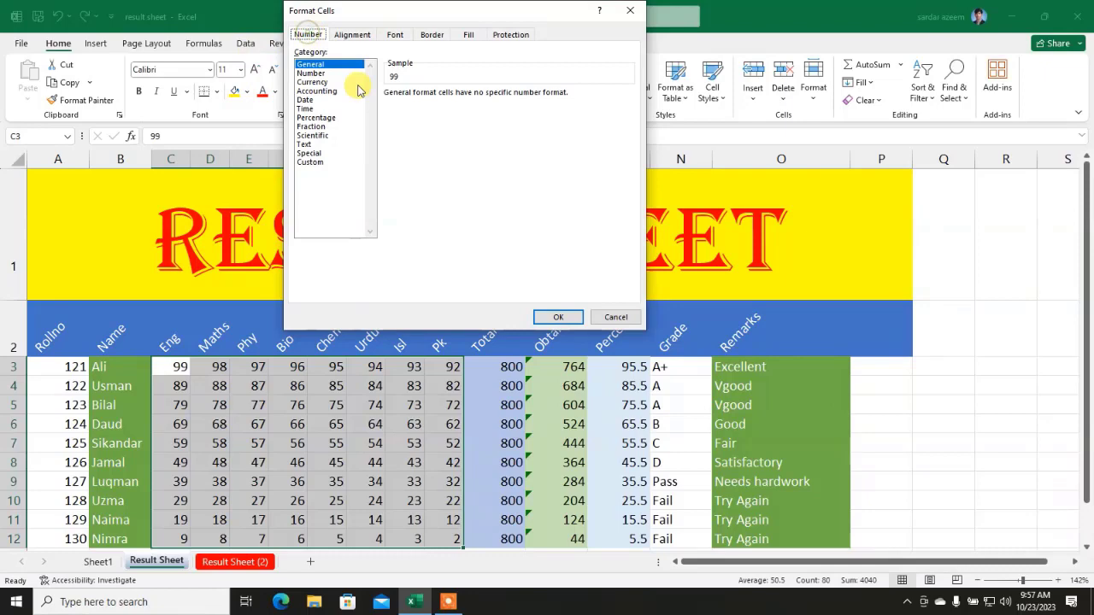
left_click(314, 82)
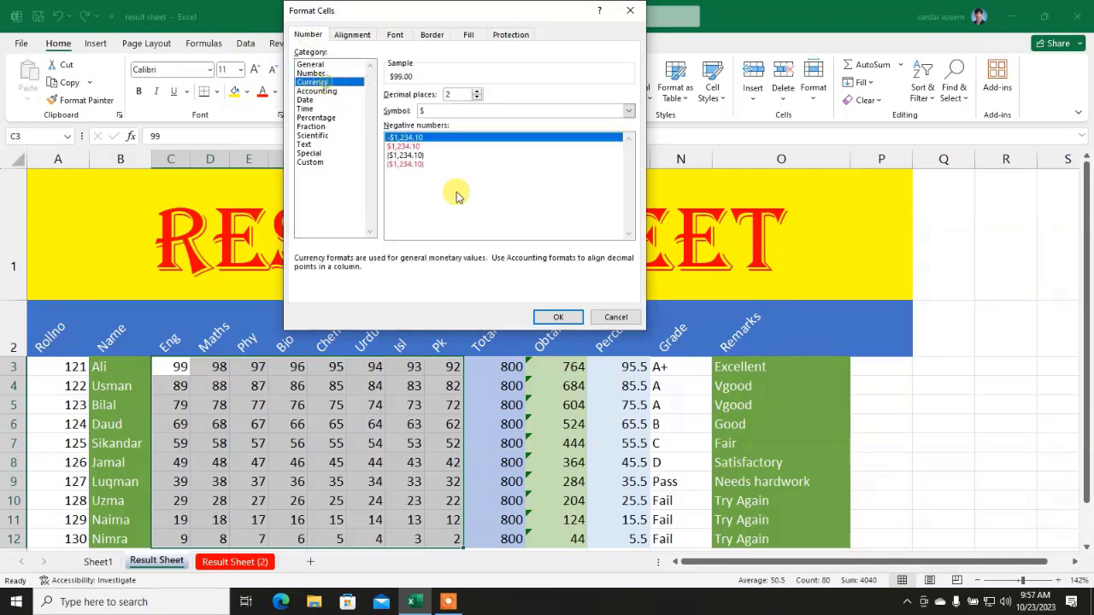
left_click(561, 317)
left_click(422, 389)
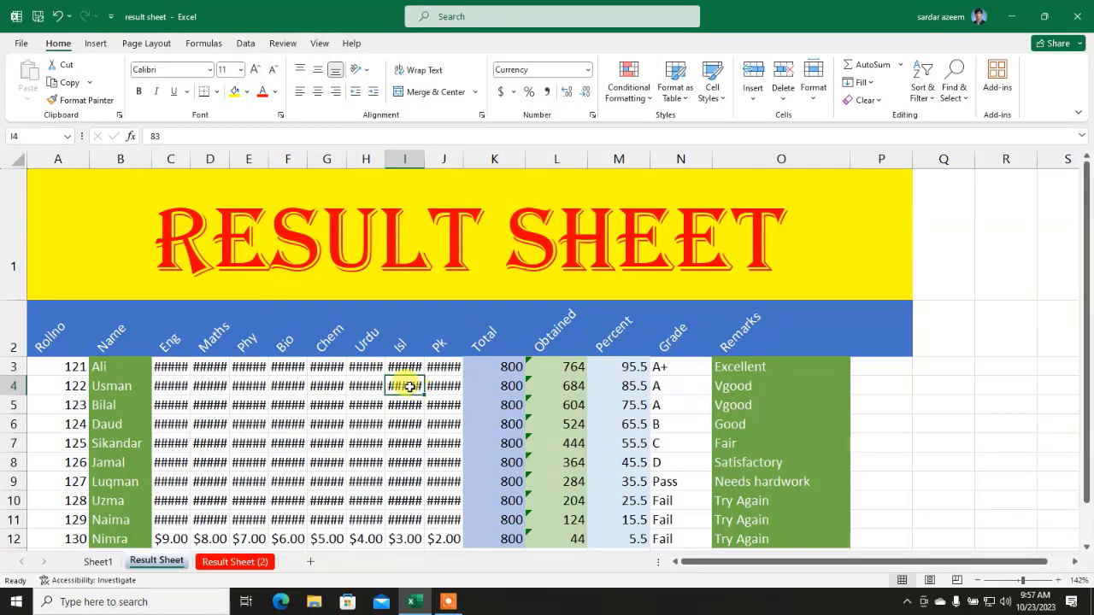
key("ctrl+z")
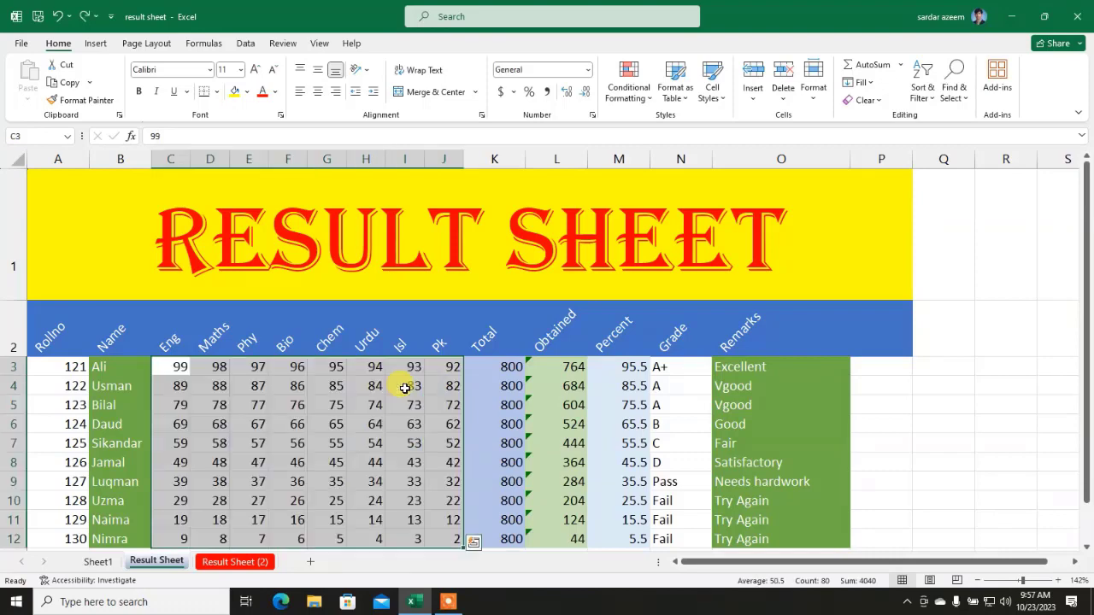
left_click(816, 94)
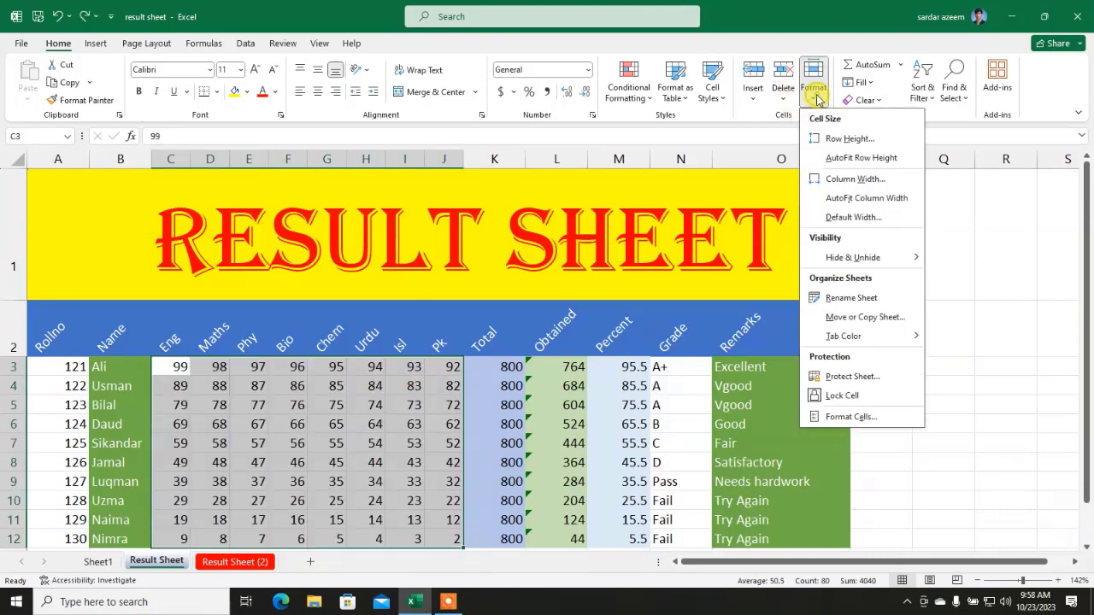
left_click(849, 417)
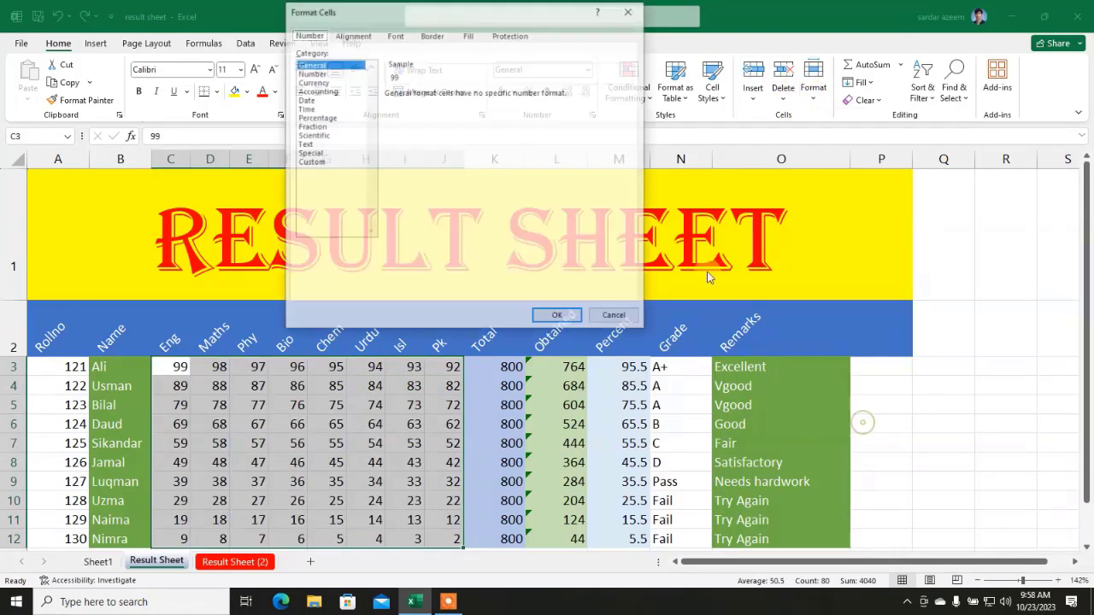
left_click(396, 34)
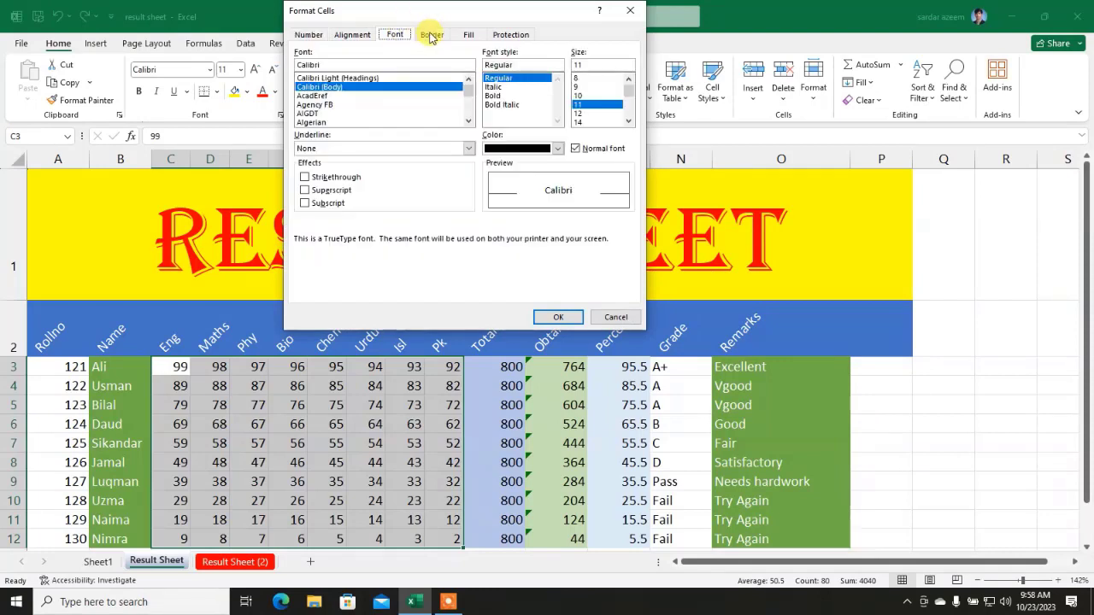
left_click(431, 34)
left_click(468, 34)
left_click(511, 35)
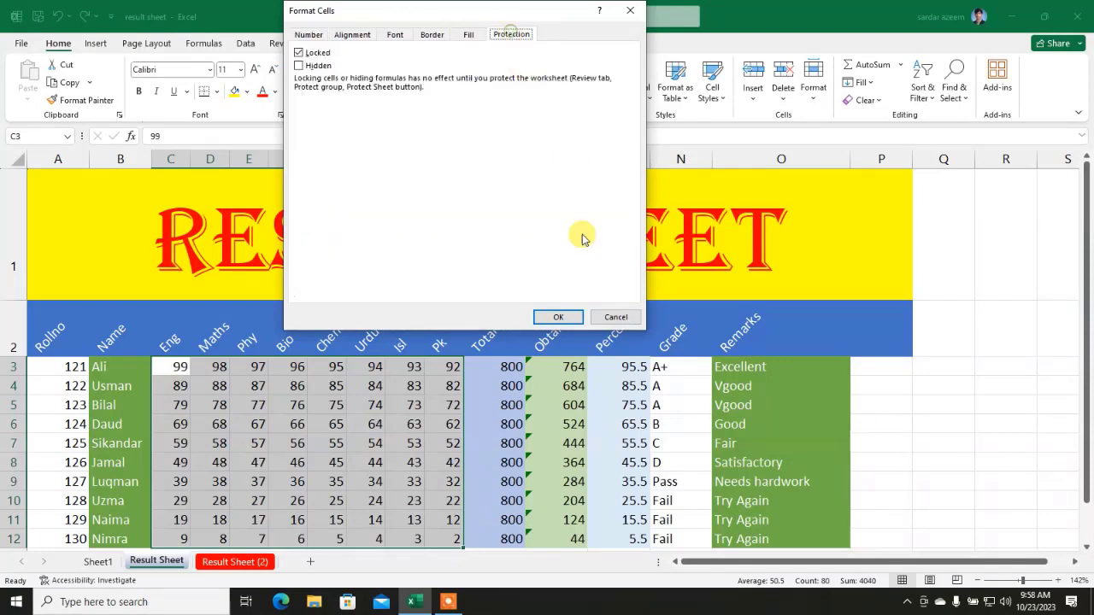
left_click(613, 317)
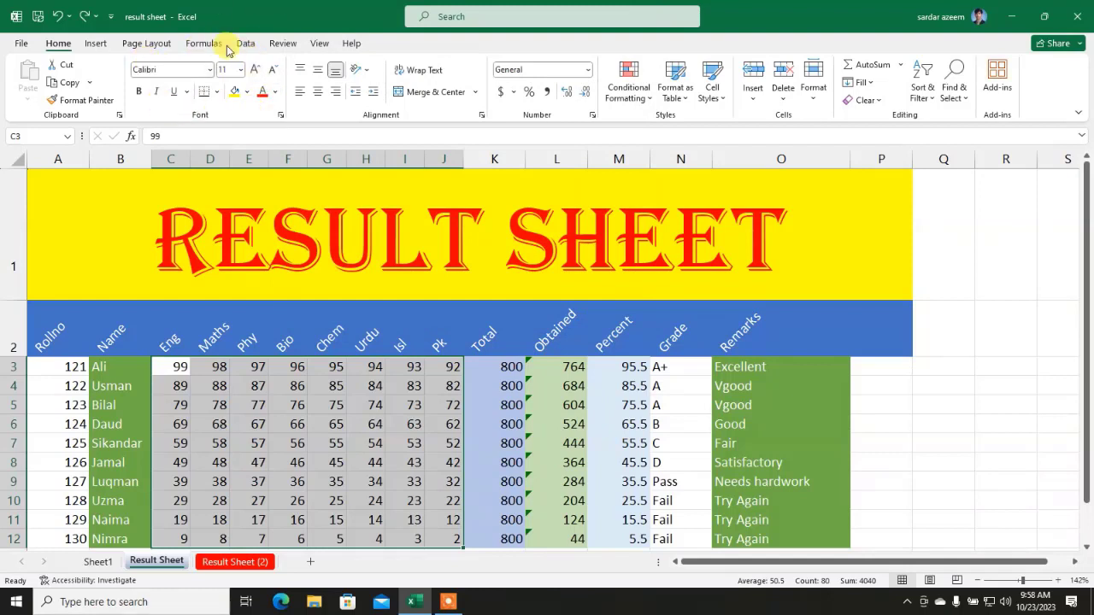
left_click(365, 460)
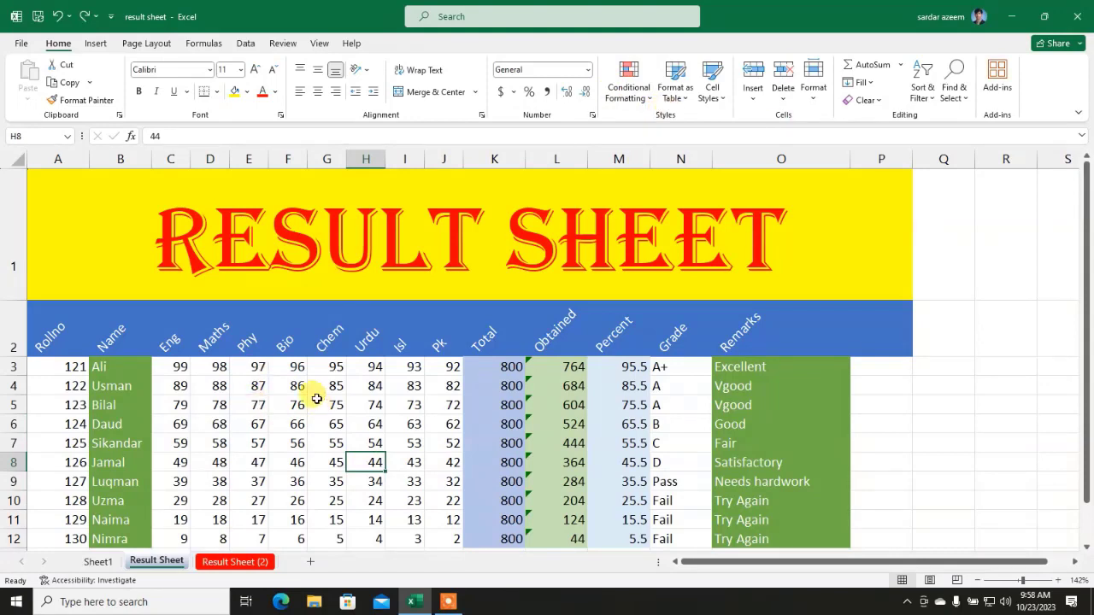
left_click(379, 423)
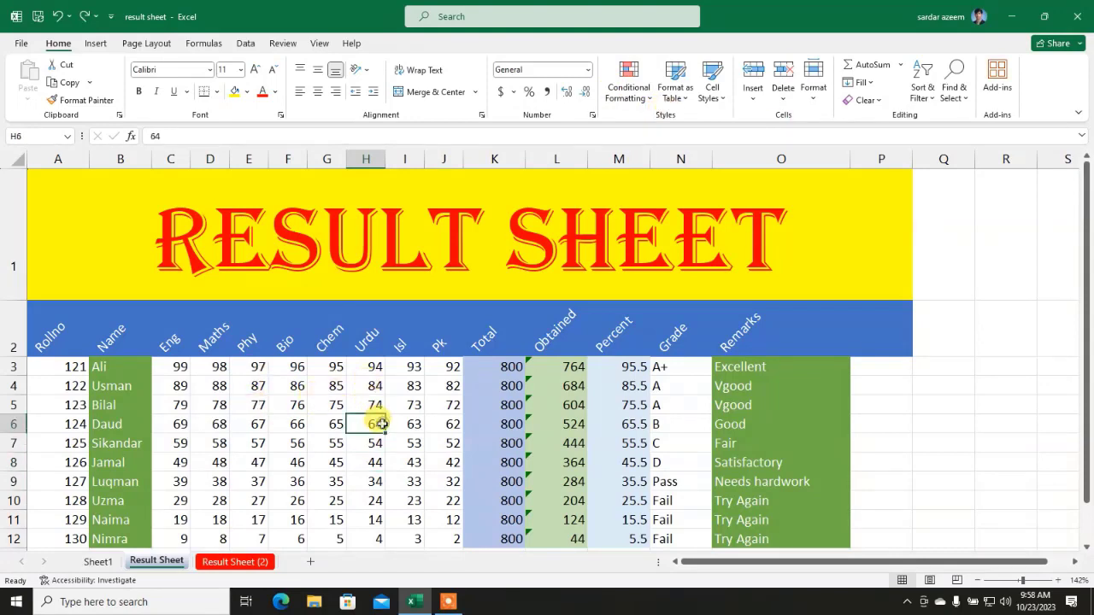
scroll(376, 376, "down", 1)
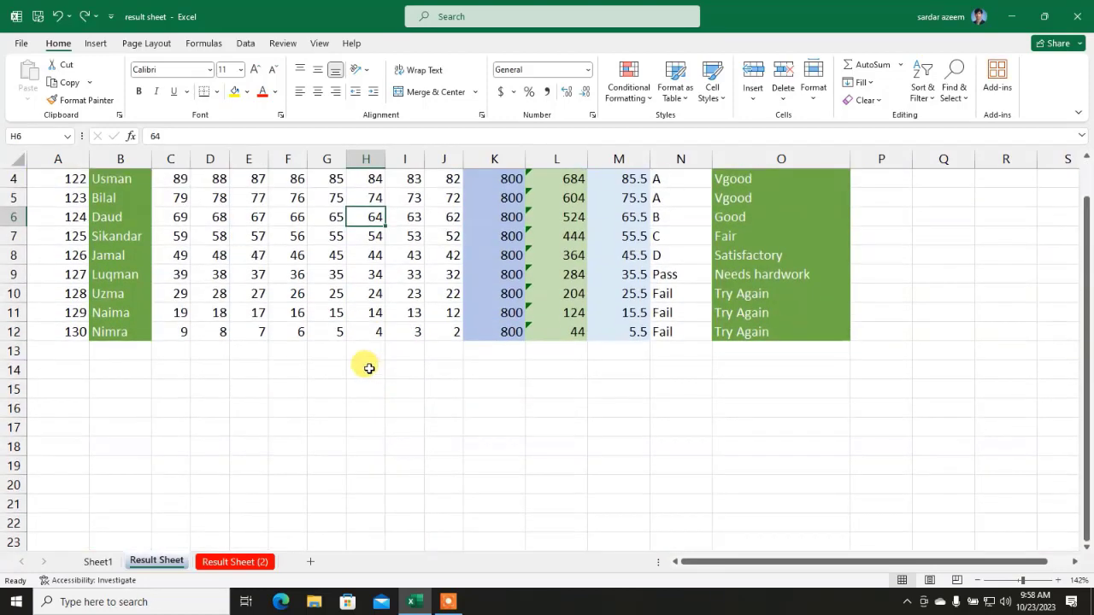
scroll(369, 368, "up", 1)
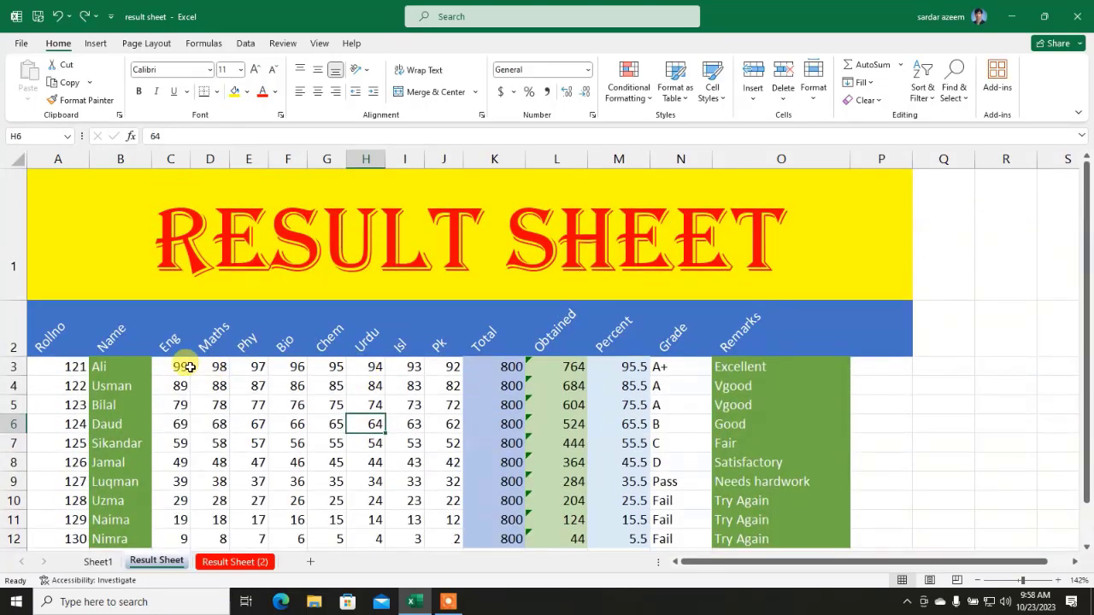
left_click(188, 366)
Step: Copy the marks in C3:J12 and paste them at A1 of a new Sheet5
left_click_drag(195, 366, 436, 540)
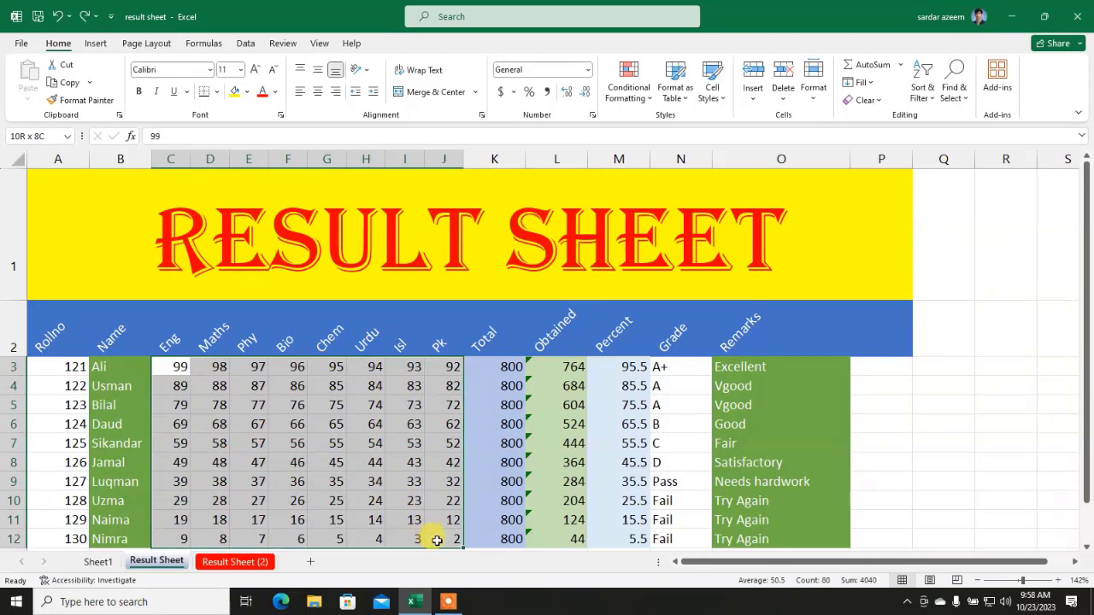
right_click(198, 403)
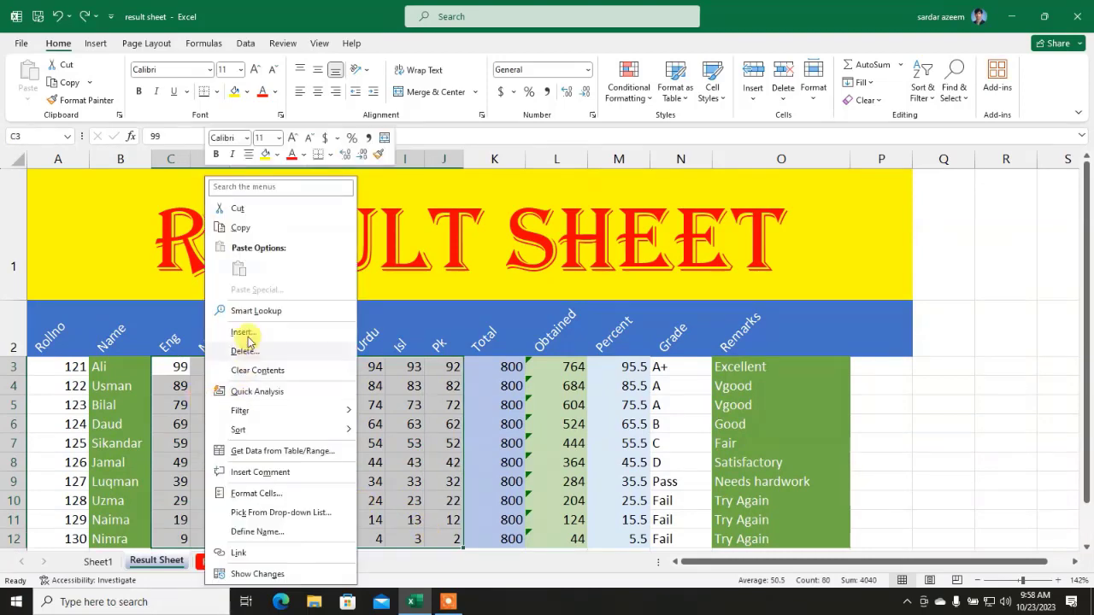
left_click(246, 226)
left_click(311, 562)
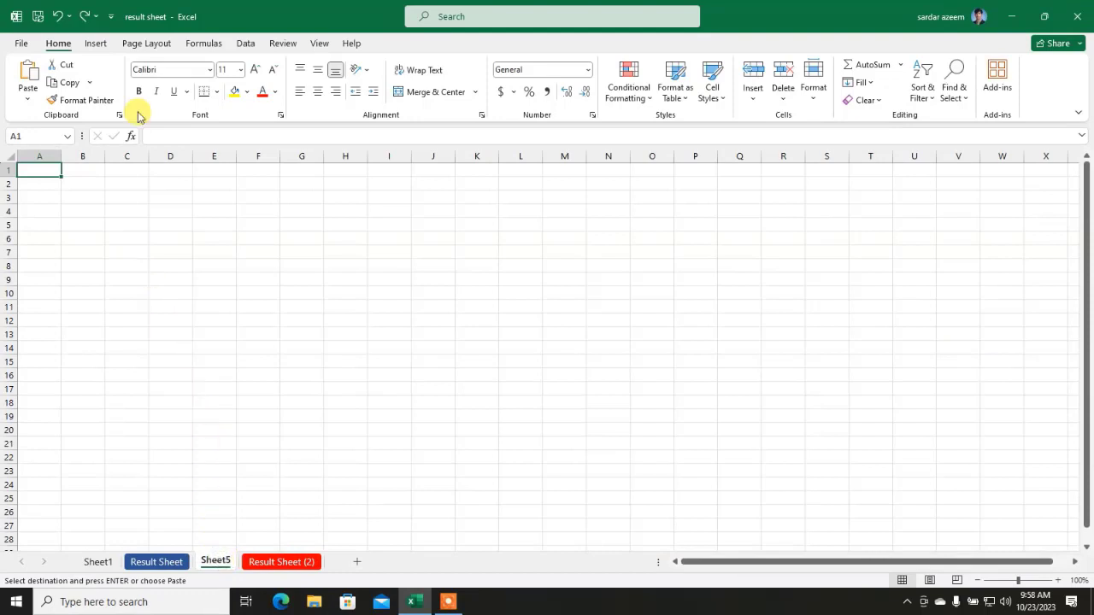
left_click(28, 75)
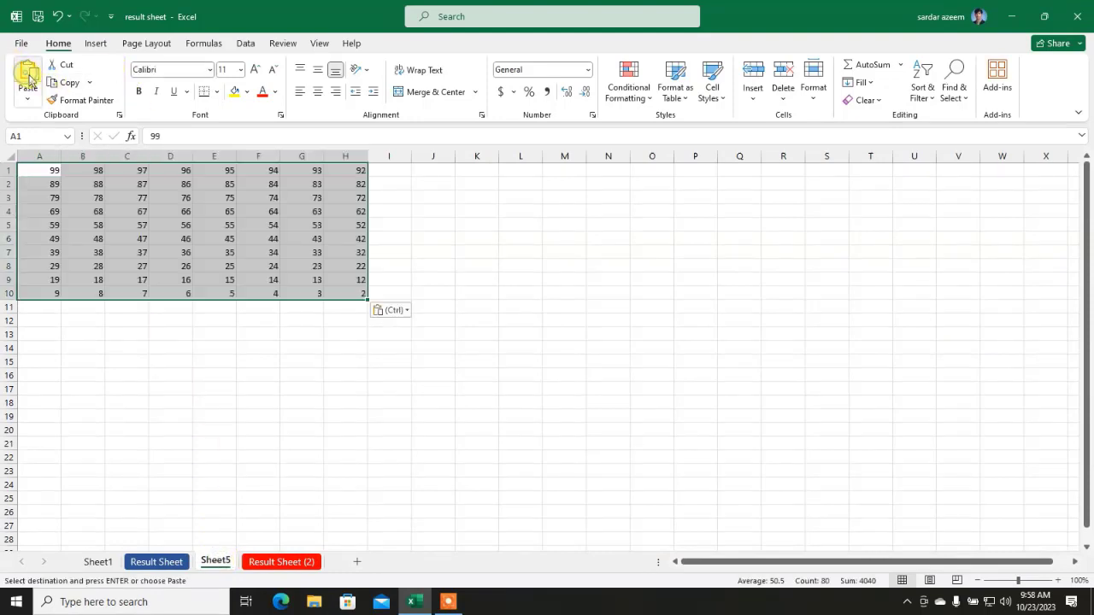
left_click(310, 390)
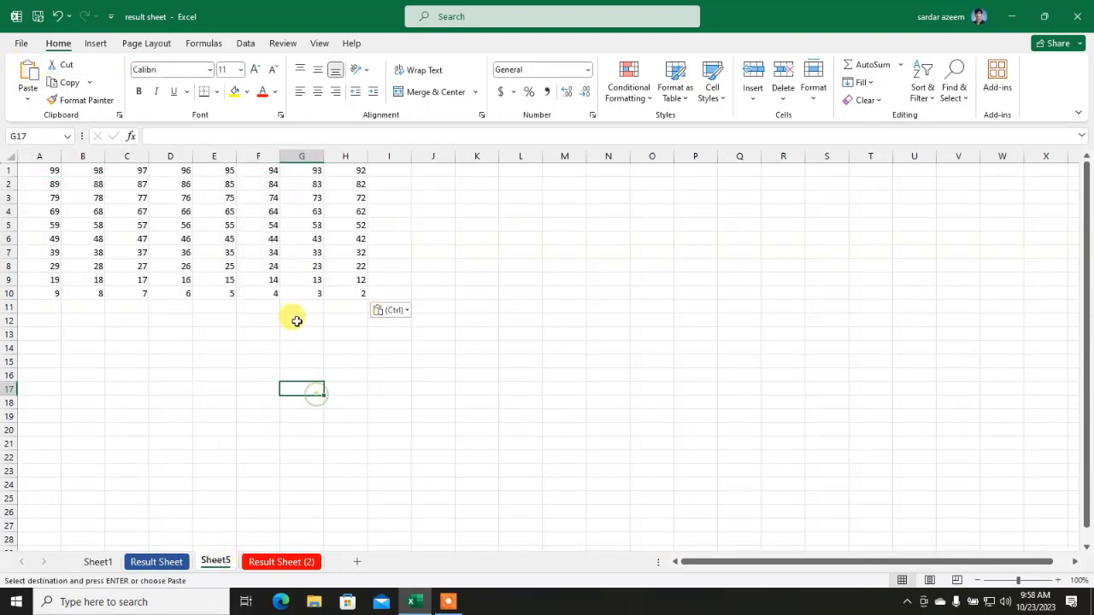
Step: Zoom Sheet5 in to about 172% so the numbers are easier to read
left_click(1024, 584)
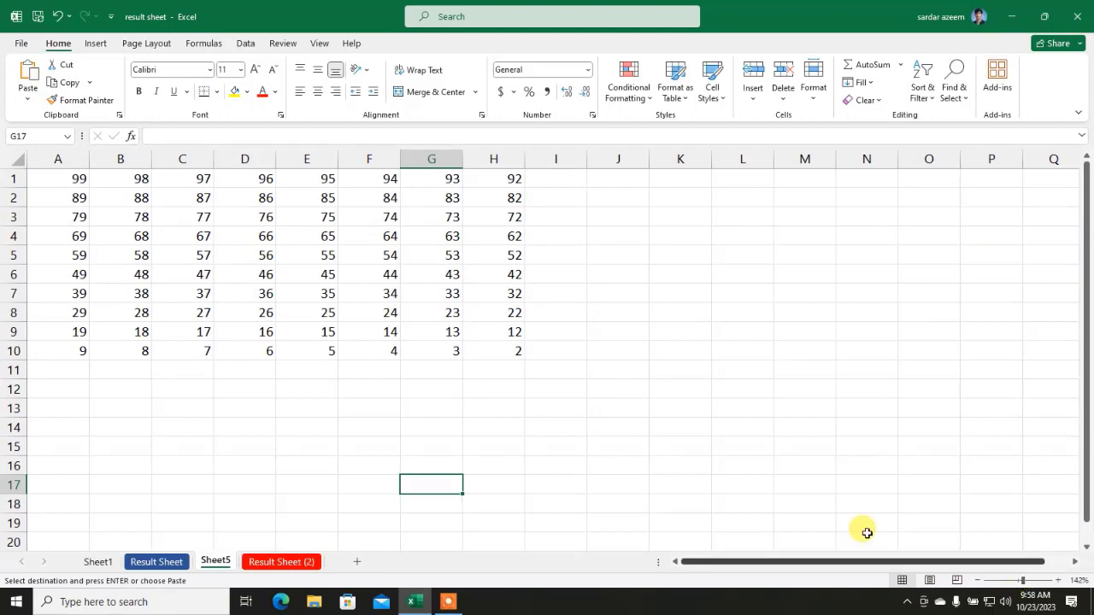
left_click(571, 180)
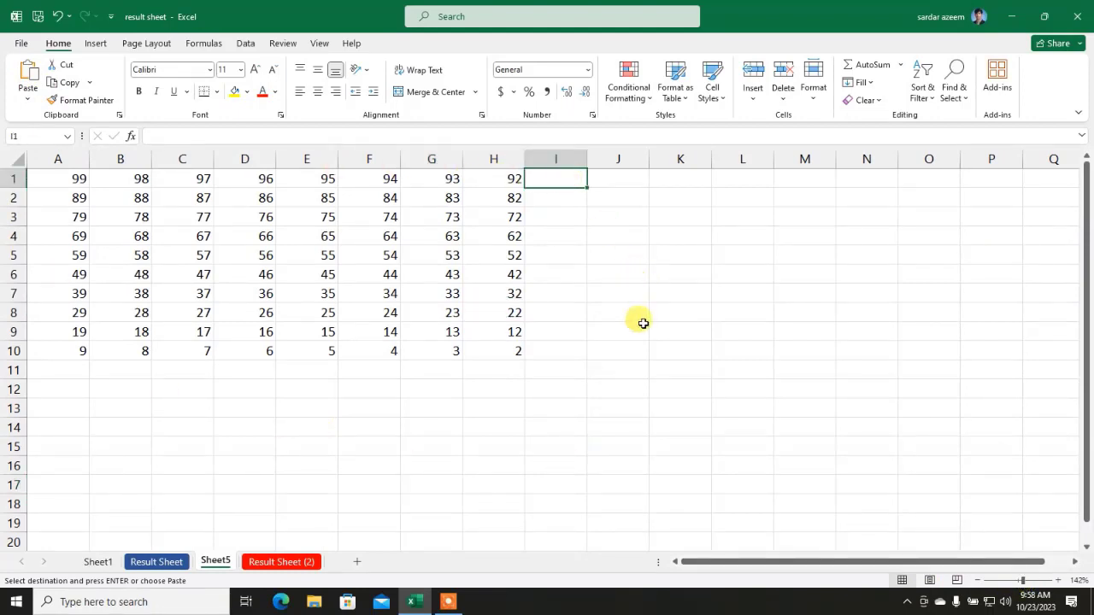
left_click(1026, 584)
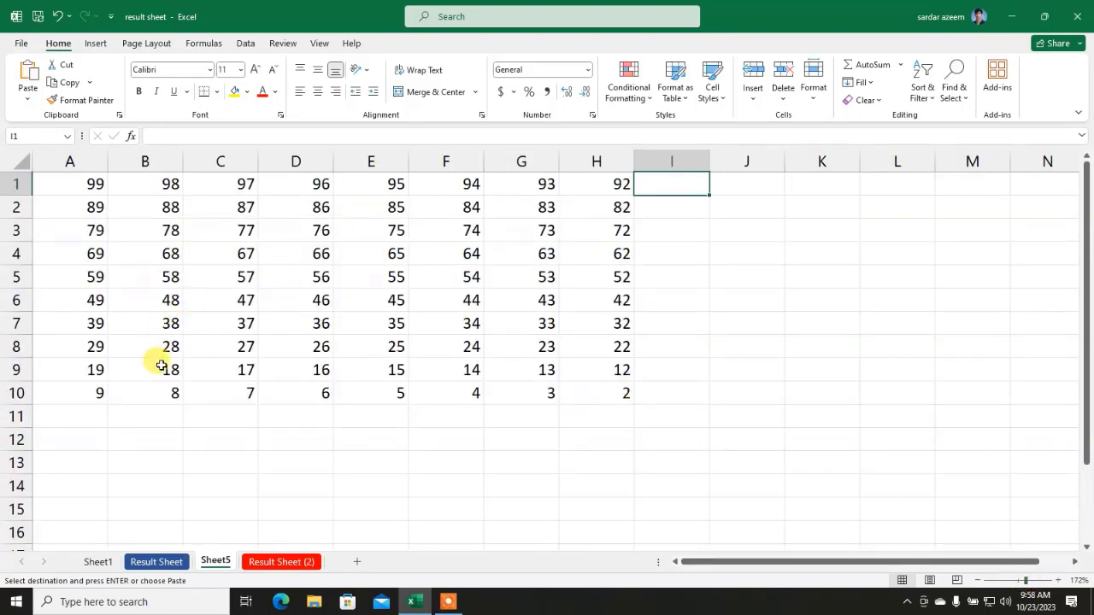
left_click(660, 231)
Step: Put the AutoSum total of row 1 in I1, giving 764
left_click(662, 186)
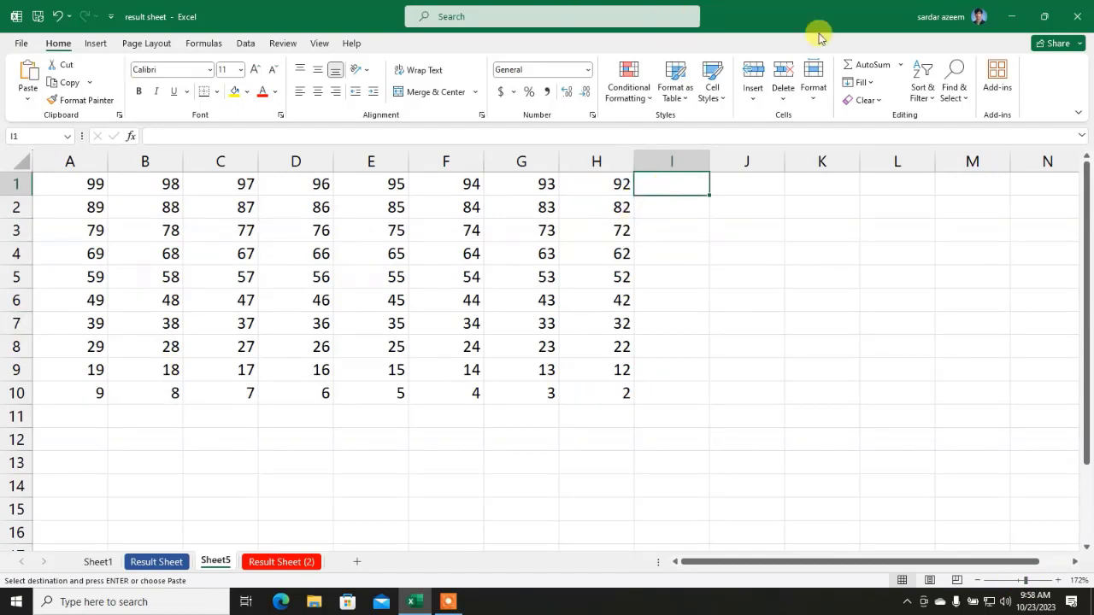
left_click(900, 66)
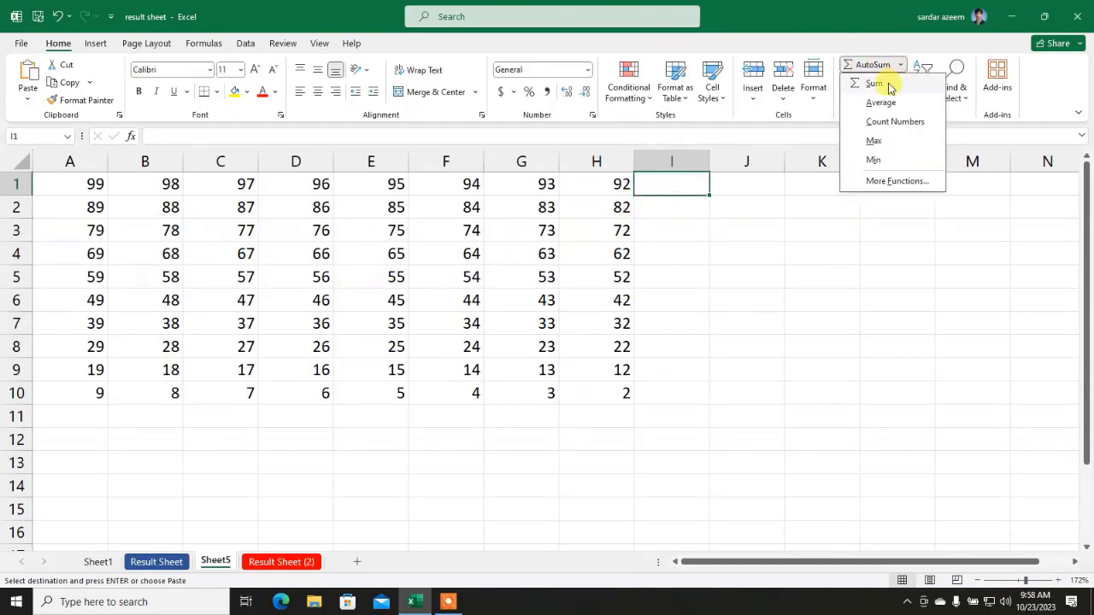
left_click(874, 83)
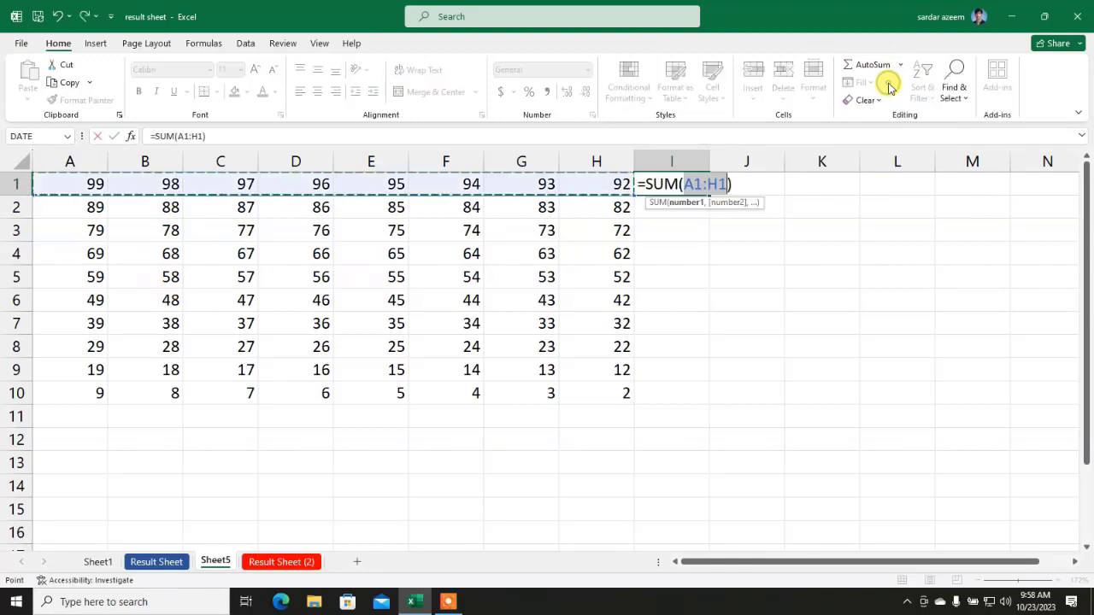
key("Return")
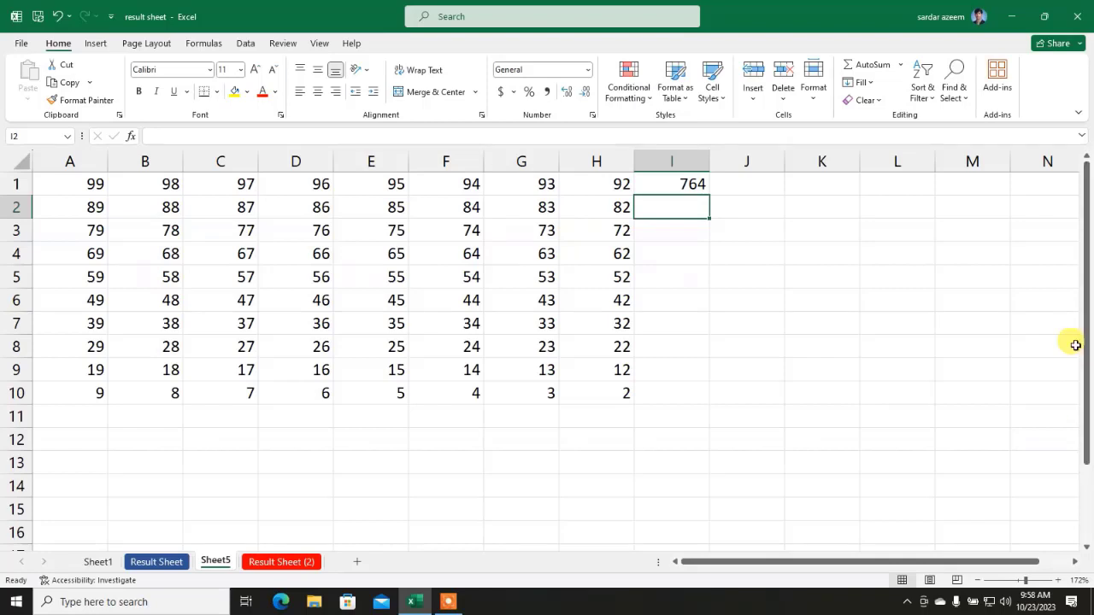
Step: Put the average of the row 2 values in I2, giving 85.5
left_click(899, 64)
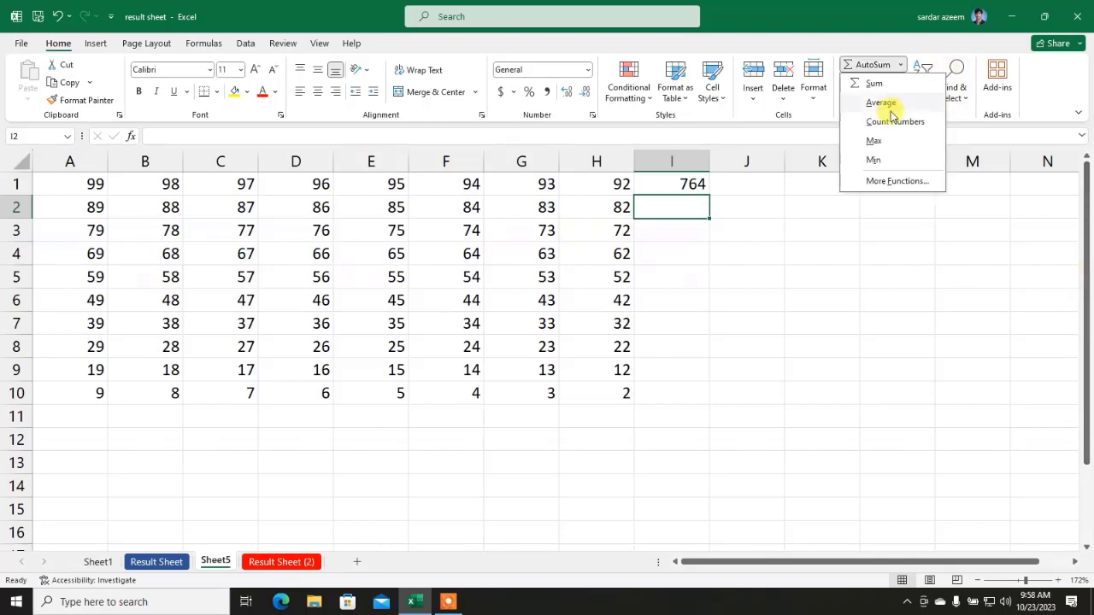
left_click(895, 104)
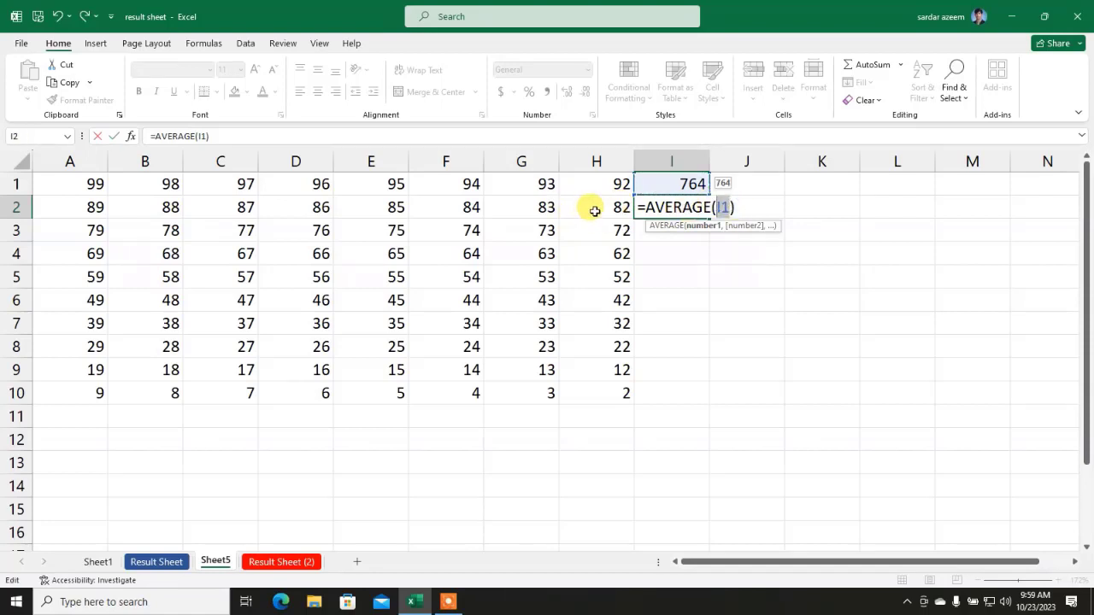
left_click_drag(593, 213, 81, 207)
key("Return")
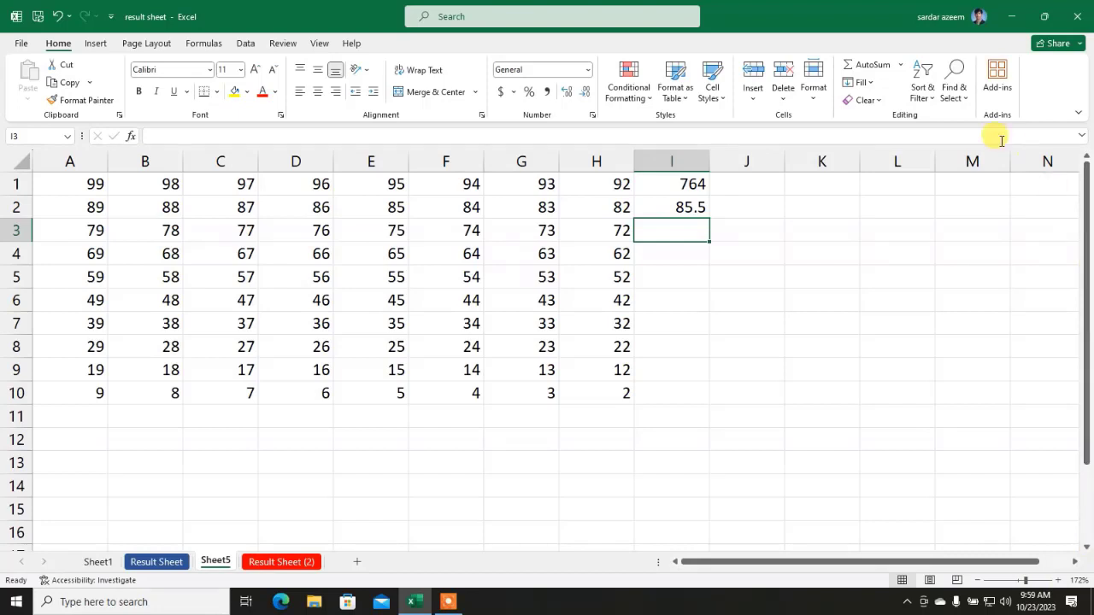
Step: Count the numbers in row 3 into I3, giving 8
left_click(900, 66)
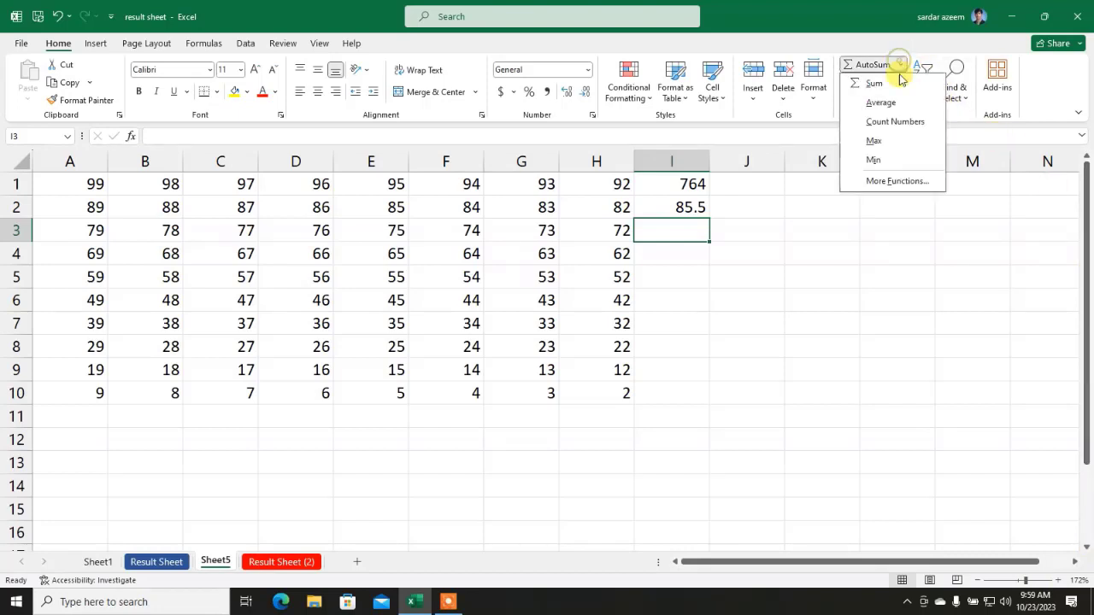
left_click(891, 123)
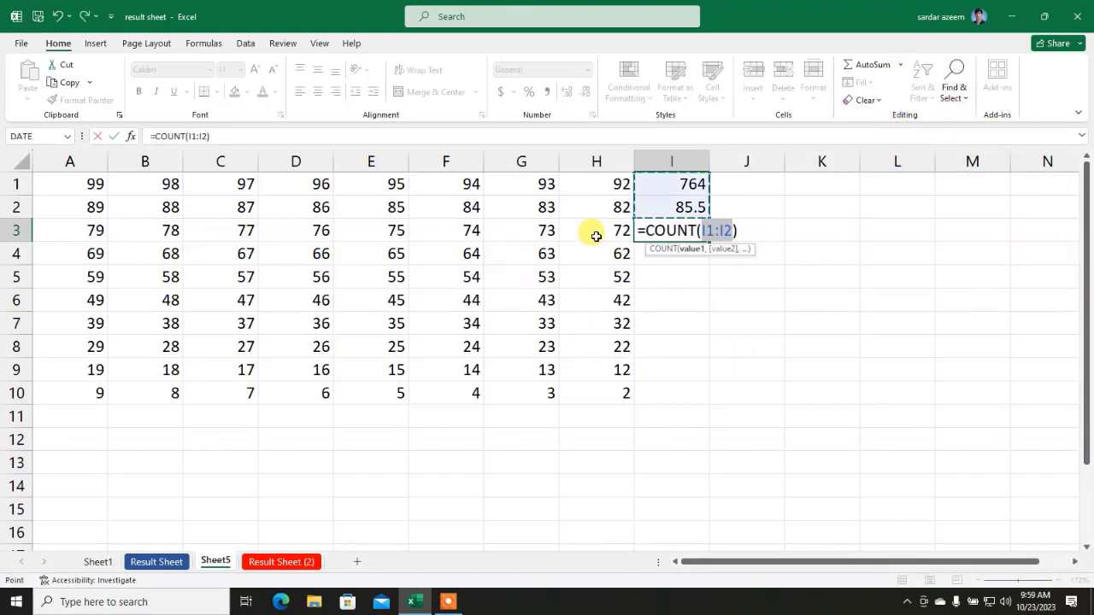
left_click_drag(591, 231, 76, 231)
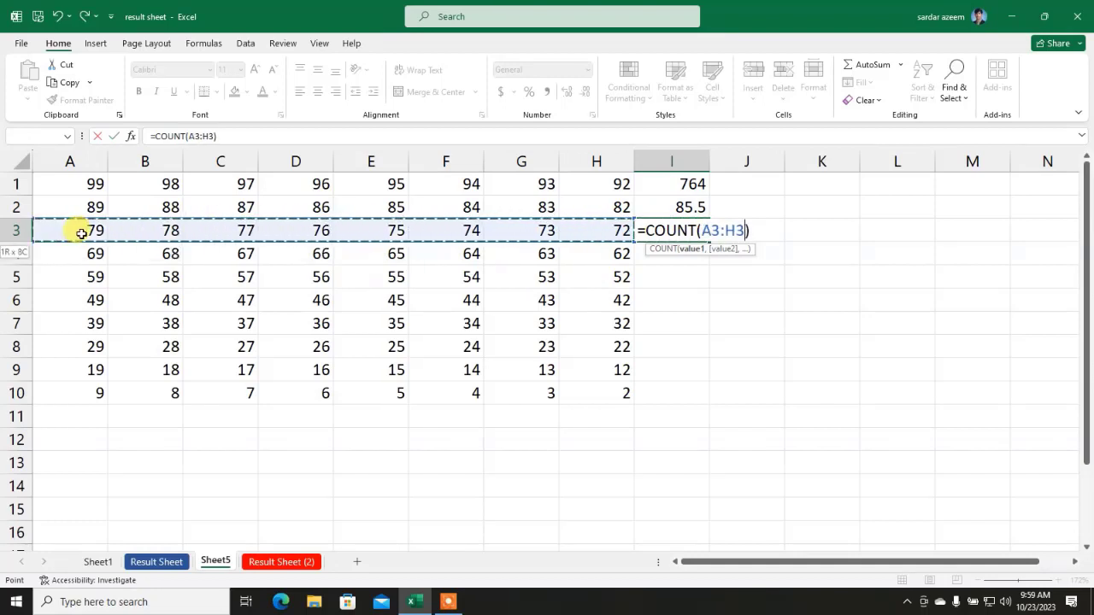
key("Return")
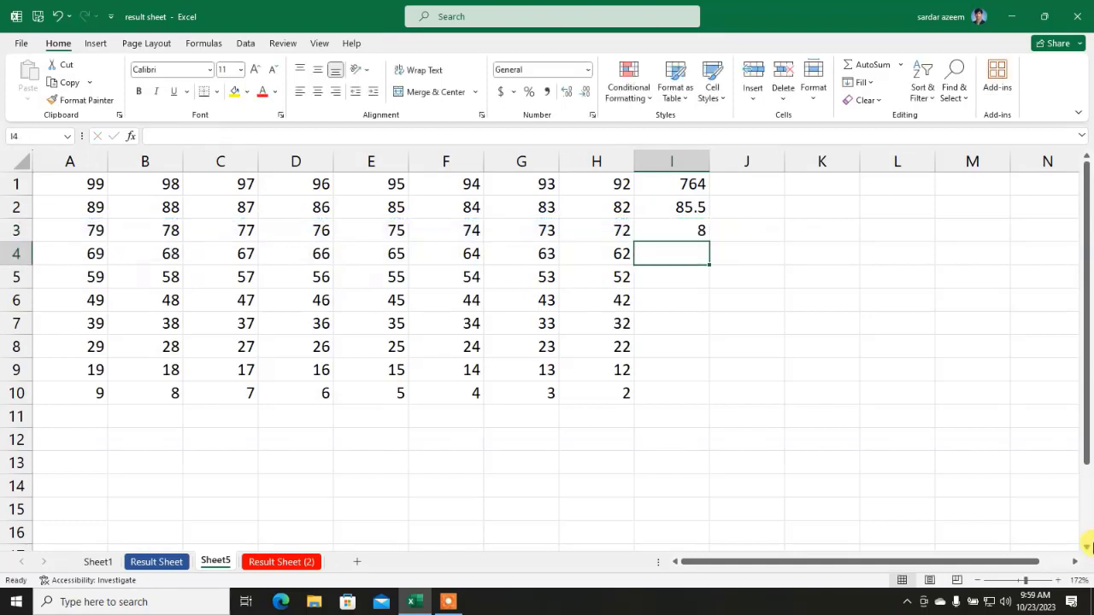
Step: Put the maximum of row 4 in I4, giving 69
left_click(901, 65)
left_click(881, 140)
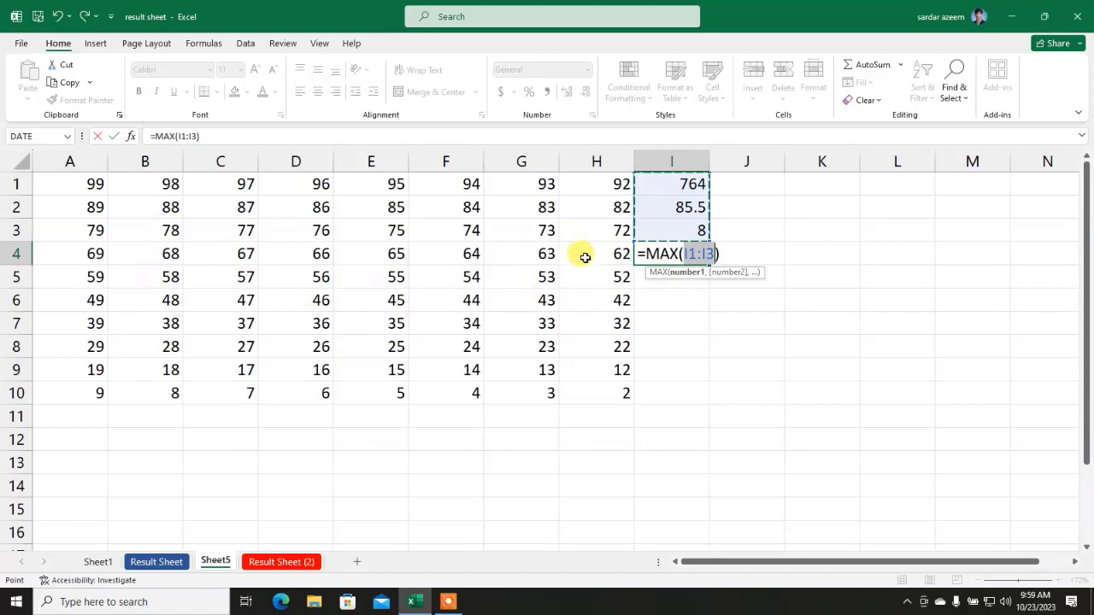
left_click_drag(581, 251, 69, 259)
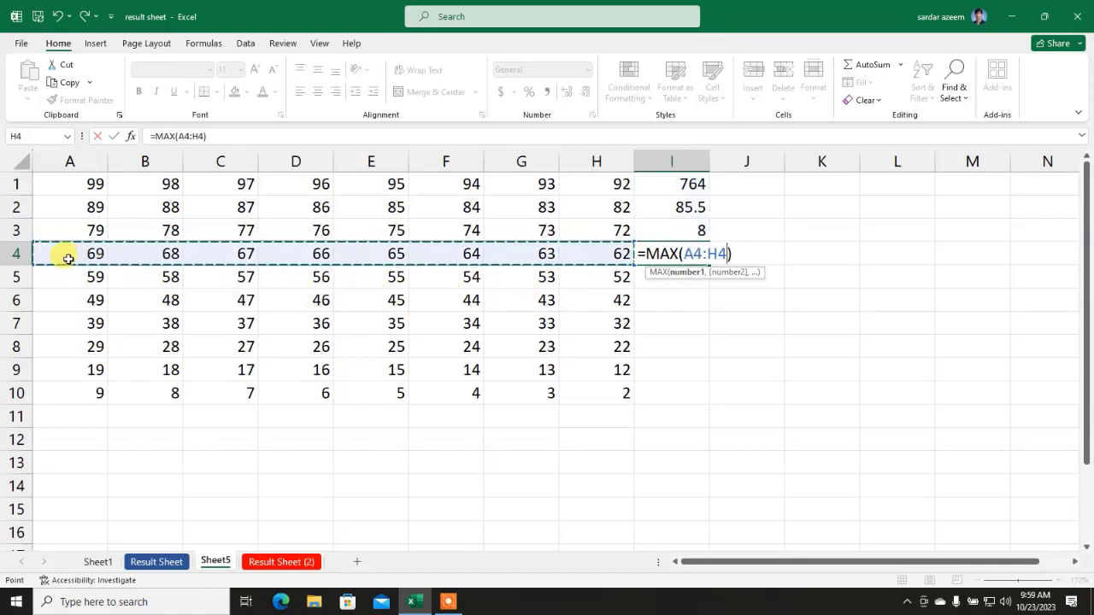
key("Return")
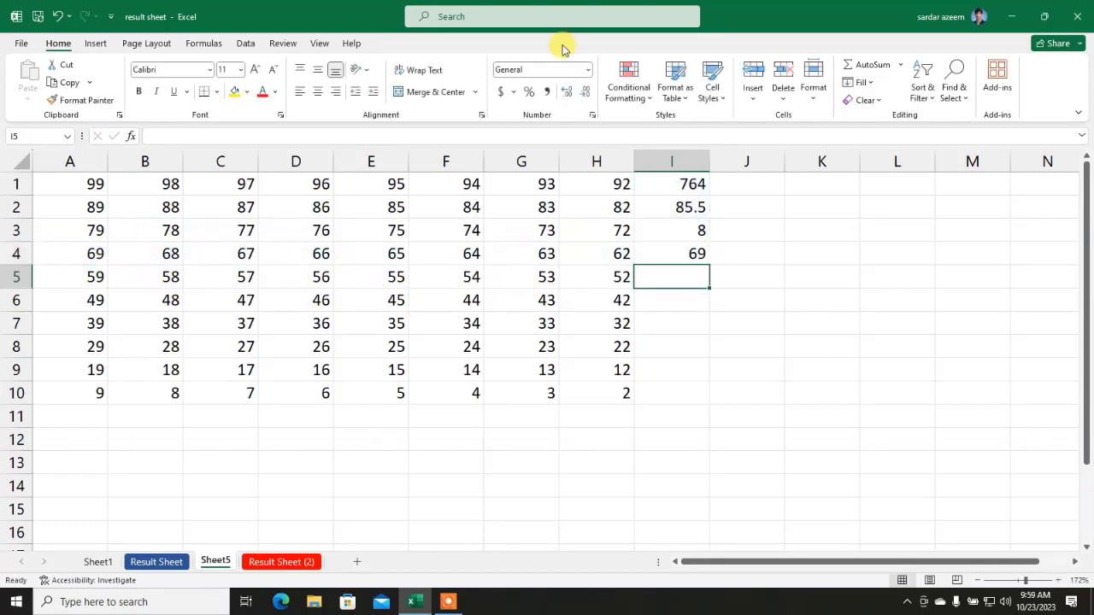
Step: Put the minimum of all row 5 values in I5, giving 52
left_click(900, 64)
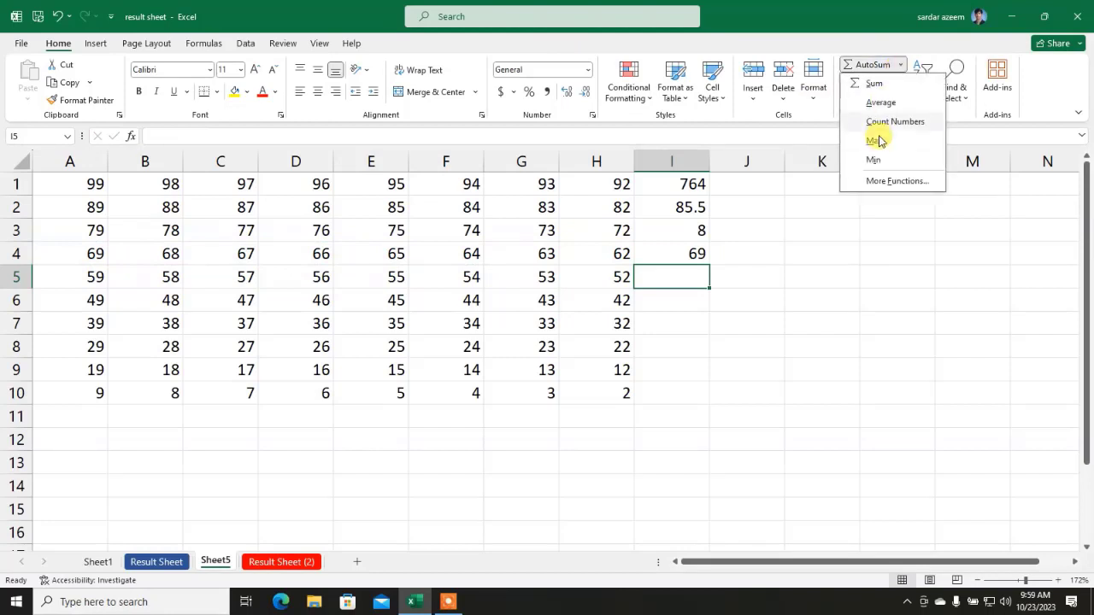
left_click(874, 159)
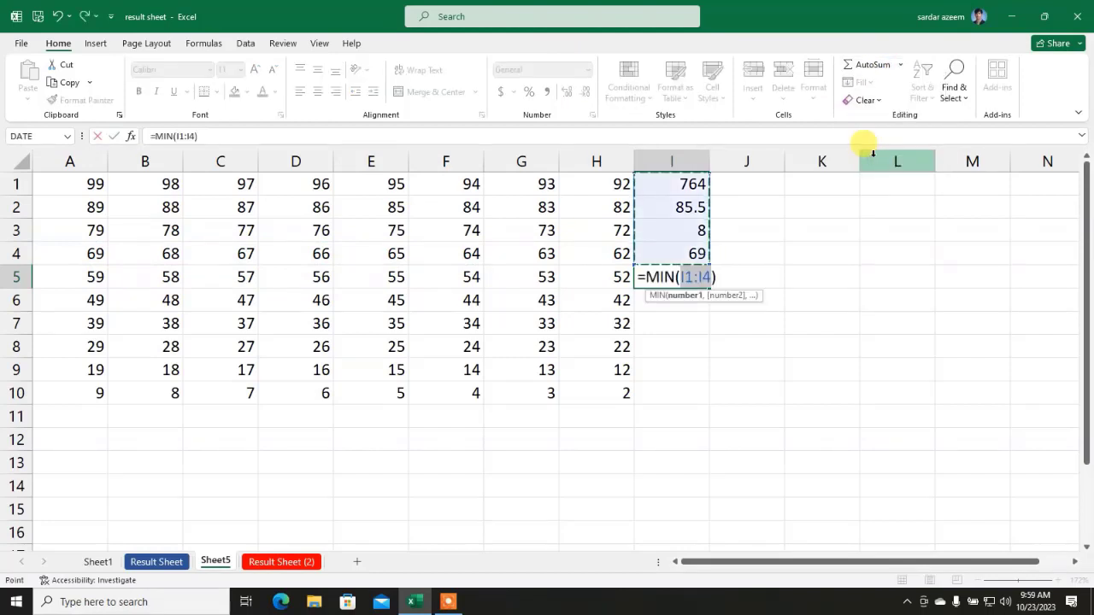
left_click_drag(569, 277, 88, 295)
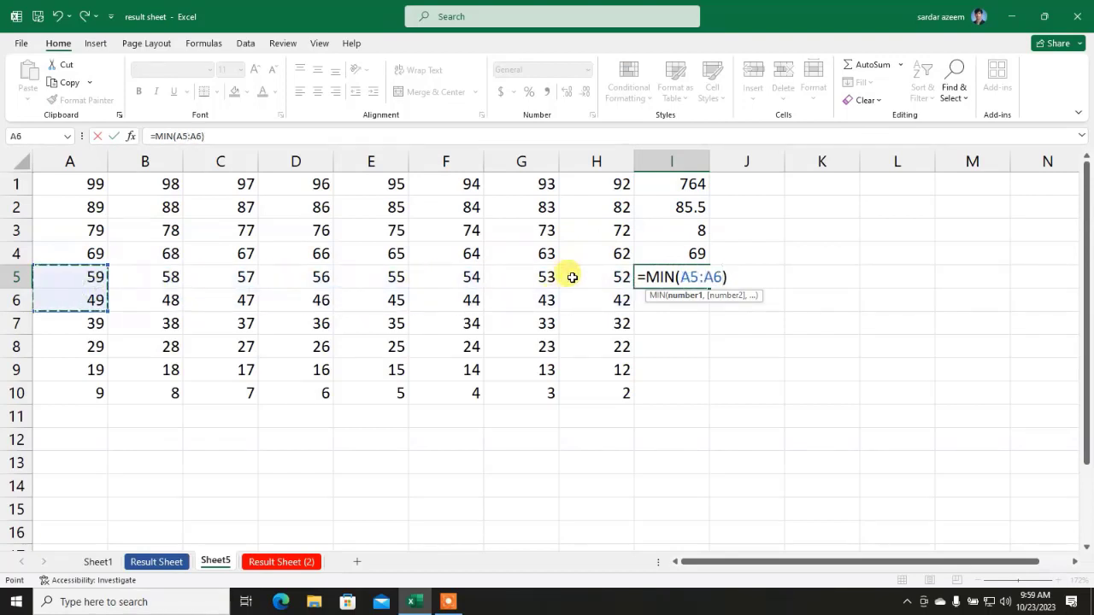
left_click_drag(573, 277, 15, 277)
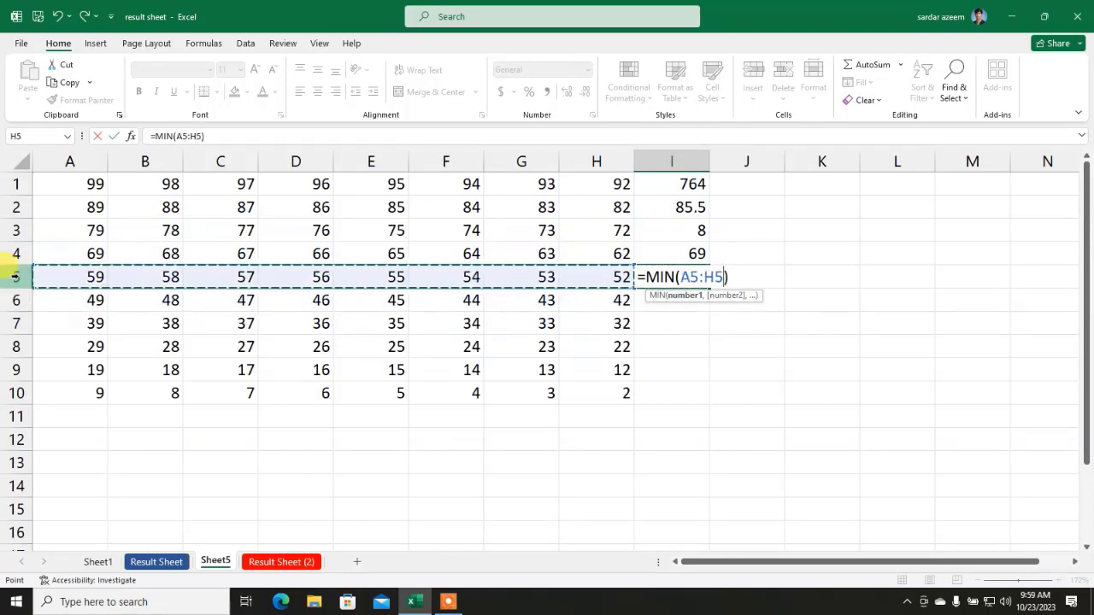
key("Return")
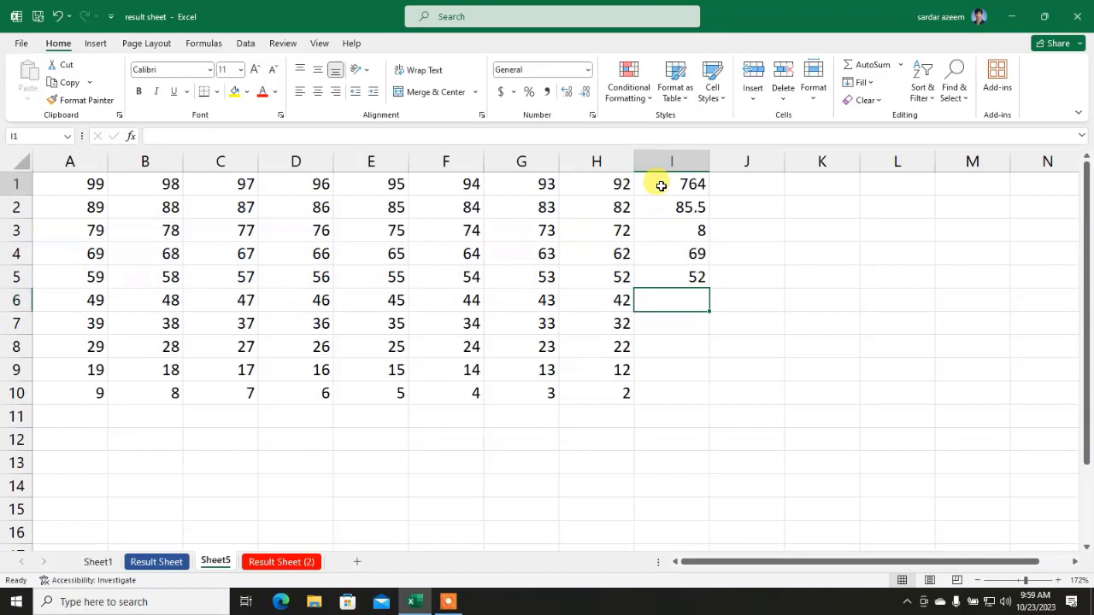
Step: Review the SUM and AVERAGE formulas in I1 and I2
left_click(660, 185)
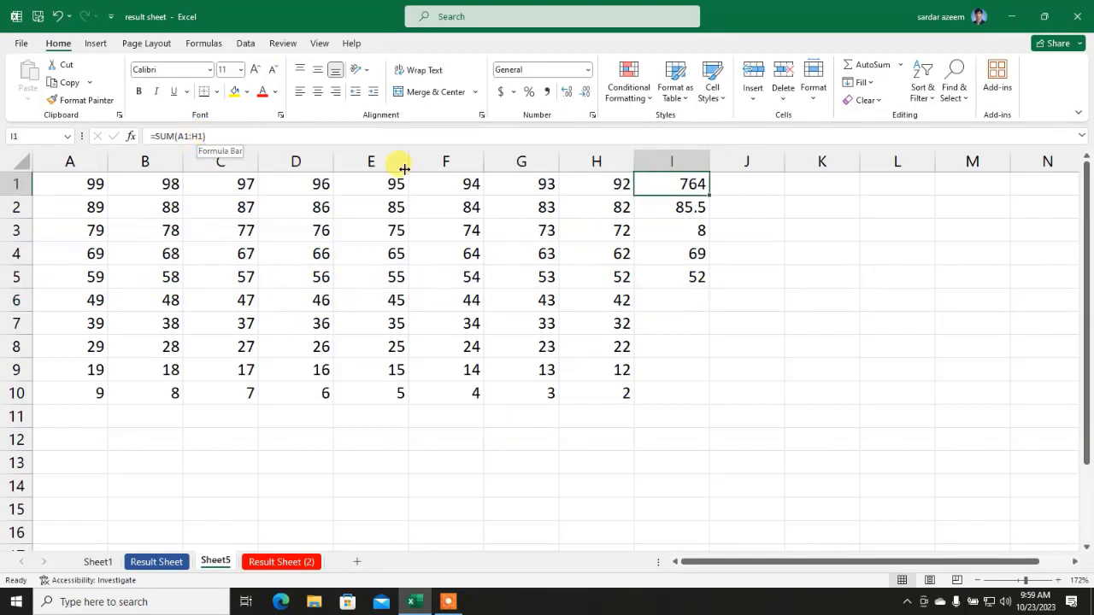
left_click(676, 209)
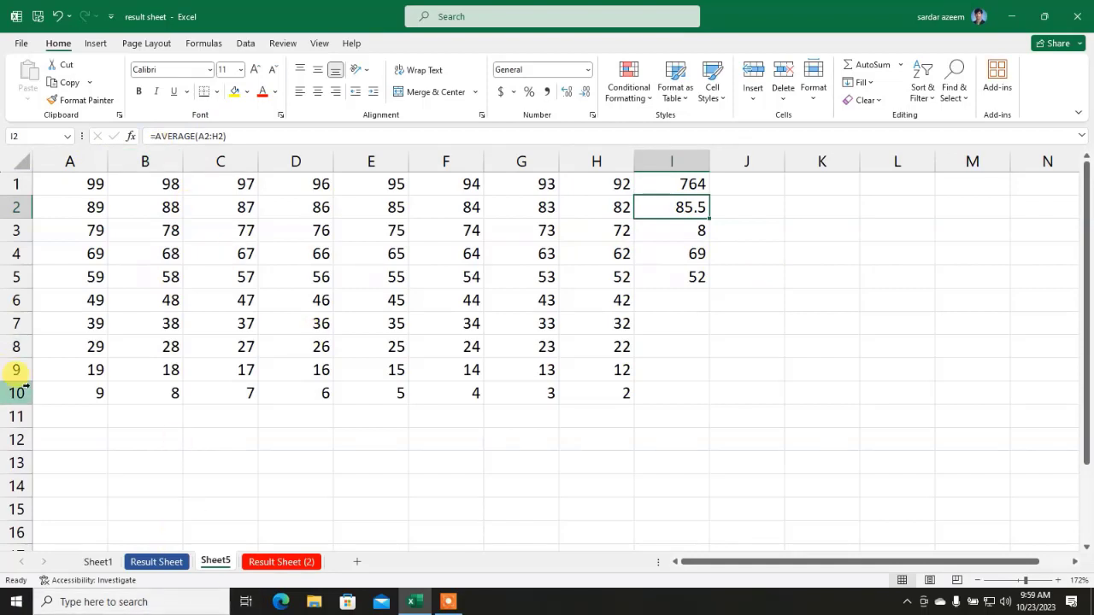
left_click(54, 412)
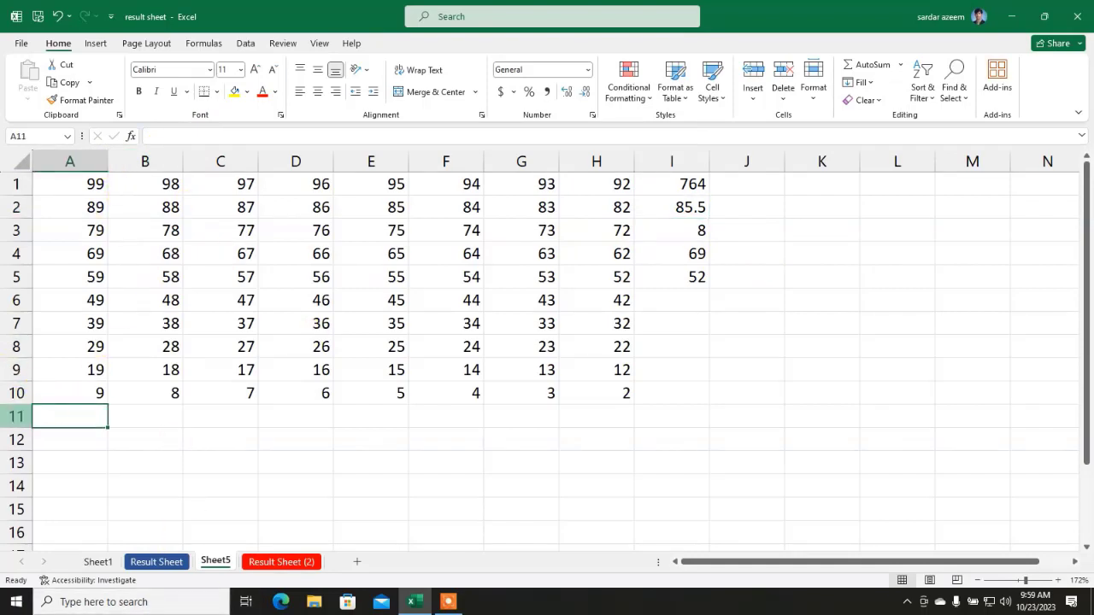
Step: Sum column A into A11, giving 540
left_click(902, 67)
left_click(878, 85)
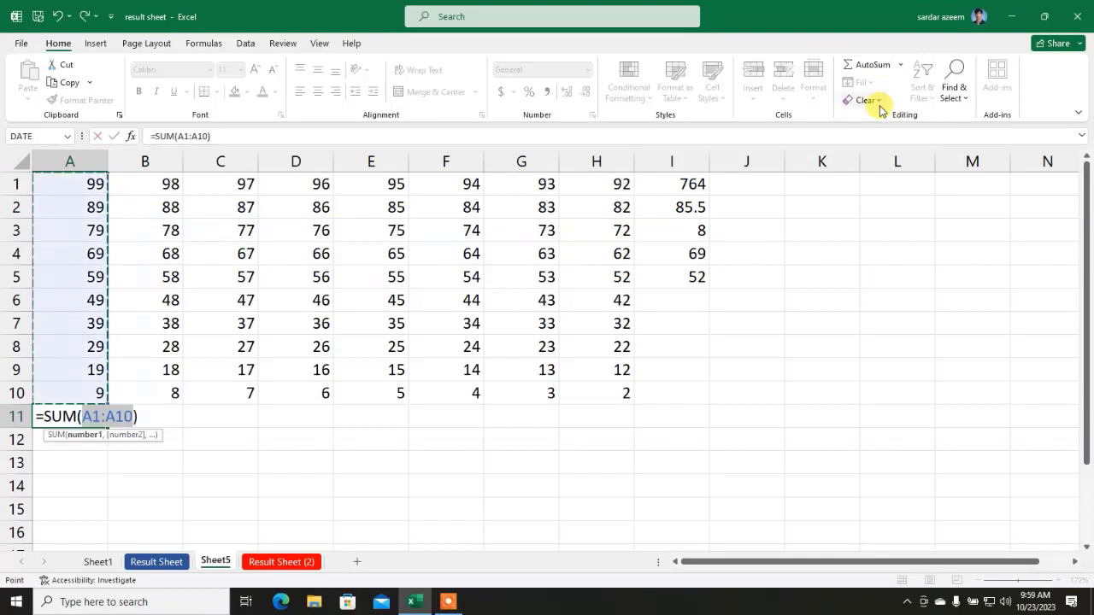
key("Return")
Step: Count the numbers of column C into C11, giving 10
left_click(225, 418)
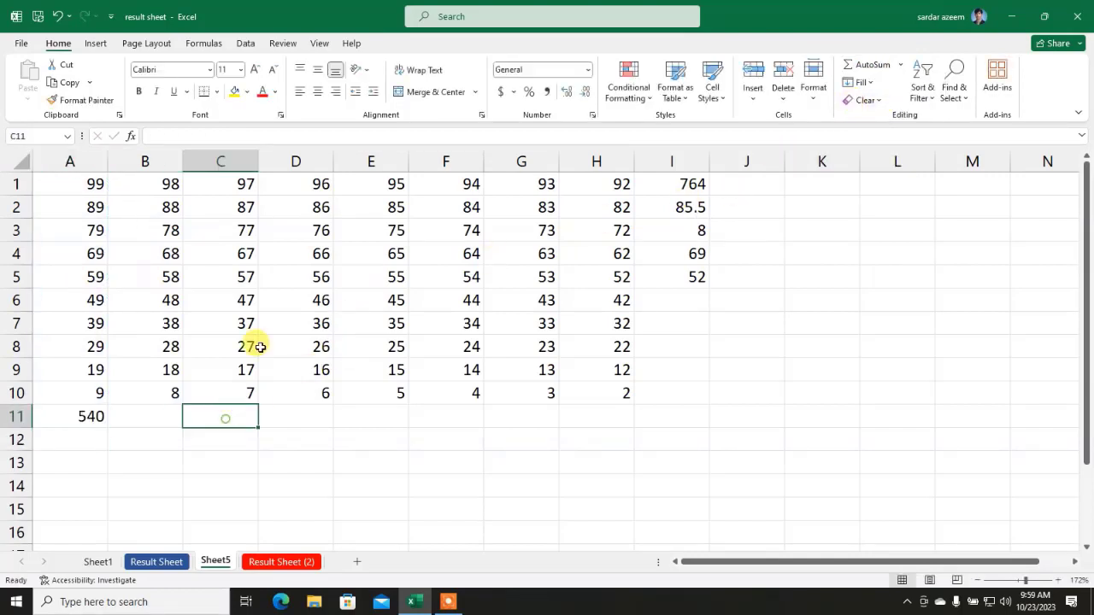
left_click(902, 66)
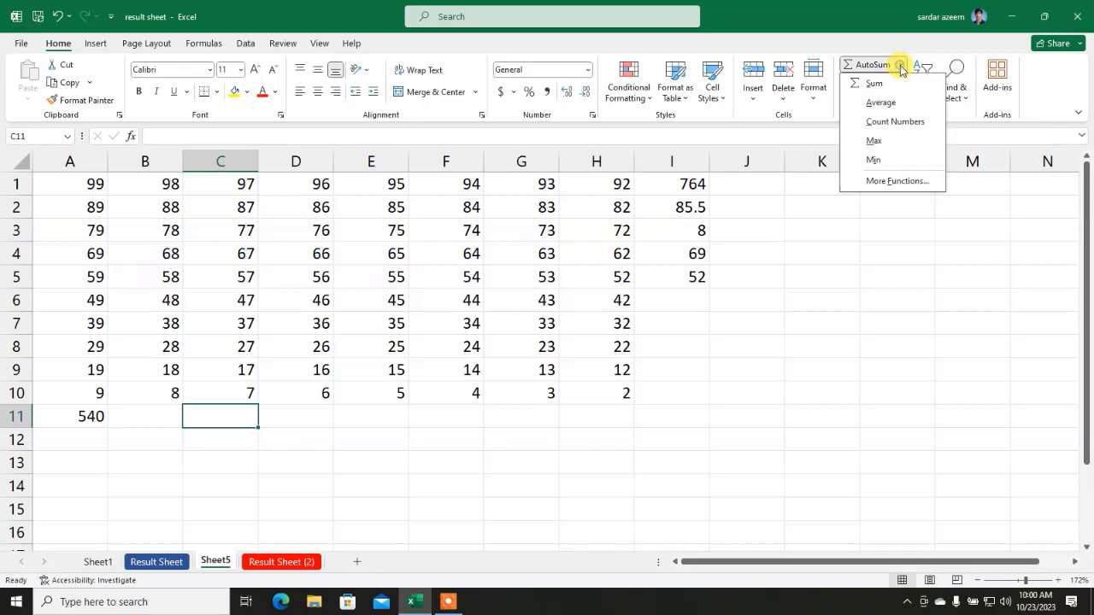
left_click(886, 122)
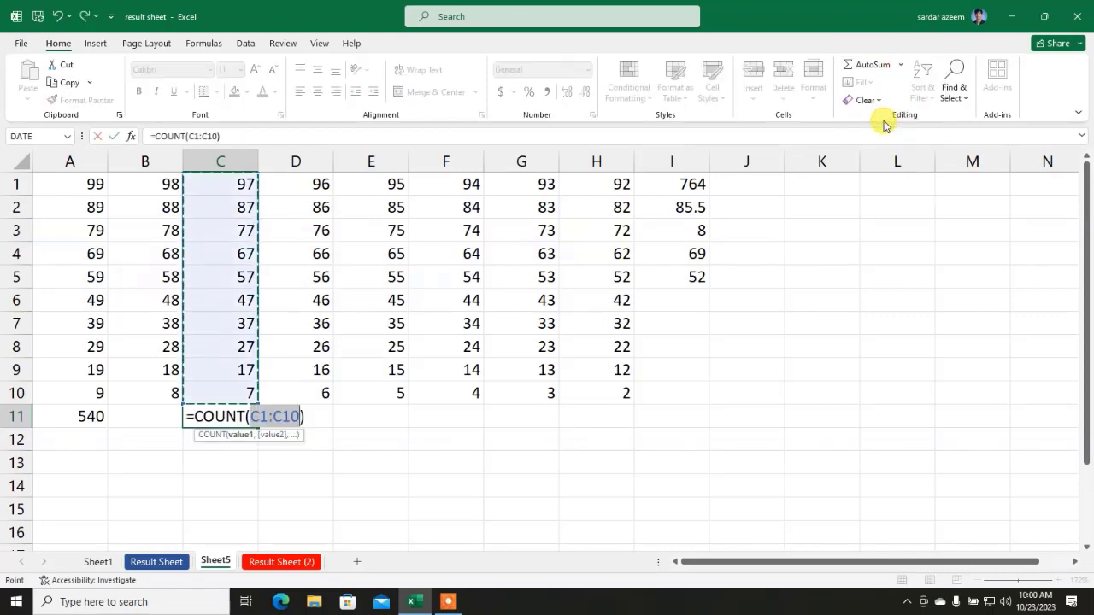
key("Return")
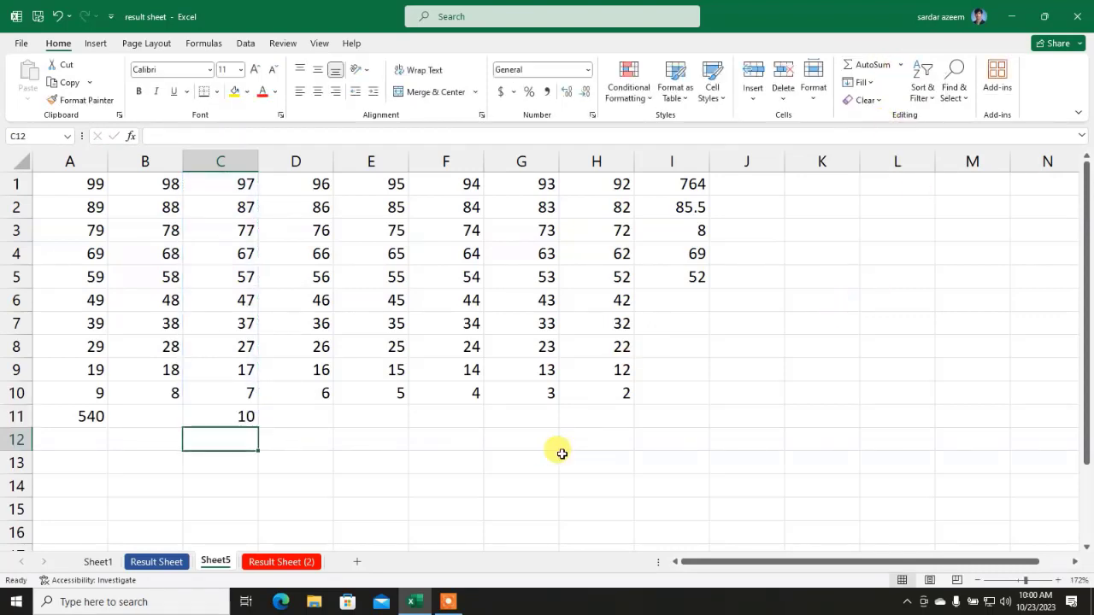
Step: Put the maximum of F1:F10 in F11, giving 94
left_click(541, 450)
left_click(453, 416)
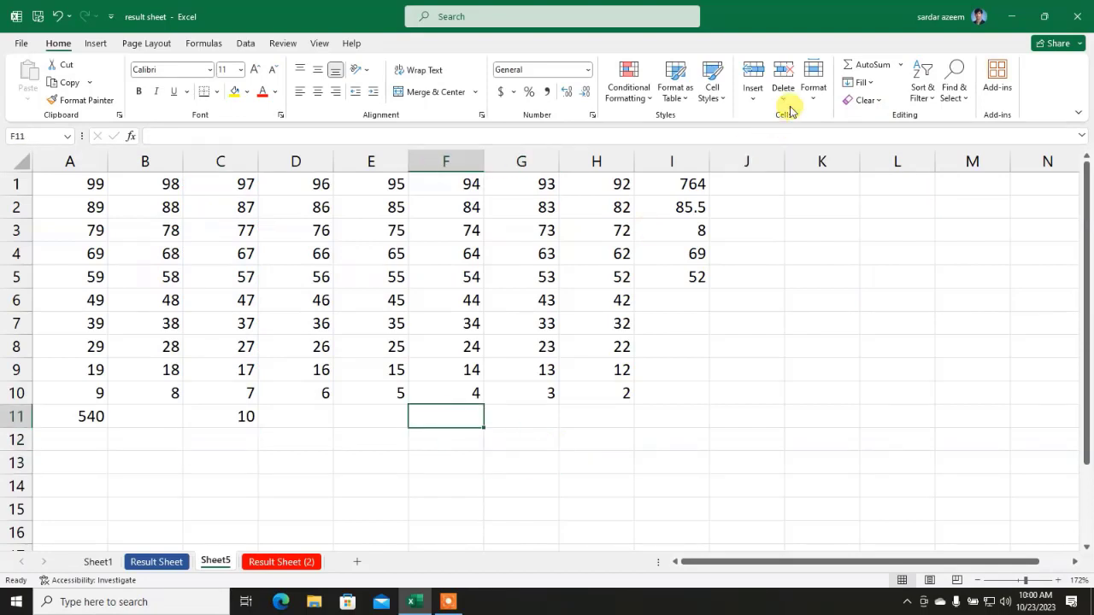
left_click(898, 67)
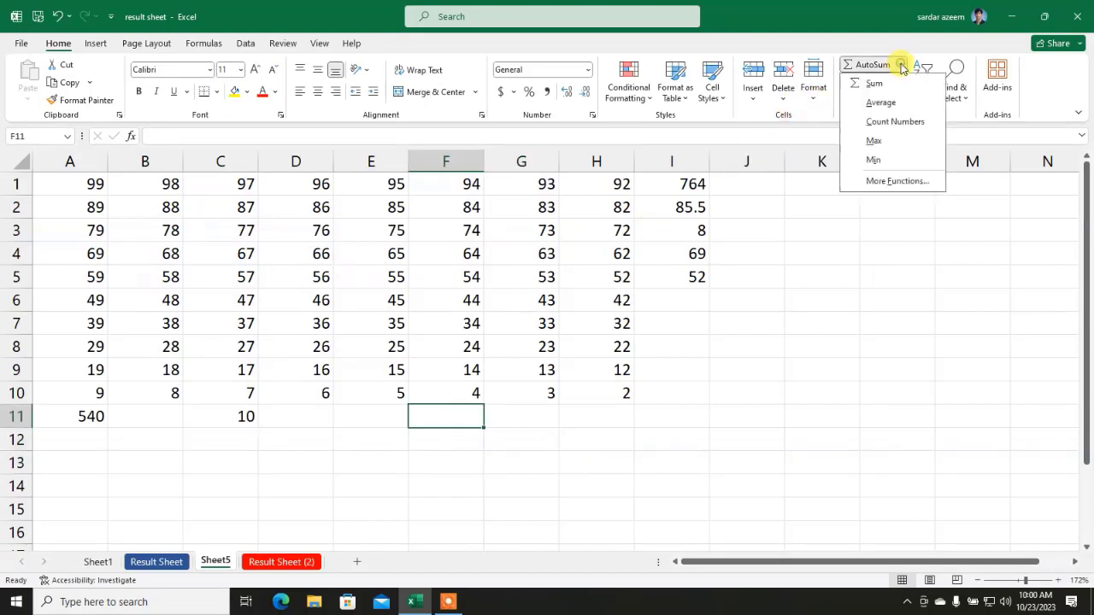
left_click(874, 143)
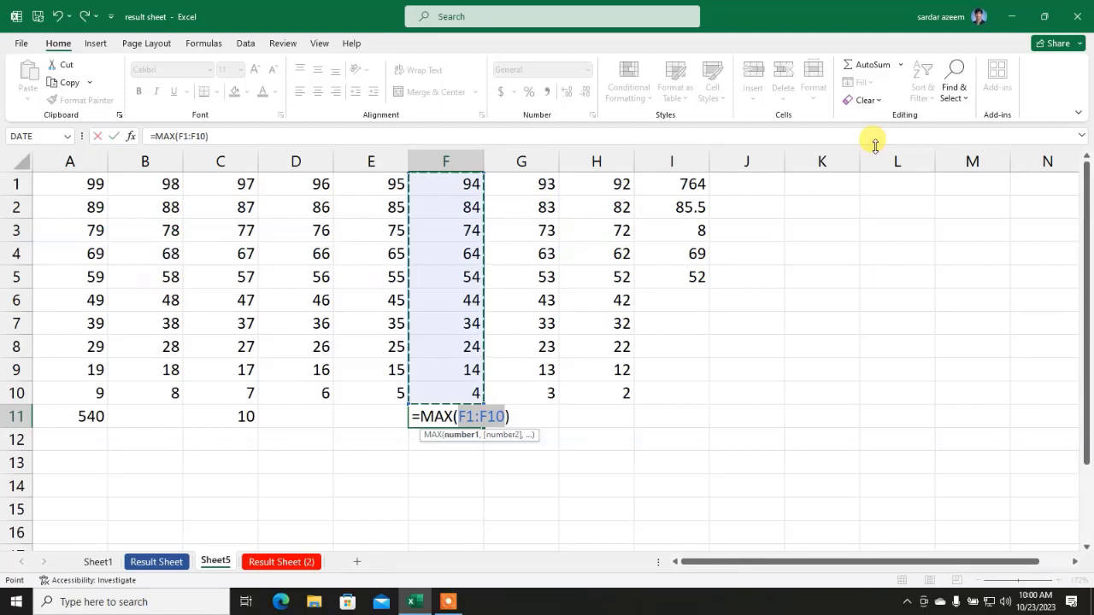
key("Return")
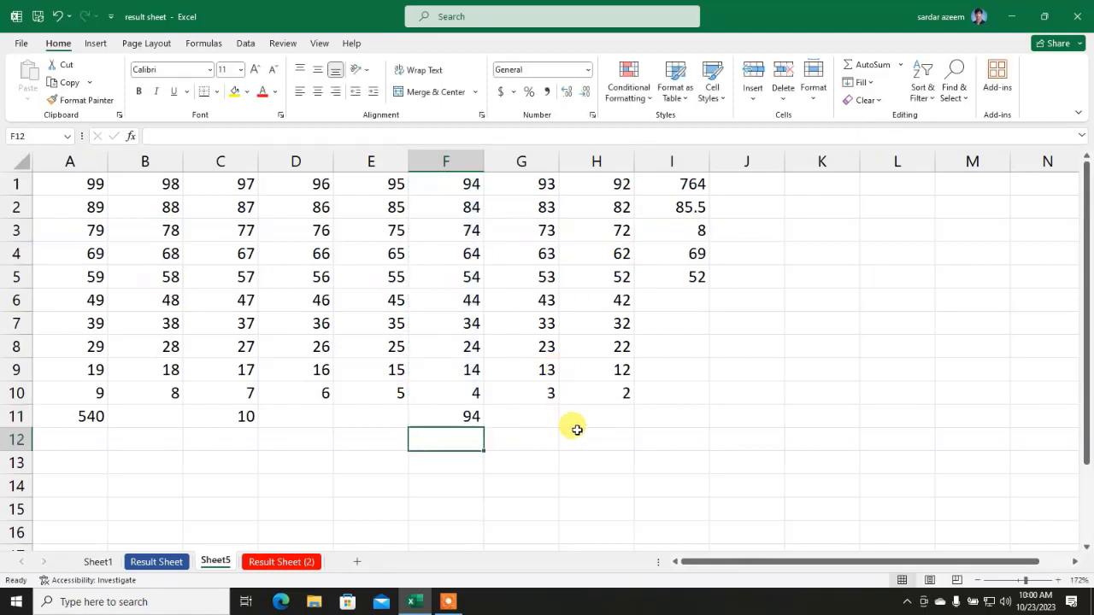
left_click(581, 415)
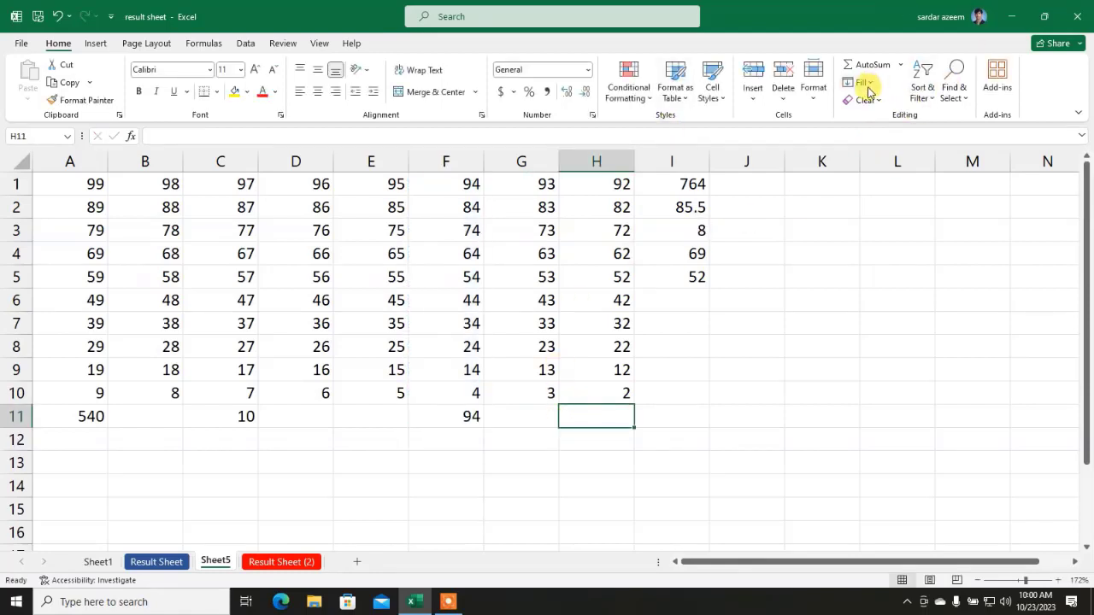
Step: Enter 1000 in cell K2
left_click_drag(705, 564, 854, 547)
left_click(746, 208)
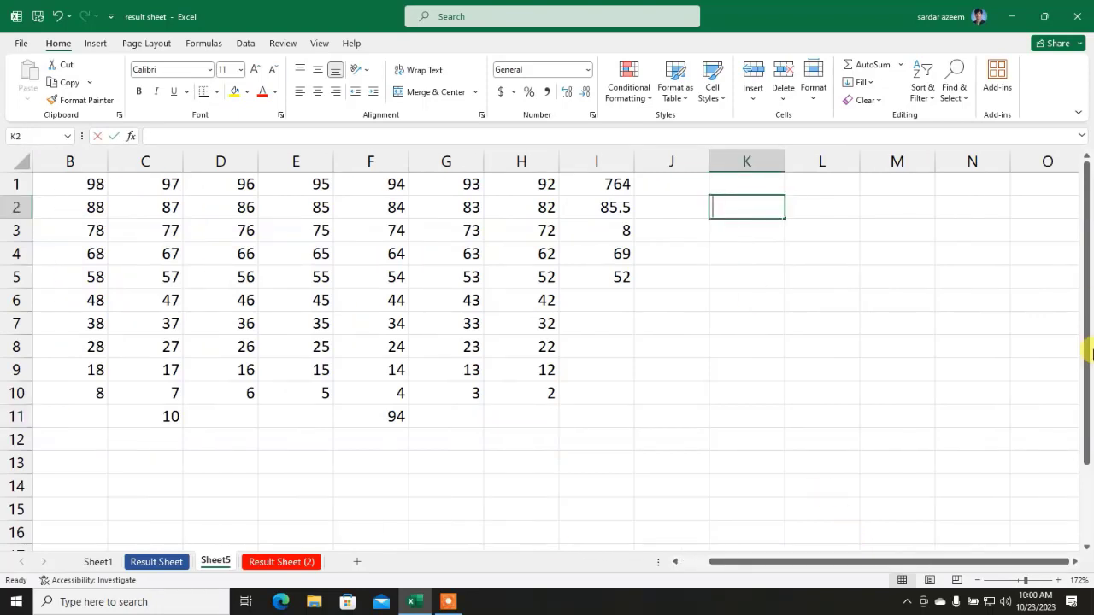
type("1000")
left_click(788, 316)
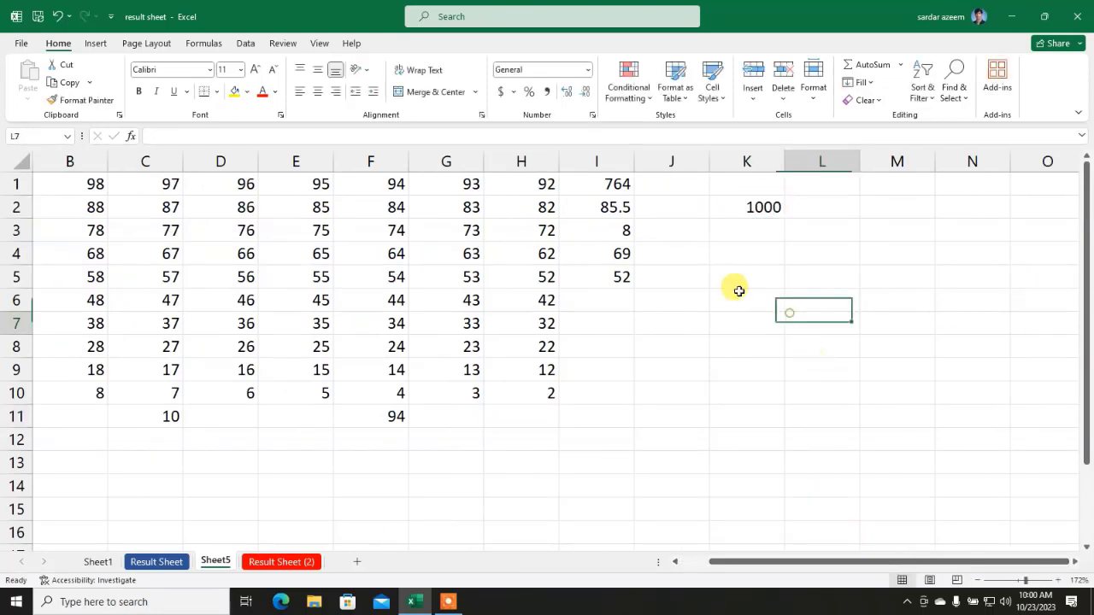
Step: Fill the 1000 from K2 down column K to about row 20
left_click(737, 213)
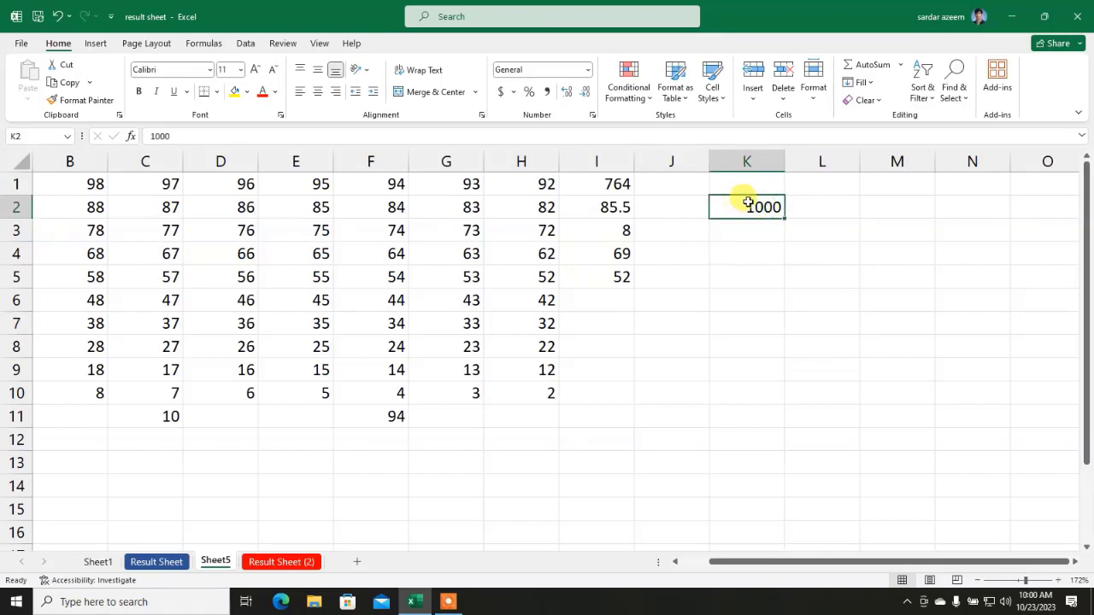
left_click_drag(746, 207, 738, 541)
scroll(755, 442, "up", 2)
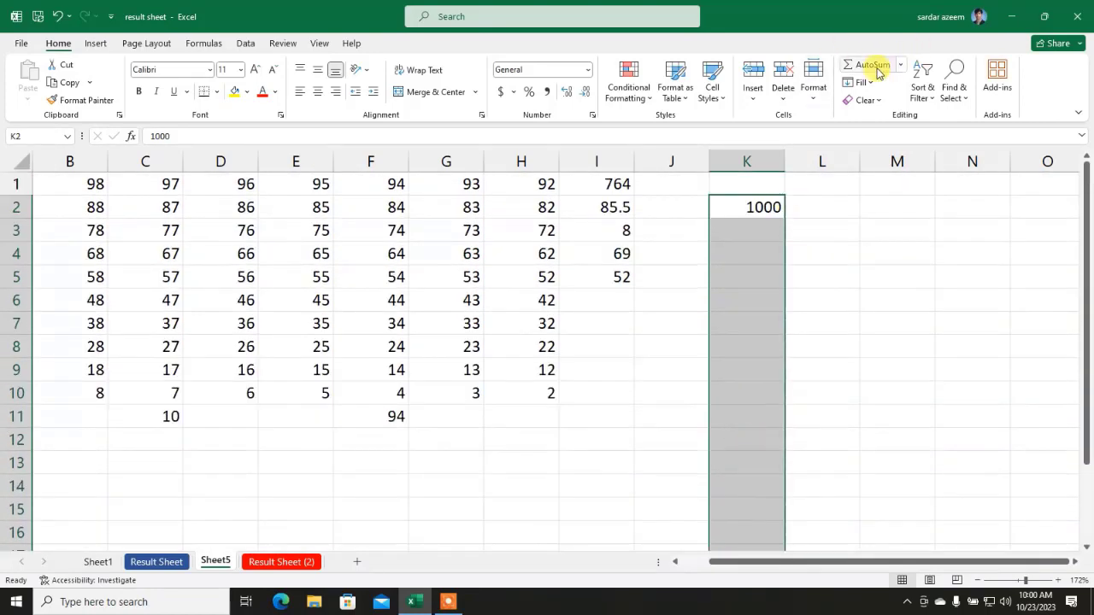
left_click(860, 82)
left_click(869, 101)
left_click(849, 392)
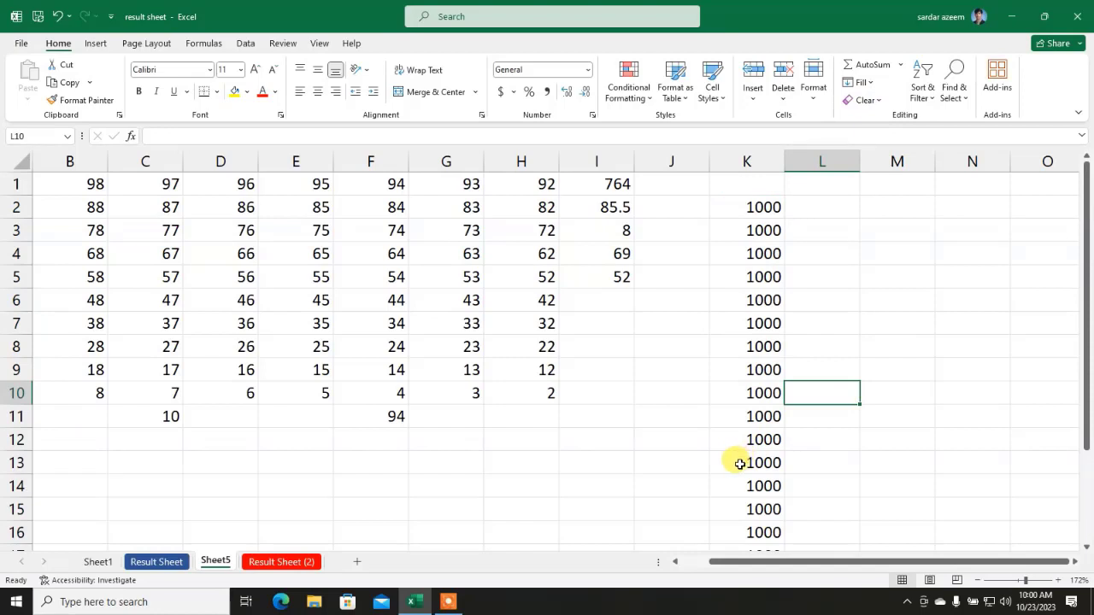
left_click_drag(739, 463, 94, 432)
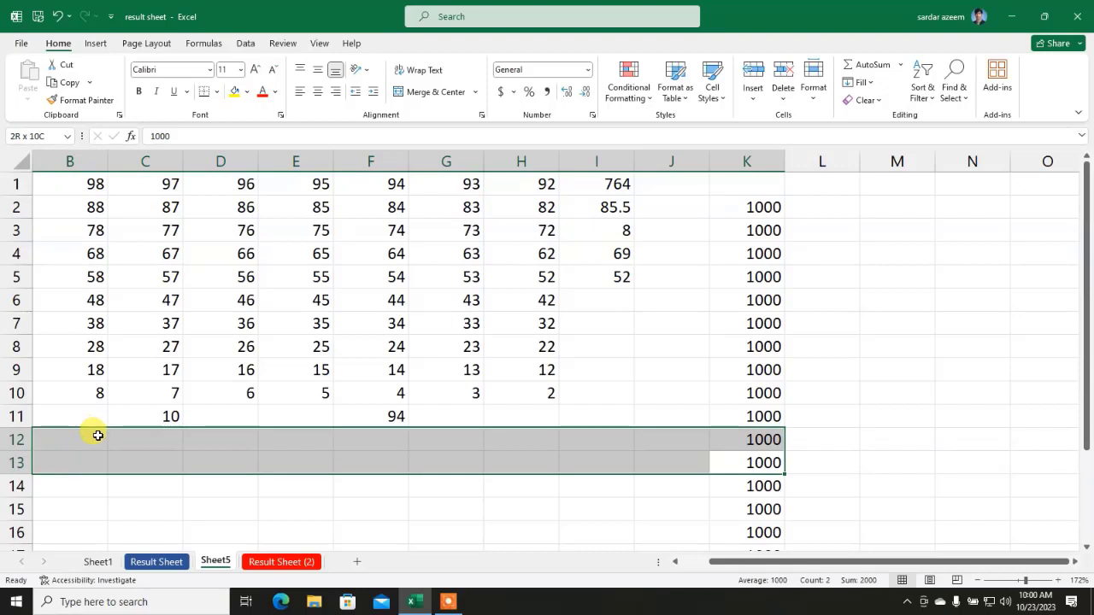
Step: Fill 1000 leftward and rightward across rows 12–13
left_click(859, 82)
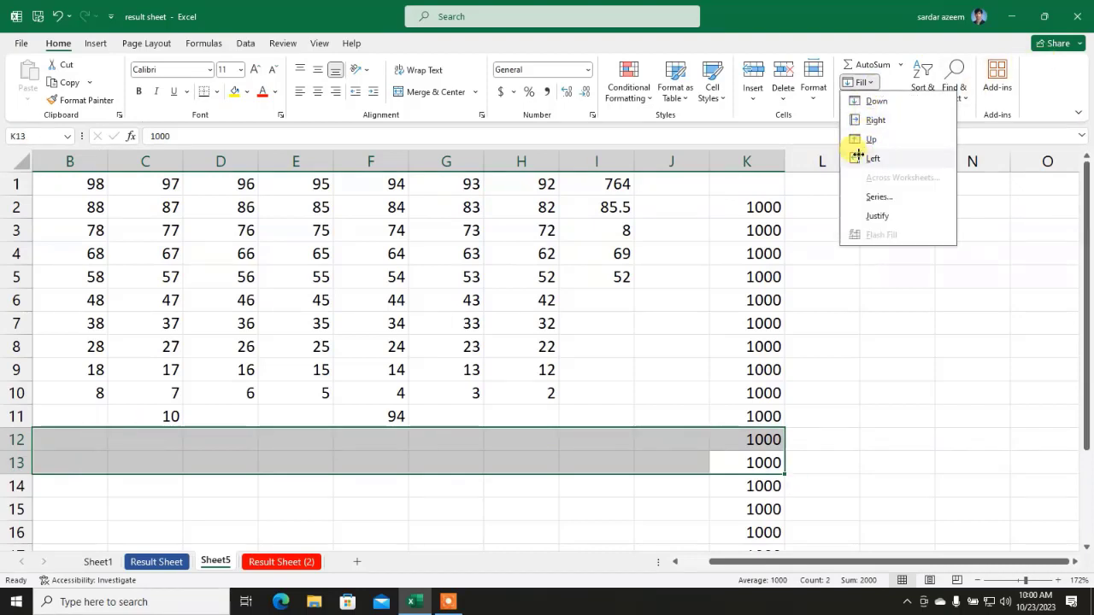
left_click(871, 158)
left_click(854, 462)
left_click_drag(755, 441, 898, 451)
left_click(865, 83)
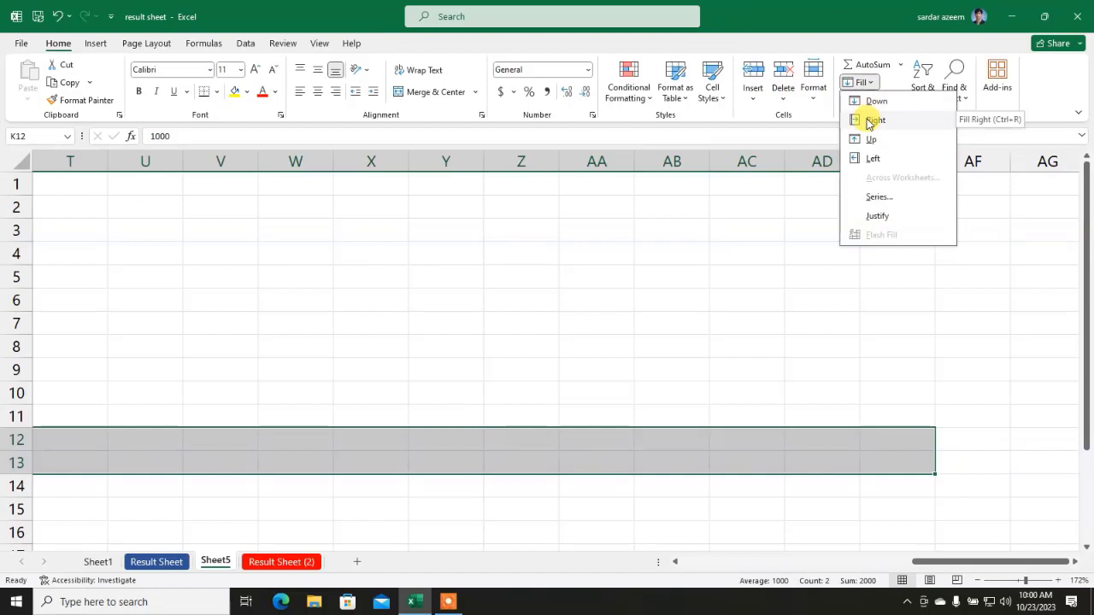
left_click(868, 121)
left_click(684, 390)
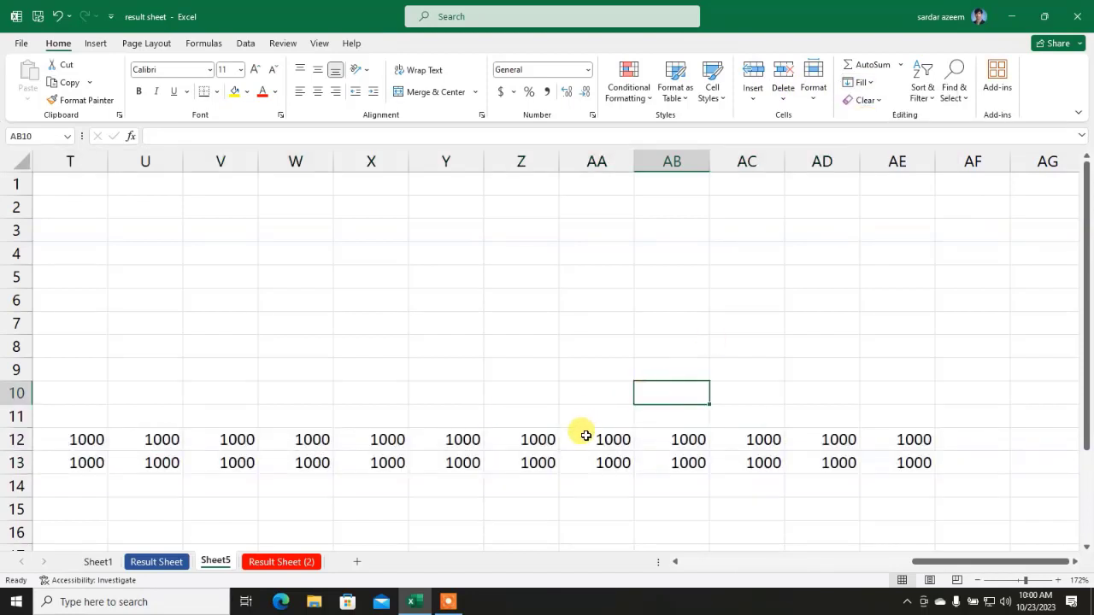
Step: Fill 1000 up column AA from row 12 to row 1
left_click_drag(586, 436, 617, 180)
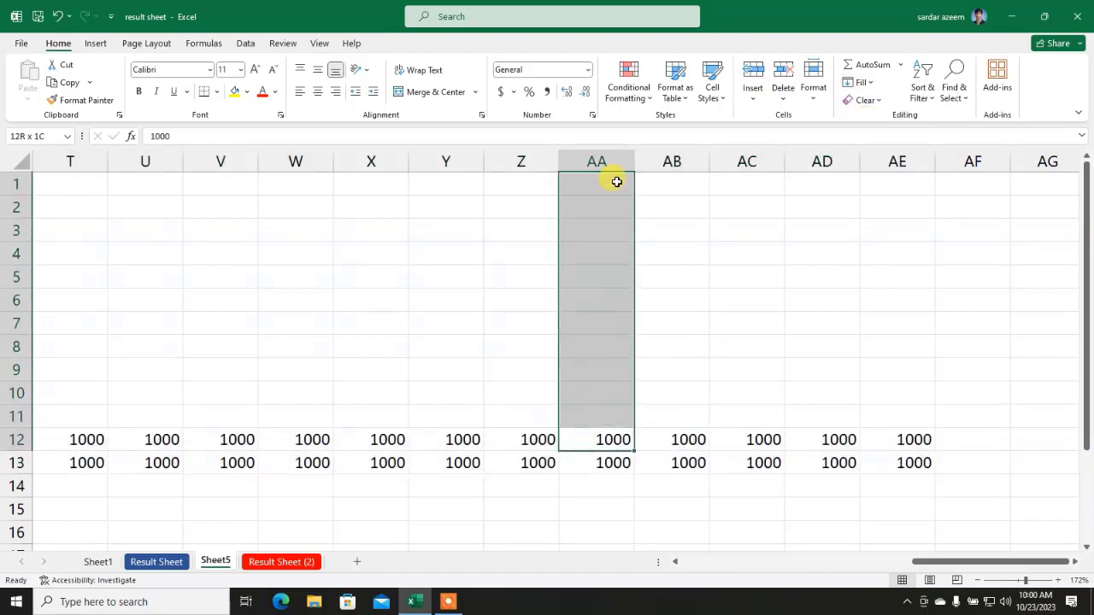
left_click(873, 84)
left_click(876, 139)
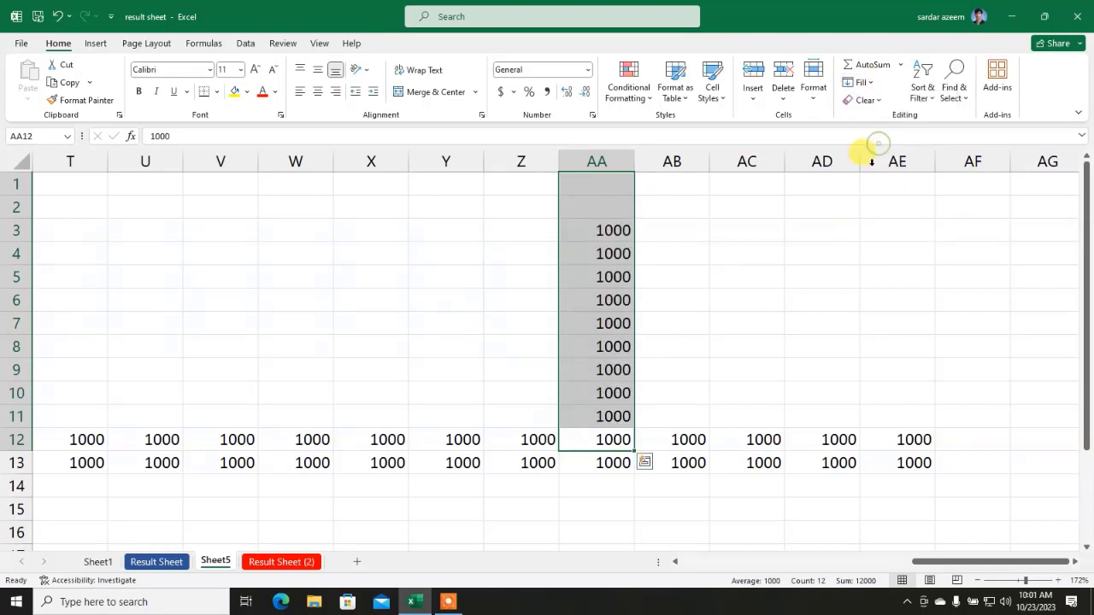
left_click(805, 299)
Step: Fill AE13 downward as a linear series with step 1, counting 1001 onward
scroll(822, 273, "down", 2)
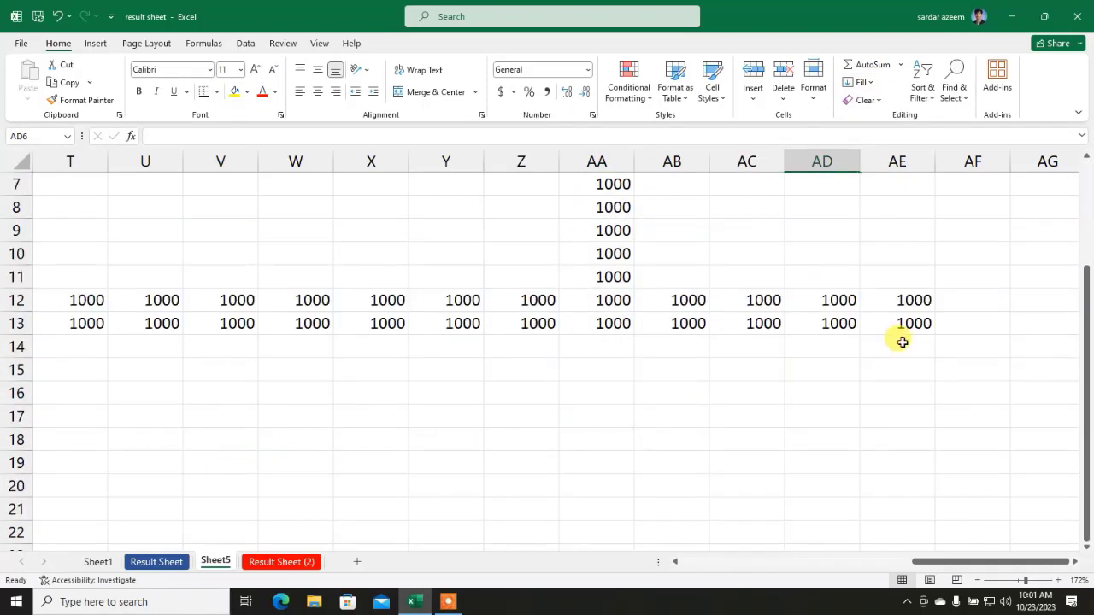
left_click_drag(901, 319, 896, 546)
left_click(857, 82)
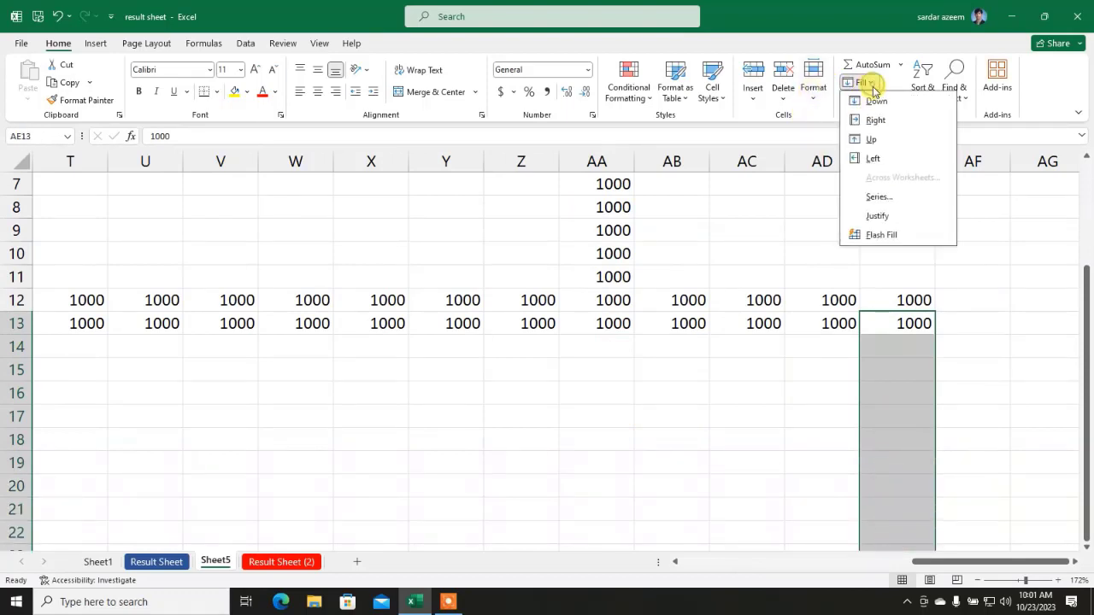
left_click(877, 198)
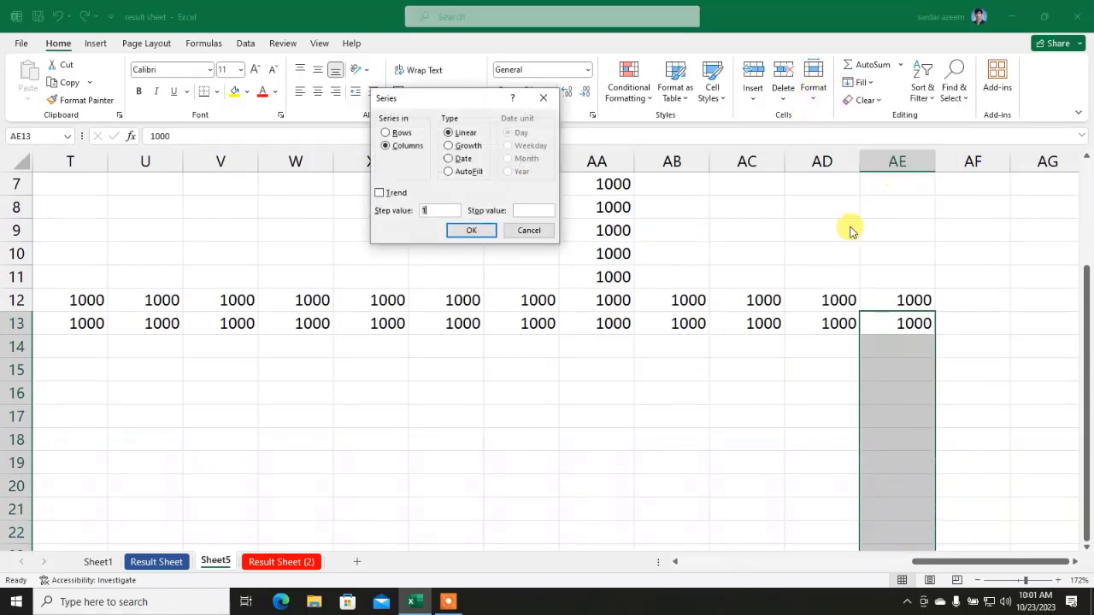
left_click(474, 232)
left_click_drag(817, 417, 810, 398)
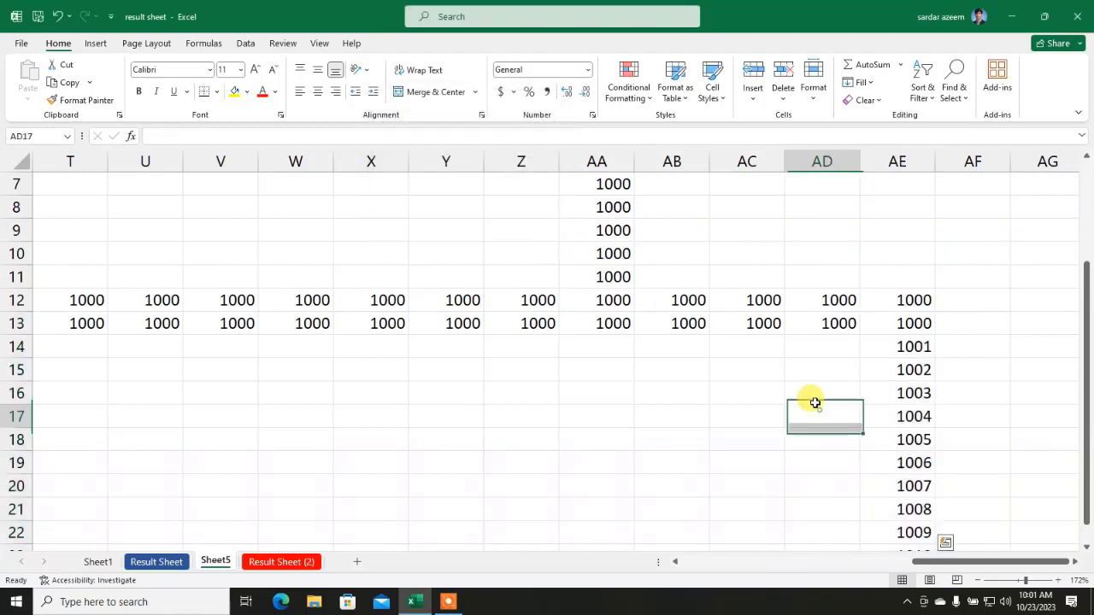
scroll(810, 393, "down", 2)
scroll(821, 370, "up", 1)
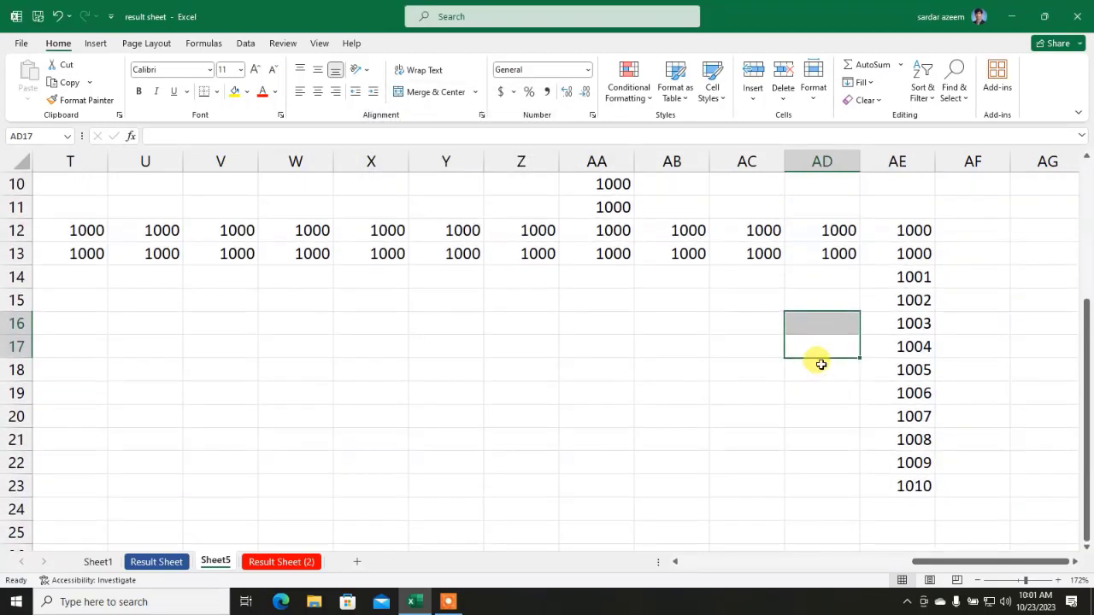
scroll(820, 364, "up", 2)
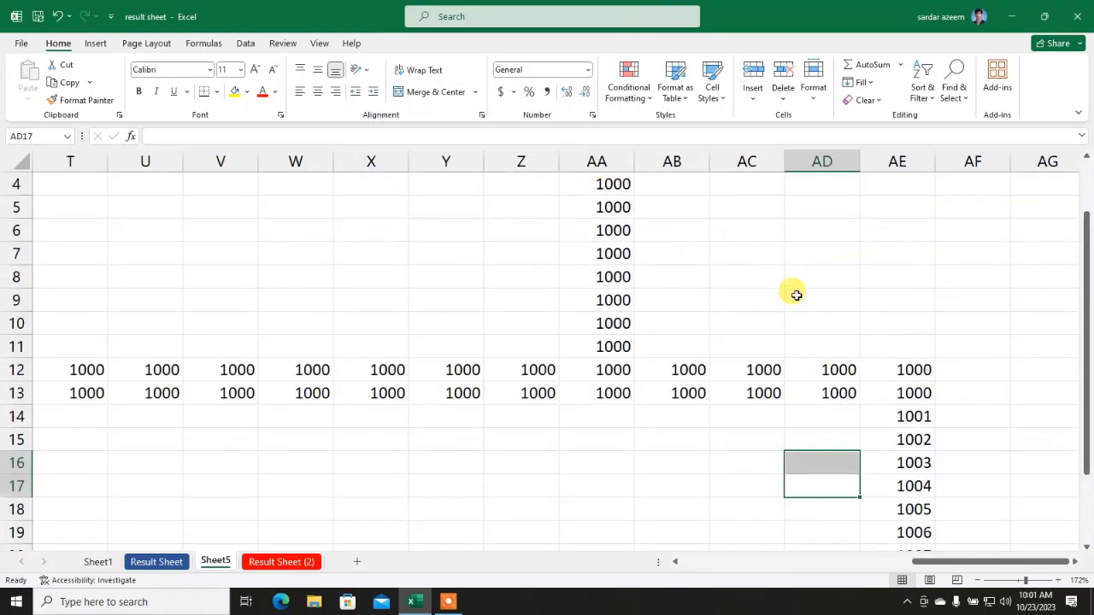
left_click_drag(822, 395, 93, 124)
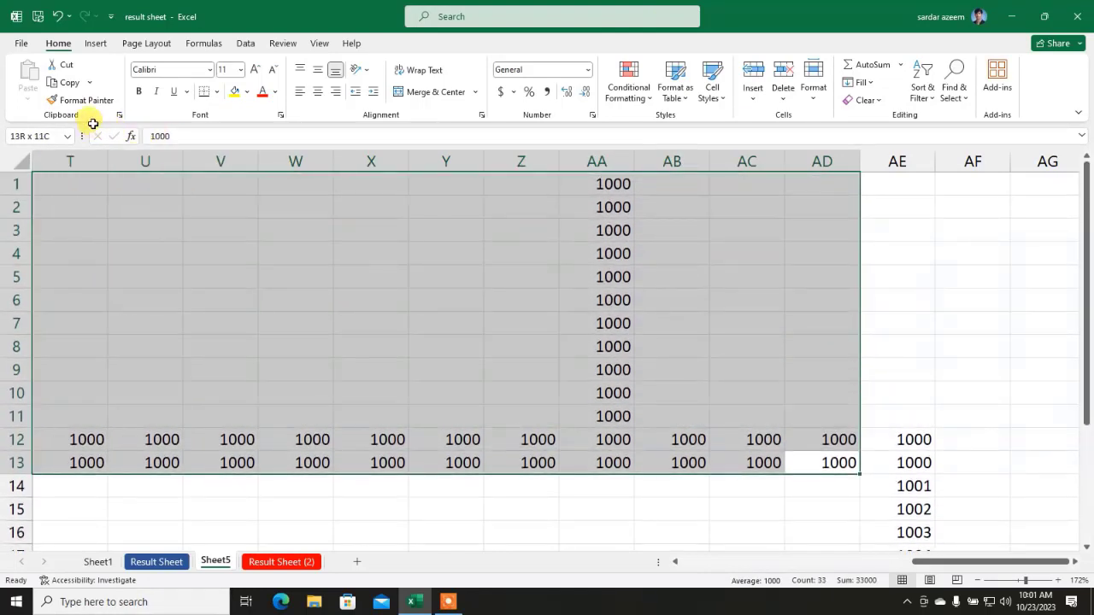
Step: Clear all contents and formatting from T1:AD13
left_click_drag(78, 176, 81, 177)
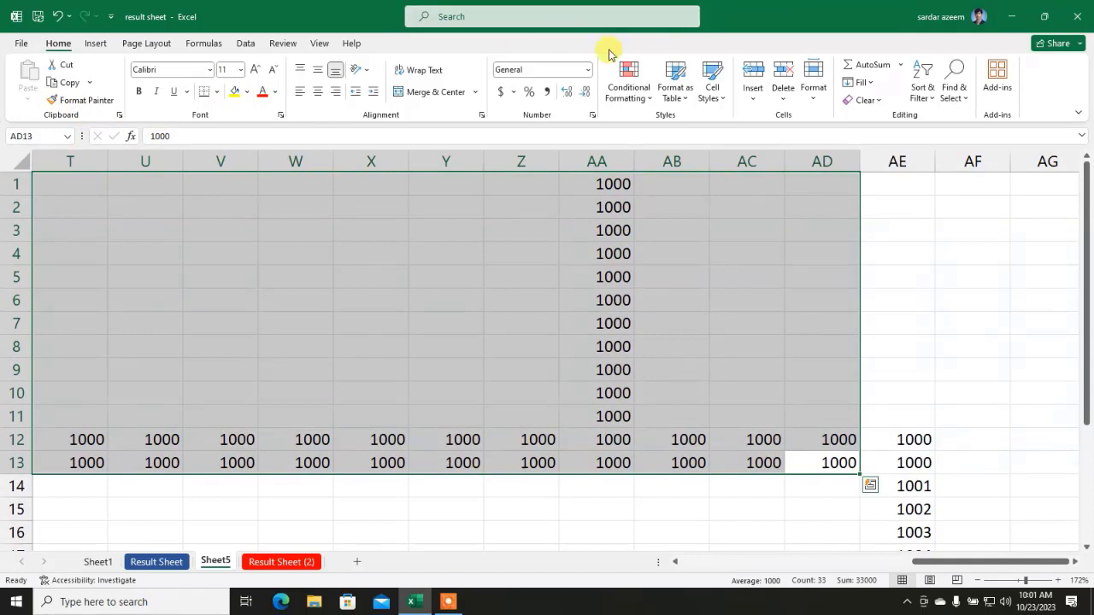
left_click(879, 101)
left_click(863, 117)
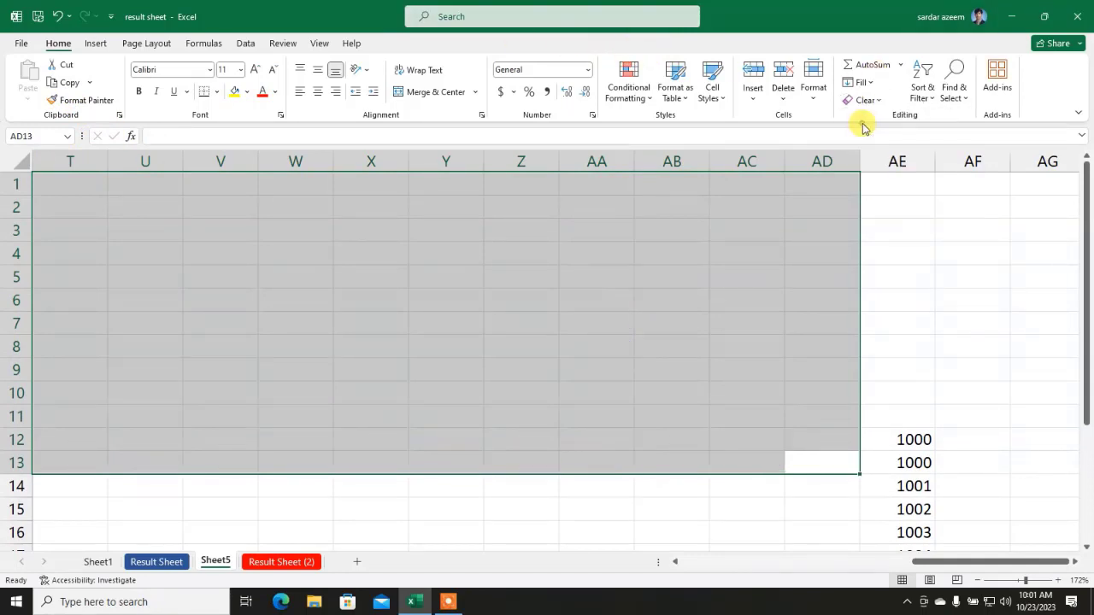
left_click(687, 336)
left_click_drag(757, 415, 51, 438)
left_click(827, 466)
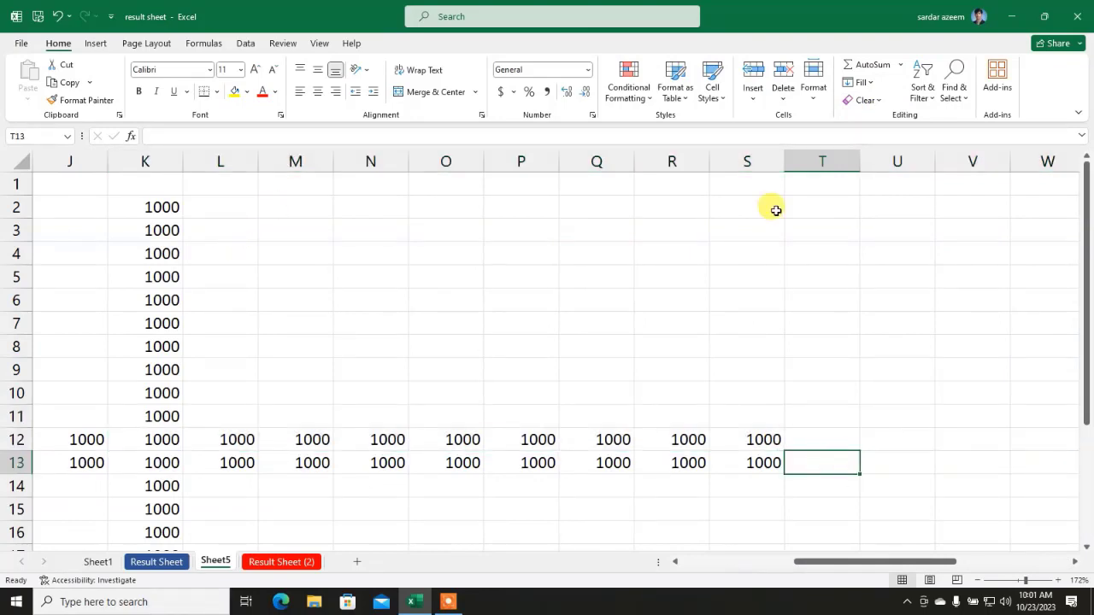
Step: Clear all from the J2:T15 block of 1000 values
left_click_drag(834, 205, 831, 228)
left_click_drag(765, 268, 103, 519)
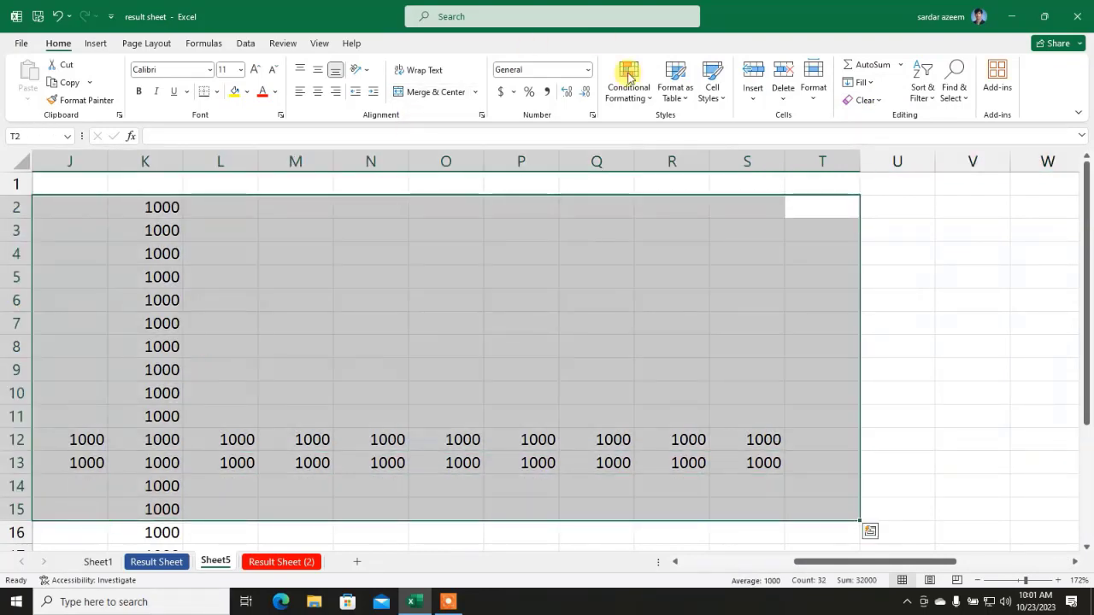
left_click(863, 100)
left_click(869, 117)
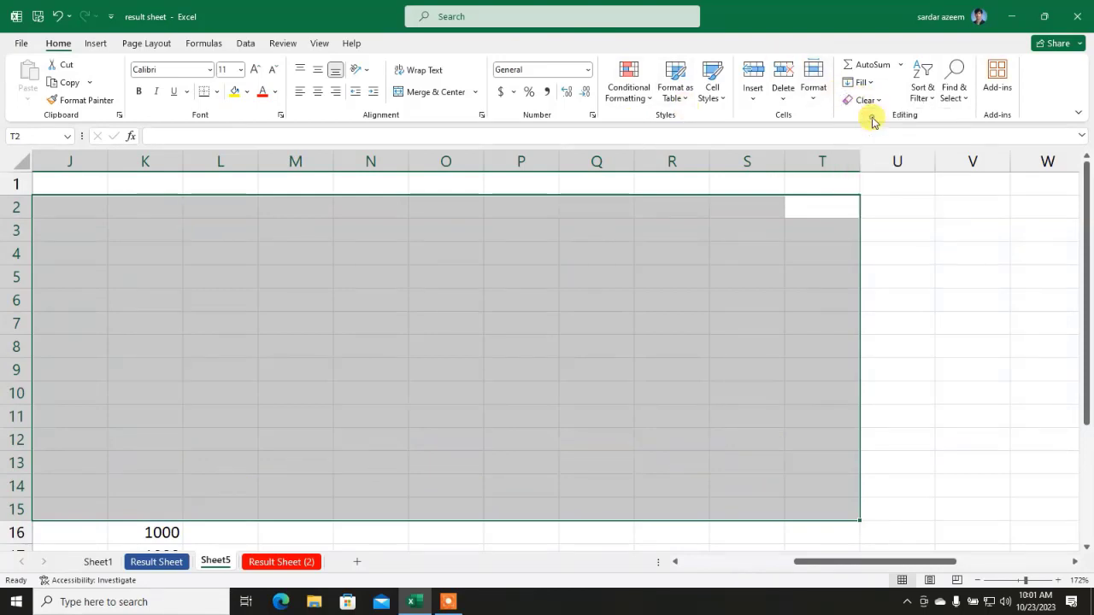
left_click(402, 395)
Step: Fill 1000 down into K16:K22, then clear those cells entirely
scroll(444, 367, "down", 3)
left_click_drag(214, 461, 123, 327)
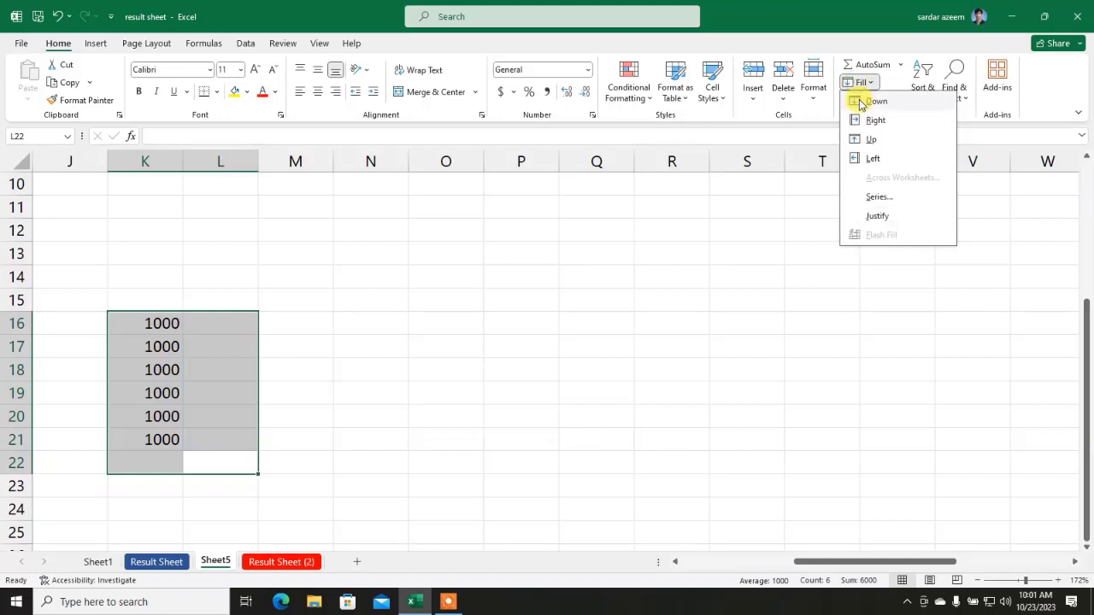
left_click(858, 99)
left_click(863, 101)
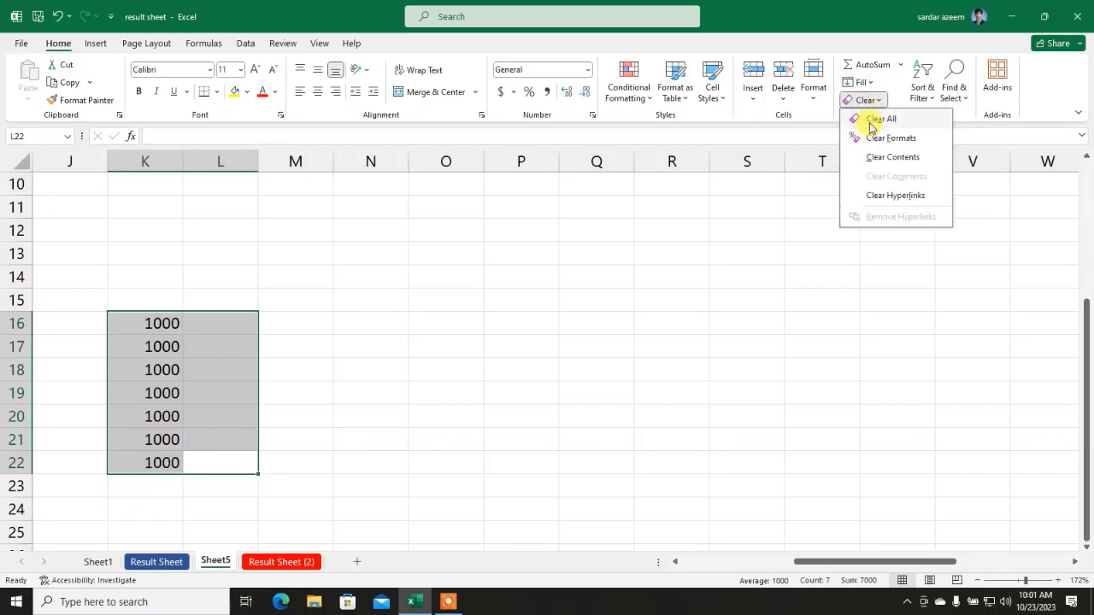
left_click(871, 114)
left_click(439, 386)
left_click_drag(891, 561, 745, 562)
scroll(573, 400, "up", 3)
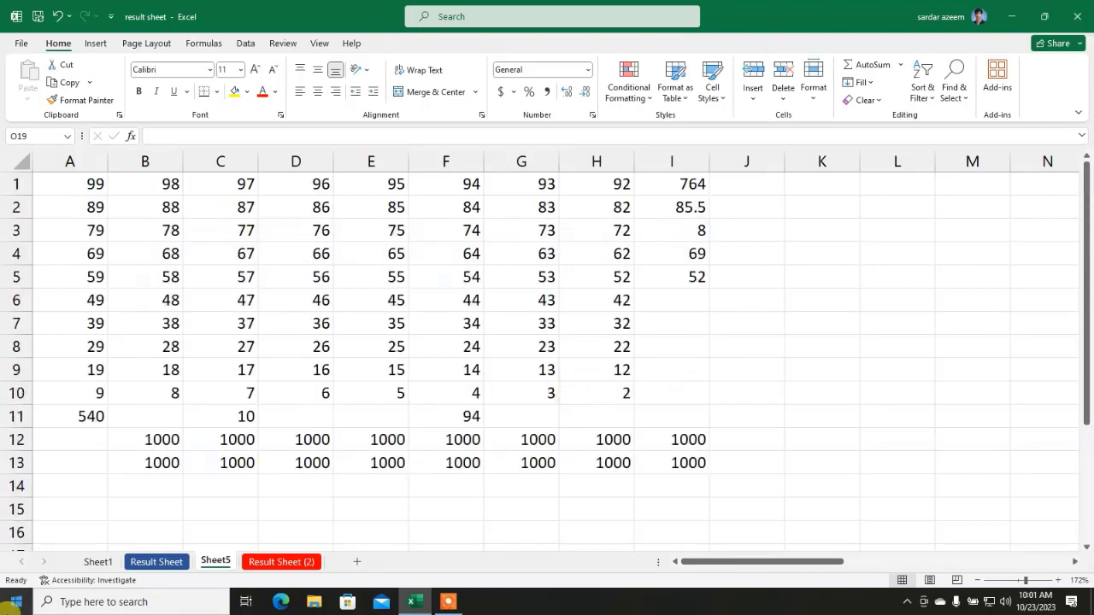
Step: Clear Formats on A1:P12 of Result Sheet (2), then return to Sheet5
left_click(257, 561)
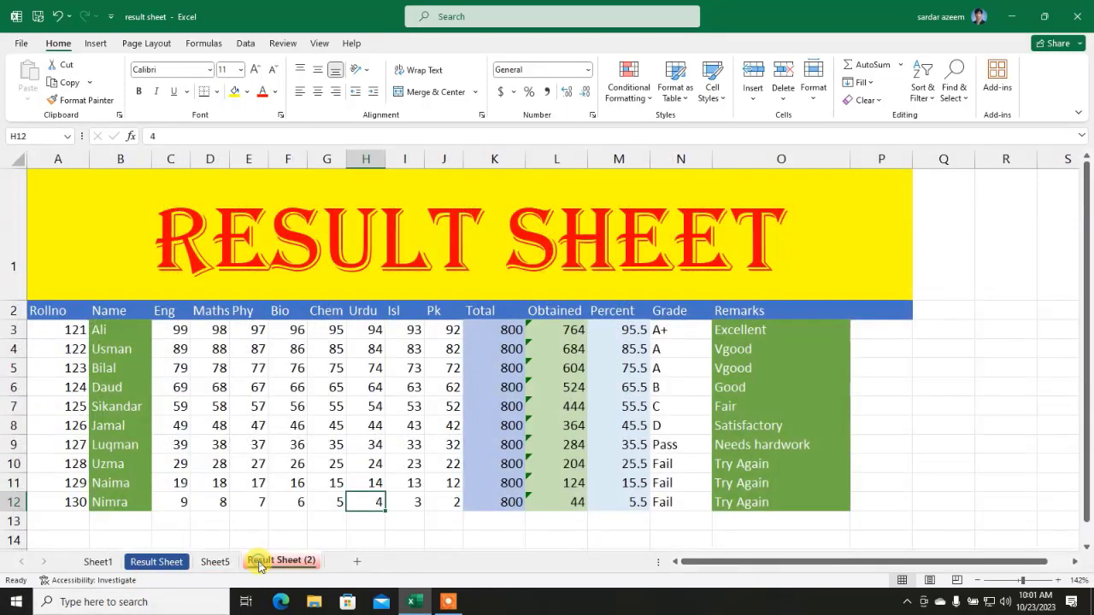
left_click(359, 444)
left_click_drag(826, 495, 232, 286)
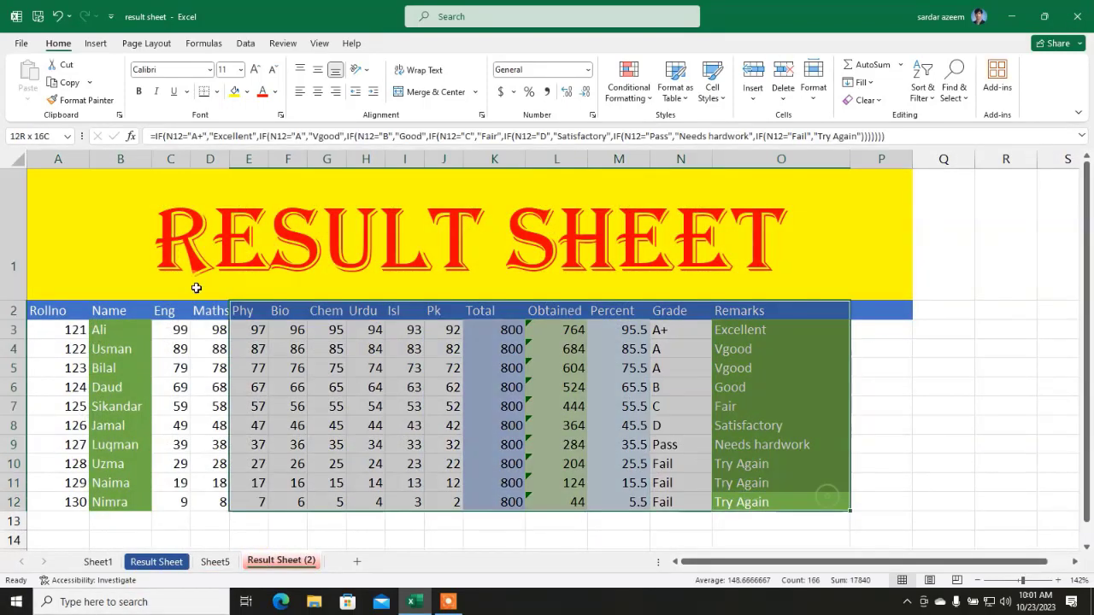
left_click(861, 100)
left_click(865, 140)
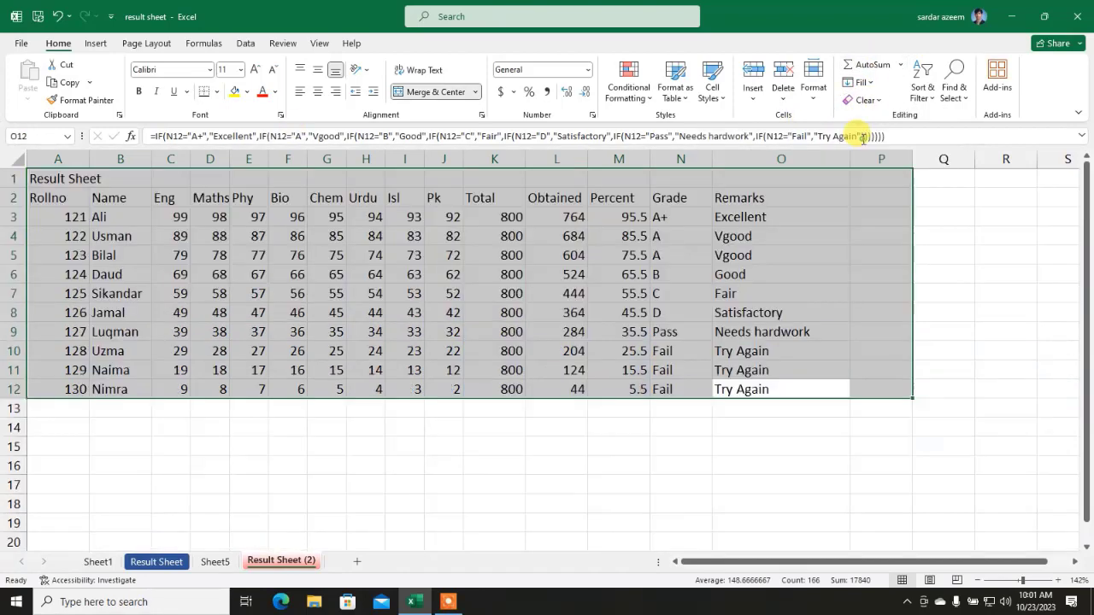
left_click(611, 383)
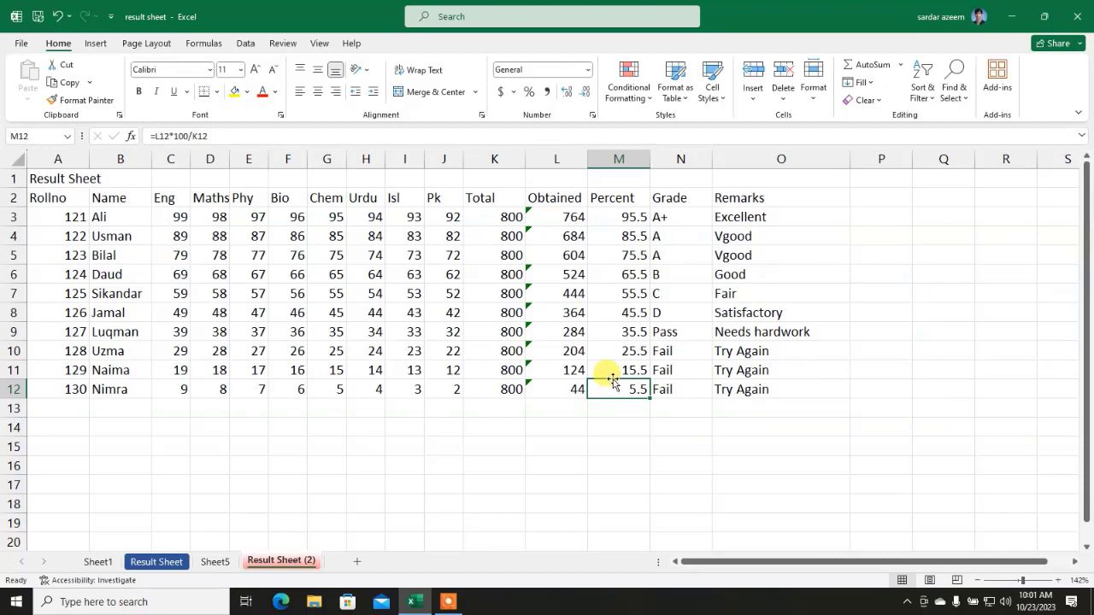
left_click(216, 562)
left_click(368, 462)
Step: Clear Contents on A1:J13, removing the numbers, summary results and 1000s
left_click_drag(740, 464, 11, 189)
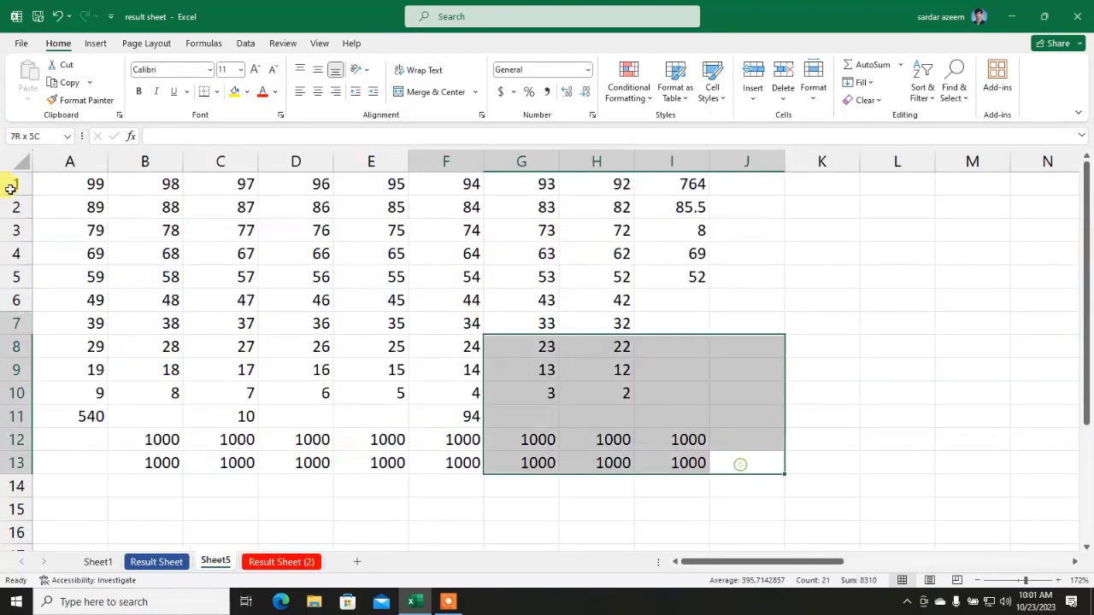
left_click(885, 103)
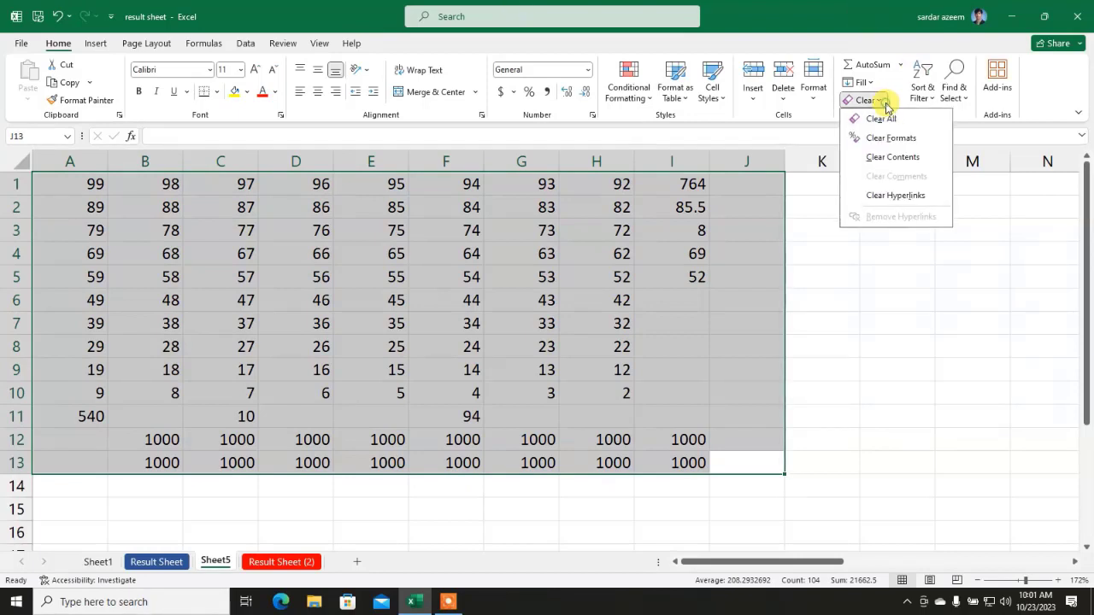
left_click(880, 155)
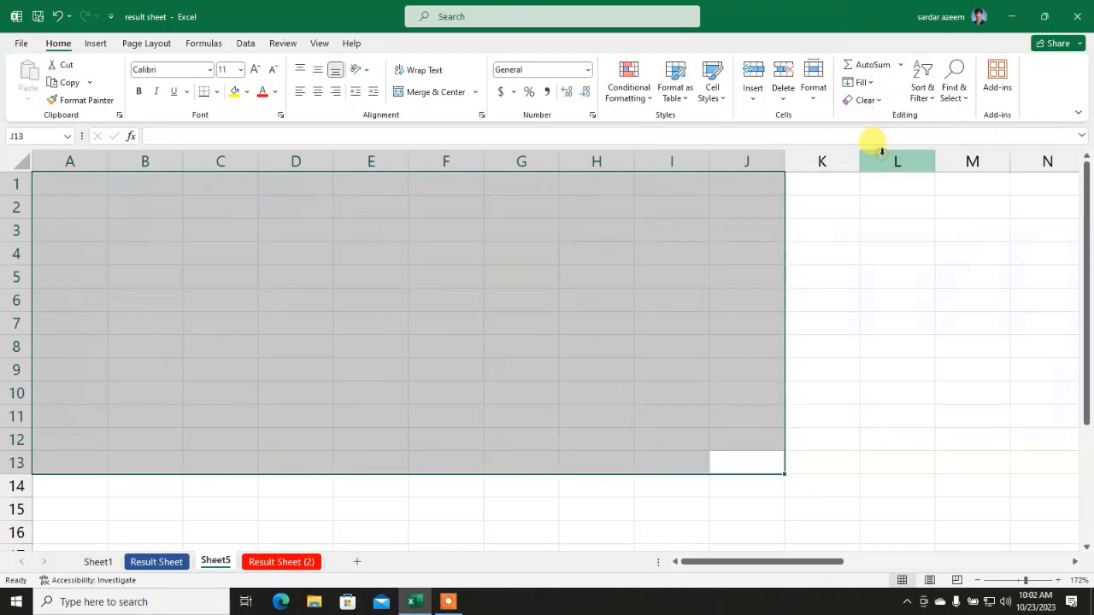
left_click(323, 408)
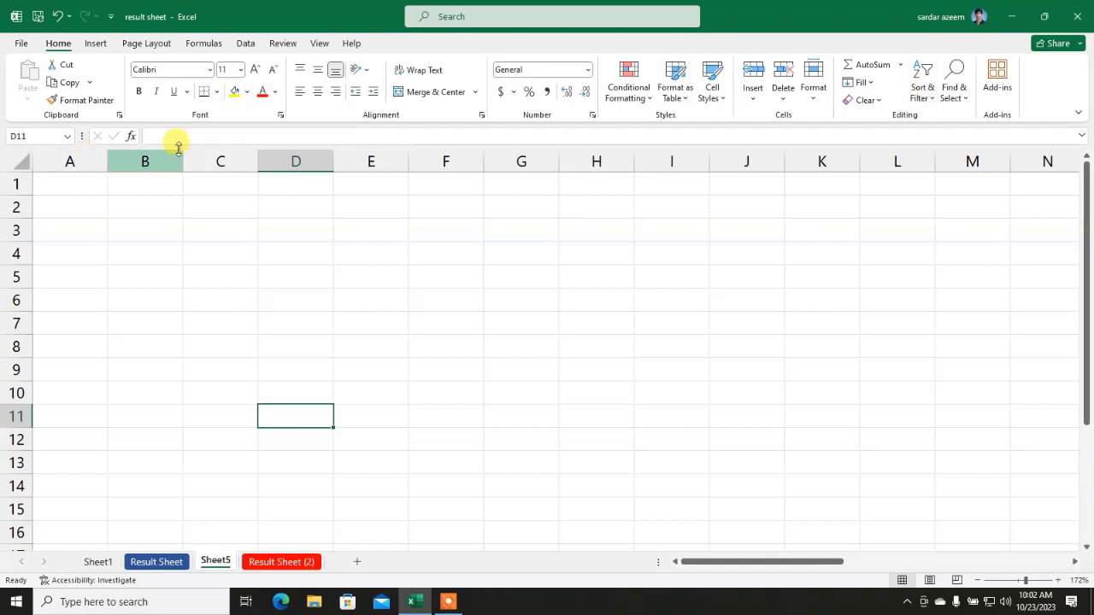
Step: Enter 9250 in B1 and 9300 in B2 of Sheet5
left_click(147, 182)
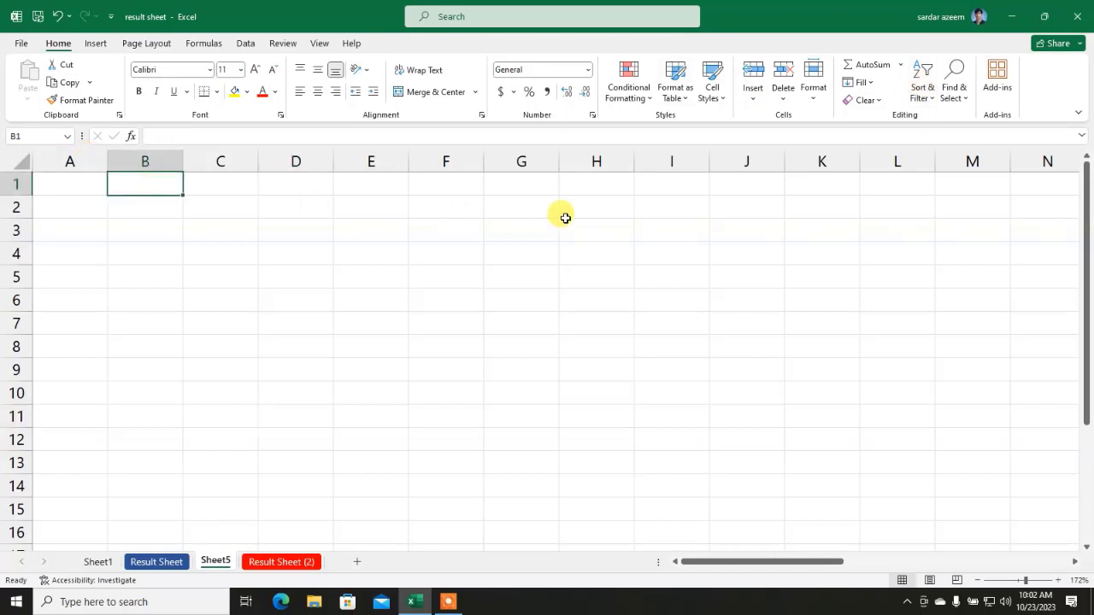
type("92")
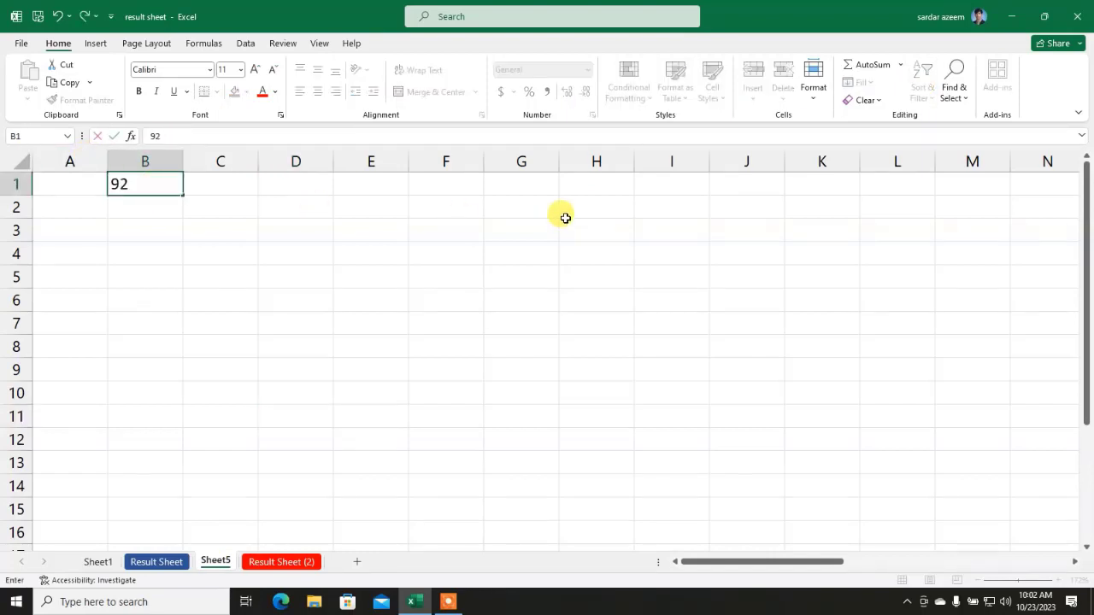
type("50")
left_click(290, 267)
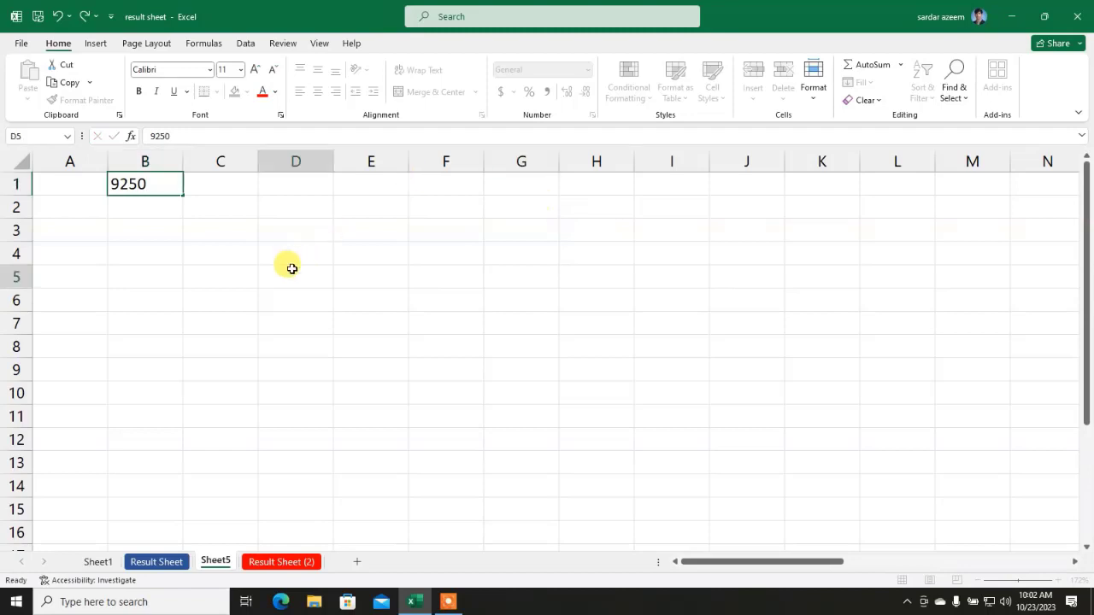
left_click(179, 193)
left_click(167, 203)
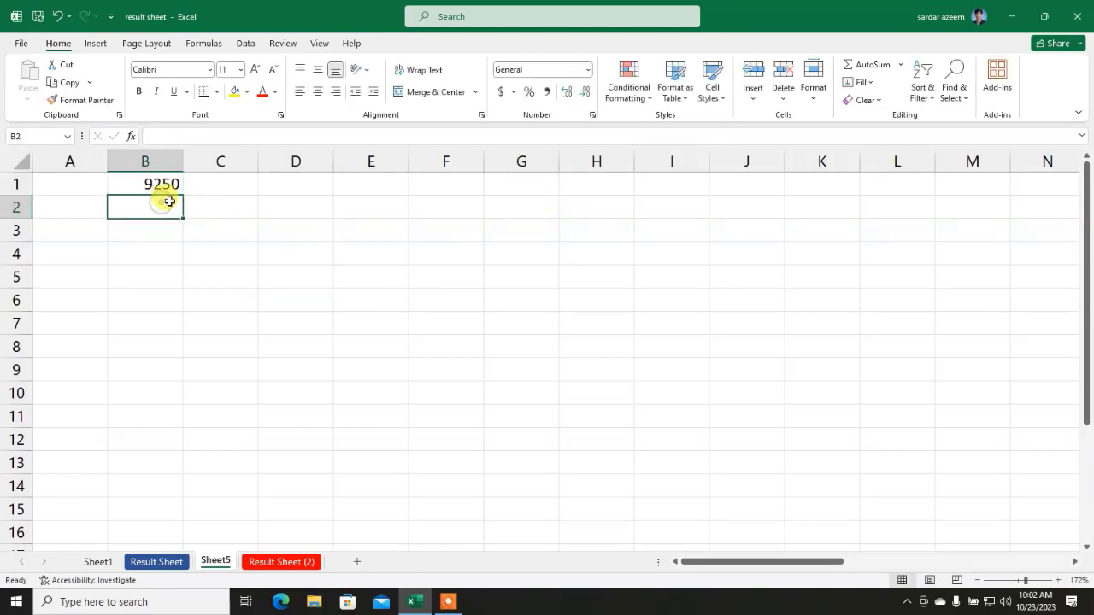
type("9300")
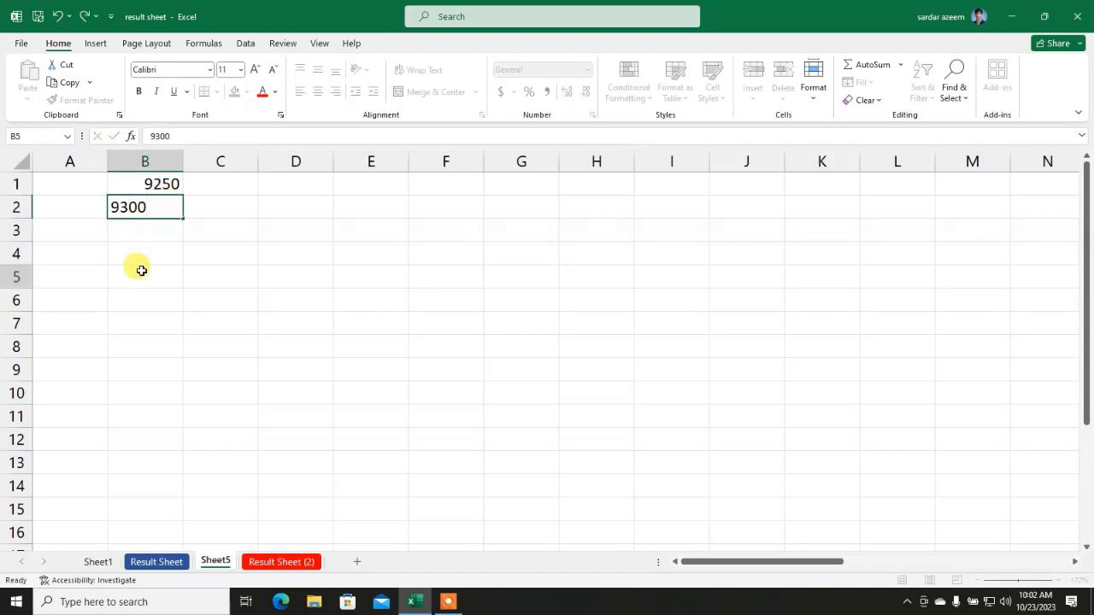
left_click(142, 268)
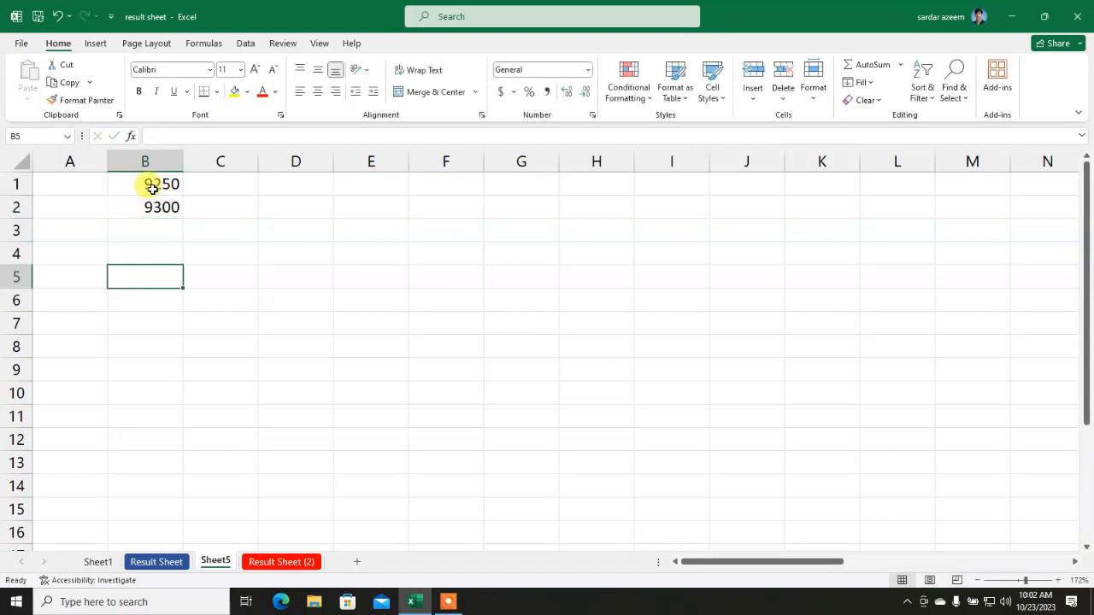
Step: Extend the 50-step pattern down to B13 (ending at 9850) and select B1:B13
left_click_drag(151, 183, 163, 465)
left_click(291, 292)
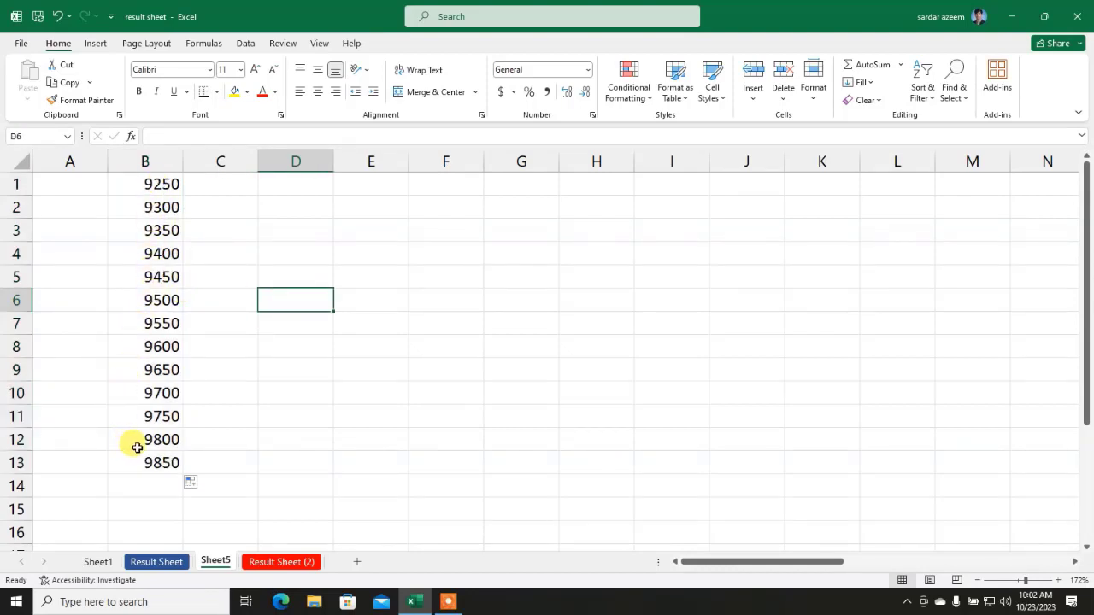
left_click_drag(145, 458, 151, 184)
Step: Sort the column B series largest to smallest and check the values in B13 and B1
left_click(930, 94)
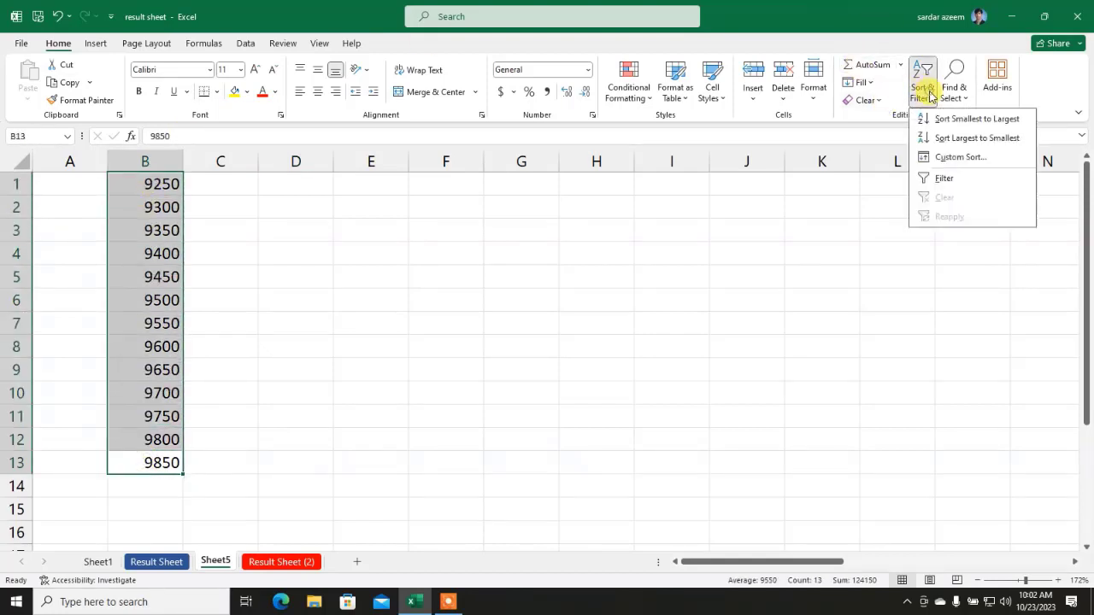
left_click(940, 137)
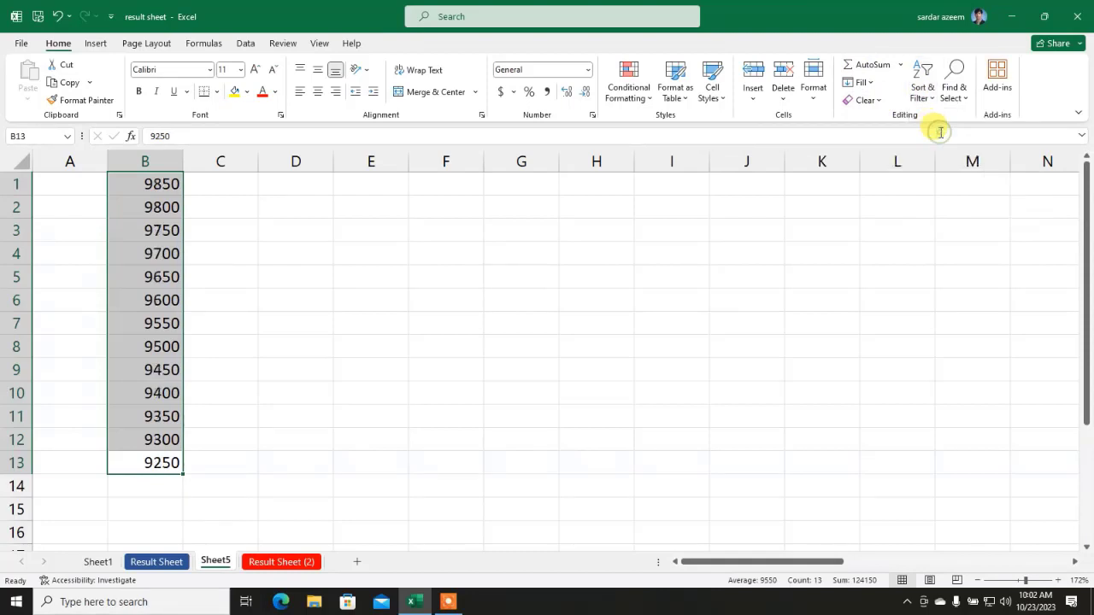
left_click(167, 191)
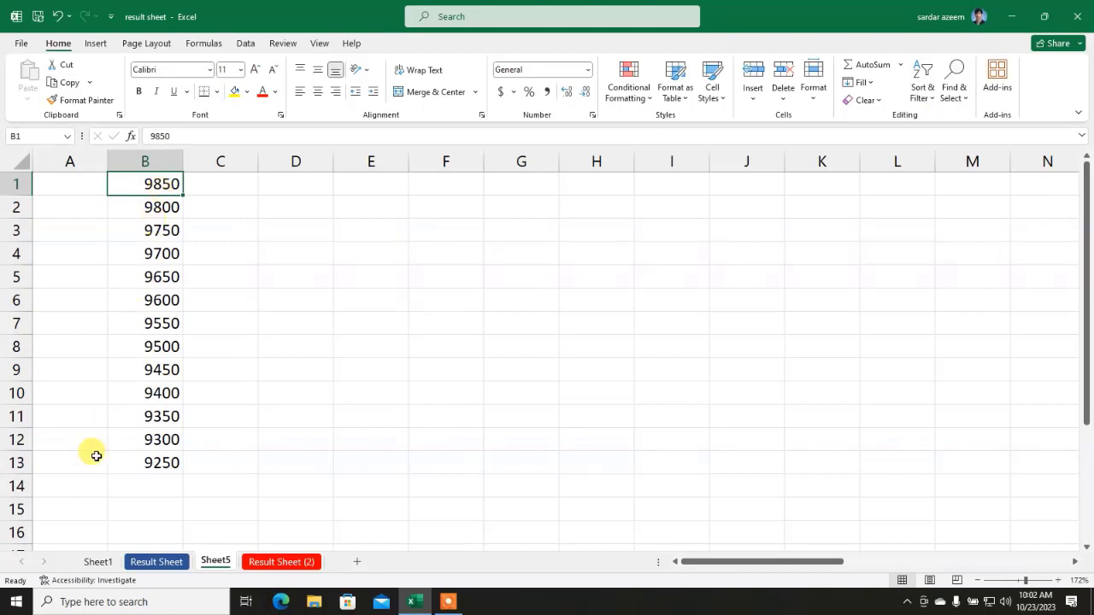
left_click(128, 459)
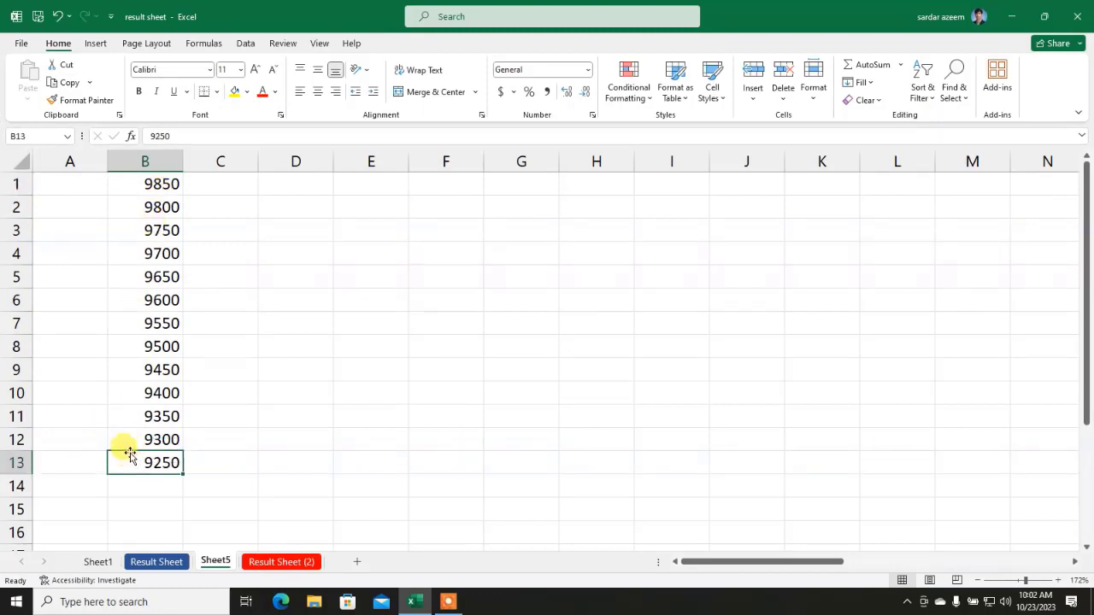
left_click(276, 280)
left_click(152, 183)
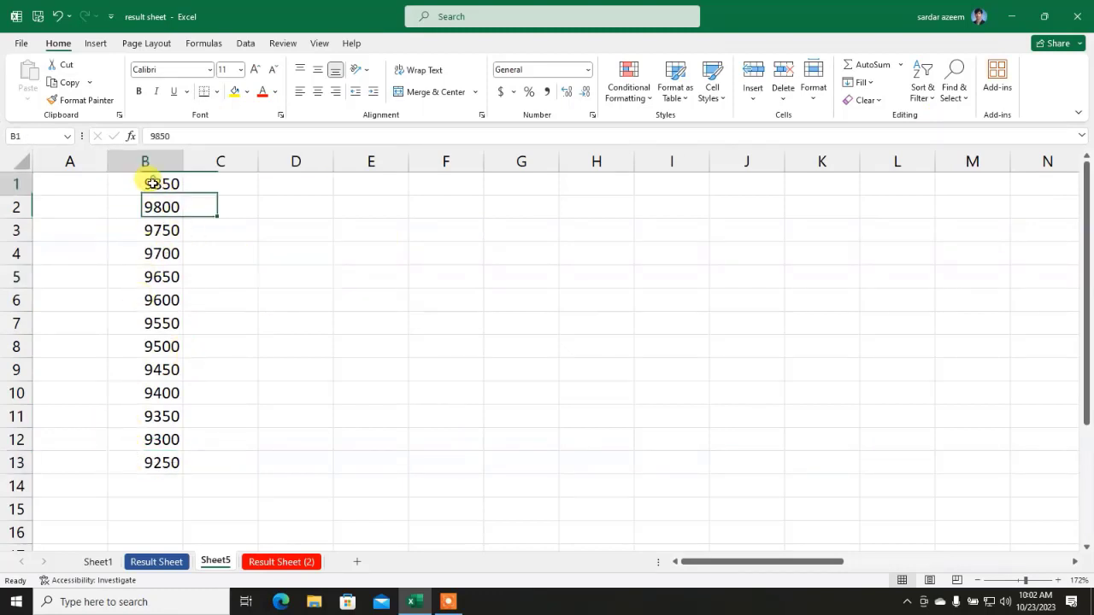
Step: Sort B1:B12 smallest to largest, leaving 9250 in B13
left_click_drag(152, 182, 125, 439)
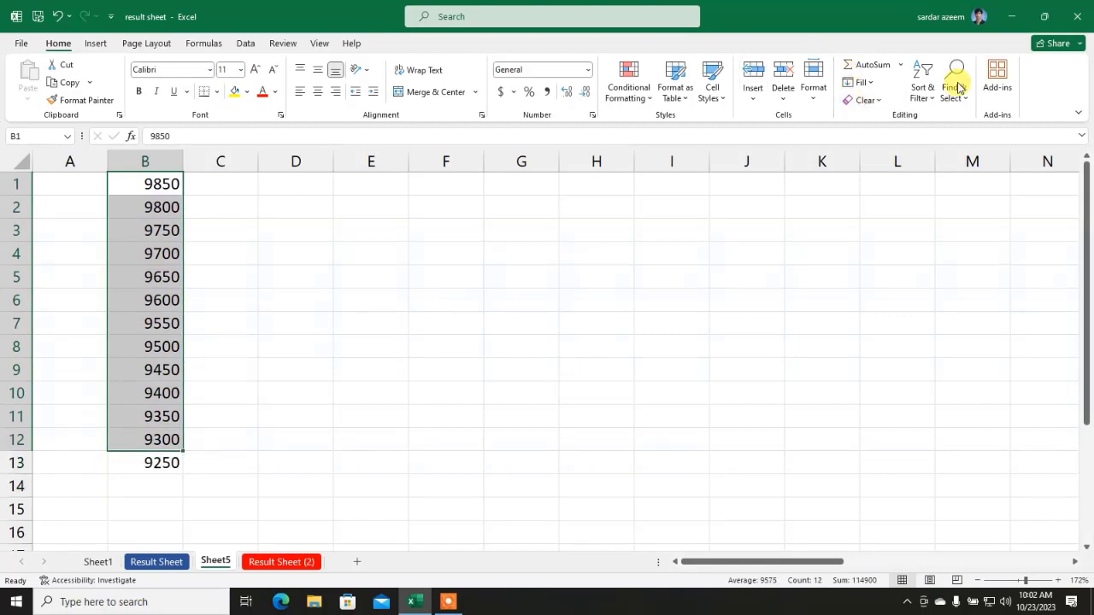
left_click(923, 87)
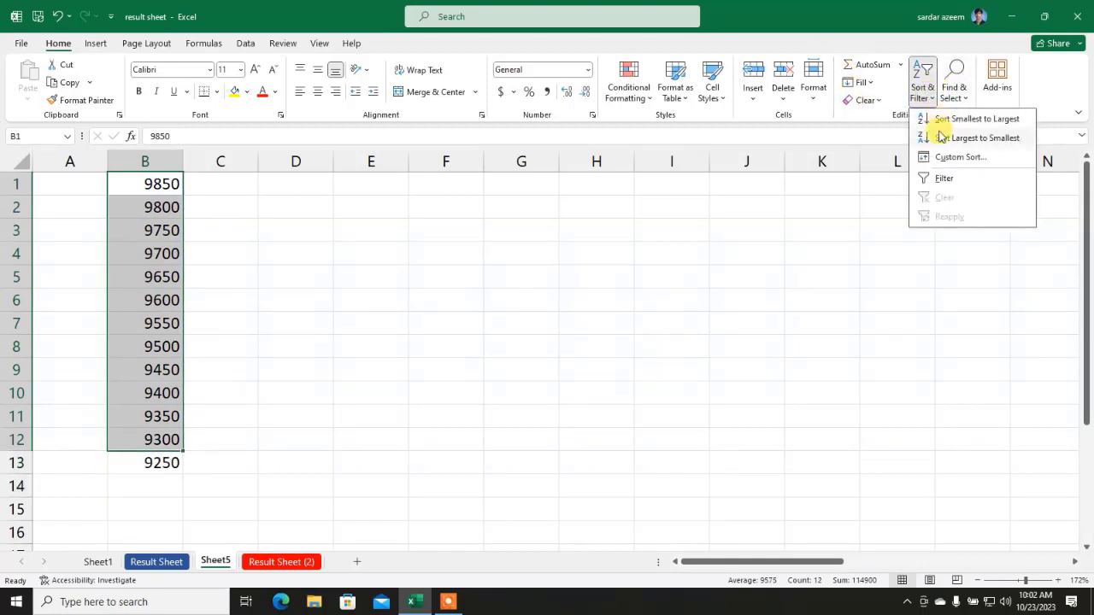
left_click(952, 121)
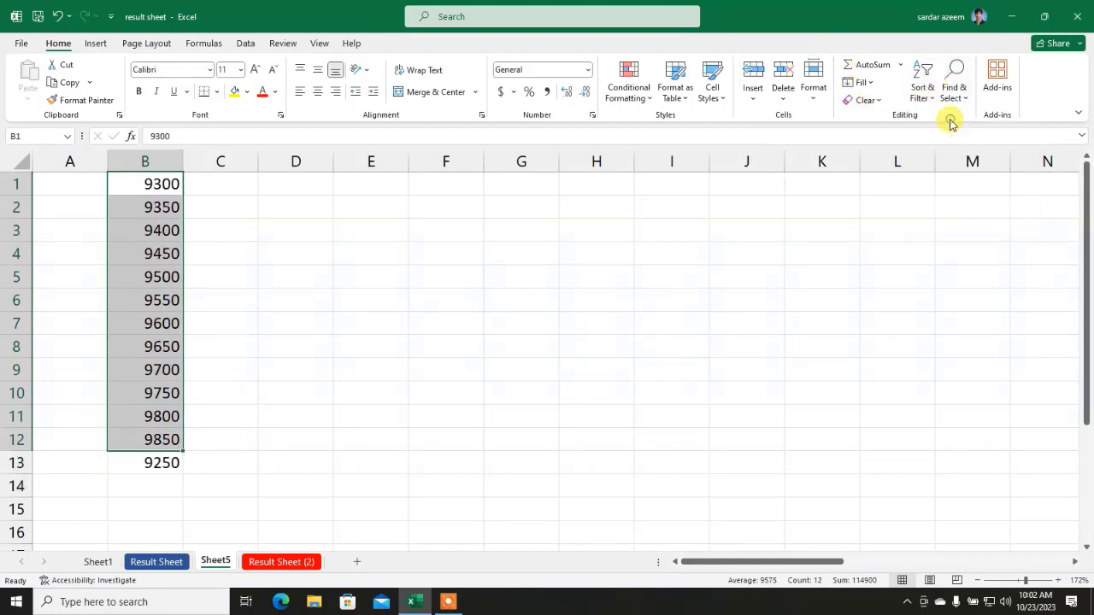
left_click(337, 317)
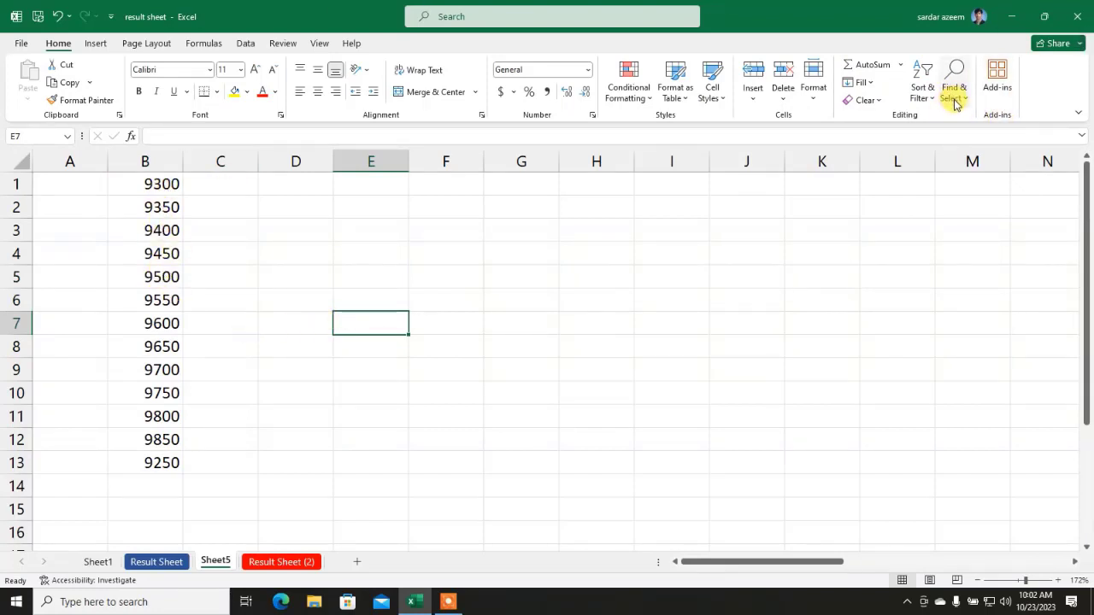
Step: On Result Sheet (2), find every mark containing '2' within C3:J12
left_click(261, 562)
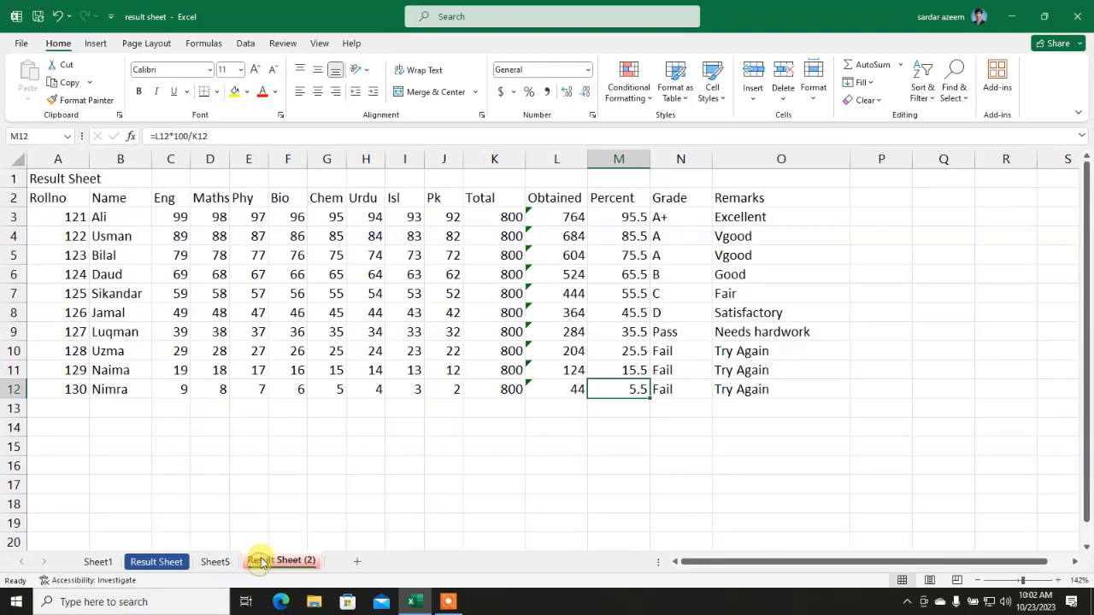
left_click_drag(166, 216, 435, 384)
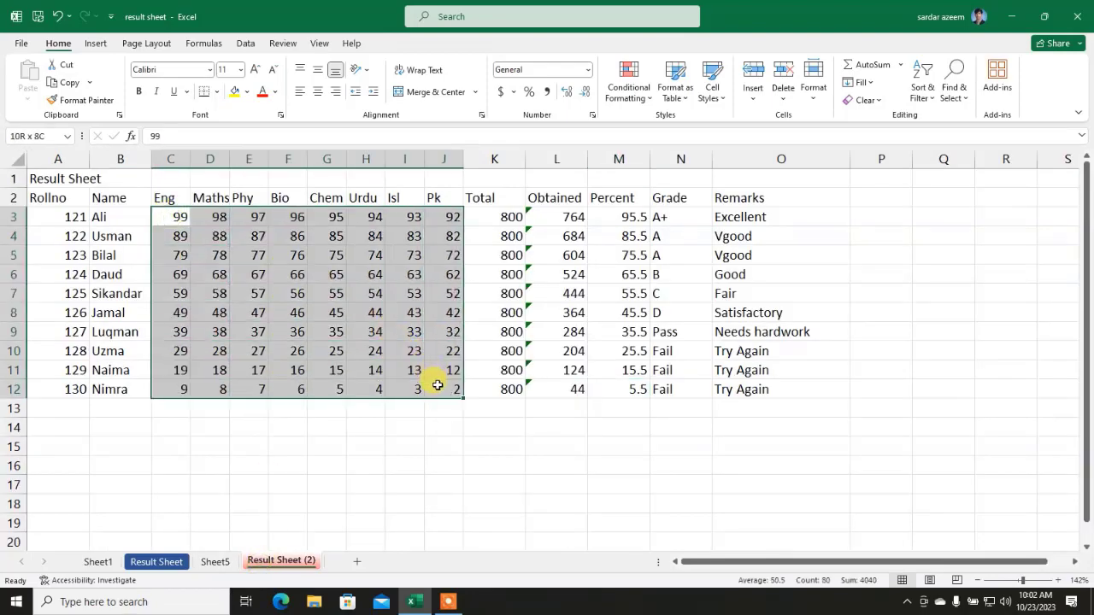
left_click(959, 100)
left_click(961, 120)
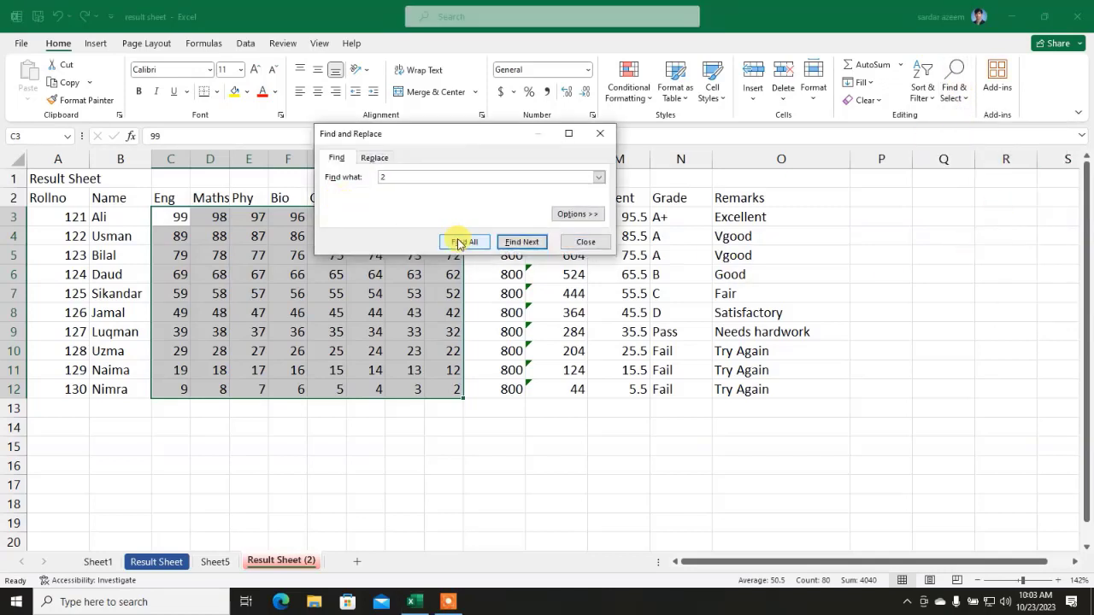
left_click(520, 242)
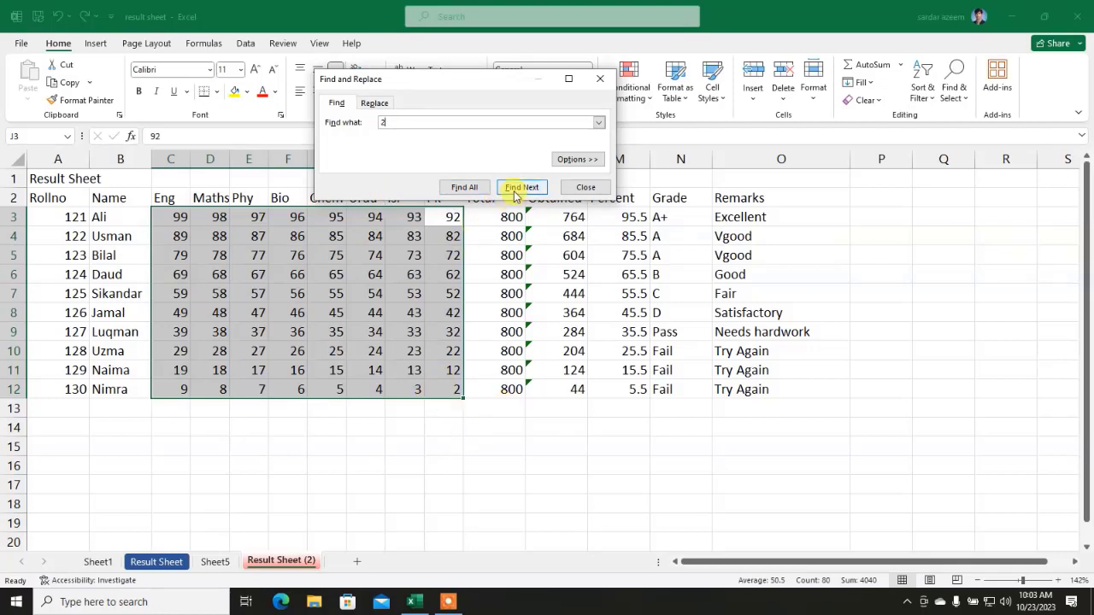
left_click(516, 190)
left_click(516, 190)
left_click(516, 190)
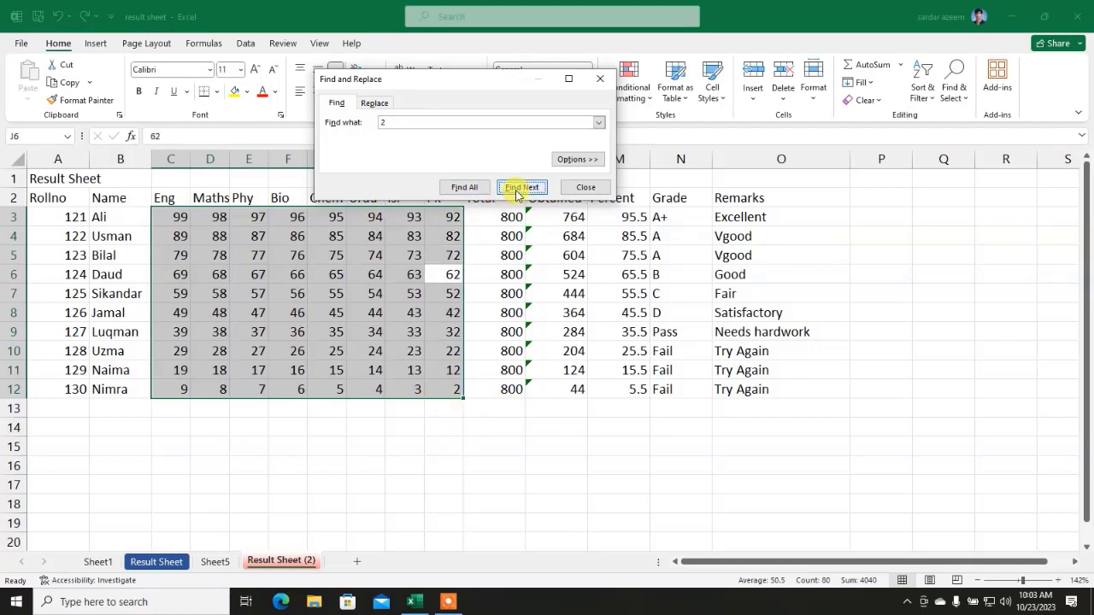
left_click(516, 190)
left_click(517, 190)
left_click(516, 190)
left_click(516, 189)
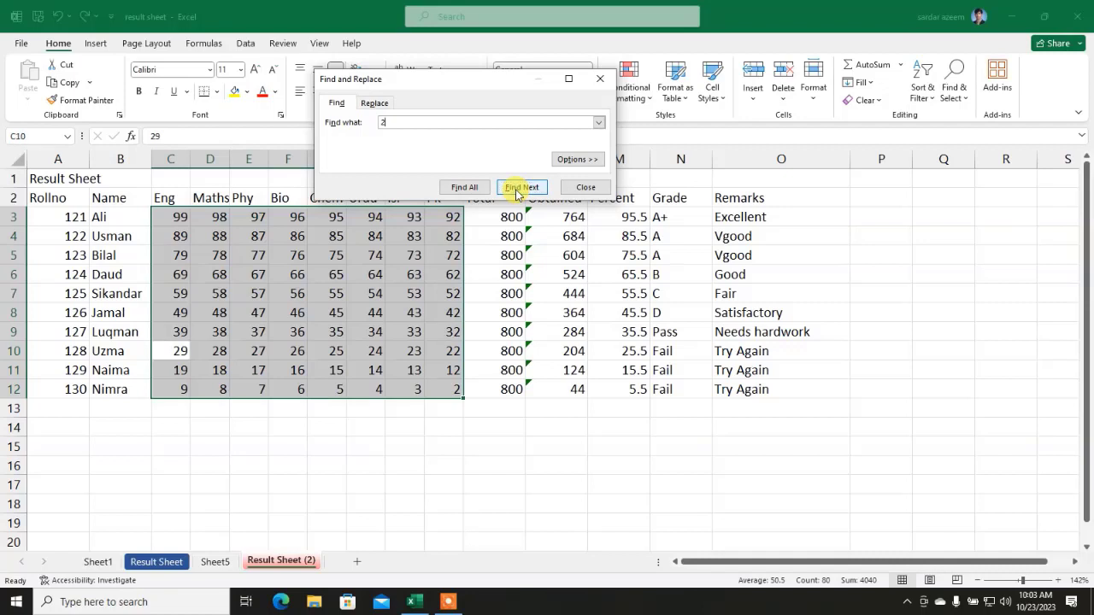
left_click(516, 189)
left_click(516, 189)
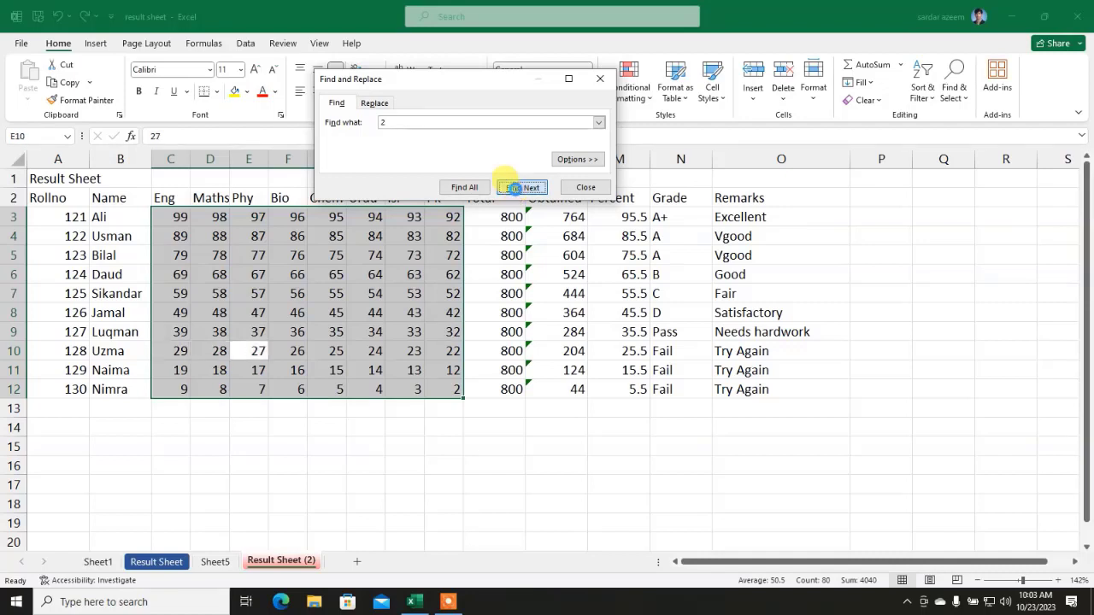
left_click(516, 190)
left_click(516, 190)
left_click(517, 190)
left_click(516, 189)
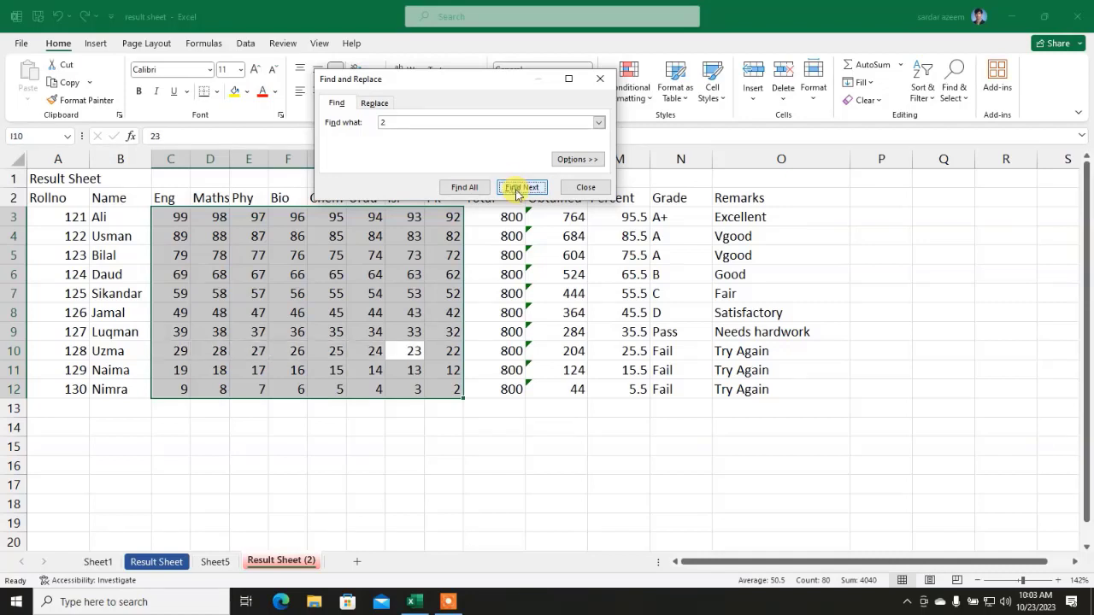
left_click(584, 188)
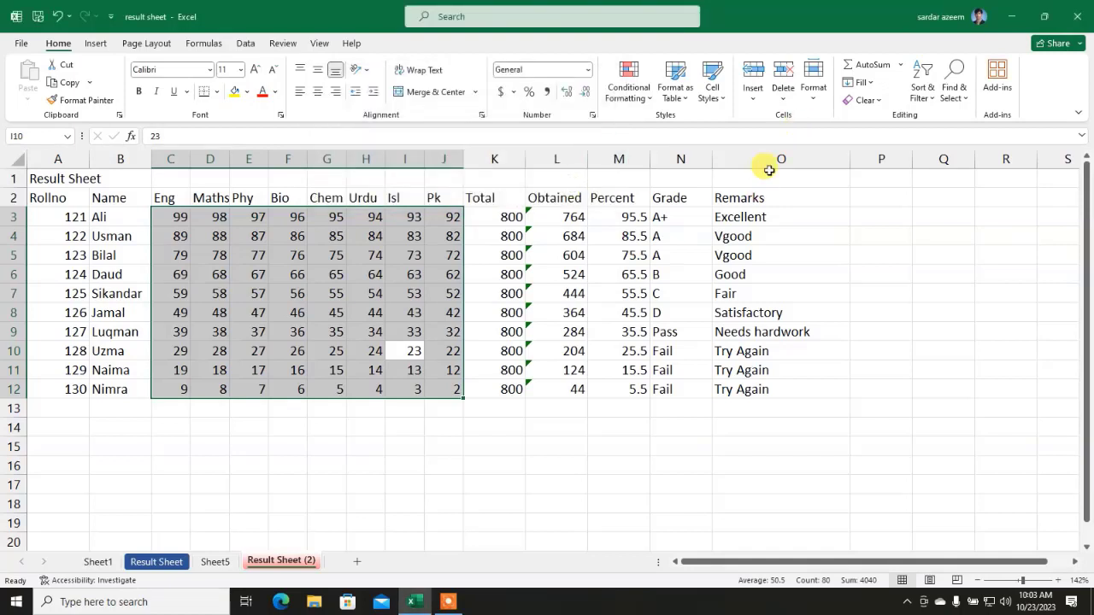
Step: Use Find & Replace on C3:J12 to change the Pk mark 2 in J12 to 62
left_click_drag(429, 388, 163, 214)
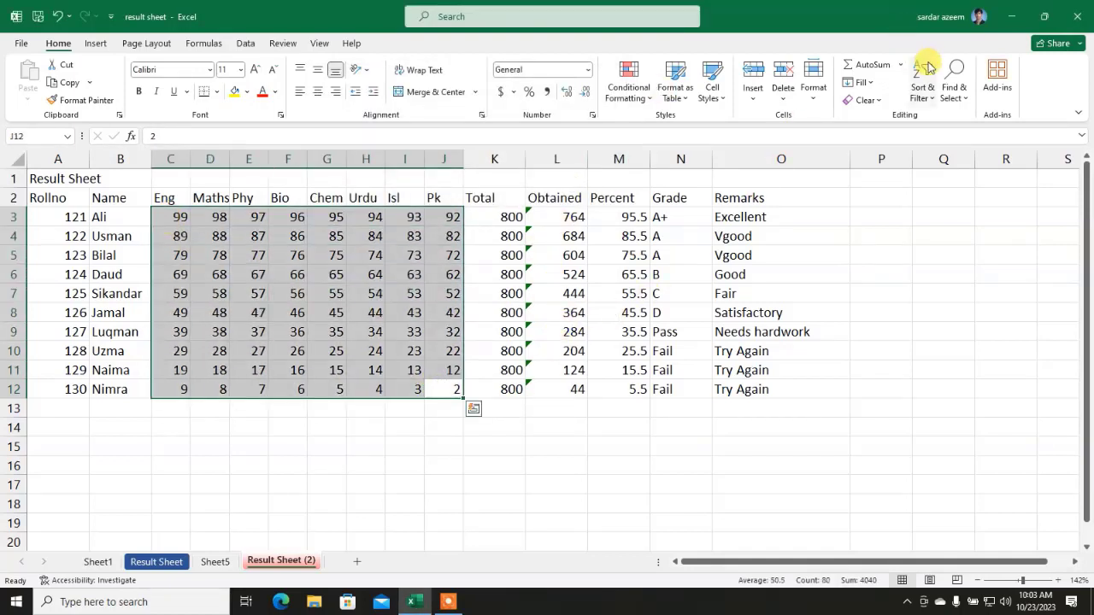
left_click(954, 97)
left_click(958, 138)
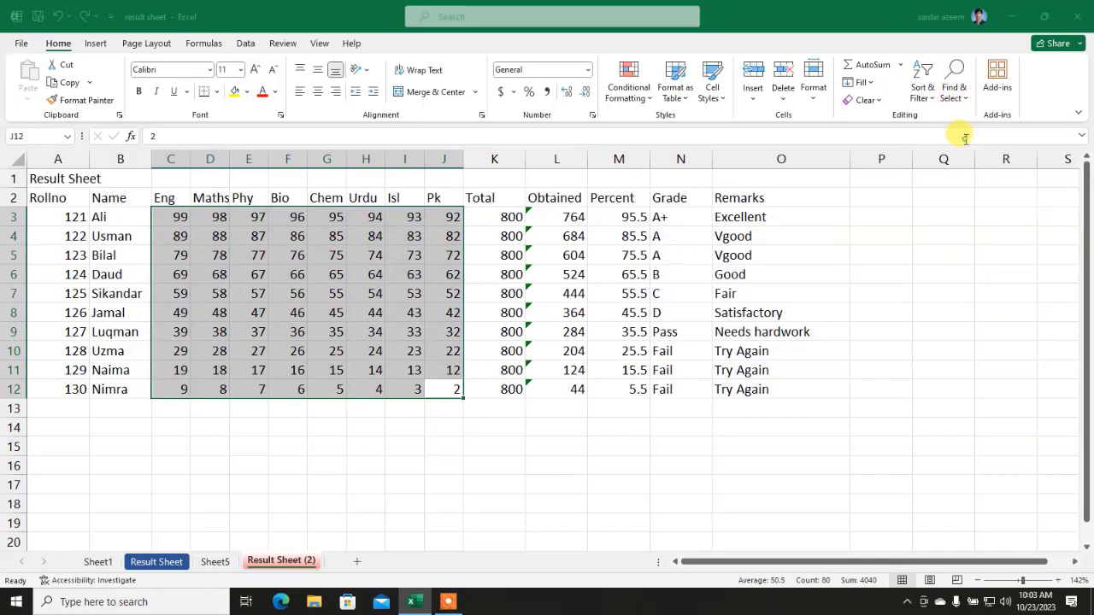
left_click(437, 154)
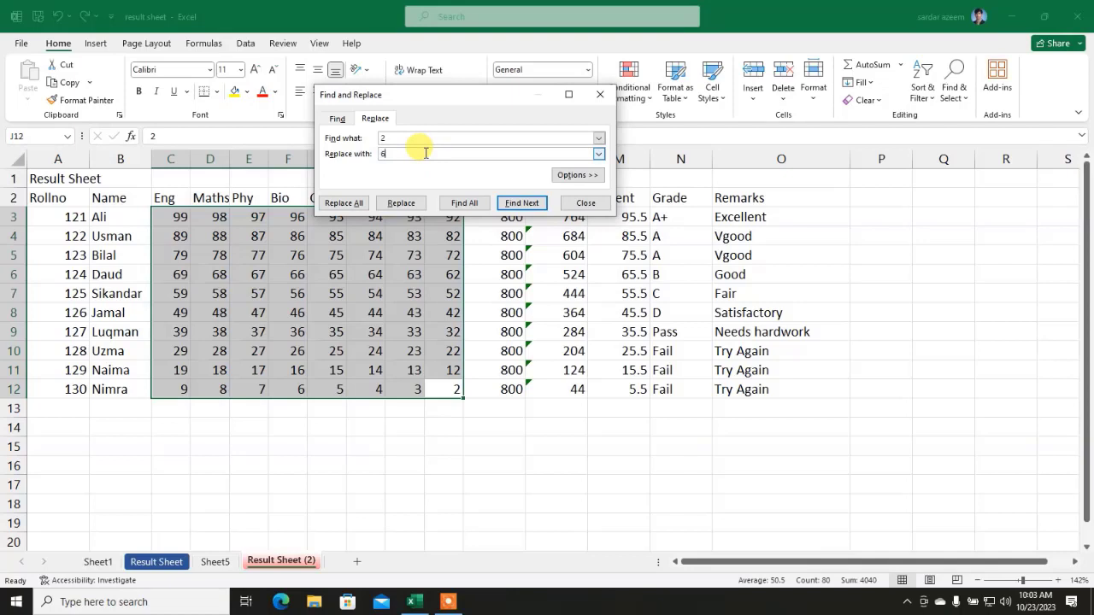
left_click(401, 203)
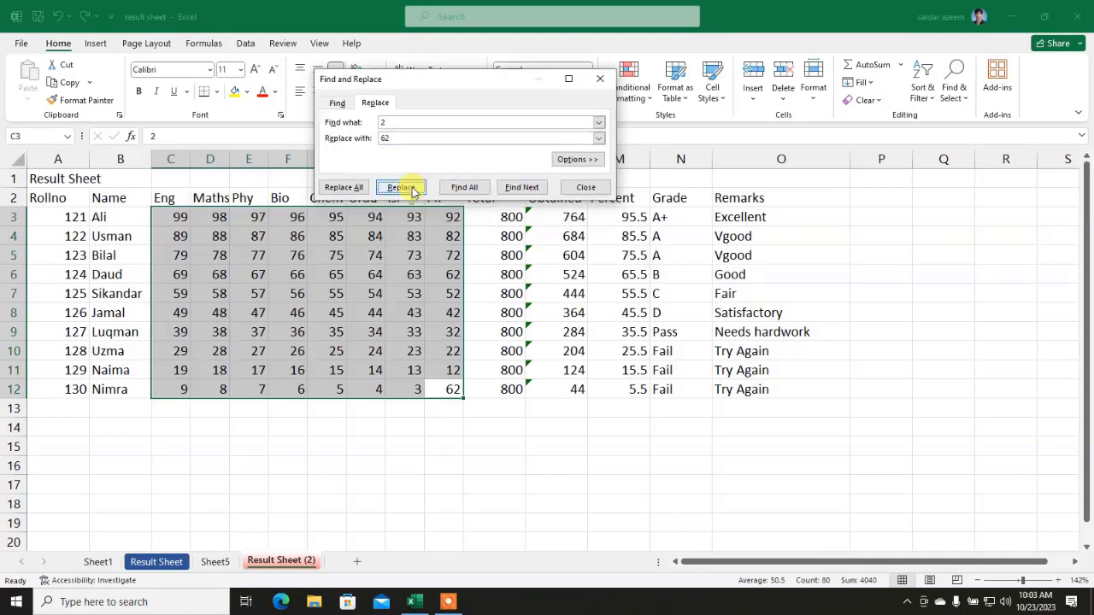
left_click(436, 393)
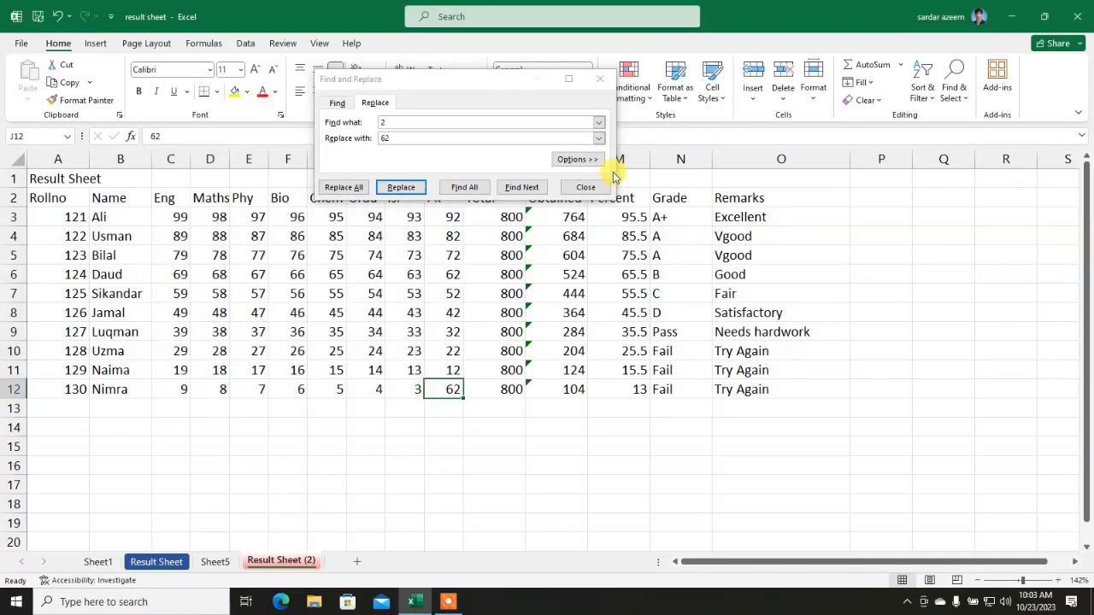
left_click(585, 186)
left_click(334, 351)
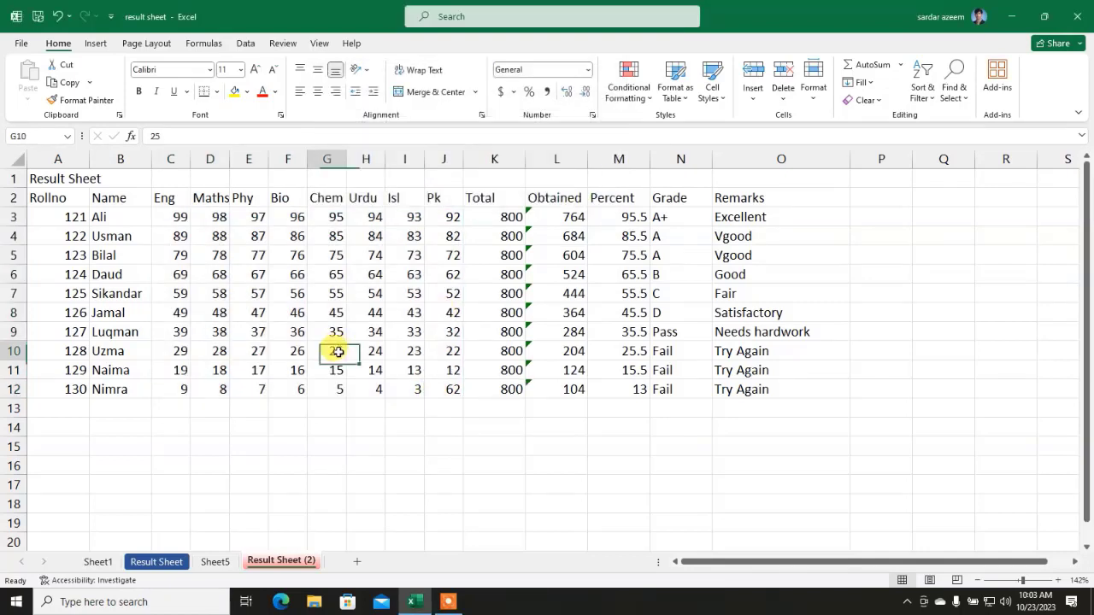
left_click(953, 88)
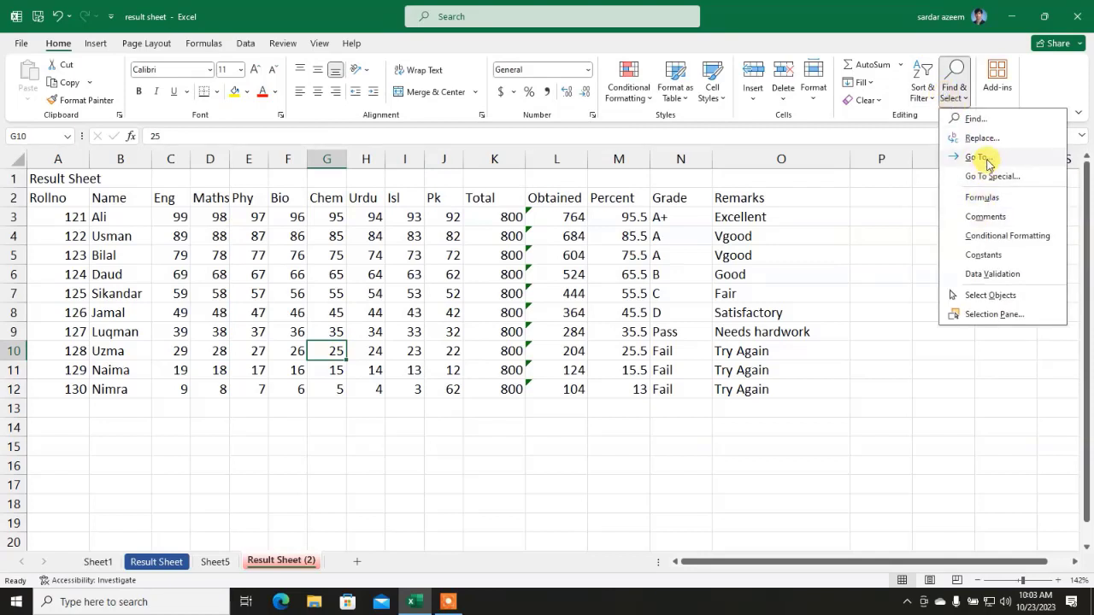
left_click(976, 157)
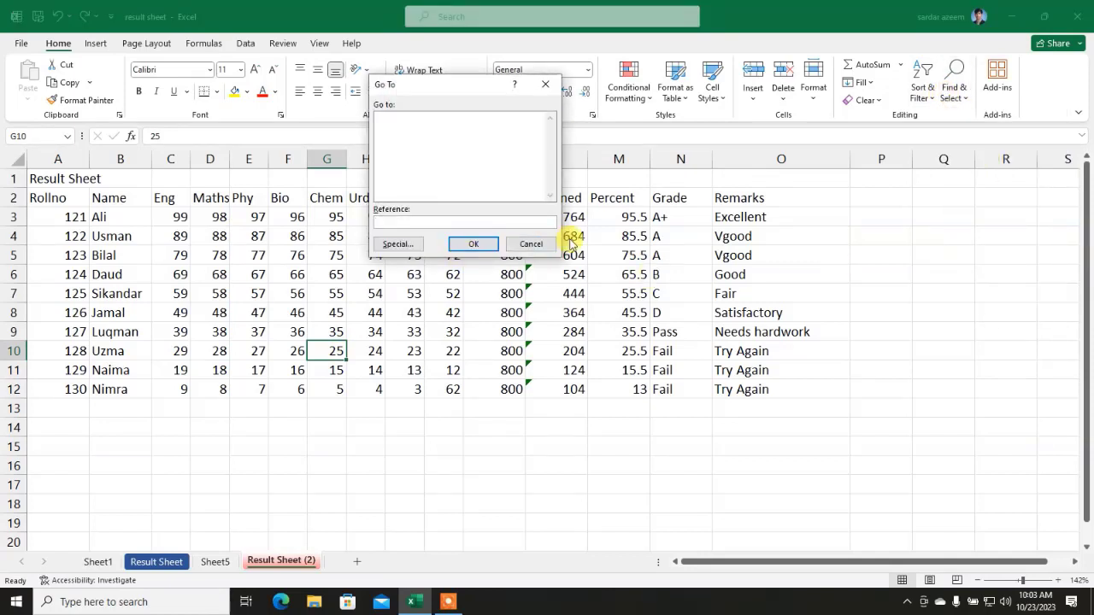
left_click(457, 243)
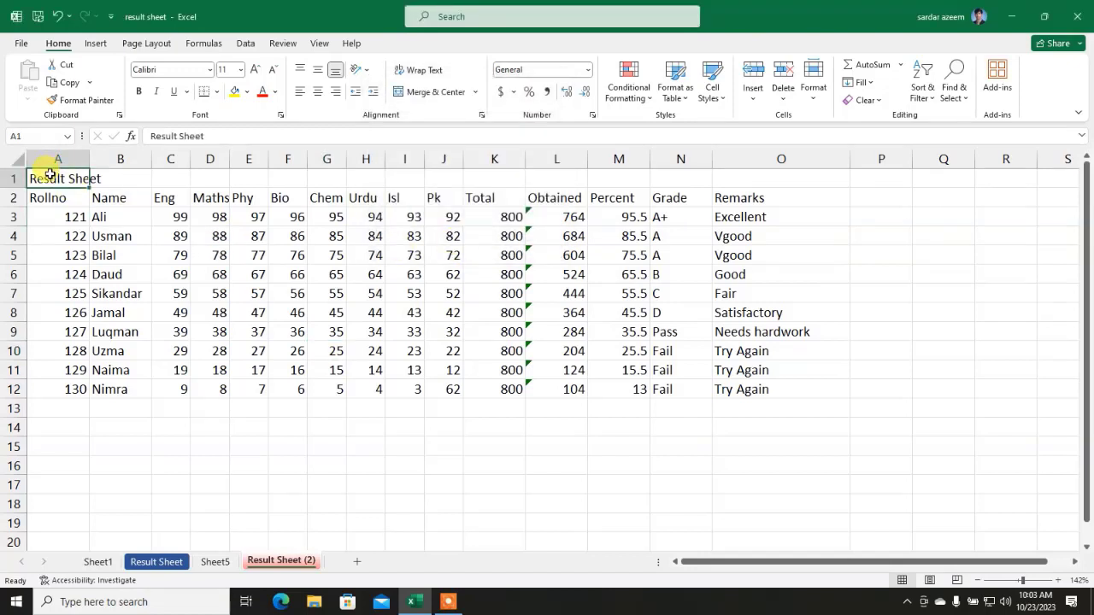
left_click(952, 88)
left_click(976, 157)
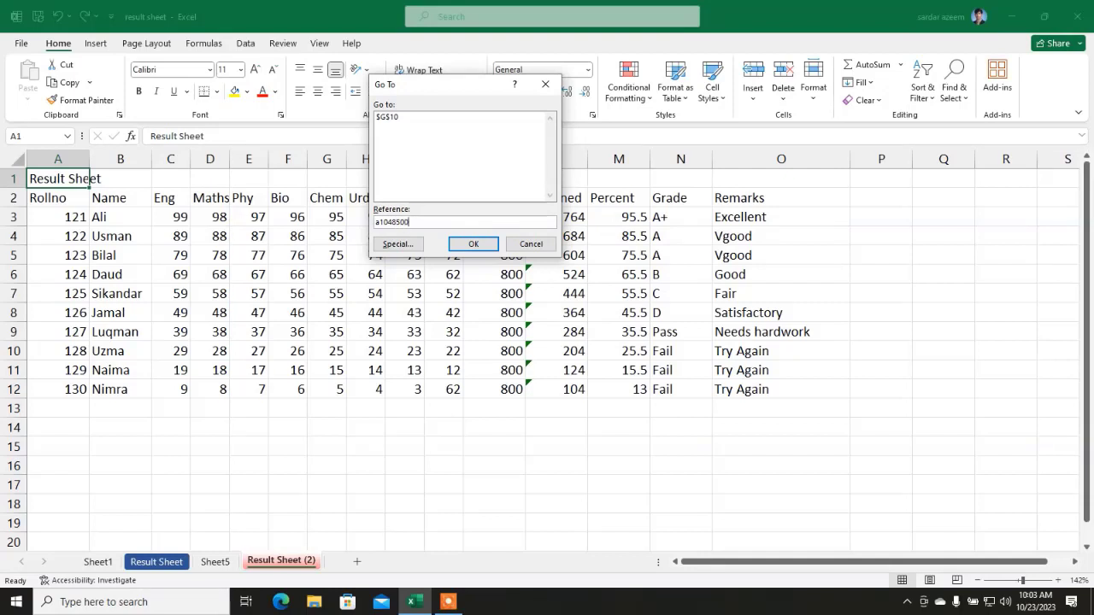
left_click(472, 244)
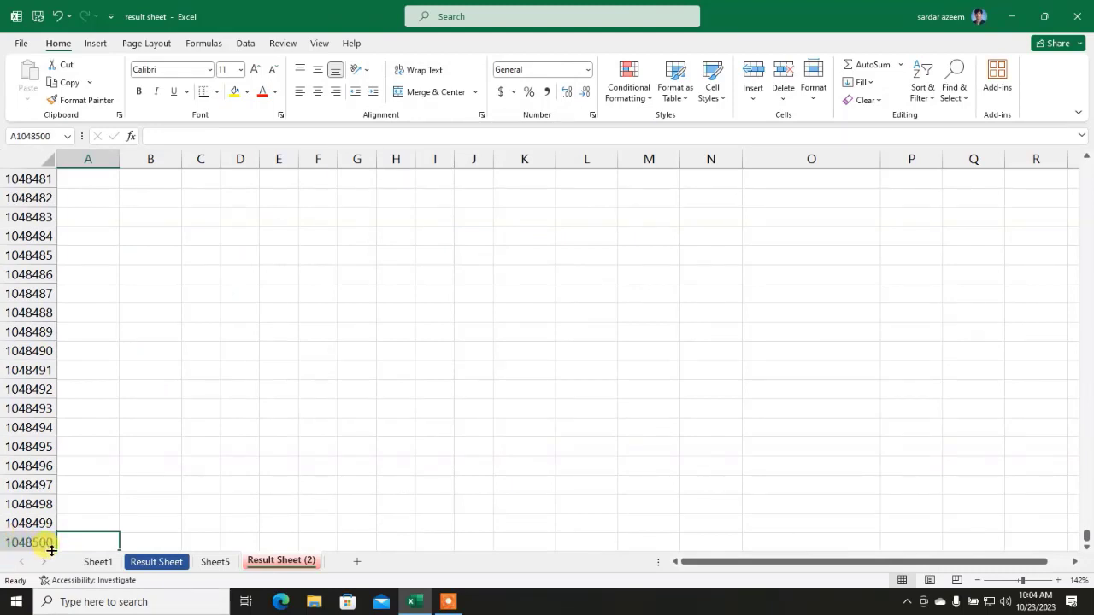
left_click(969, 94)
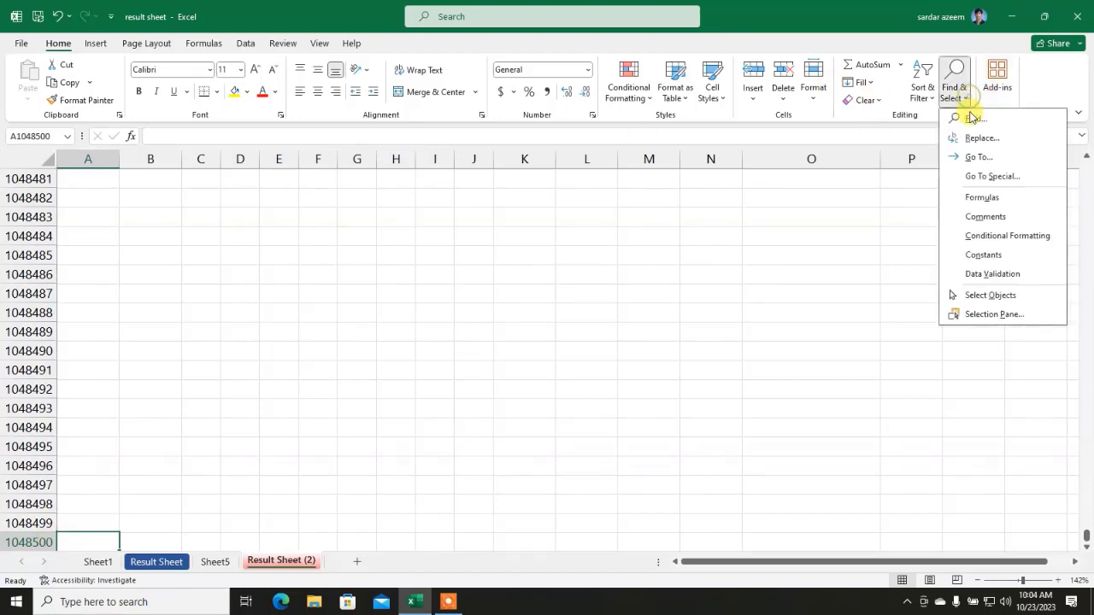
left_click(977, 157)
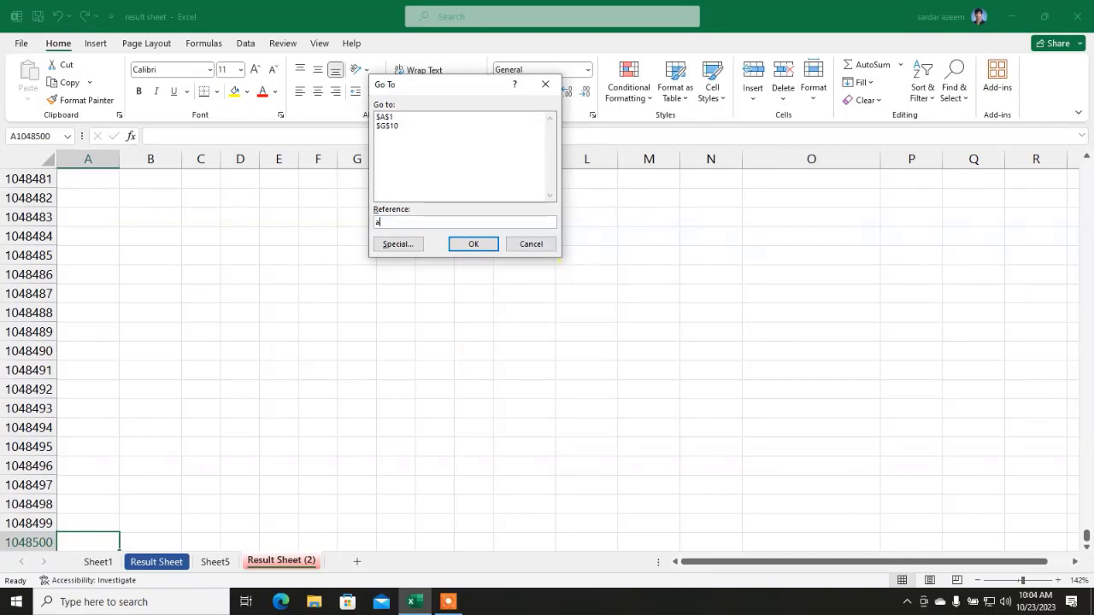
type("a1")
left_click(474, 245)
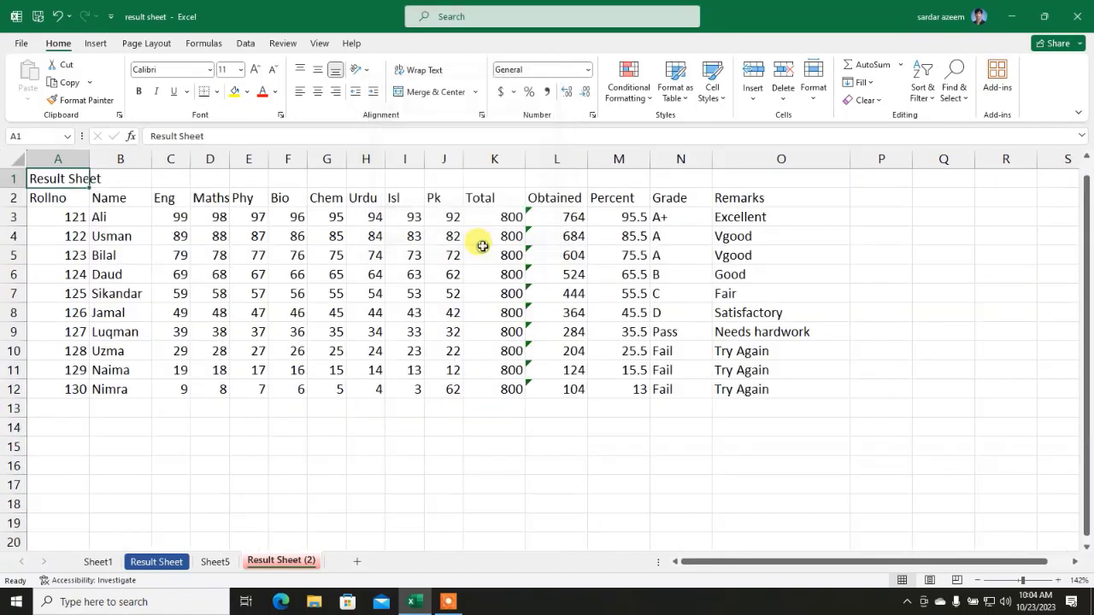
left_click(252, 357)
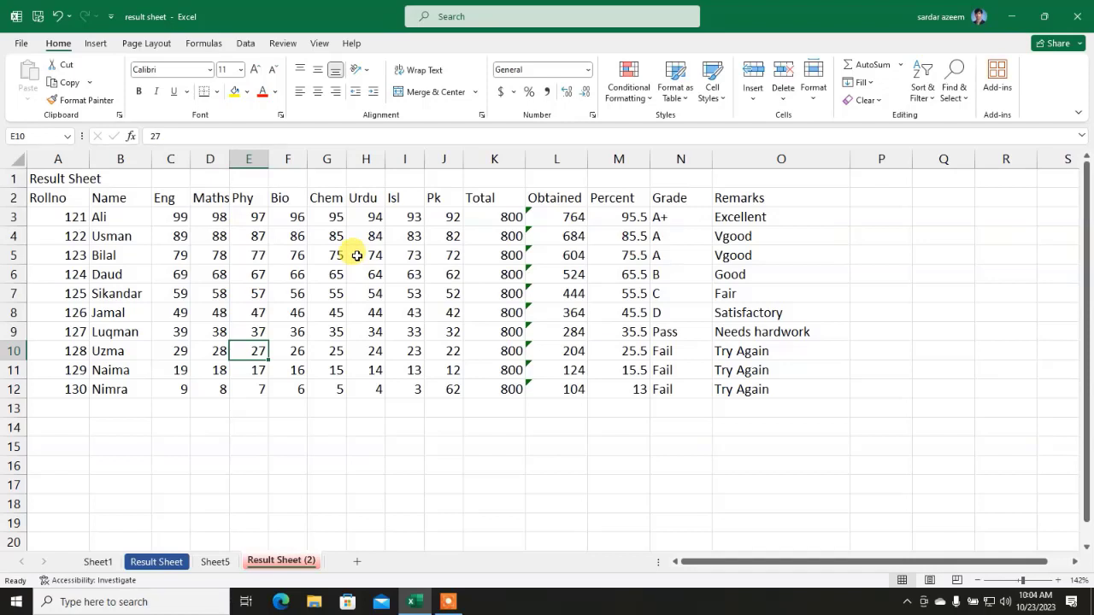
left_click(444, 602)
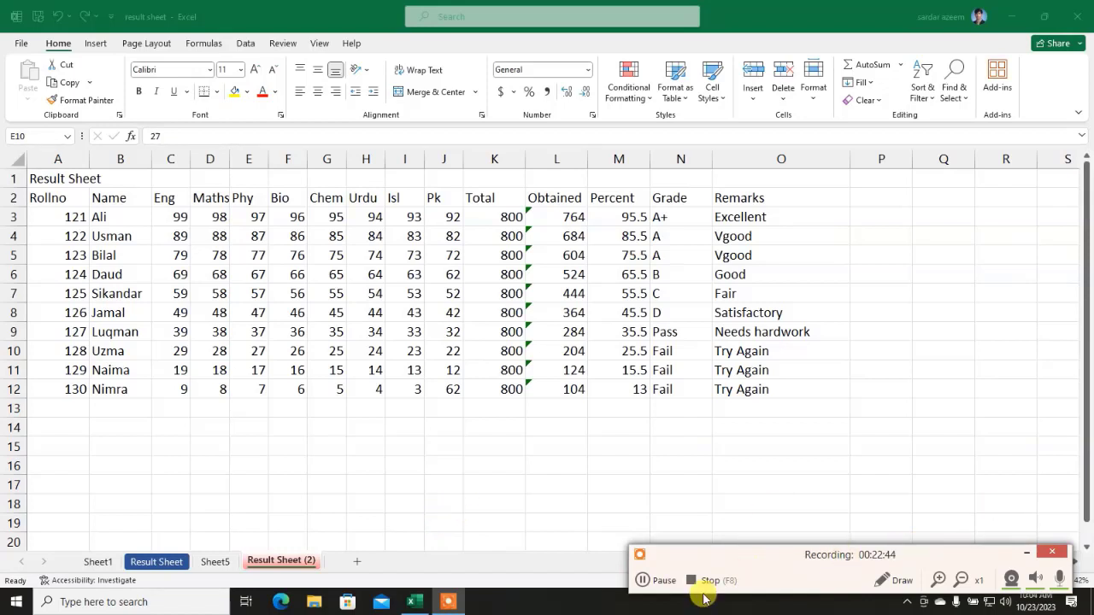
left_click(709, 581)
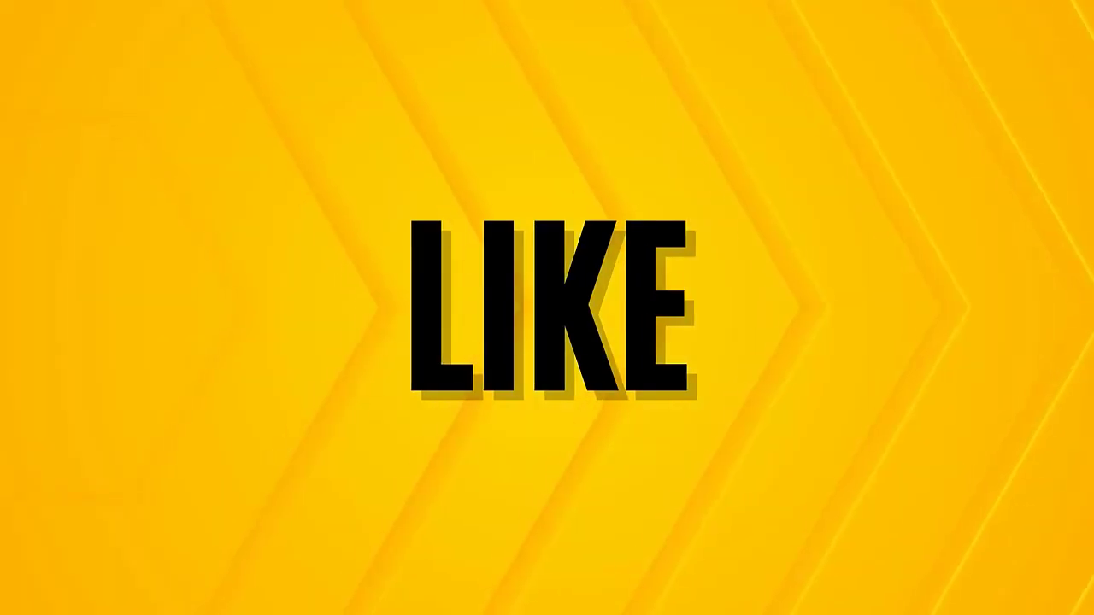